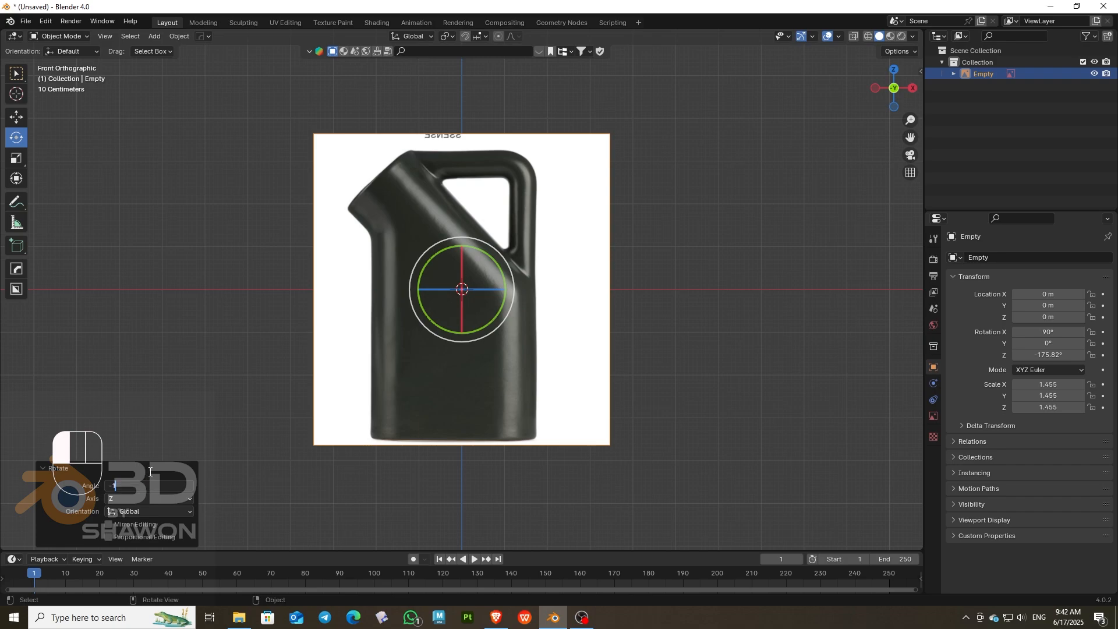
Step: Set the reference image's rotation about the Z axis to -180 degrees and return to the selection tool
{"action": "left_click", "coordinate": [453, 375]}
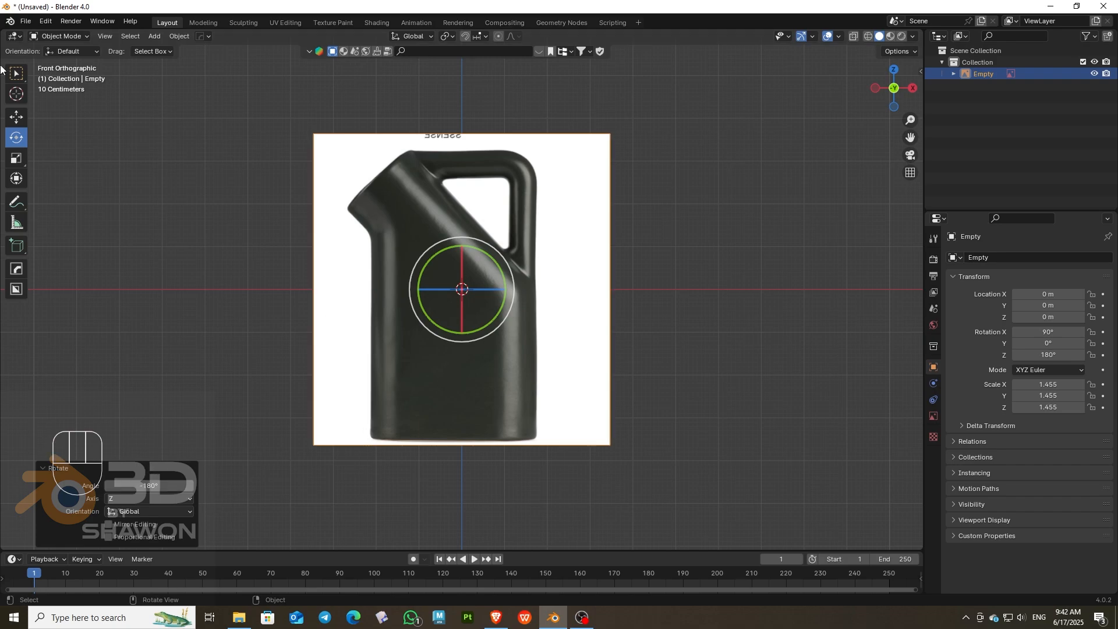
{"action": "left_click", "coordinate": [12, 73]}
{"action": "scroll", "coordinate": [397, 234], "scroll_direction": "up", "scroll_amount": 5}
{"action": "scroll", "coordinate": [397, 234], "scroll_direction": "down", "scroll_amount": 3}
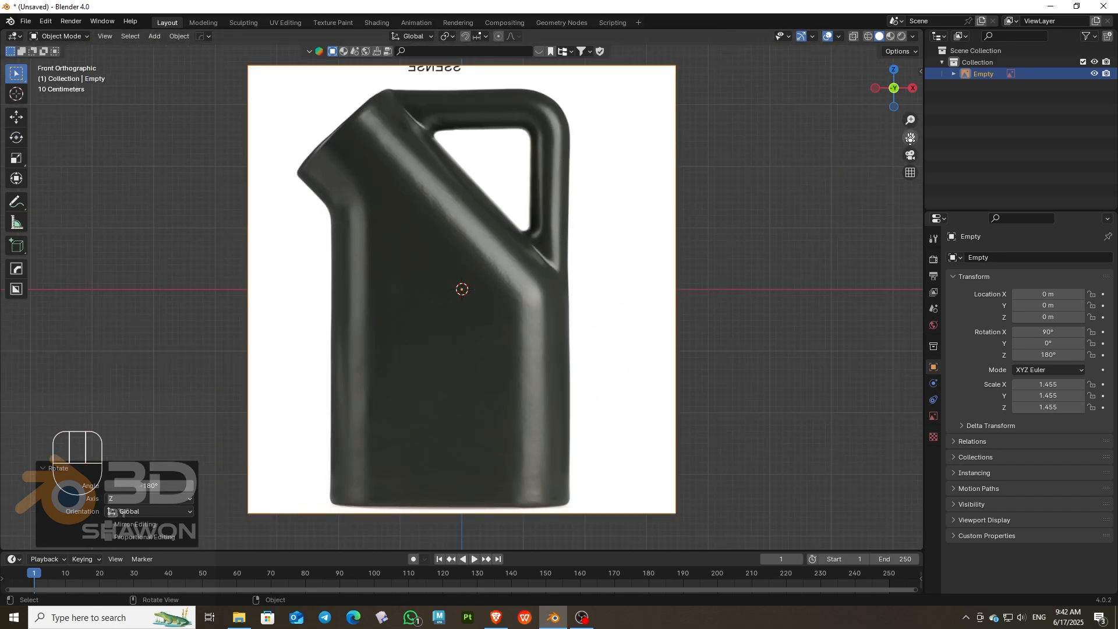
{"action": "left_click_drag", "start_coordinate": [910, 139], "coordinate": [995, 181]}
{"action": "scroll", "coordinate": [518, 239], "scroll_direction": "up", "scroll_amount": 1}
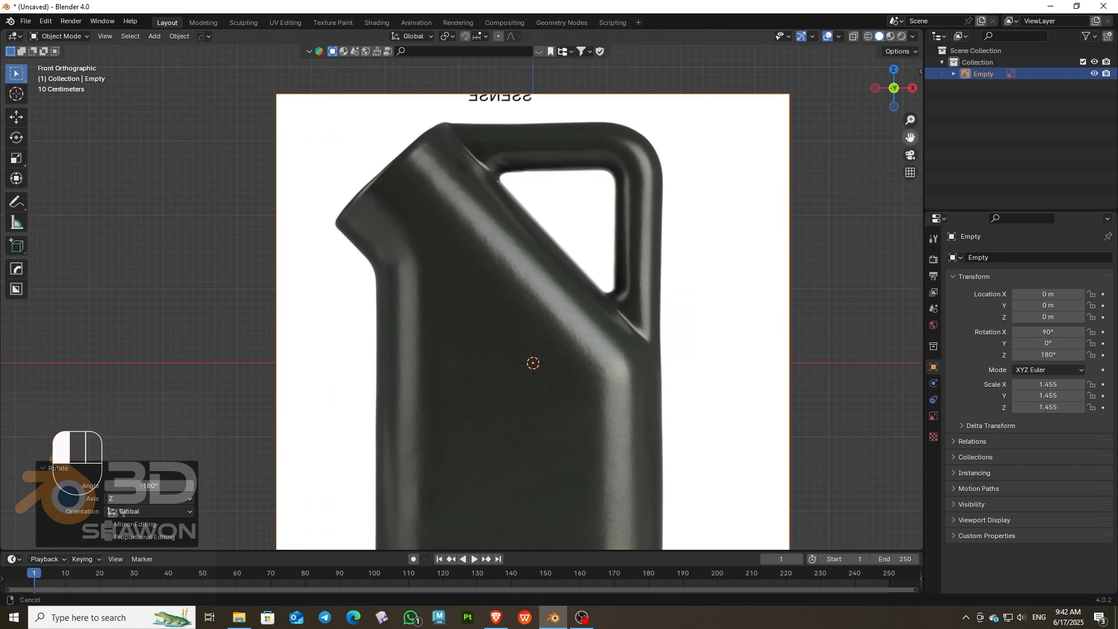
{"action": "scroll", "coordinate": [505, 250], "scroll_direction": "down", "scroll_amount": 3}
Step: Add a mesh cylinder with 18 vertices
{"action": "key", "text": "shift+a"}
{"action": "mouse_move", "coordinate": [455, 268]}
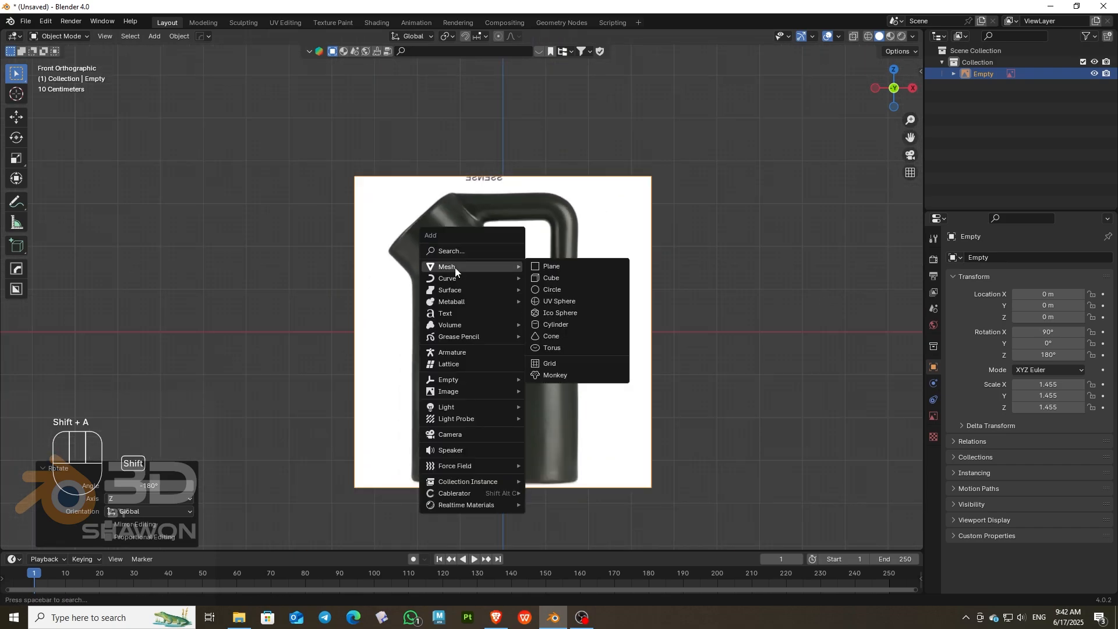
{"action": "left_click", "coordinate": [555, 324]}
{"action": "left_click", "coordinate": [149, 401]}
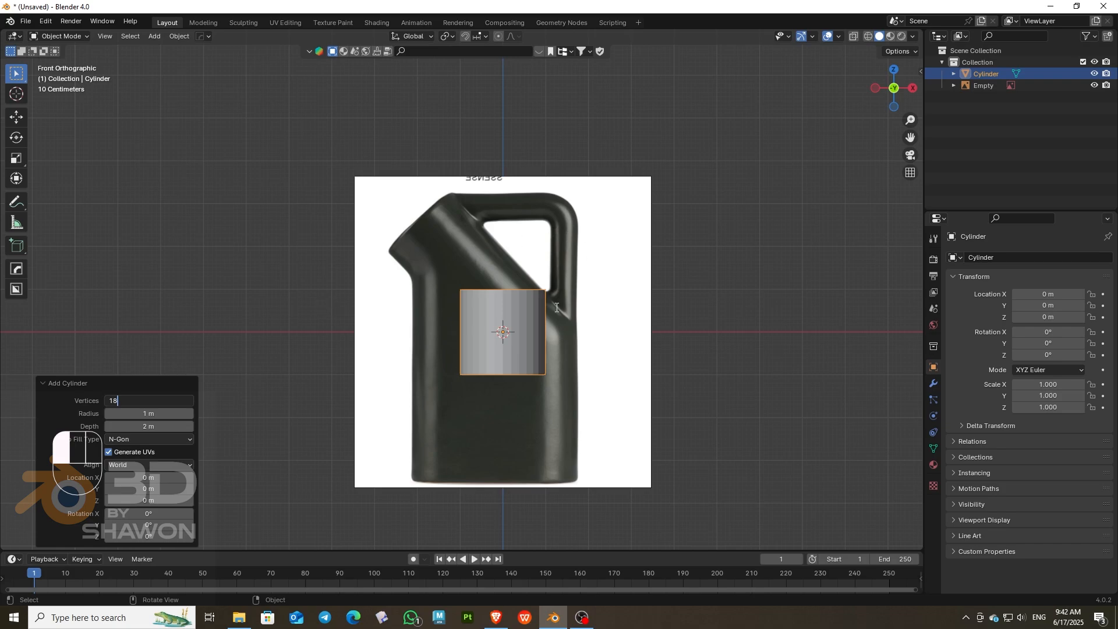
{"action": "type", "text": "18"}
{"action": "key", "text": "Return"}
{"action": "scroll", "coordinate": [522, 310], "scroll_direction": "up", "scroll_amount": 3}
{"action": "scroll", "coordinate": [493, 304], "scroll_direction": "down", "scroll_amount": 3}
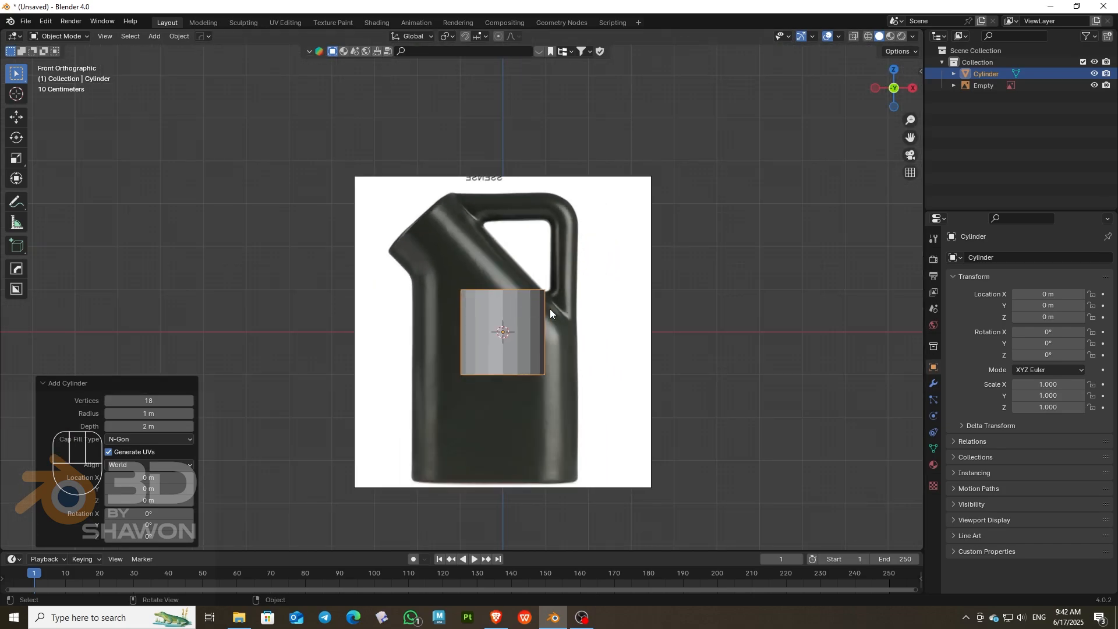
Step: Move the cylinder over the jug's spout, to about X -1.25 m and Z 1.46 m
{"action": "key", "text": "g"}
{"action": "left_click", "coordinate": [575, 235]}
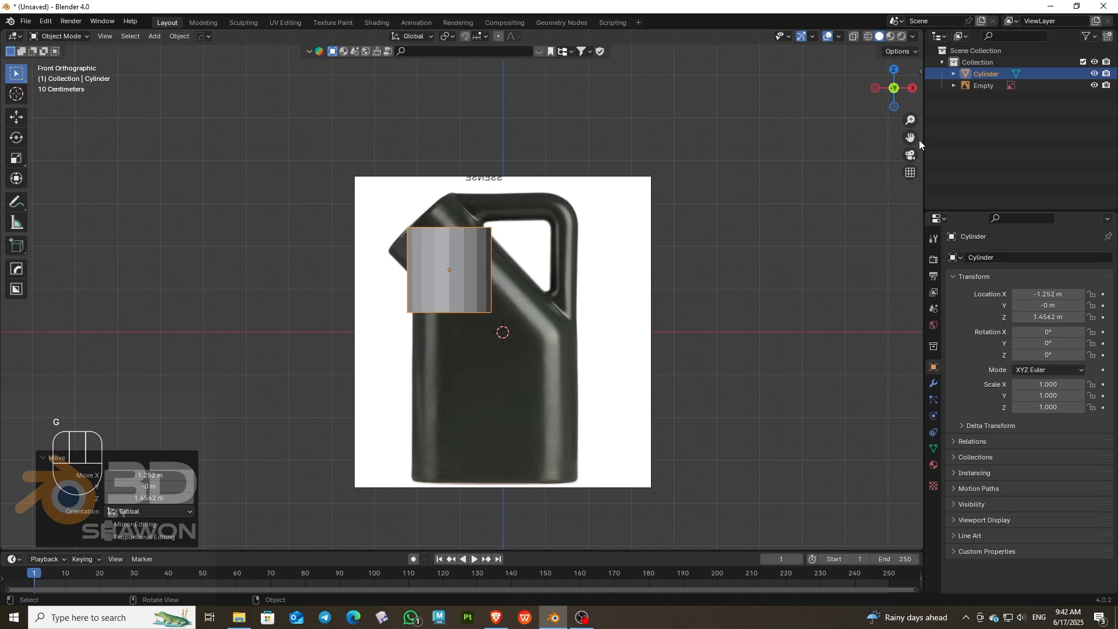
{"action": "left_click_drag", "start_coordinate": [912, 139], "coordinate": [962, 193]}
{"action": "scroll", "coordinate": [538, 326], "scroll_direction": "up", "scroll_amount": 3}
Step: Turn on X-ray display and rotate the cylinder about -43 degrees in front view to match the spout's tilt
{"action": "left_click", "coordinate": [853, 36]}
{"action": "scroll", "coordinate": [576, 240], "scroll_direction": "down", "scroll_amount": 2}
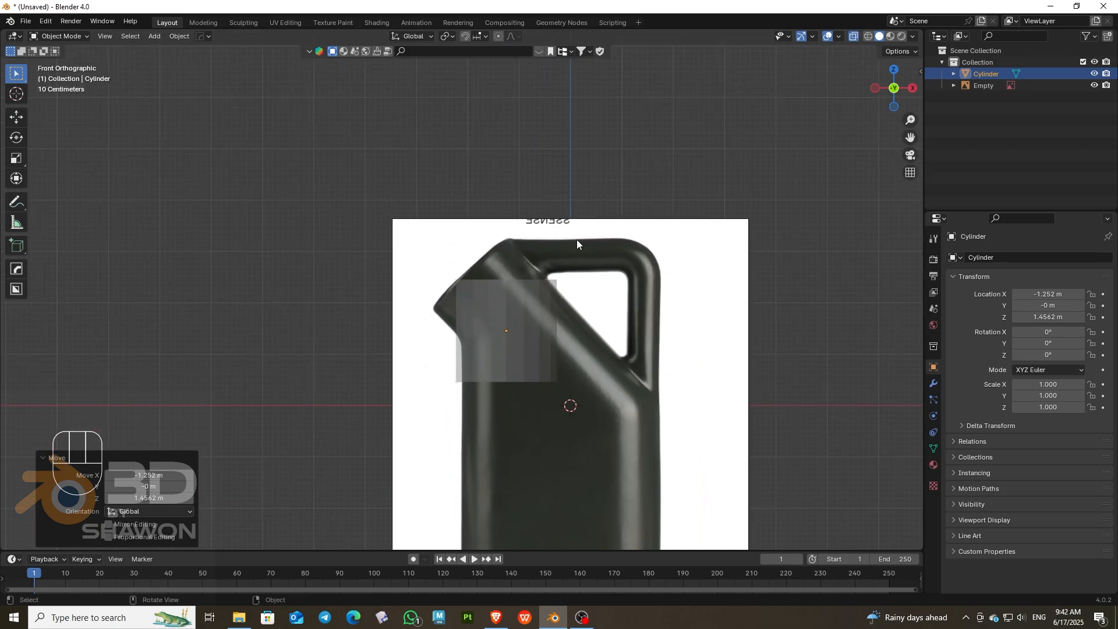
{"action": "scroll", "coordinate": [577, 240], "scroll_direction": "up", "scroll_amount": 3}
{"action": "key", "text": "r"}
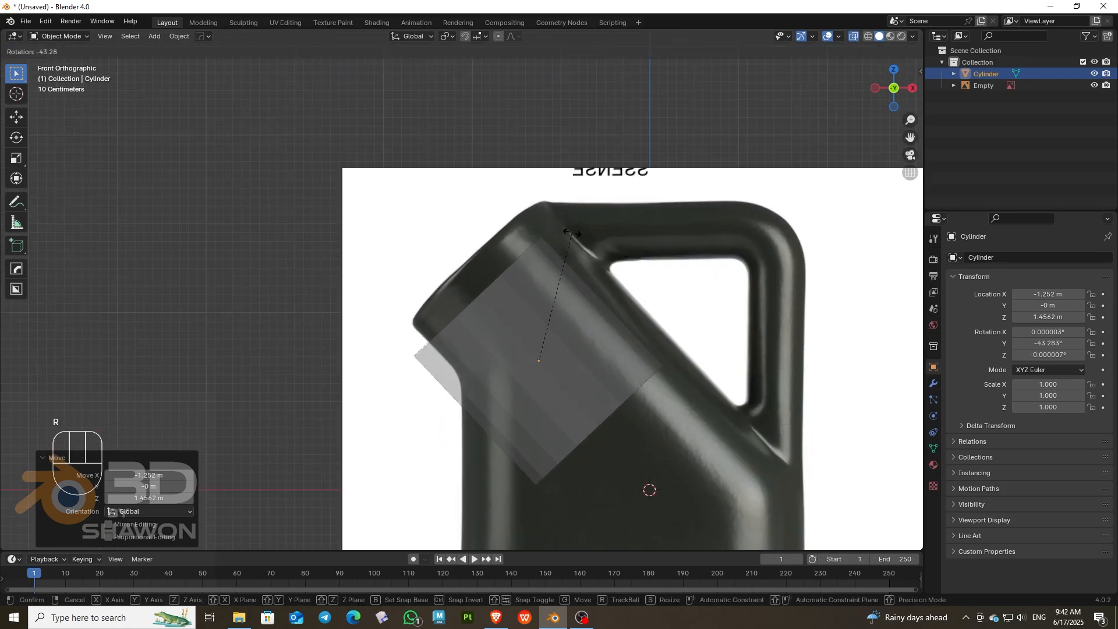
{"action": "left_click", "coordinate": [569, 233]}
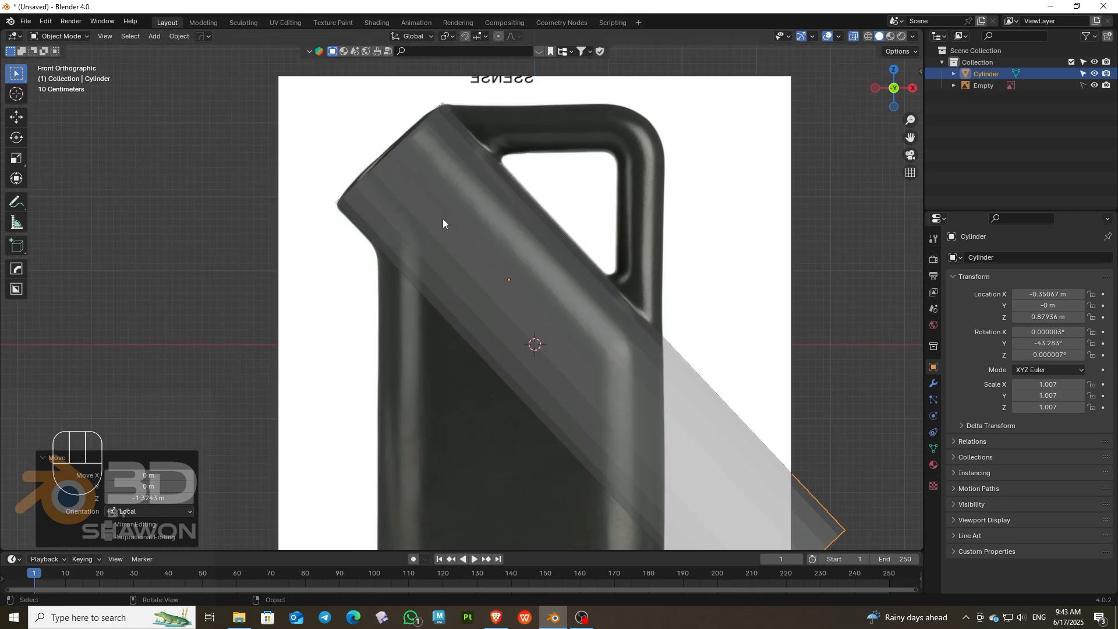
Step: Apply the scale of the elongated spout cylinder
{"action": "scroll", "coordinate": [533, 296], "scroll_direction": "down", "scroll_amount": 1}
{"action": "scroll", "coordinate": [533, 296], "scroll_direction": "up", "scroll_amount": 1}
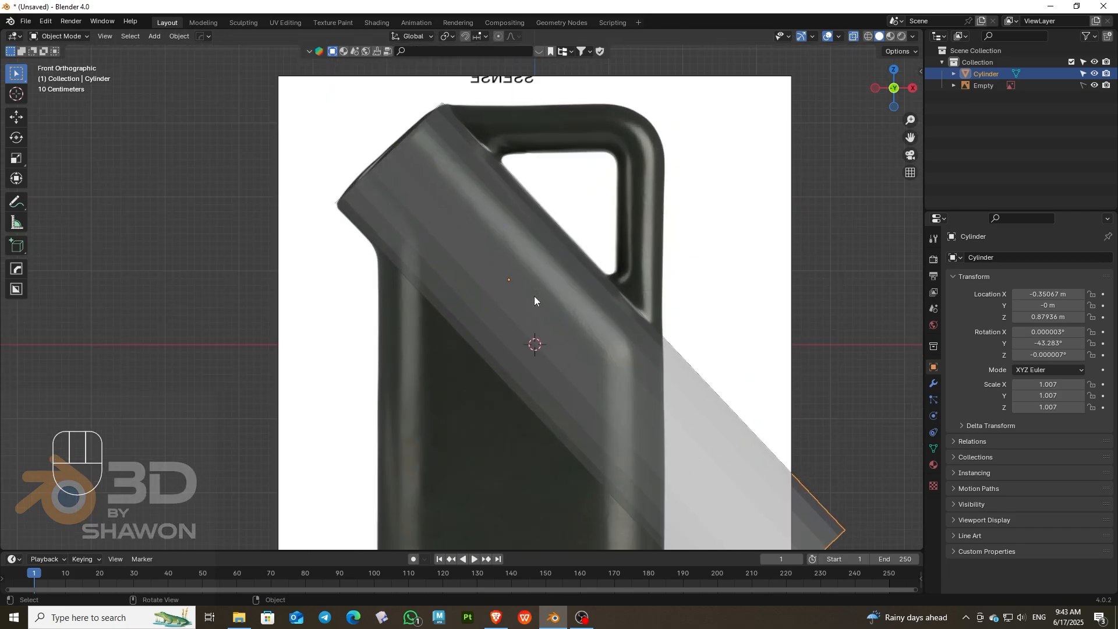
{"action": "key", "text": "ctrl+a"}
{"action": "key", "text": "ctrl+a"}
{"action": "left_click", "coordinate": [728, 408]}
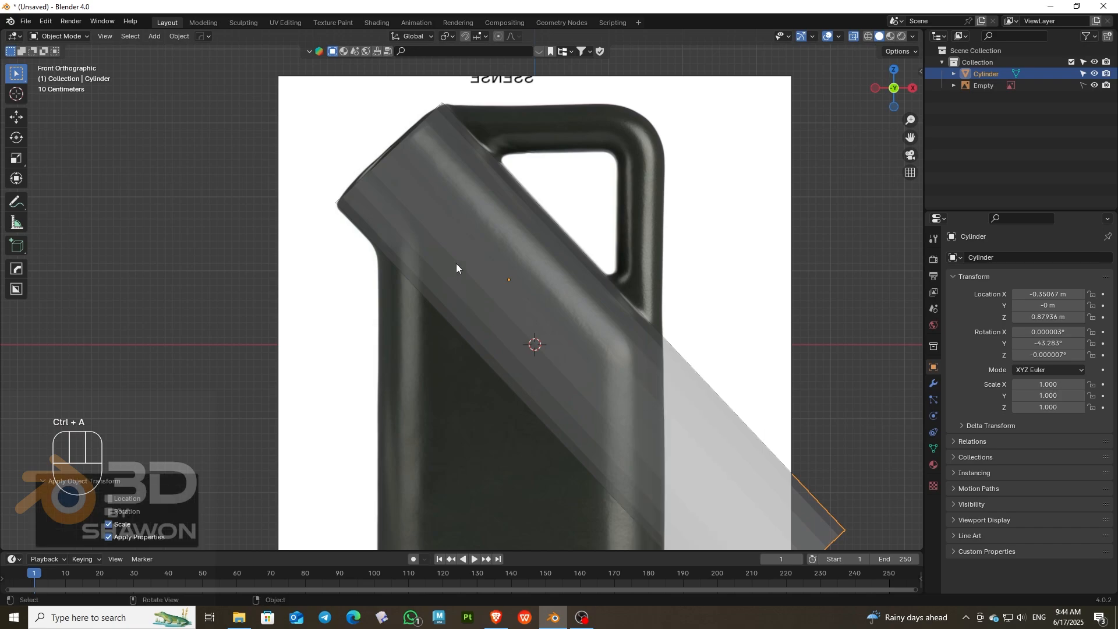
Step: Enter Edit Mode and knife-cut through the whole cylinder with two parallel slanted cuts, at the spout's neck and near the handle's lower junction
{"action": "key", "text": "Tab"}
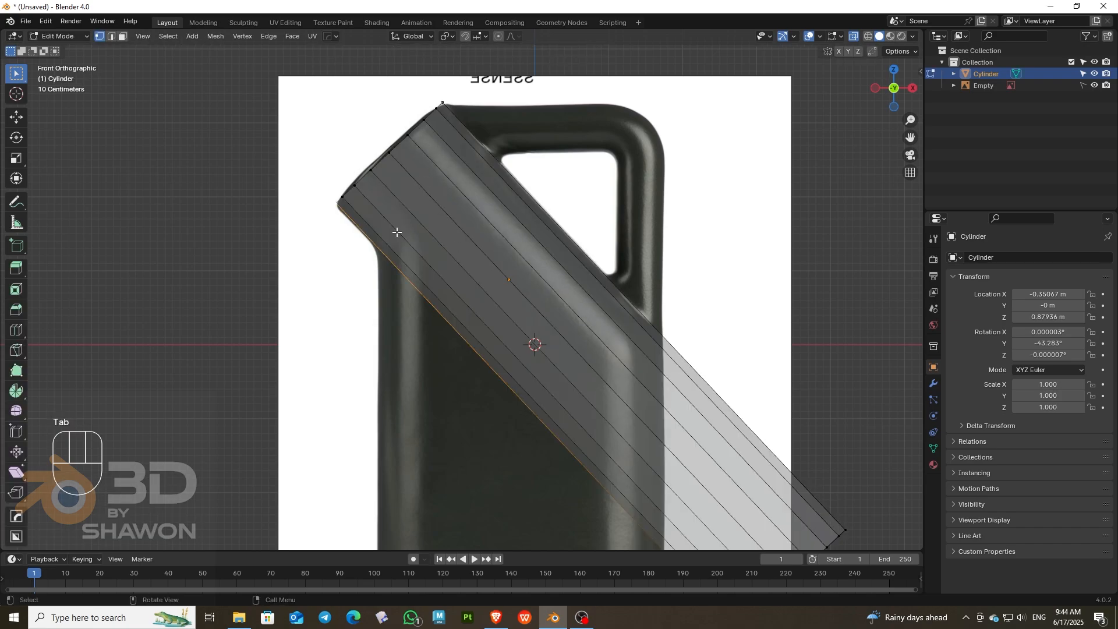
{"action": "scroll", "coordinate": [397, 232], "scroll_direction": "down", "scroll_amount": 1}
{"action": "scroll", "coordinate": [245, 264], "scroll_direction": "up", "scroll_amount": 2}
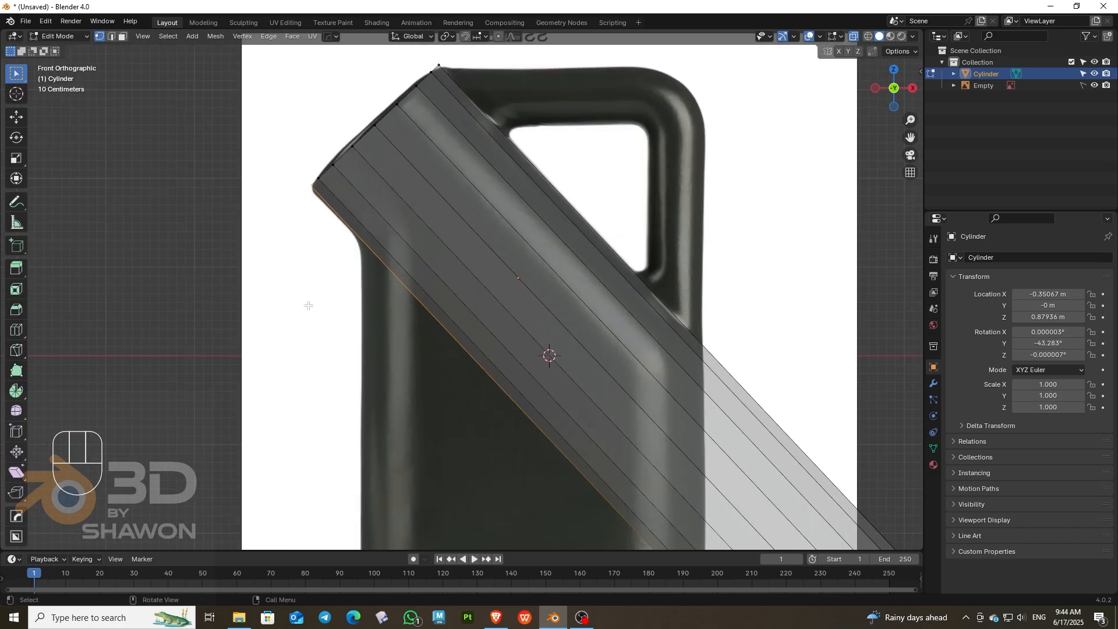
{"action": "key", "text": "k"}
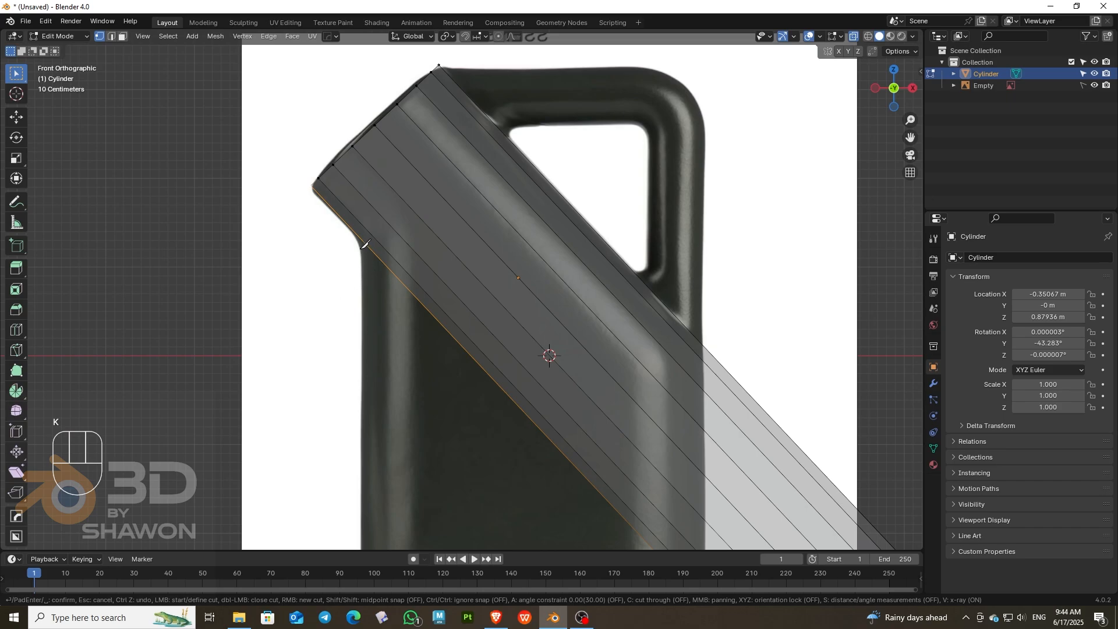
{"action": "scroll", "coordinate": [411, 169], "scroll_direction": "down", "scroll_amount": 1}
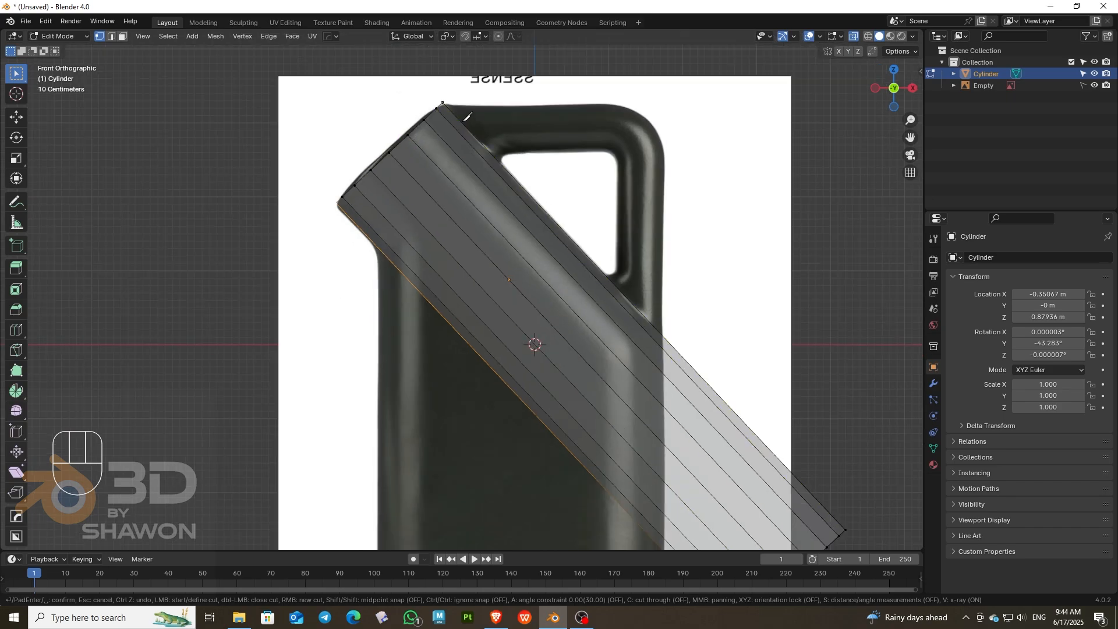
{"action": "scroll", "coordinate": [391, 219], "scroll_direction": "down", "scroll_amount": 1}
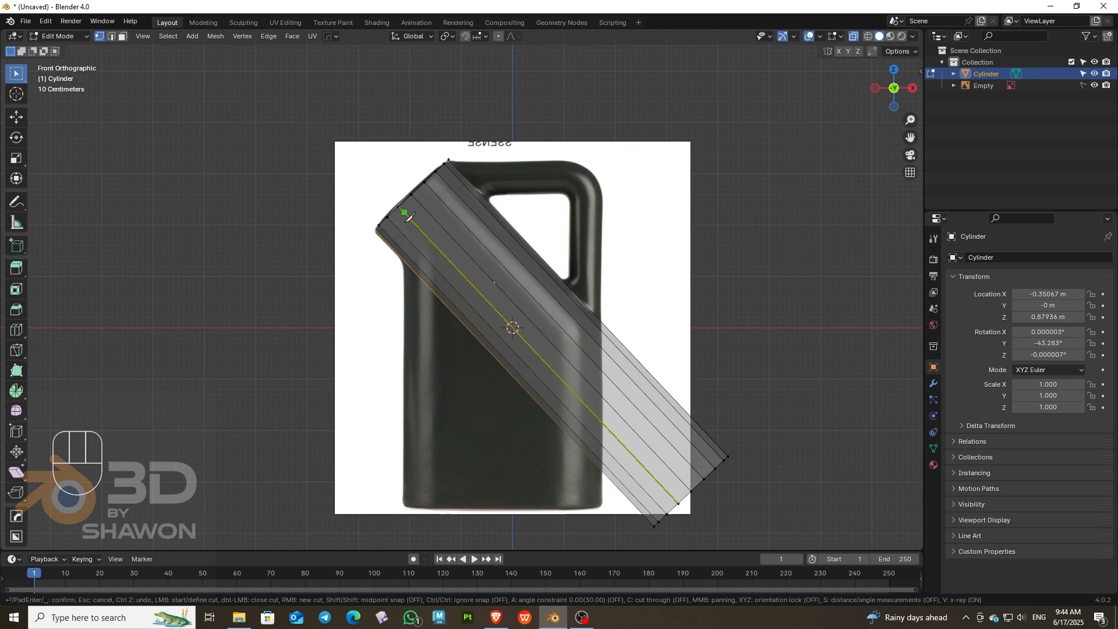
{"action": "scroll", "coordinate": [369, 229], "scroll_direction": "up", "scroll_amount": 2}
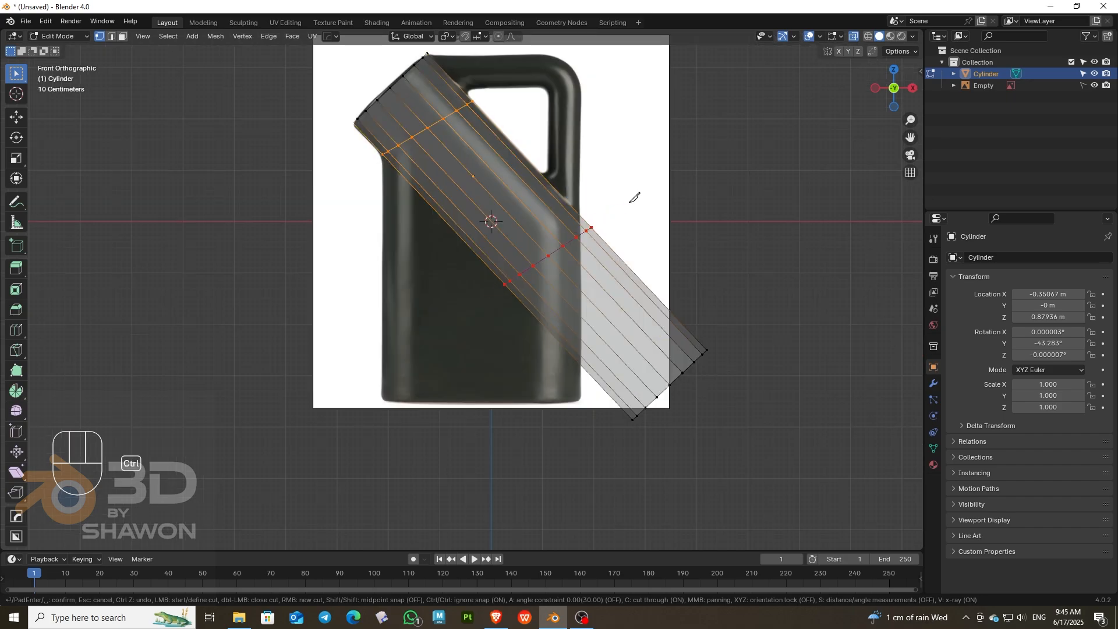
{"action": "key", "text": "c"}
{"action": "left_click", "coordinate": [632, 201]}
{"action": "key", "text": "Return"}
{"action": "middle_click_drag", "start_coordinate": [843, 108], "coordinate": [669, 262]}
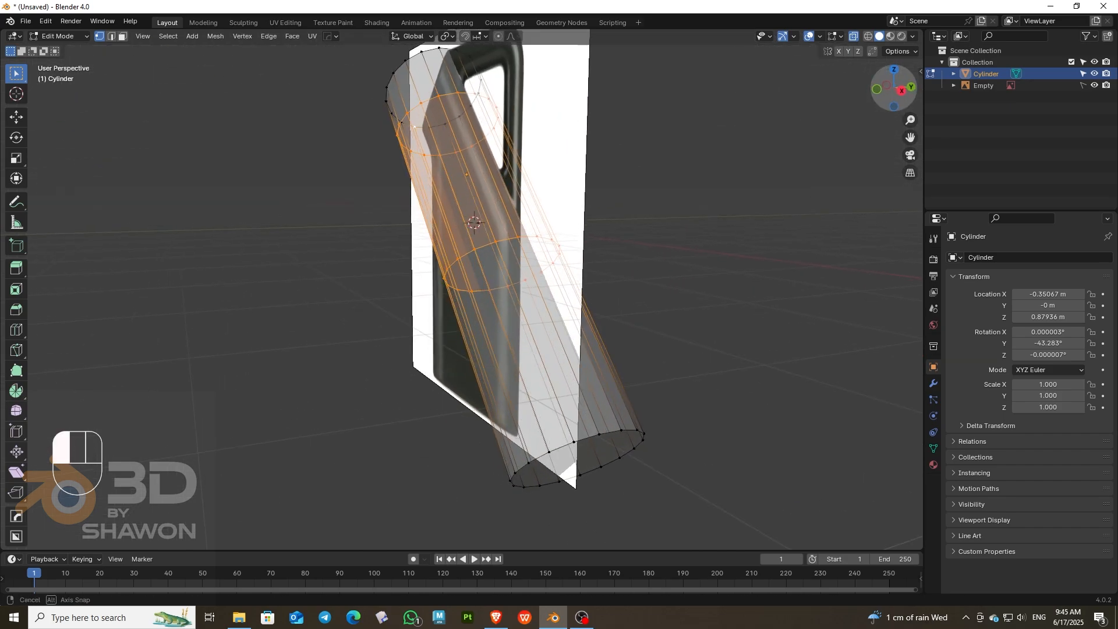
{"action": "key", "text": "KP_1"}
{"action": "scroll", "coordinate": [600, 330], "scroll_direction": "up", "scroll_amount": 2}
{"action": "key", "text": "g"}
{"action": "key", "text": "g"}
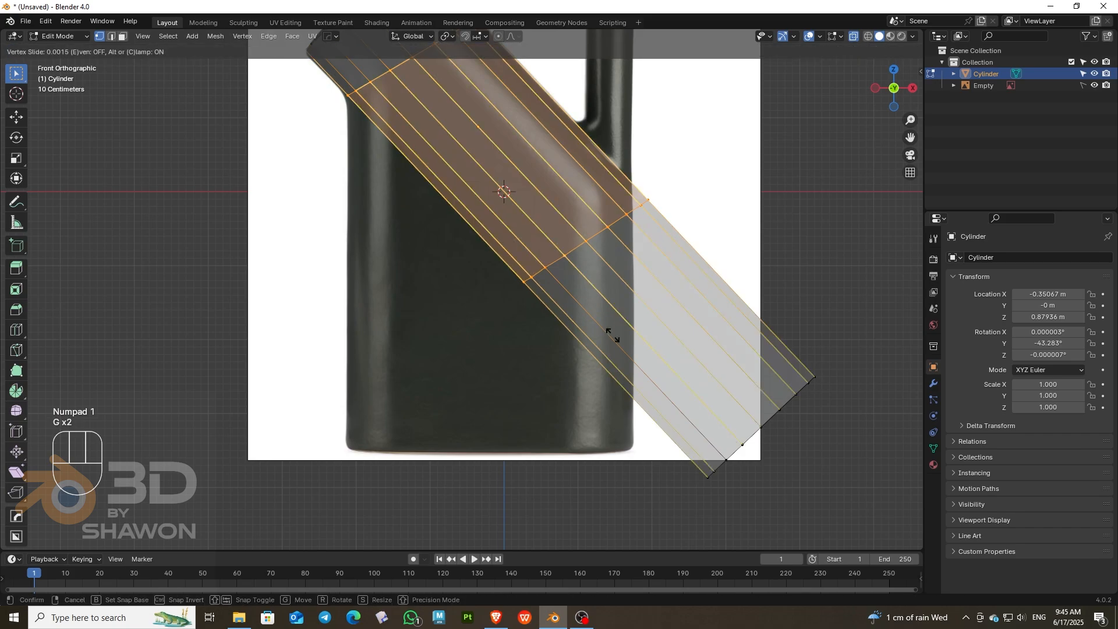
{"action": "right_click", "coordinate": [602, 326]}
Step: Select the strip of faces along the cylinder's underside below the neck cut, on both the front and back sides
{"action": "left_click", "coordinate": [585, 244], "text": "alt"}
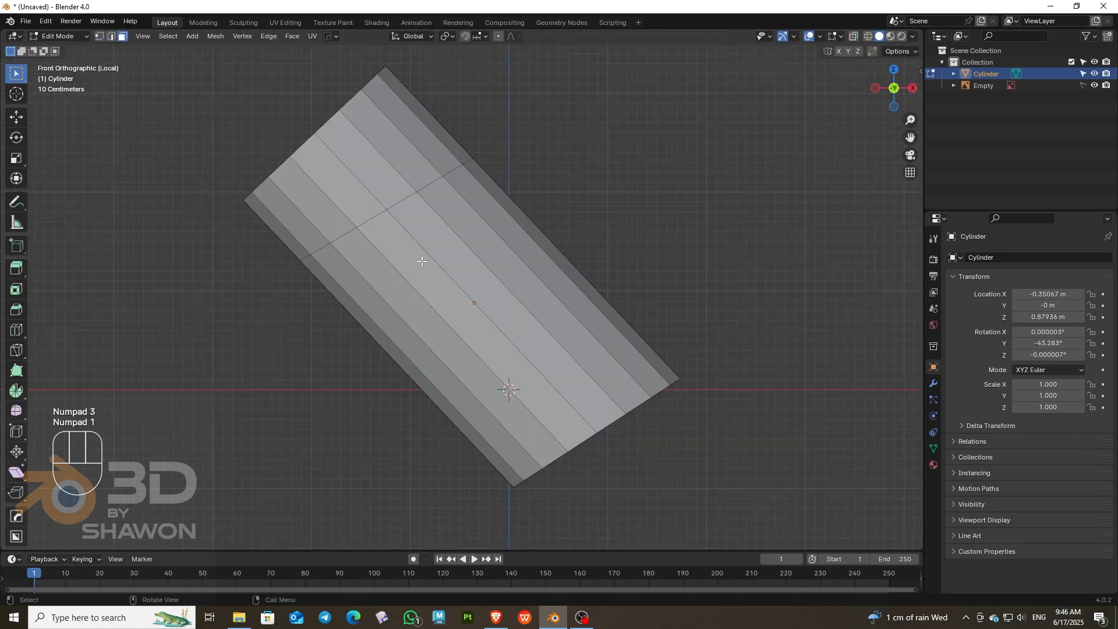
{"action": "left_click", "coordinate": [422, 262]}
{"action": "left_click", "coordinate": [397, 285], "text": "shift"}
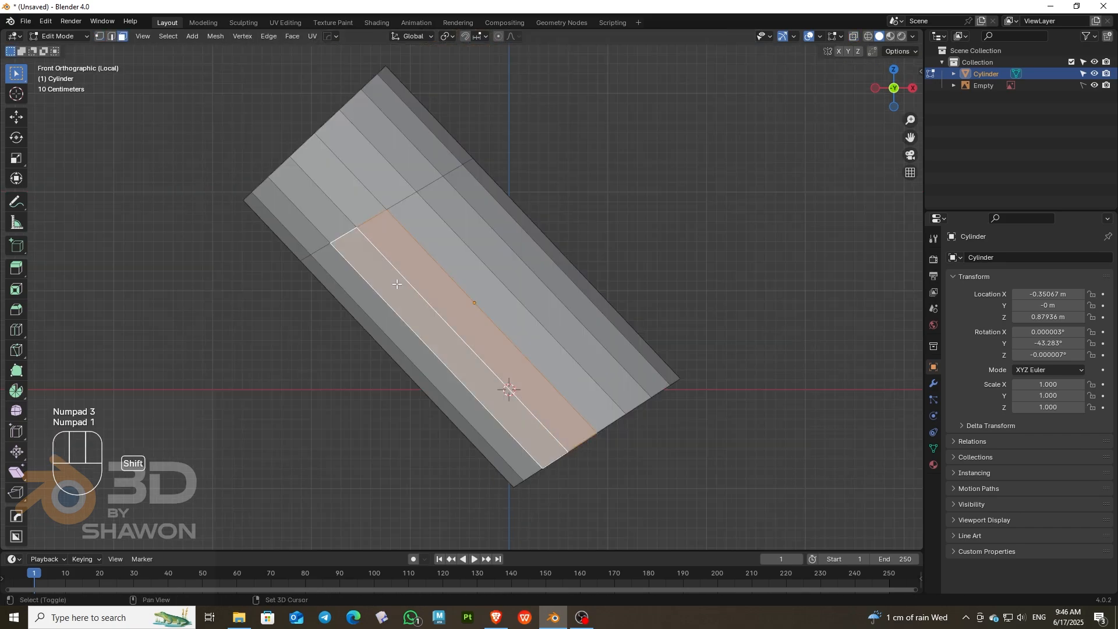
{"action": "left_click", "coordinate": [375, 303], "text": "shift"}
{"action": "left_click_drag", "start_coordinate": [891, 90], "coordinate": [984, 61]}
{"action": "left_click", "coordinate": [451, 244], "text": "shift"}
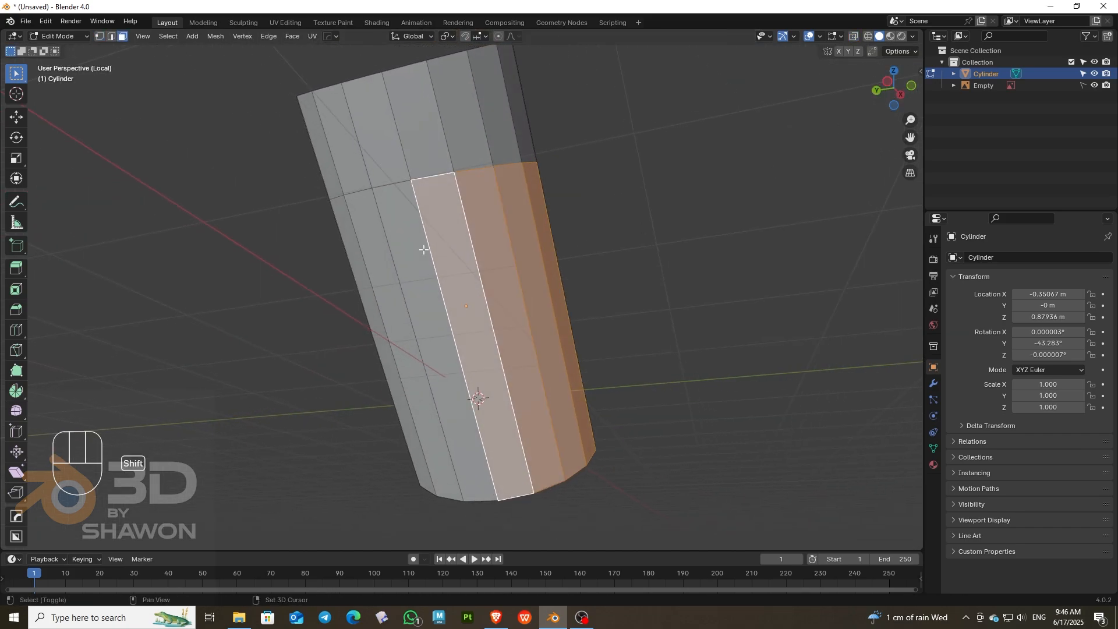
{"action": "left_click", "coordinate": [412, 250], "text": "shift"}
{"action": "left_click", "coordinate": [378, 254], "text": "shift"}
{"action": "left_click_drag", "start_coordinate": [892, 92], "coordinate": [662, 190]}
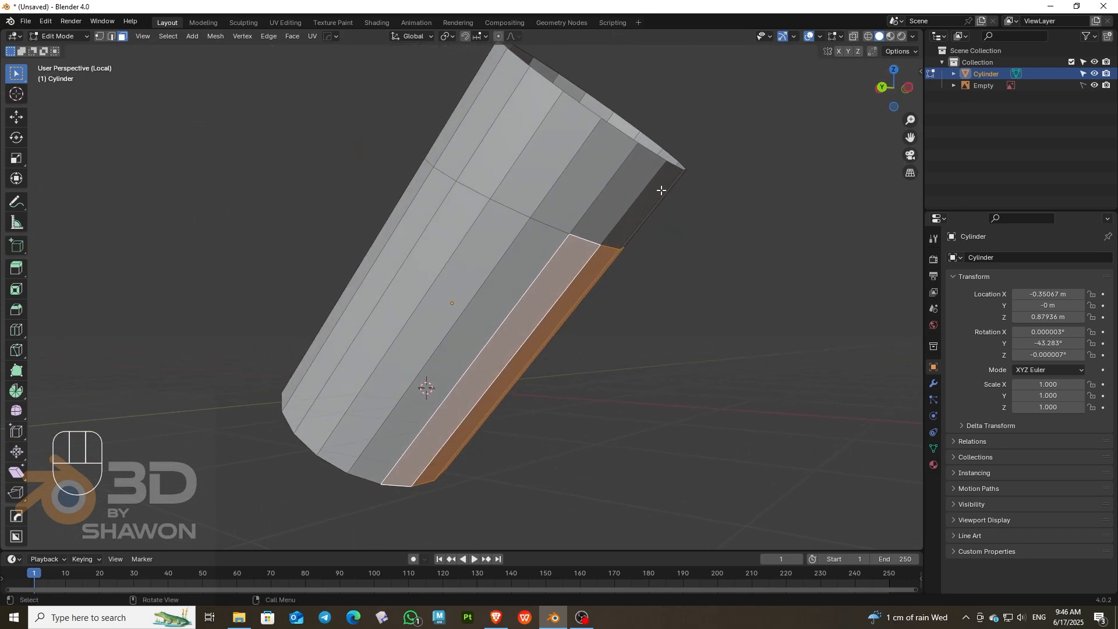
Step: Leave local view and extrude the selected underside faces about 4.75 m straight down along the global Z axis in front view
{"action": "key", "text": "KP_3"}
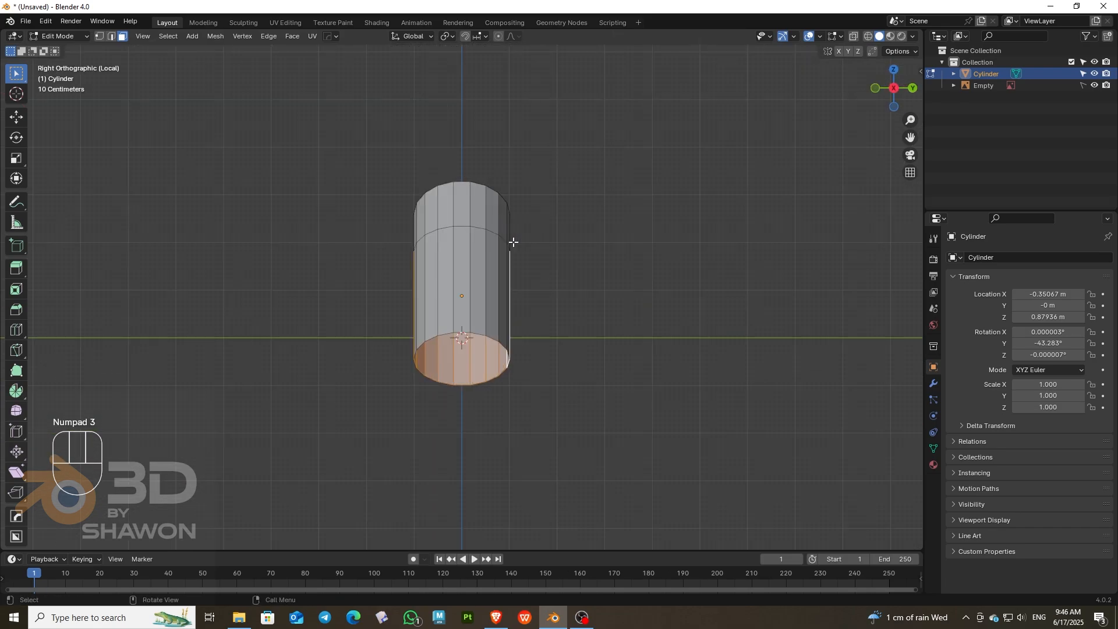
{"action": "key", "text": "KP_1"}
{"action": "left_click", "coordinate": [852, 37]}
{"action": "left_click", "coordinate": [851, 37]}
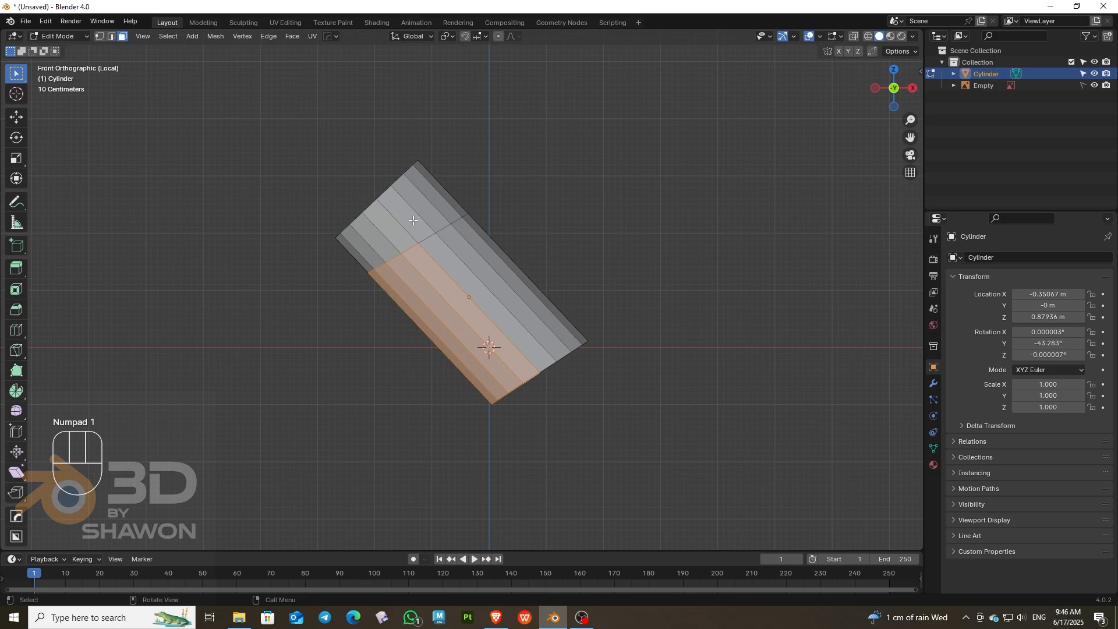
{"action": "key", "text": "slash"}
{"action": "scroll", "coordinate": [458, 191], "scroll_direction": "down", "scroll_amount": 2}
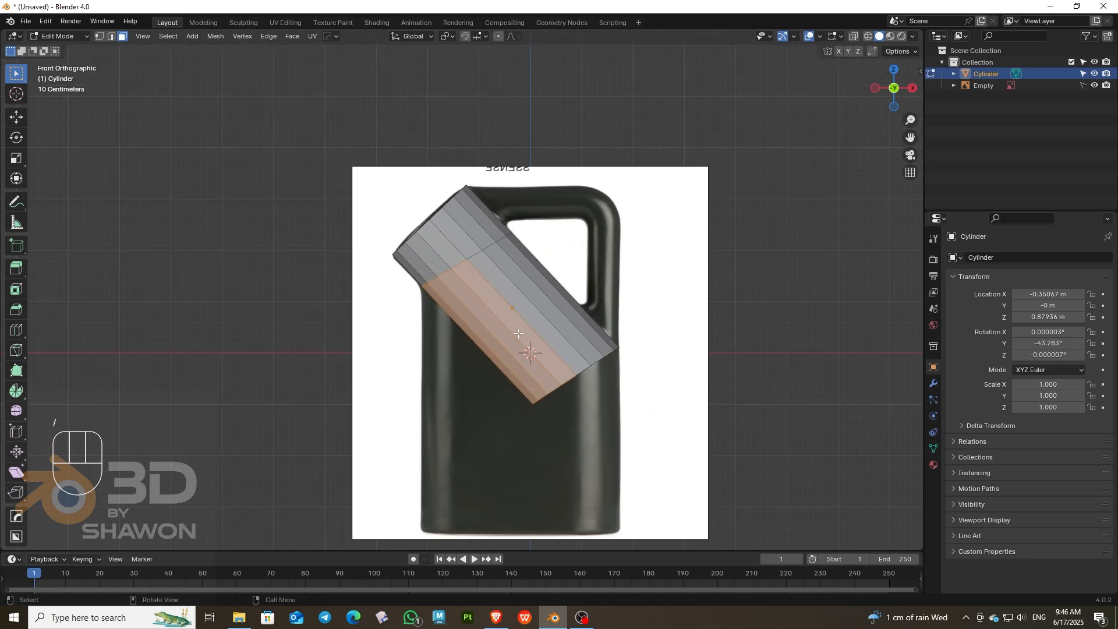
{"action": "key", "text": "e"}
{"action": "key", "text": "z"}
{"action": "key", "text": "z"}
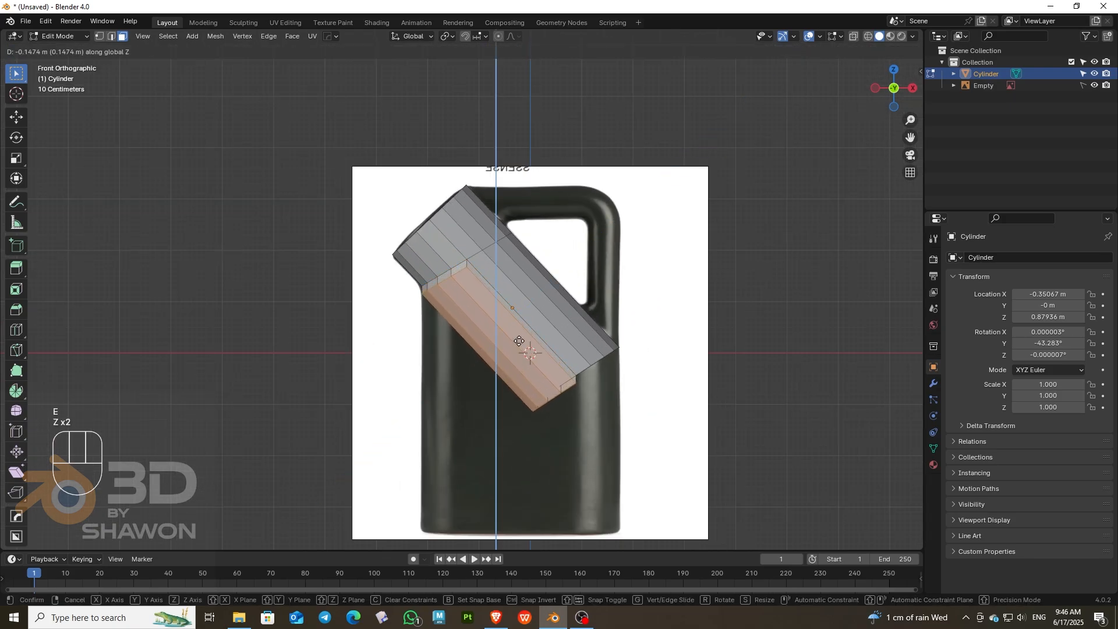
{"action": "left_click", "coordinate": [500, 58]}
{"action": "scroll", "coordinate": [515, 145], "scroll_direction": "down", "scroll_amount": 4}
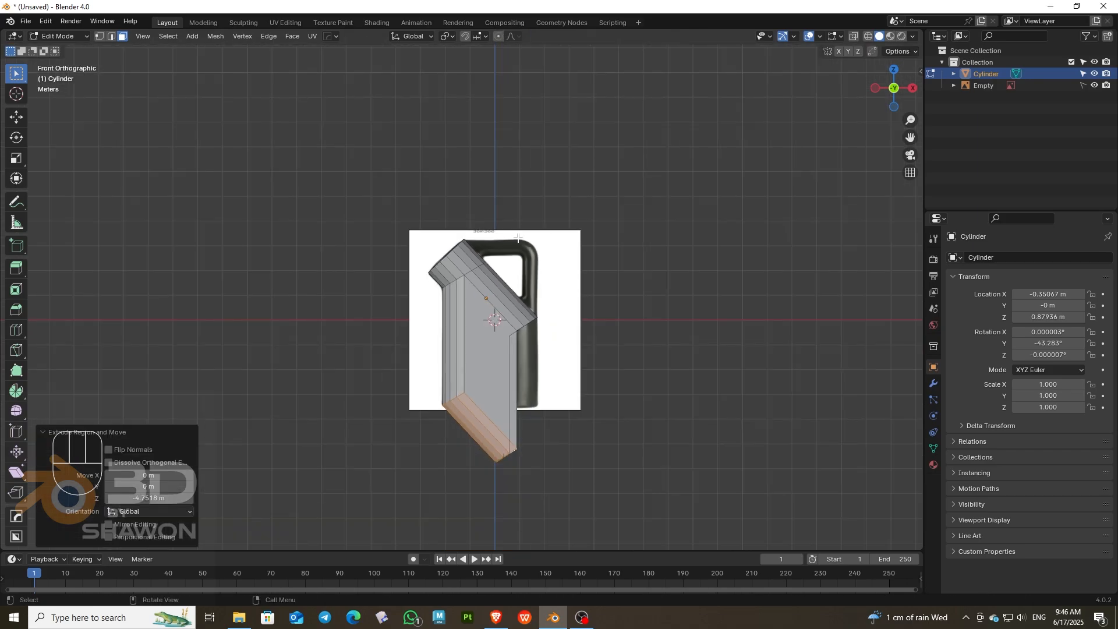
Step: Isolate the cylinder in local view and delete the extruded wall faces directly below its open lower end
{"action": "key", "text": "slash"}
{"action": "left_click_drag", "start_coordinate": [893, 88], "coordinate": [794, 121]}
{"action": "scroll", "coordinate": [521, 371], "scroll_direction": "up", "scroll_amount": 4}
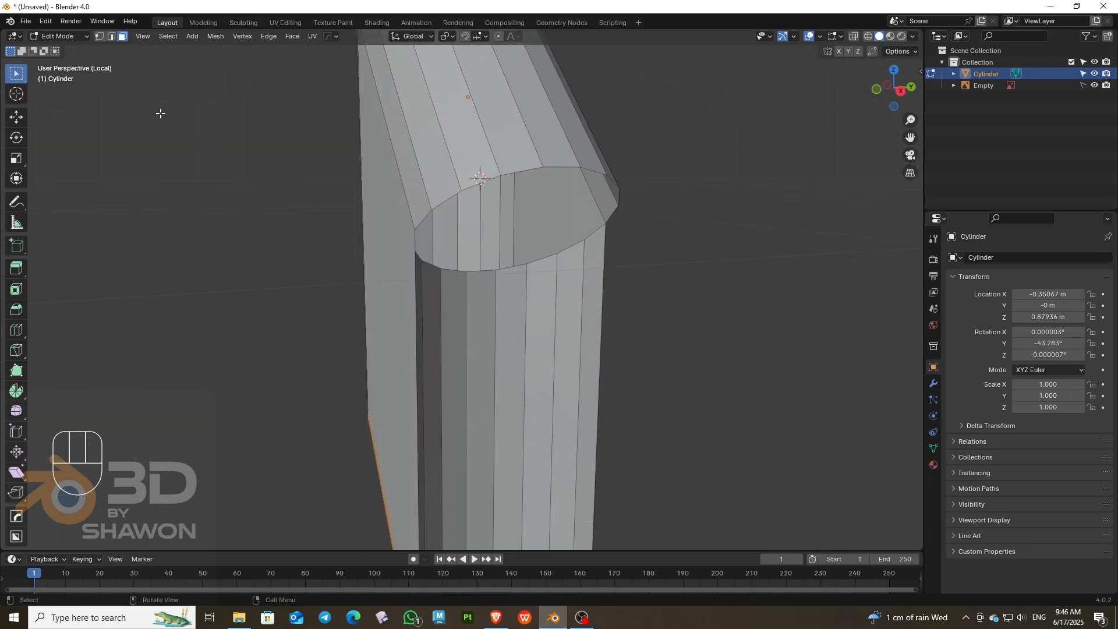
{"action": "mouse_move", "coordinate": [879, 83]}
{"action": "left_mouse_down"}
{"action": "mouse_move", "coordinate": [888, 87]}
{"action": "mouse_move", "coordinate": [874, 96]}
{"action": "left_mouse_up"}
{"action": "left_click_drag", "start_coordinate": [332, 266], "coordinate": [398, 312]}
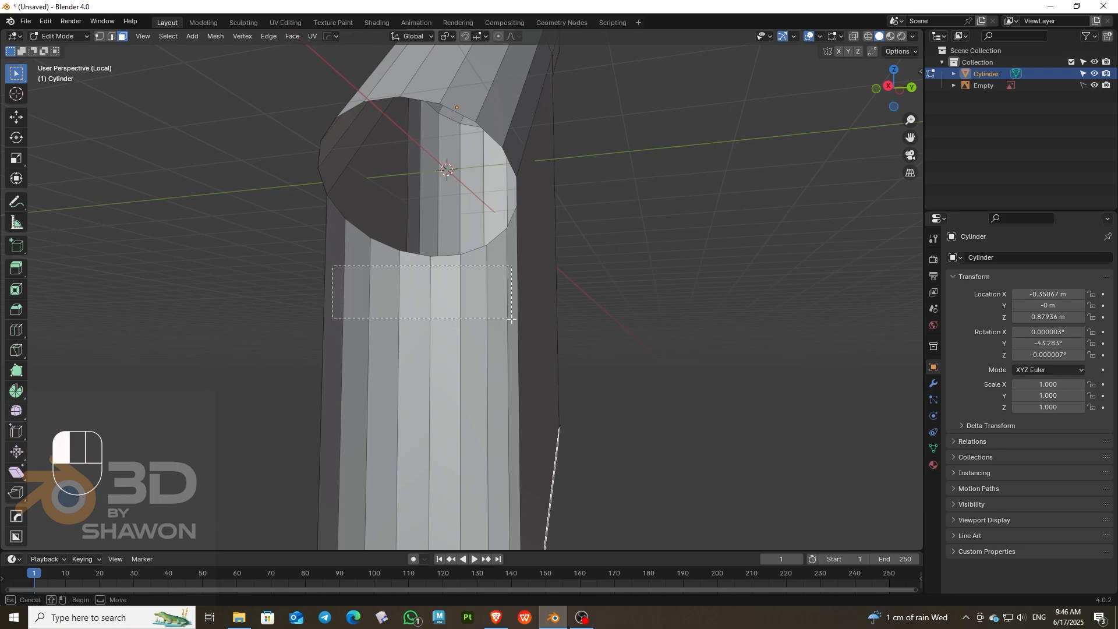
{"action": "left_click_drag", "start_coordinate": [512, 319], "coordinate": [512, 320]}
{"action": "scroll", "coordinate": [465, 308], "scroll_direction": "down", "scroll_amount": 1}
{"action": "key", "text": "Delete"}
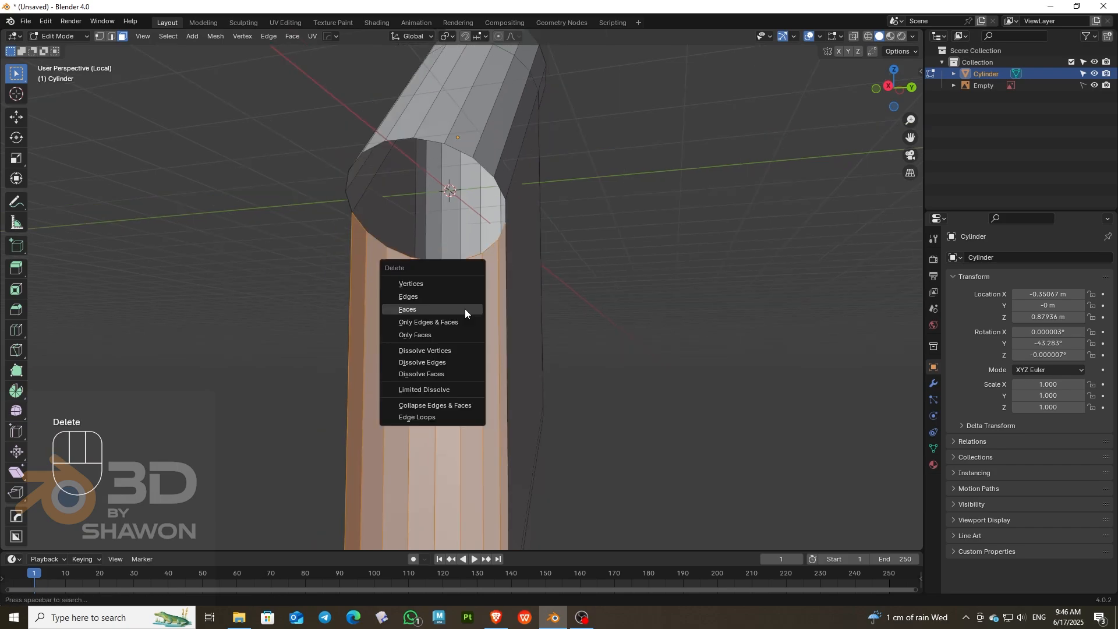
{"action": "left_click", "coordinate": [417, 309]}
Step: Delete the slanted faces closing the bottom of the extruded body, leaving its lower end open
{"action": "scroll", "coordinate": [512, 280], "scroll_direction": "down", "scroll_amount": 2}
{"action": "left_click_drag", "start_coordinate": [891, 86], "coordinate": [921, 93]}
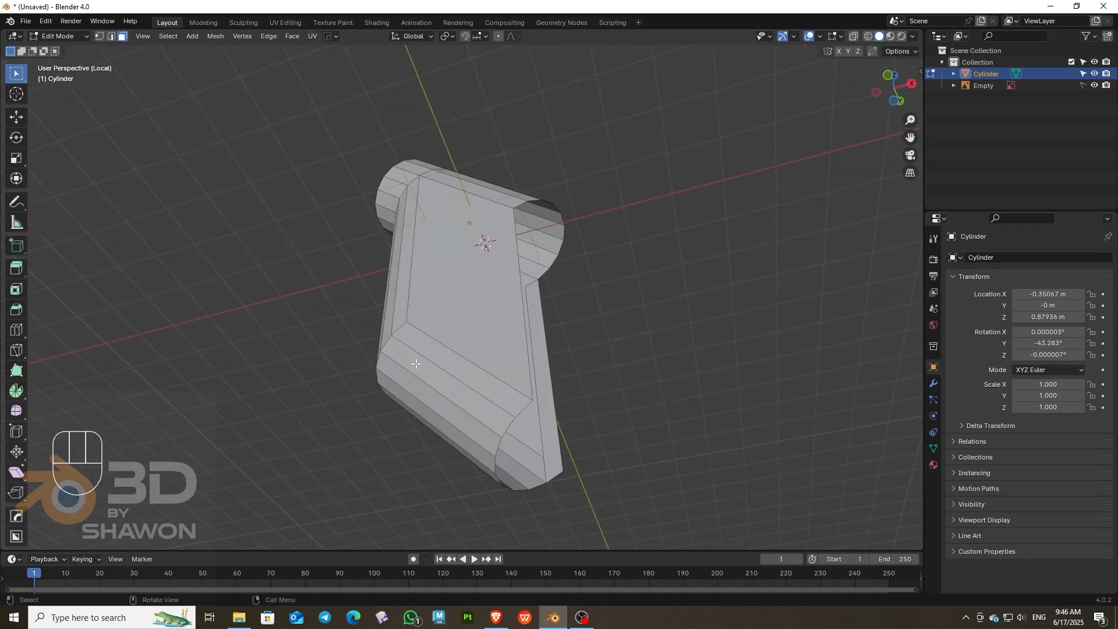
{"action": "left_click_drag", "start_coordinate": [468, 370], "coordinate": [420, 447]}
{"action": "left_click_drag", "start_coordinate": [888, 103], "coordinate": [890, 87]}
{"action": "left_click_drag", "start_coordinate": [439, 364], "coordinate": [488, 430], "text": "shift"}
{"action": "key", "text": "Delete"}
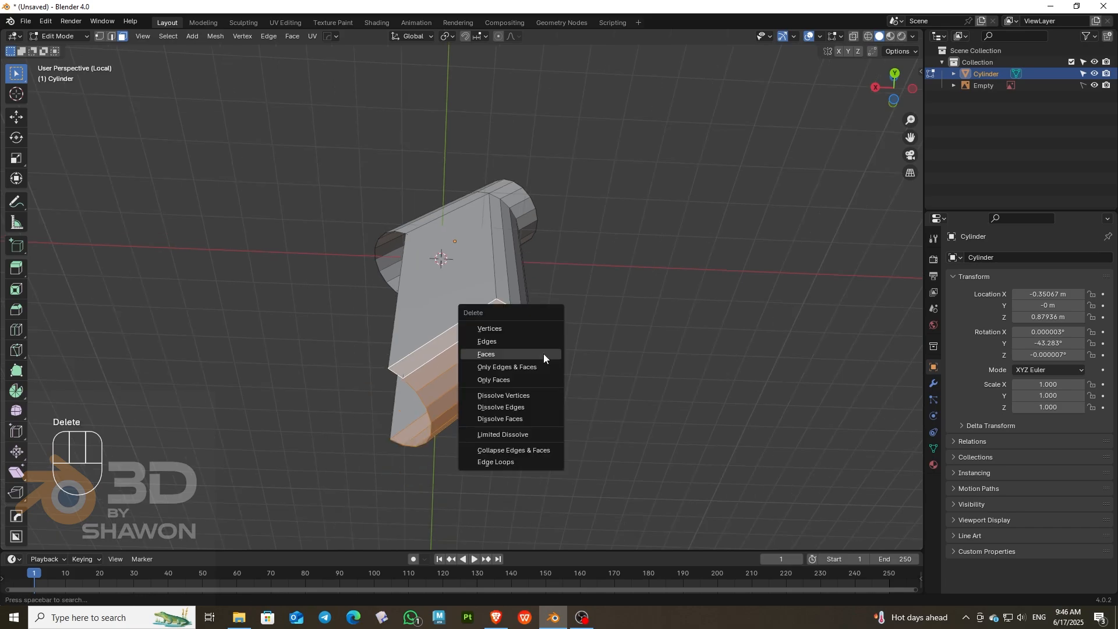
{"action": "left_click", "coordinate": [543, 355]}
{"action": "key", "text": "KP_1"}
{"action": "middle_click_drag", "start_coordinate": [488, 309], "coordinate": [681, 264]}
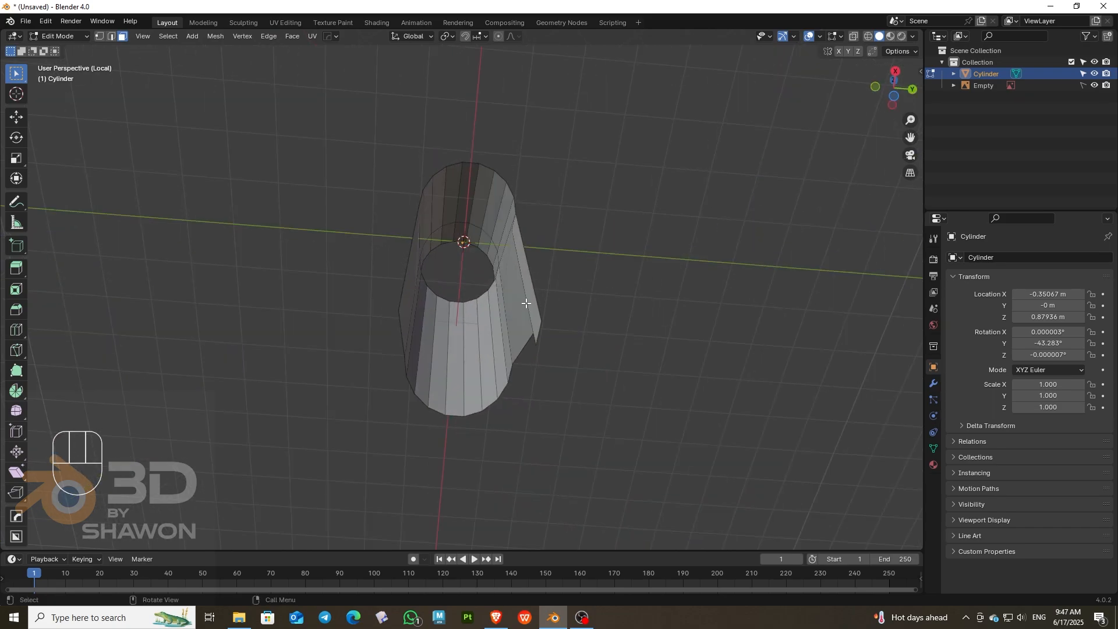
Step: Leave local view and turn on X-ray in front view so the reference image shows through the body
{"action": "key", "text": "KP_1"}
{"action": "key", "text": "Delete"}
{"action": "left_click", "coordinate": [577, 333]}
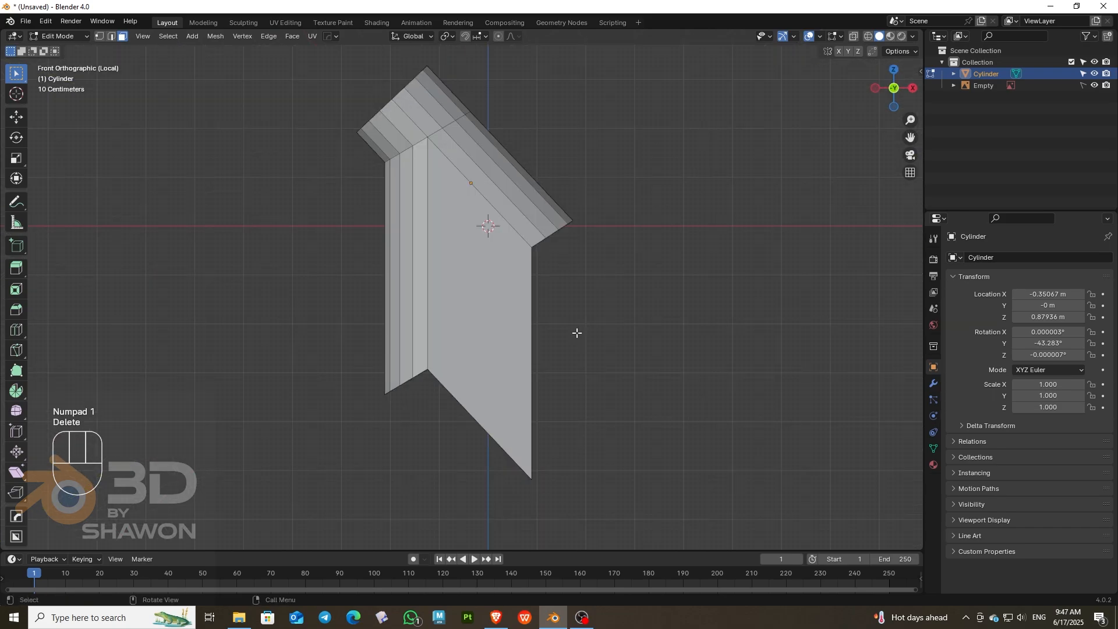
{"action": "mouse_move", "coordinate": [877, 102]}
{"action": "left_mouse_down"}
{"action": "mouse_move", "coordinate": [891, 111]}
{"action": "mouse_move", "coordinate": [902, 105]}
{"action": "mouse_move", "coordinate": [894, 99]}
{"action": "left_mouse_up"}
{"action": "key", "text": "KP_1"}
{"action": "key", "text": "KP_Divide"}
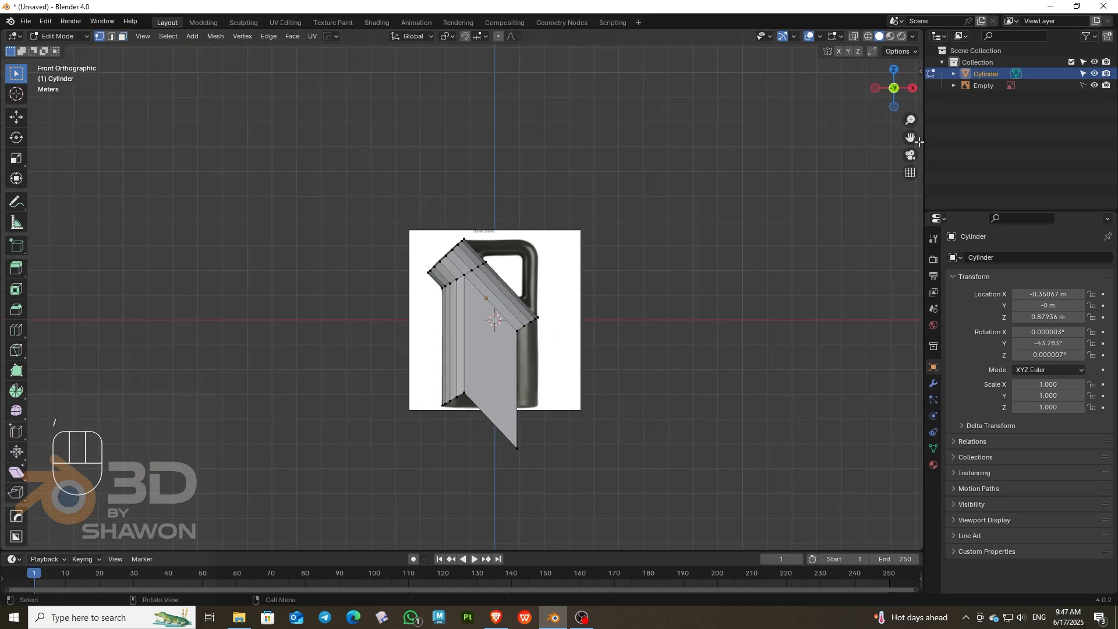
{"action": "left_click_drag", "start_coordinate": [912, 139], "coordinate": [895, 62]}
{"action": "left_click", "coordinate": [853, 36]}
{"action": "scroll", "coordinate": [255, 302], "scroll_direction": "up", "scroll_amount": 4}
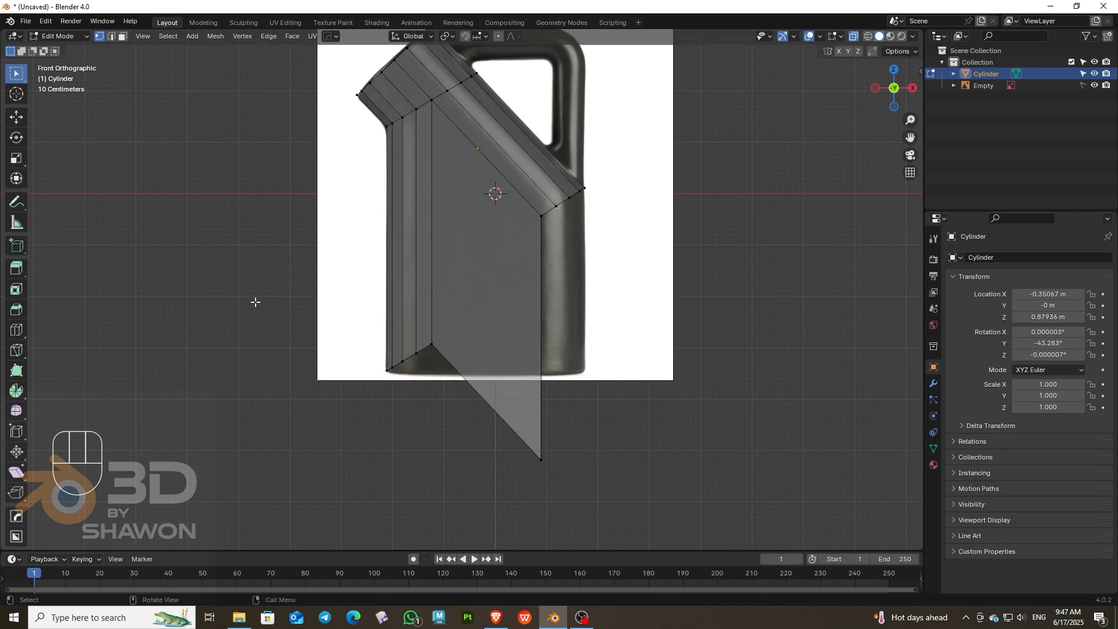
Step: Select the body's bottom vertices and flatten them by scaling to 0 along the global Z axis
{"action": "left_click_drag", "start_coordinate": [213, 313], "coordinate": [674, 511]}
{"action": "key", "text": "s"}
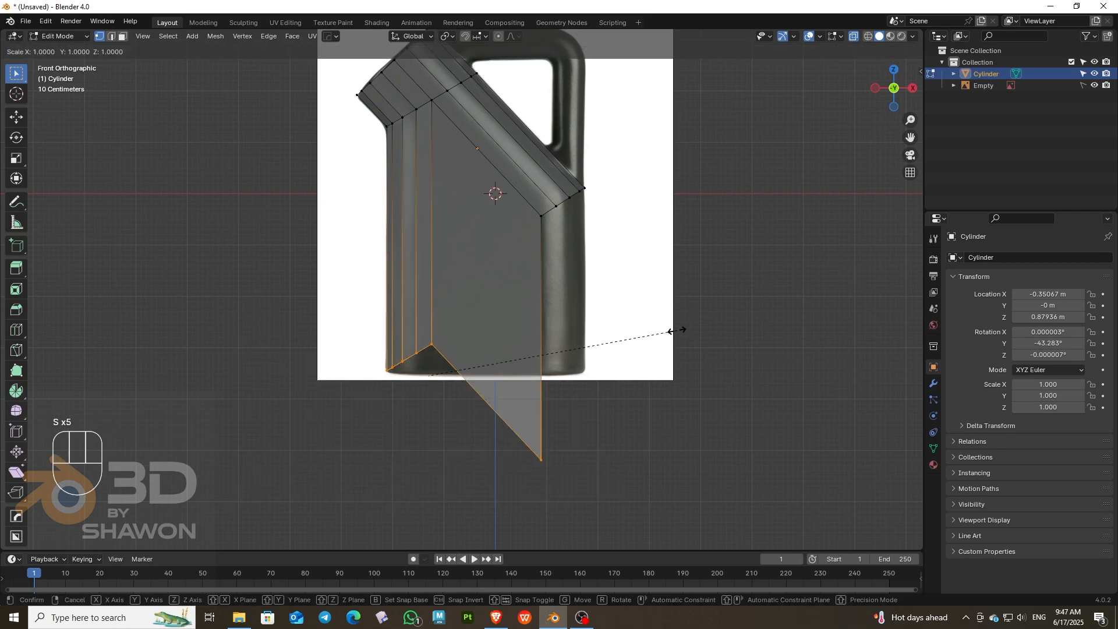
{"action": "key", "text": "z"}
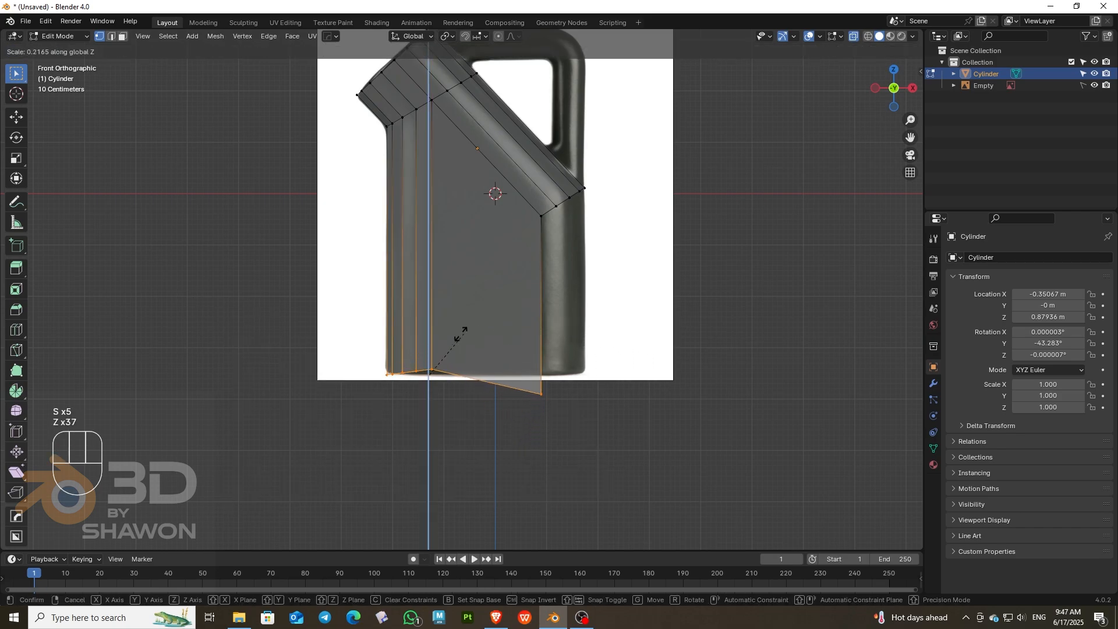
{"action": "key", "text": "KP_0"}
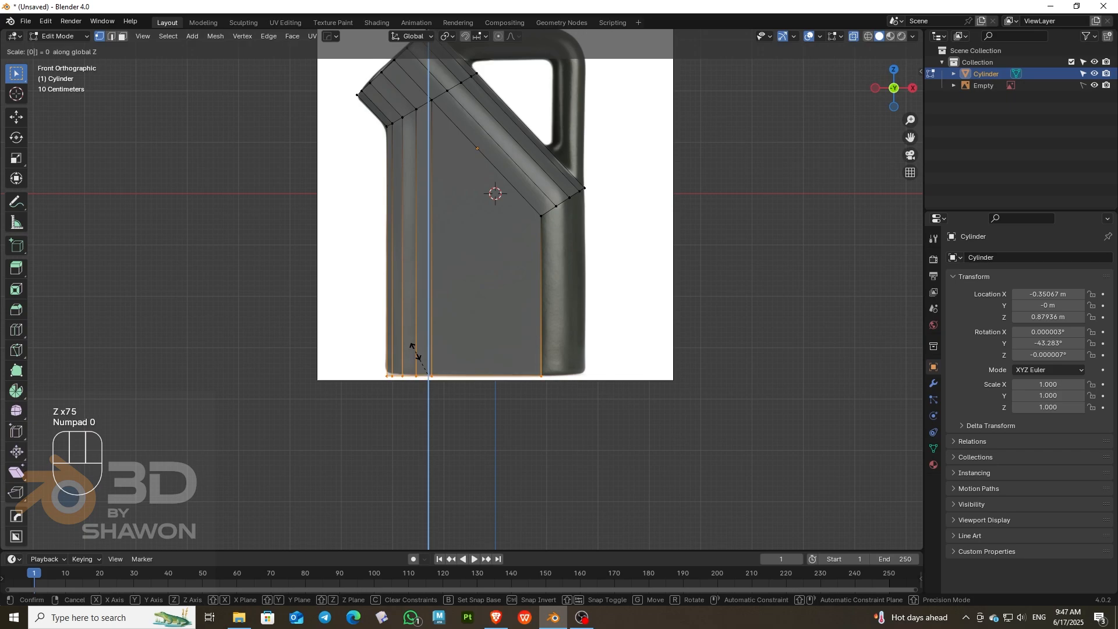
{"action": "key", "text": "Return"}
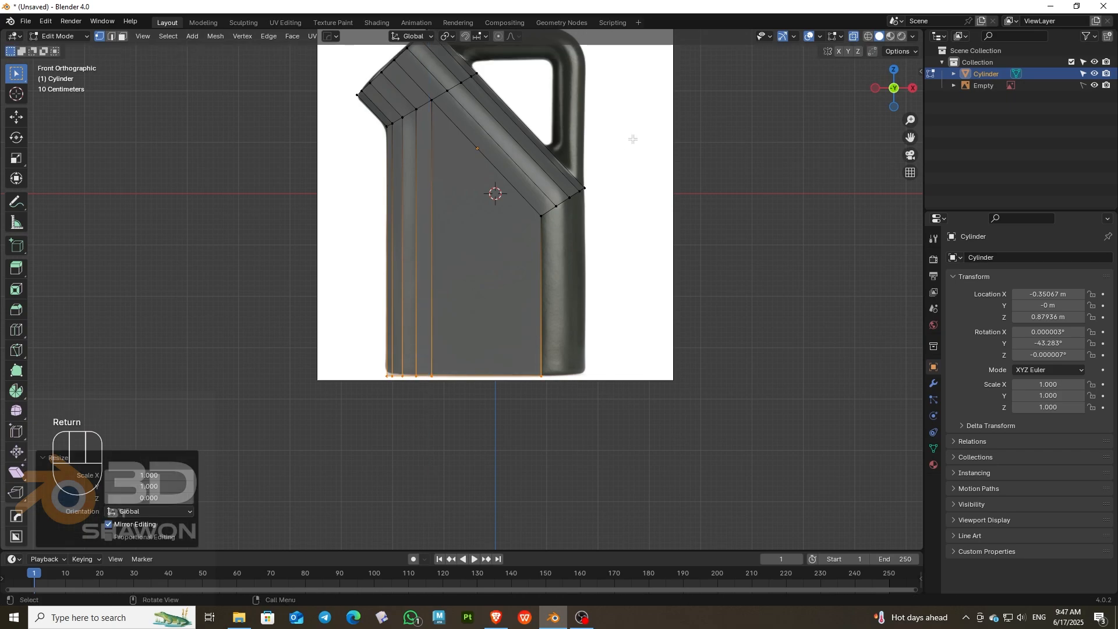
Step: Select the slanted open edges at the sloped upper part's lower end and extrude them about 3.12 m straight down along global Z
{"action": "scroll", "coordinate": [690, 275], "scroll_direction": "down", "scroll_amount": 1}
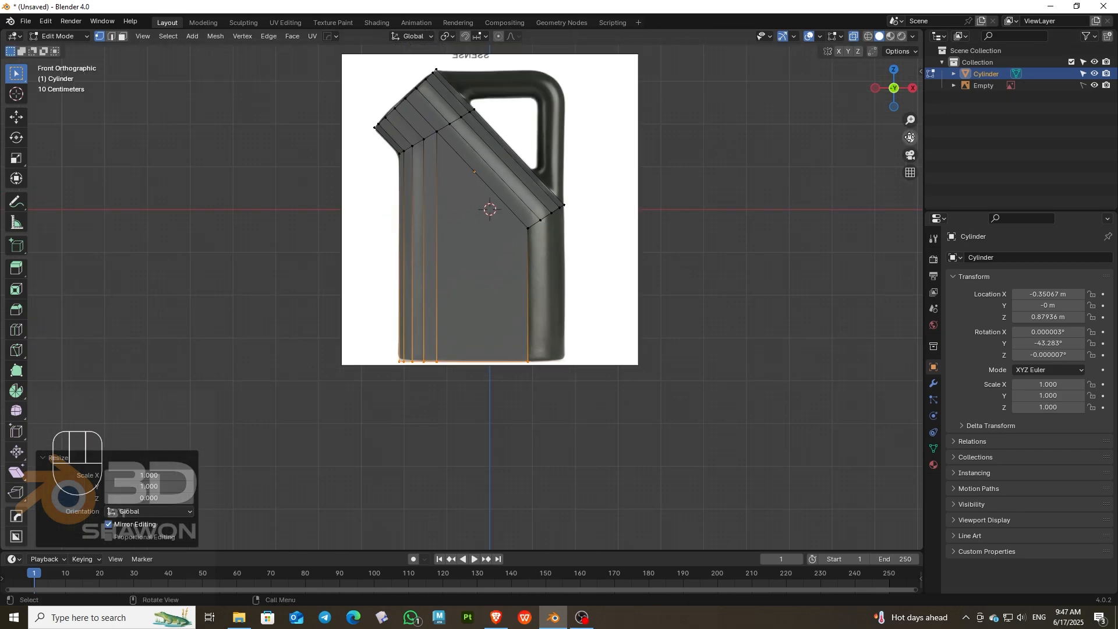
{"action": "left_click_drag", "start_coordinate": [910, 138], "coordinate": [1022, 297]}
{"action": "scroll", "coordinate": [554, 212], "scroll_direction": "down", "scroll_amount": 2}
{"action": "scroll", "coordinate": [554, 212], "scroll_direction": "up", "scroll_amount": 3}
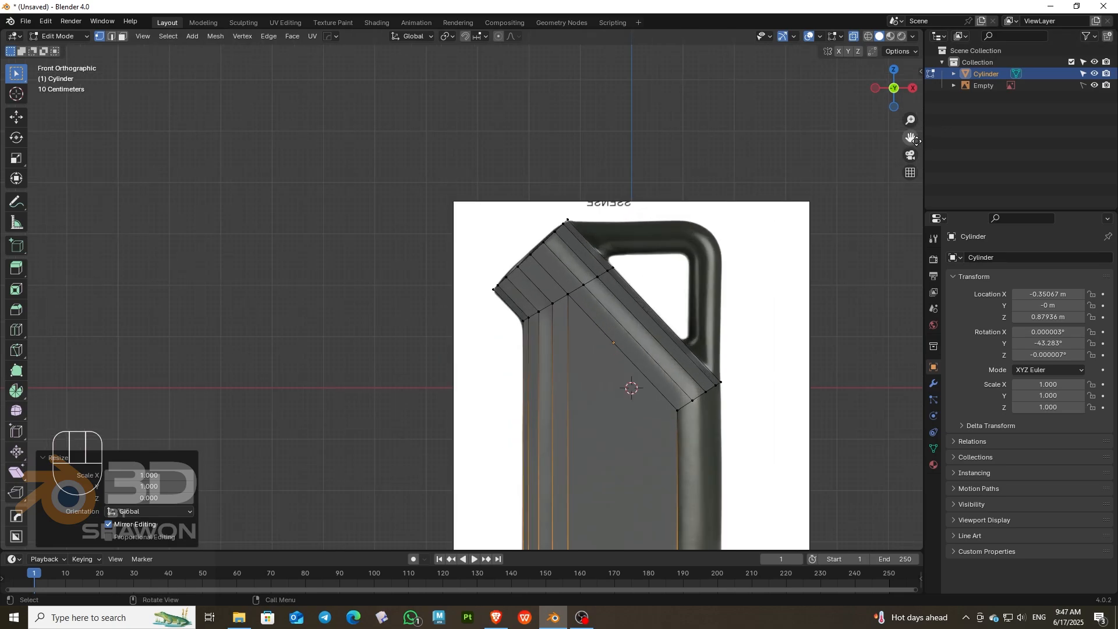
{"action": "left_click_drag", "start_coordinate": [916, 141], "coordinate": [763, 1]}
{"action": "left_click_drag", "start_coordinate": [488, 198], "coordinate": [633, 304]}
{"action": "key", "text": "e"}
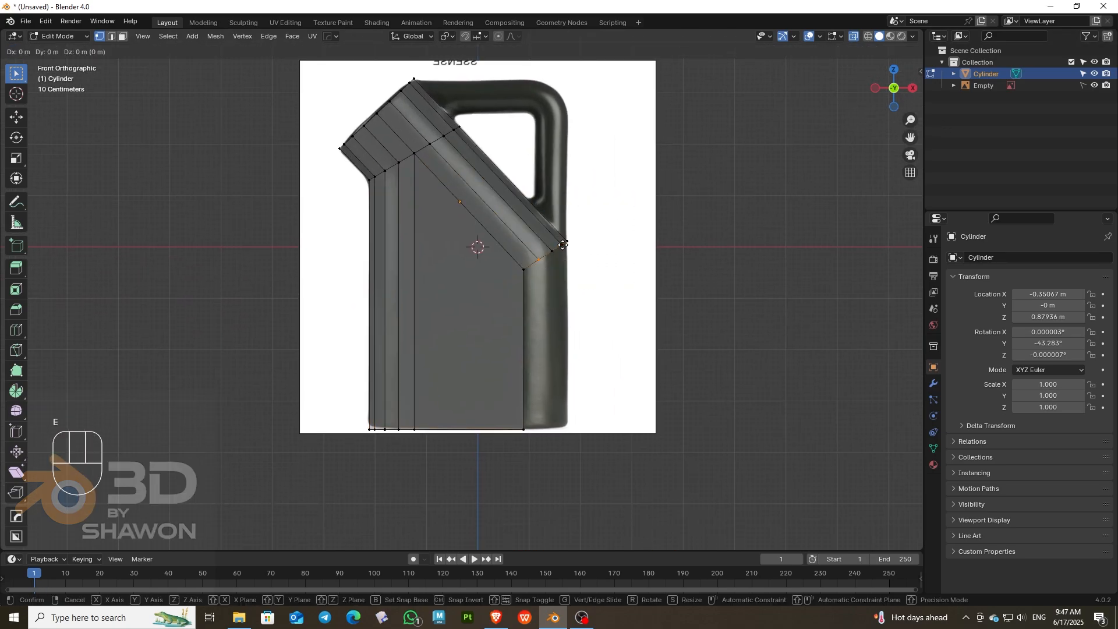
{"action": "key", "text": "z"}
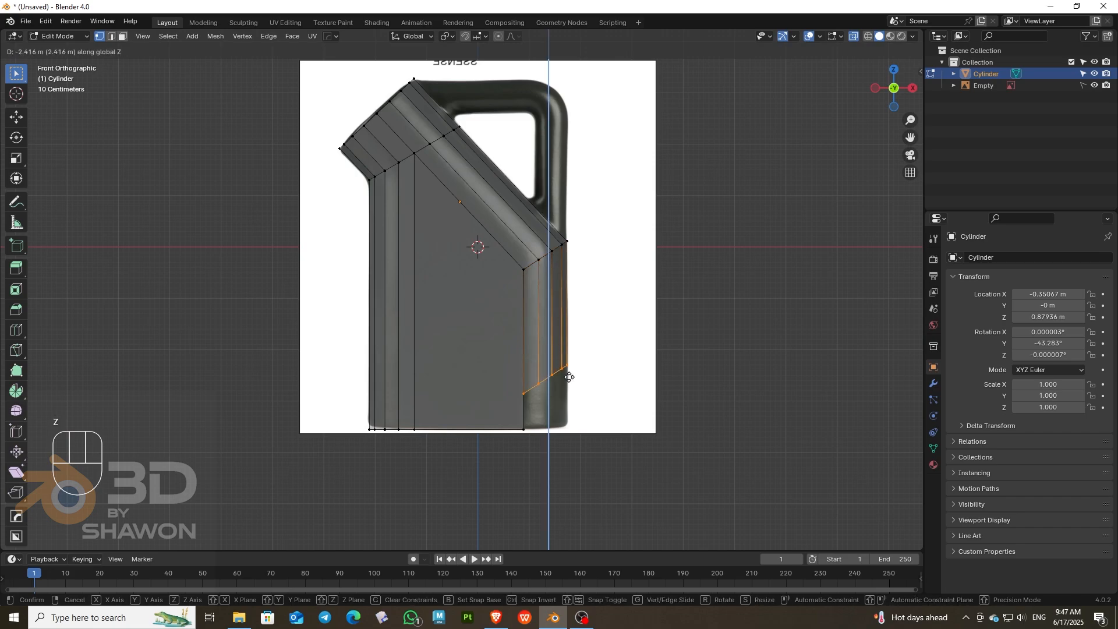
{"action": "left_click", "coordinate": [575, 405]}
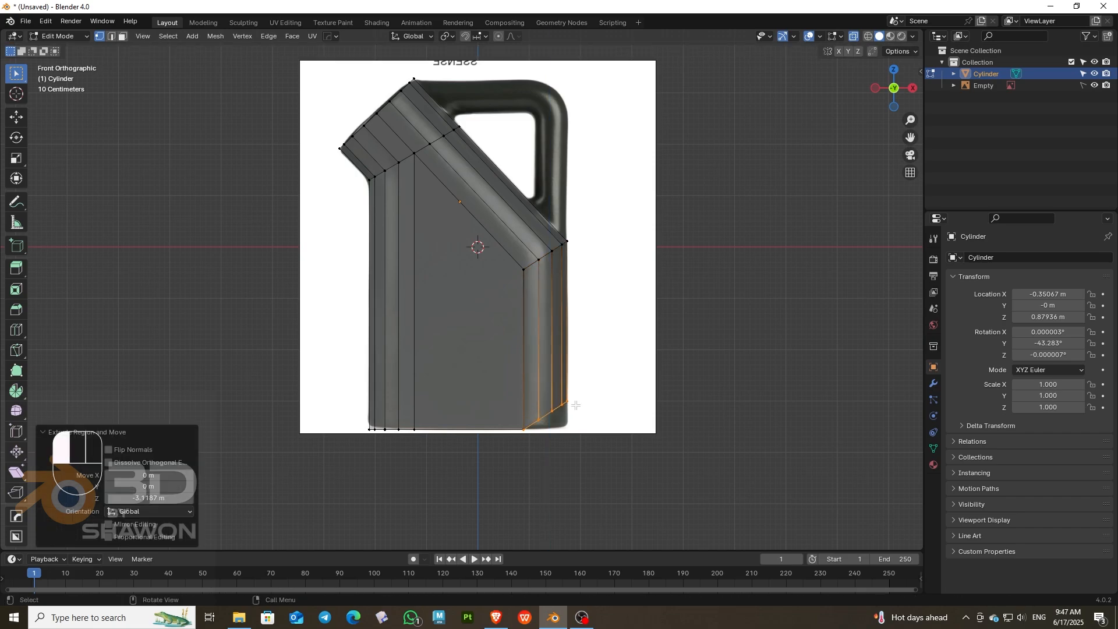
Step: Move the horizontal edge loop around the lower part of the body up about 0.33 m along global Z
{"action": "key", "text": "/"}
{"action": "left_click_drag", "start_coordinate": [900, 87], "coordinate": [817, 74]}
{"action": "key", "text": "/"}
{"action": "key", "text": "g"}
{"action": "key", "text": "z"}
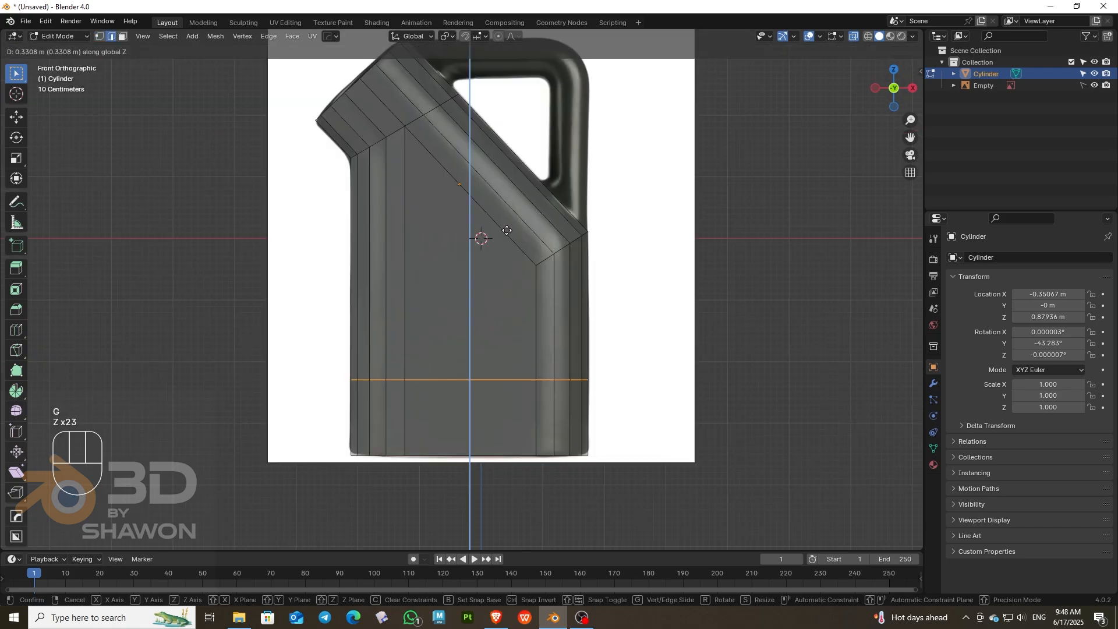
{"action": "left_click", "coordinate": [507, 230]}
Step: Add five evenly spaced loop cuts around the body between the slanted upper edges and the horizontal edge loop
{"action": "key", "text": "ctrl+r"}
{"action": "scroll", "coordinate": [574, 297], "scroll_direction": "up", "scroll_amount": 5}
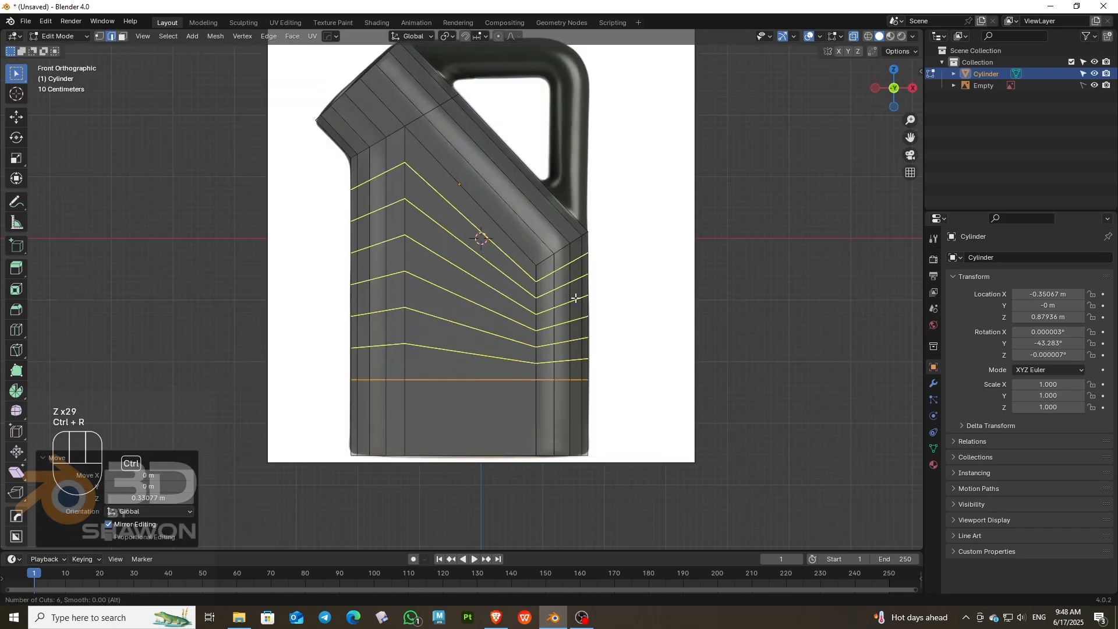
{"action": "scroll", "coordinate": [575, 298], "scroll_direction": "down", "scroll_amount": 1}
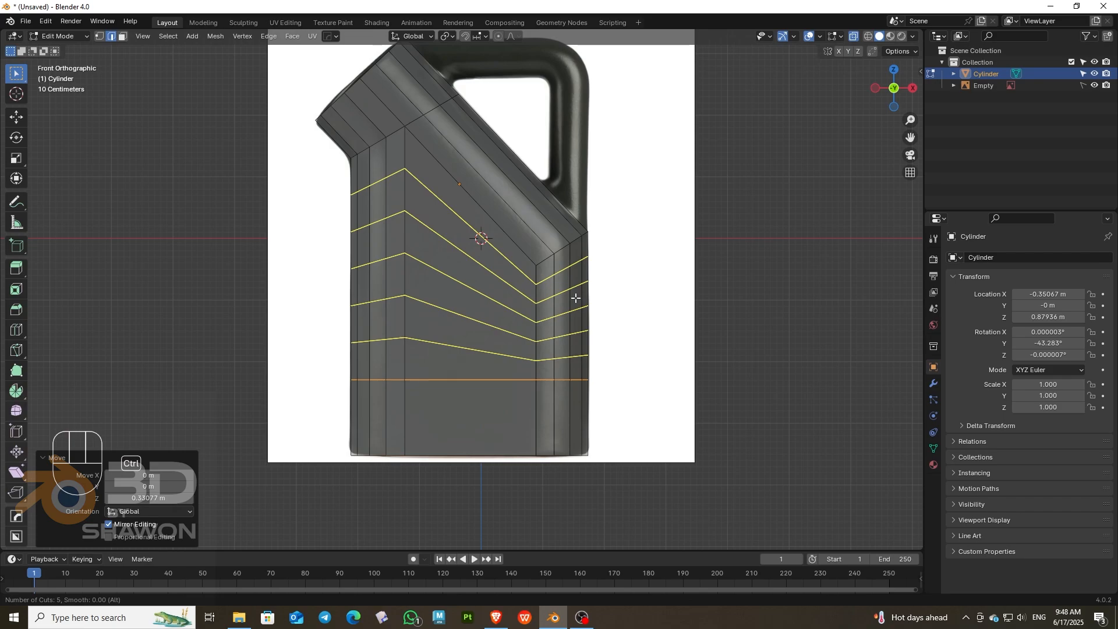
{"action": "left_click", "coordinate": [575, 298]}
Step: Add six evenly spaced lengthwise loop cuts through the wide middle faces of the body and sloped upper part
{"action": "key", "text": "ctrl+r"}
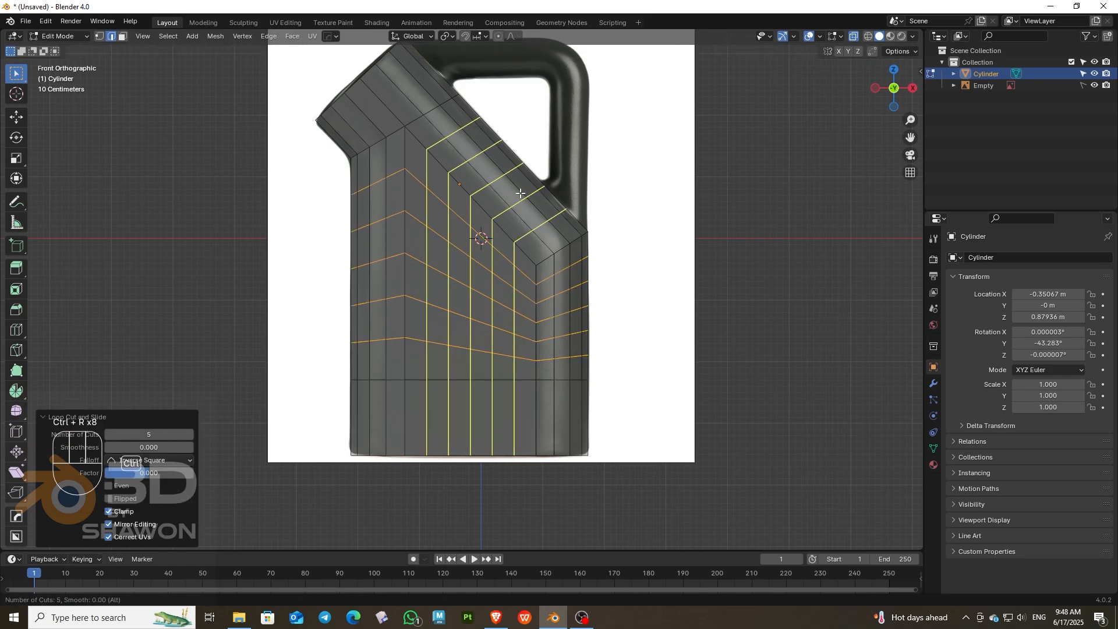
{"action": "scroll", "coordinate": [520, 193], "scroll_direction": "up", "scroll_amount": 1}
{"action": "double_click", "coordinate": [520, 193]}
{"action": "left_click", "coordinate": [629, 349]}
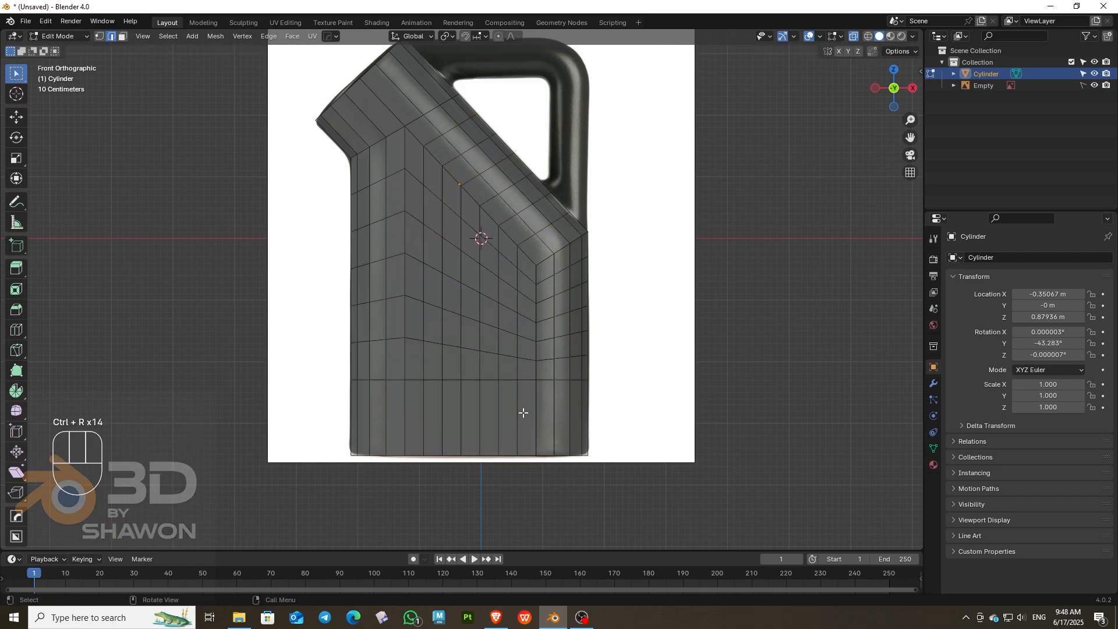
Step: Add two evenly spaced horizontal loop cuts in the band between the lower edge loop and the base
{"action": "key", "text": "ctrl+r"}
{"action": "scroll", "coordinate": [537, 422], "scroll_direction": "up", "scroll_amount": 1}
{"action": "scroll", "coordinate": [536, 422], "scroll_direction": "up", "scroll_amount": 1}
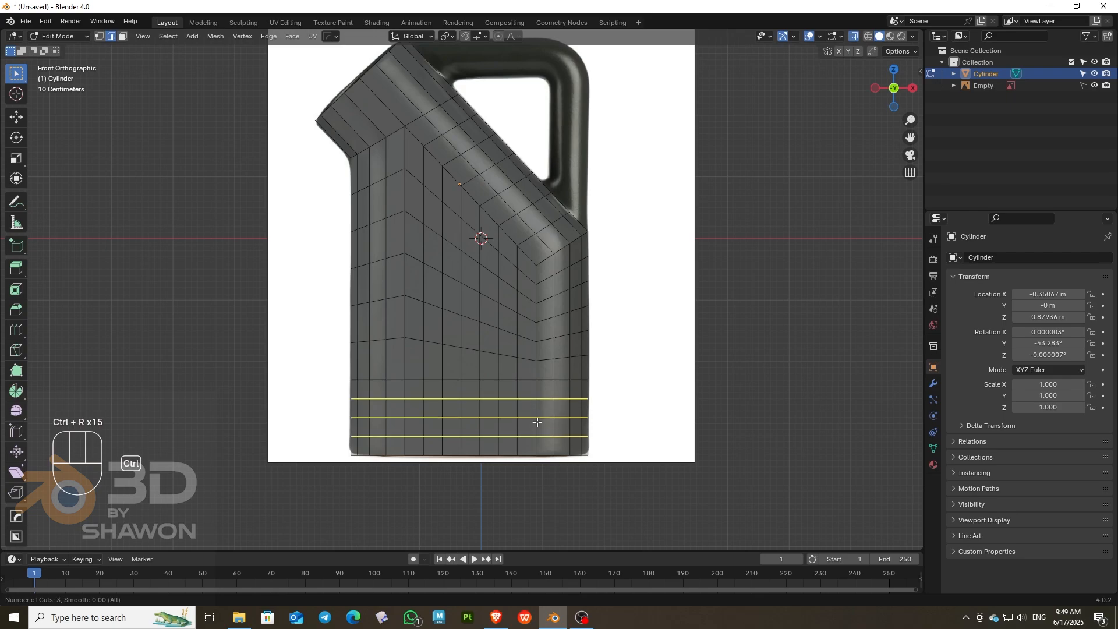
{"action": "scroll", "coordinate": [537, 422], "scroll_direction": "down", "scroll_amount": 1}
{"action": "double_click", "coordinate": [537, 422]}
{"action": "left_click", "coordinate": [809, 342]}
Step: Isolate the body in local view and knife-cut straight through the spout, parallel to its slanted opening, with cut-through enabled
{"action": "scroll", "coordinate": [639, 347], "scroll_direction": "down", "scroll_amount": 2}
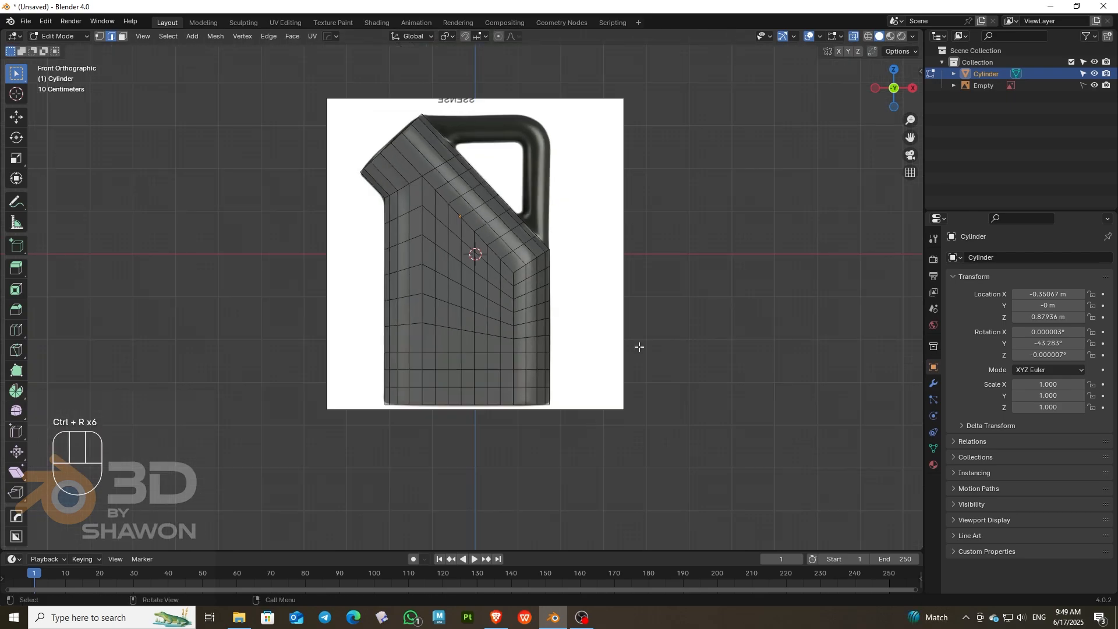
{"action": "scroll", "coordinate": [509, 321], "scroll_direction": "up", "scroll_amount": 3}
{"action": "scroll", "coordinate": [509, 321], "scroll_direction": "down", "scroll_amount": 3}
{"action": "key", "text": "slash"}
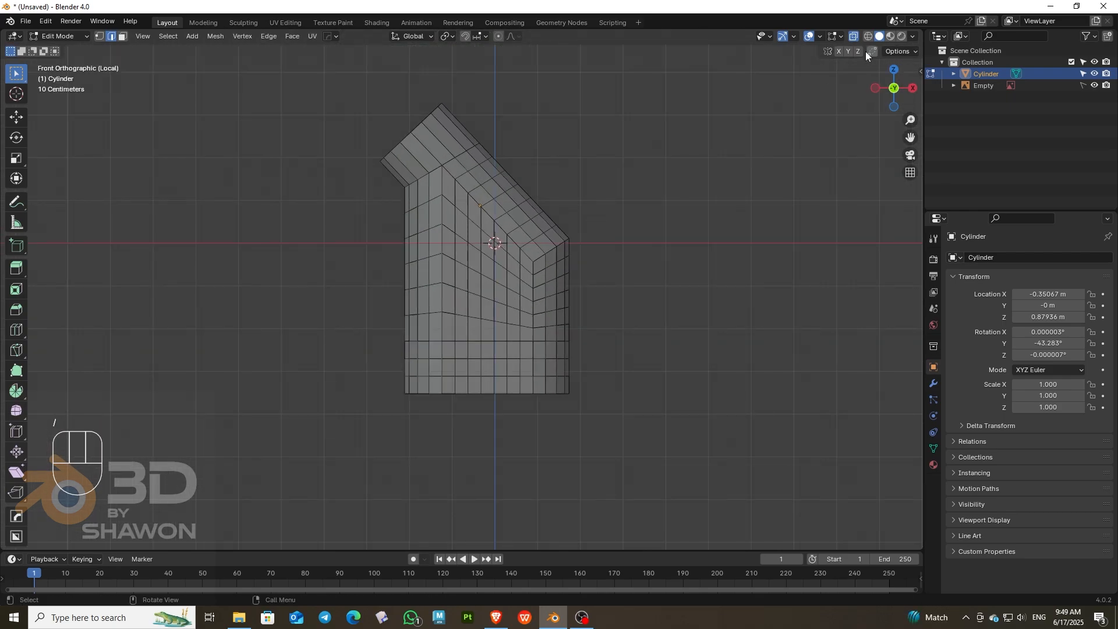
{"action": "mouse_move", "coordinate": [885, 76]}
{"action": "left_mouse_down"}
{"action": "mouse_move", "coordinate": [874, 70]}
{"action": "mouse_move", "coordinate": [908, 72]}
{"action": "mouse_move", "coordinate": [880, 83]}
{"action": "left_mouse_up"}
{"action": "key", "text": "KP_1"}
{"action": "scroll", "coordinate": [716, 212], "scroll_direction": "up", "scroll_amount": 4}
{"action": "left_click_drag", "start_coordinate": [910, 137], "coordinate": [1073, 379]}
{"action": "scroll", "coordinate": [576, 198], "scroll_direction": "up", "scroll_amount": 3}
{"action": "scroll", "coordinate": [598, 188], "scroll_direction": "down", "scroll_amount": 1}
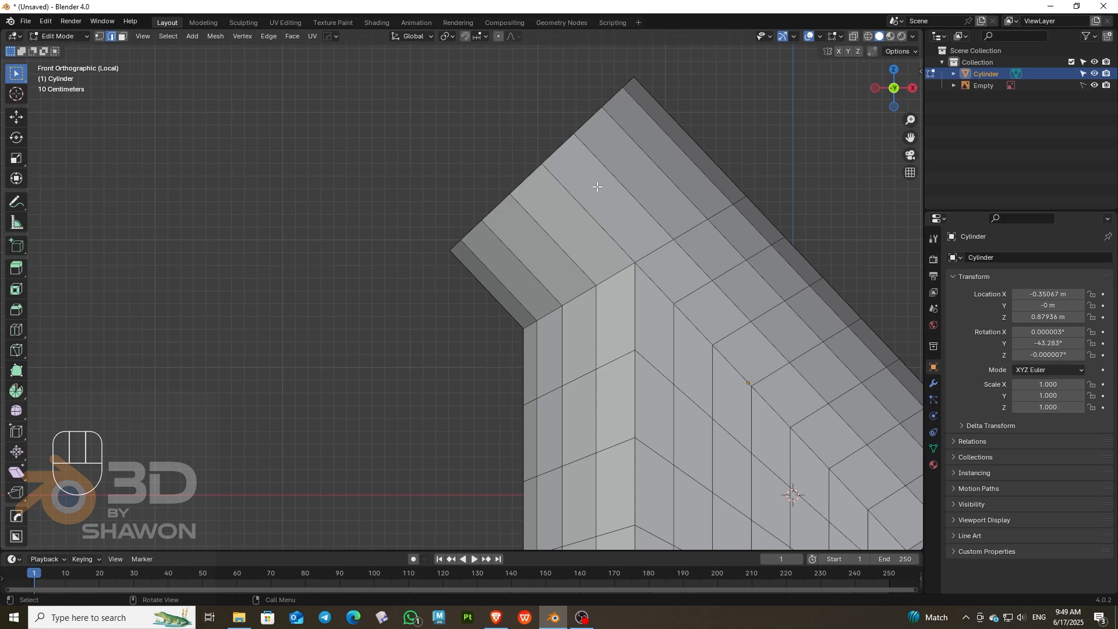
{"action": "scroll", "coordinate": [598, 186], "scroll_direction": "down", "scroll_amount": 2}
{"action": "key", "text": "k"}
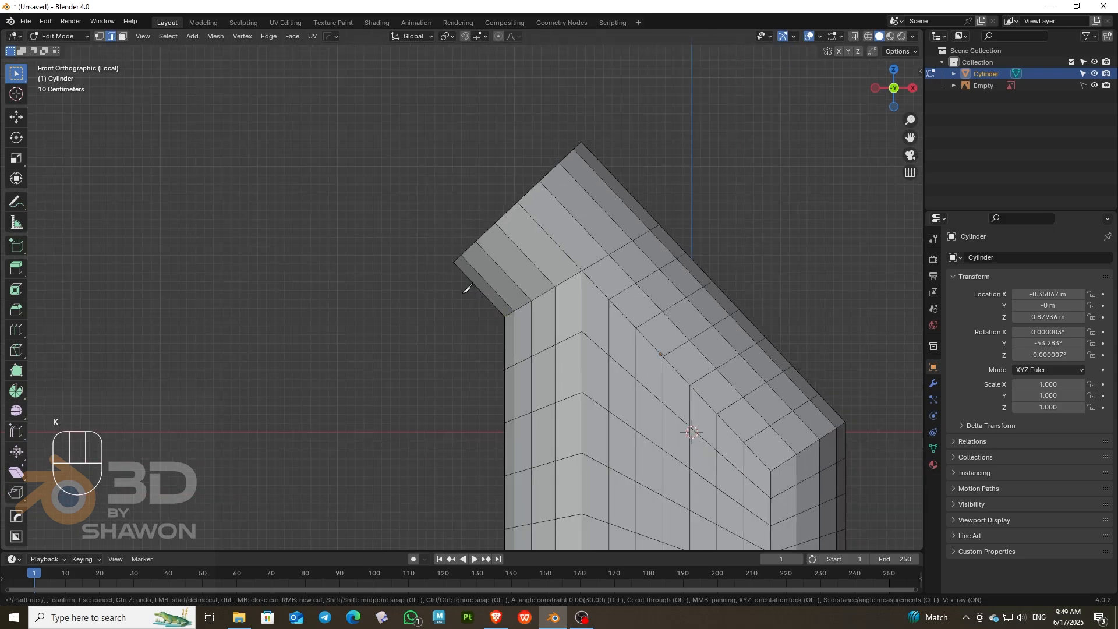
{"action": "key", "text": "c"}
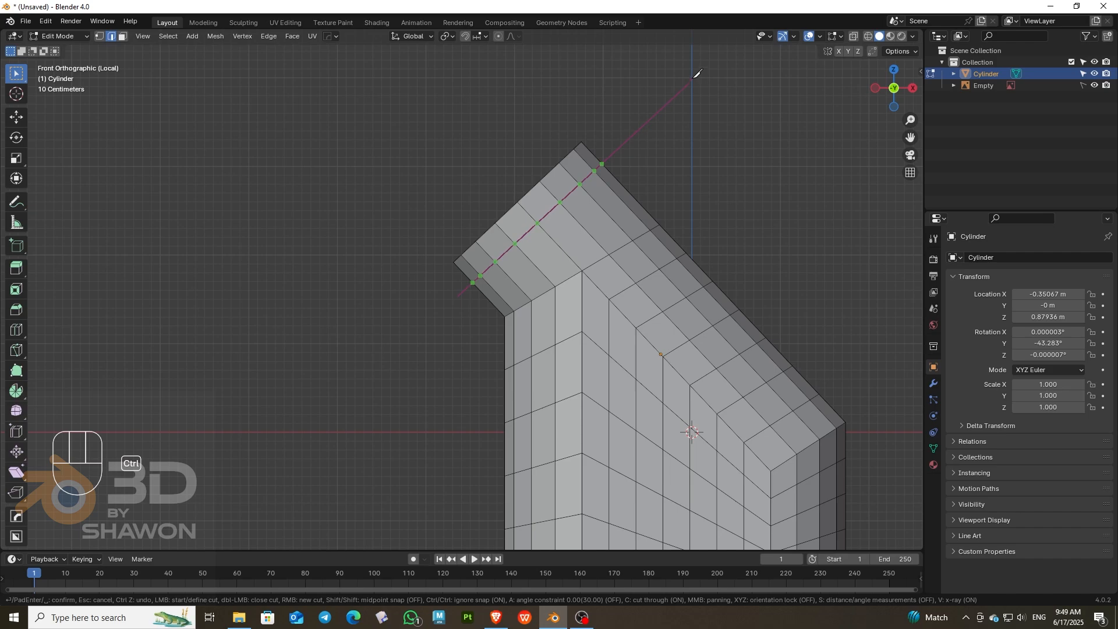
{"action": "key", "text": "Return"}
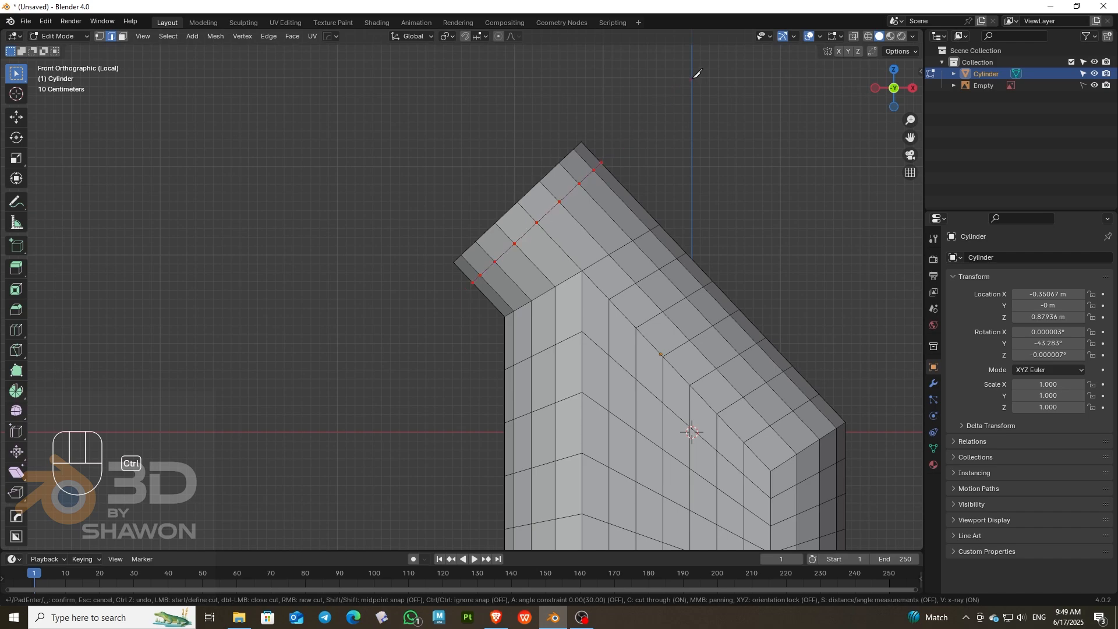
Step: Slide the spout's cut edge loop toward the opening by a factor of about 0.32
{"action": "key", "text": "g"}
{"action": "key", "text": "g"}
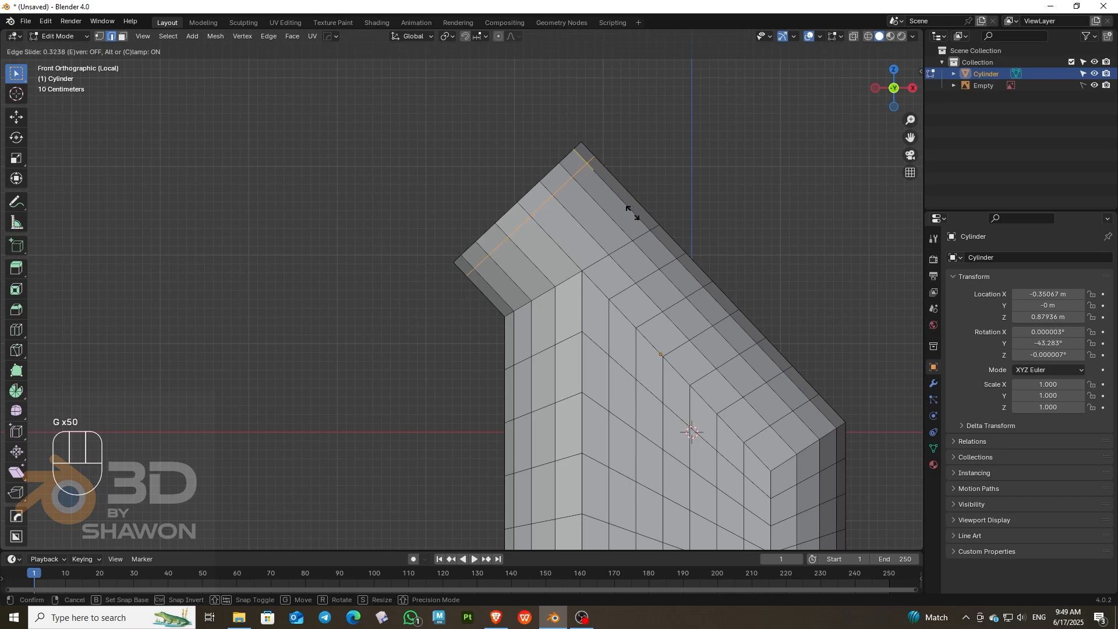
{"action": "left_click", "coordinate": [633, 213]}
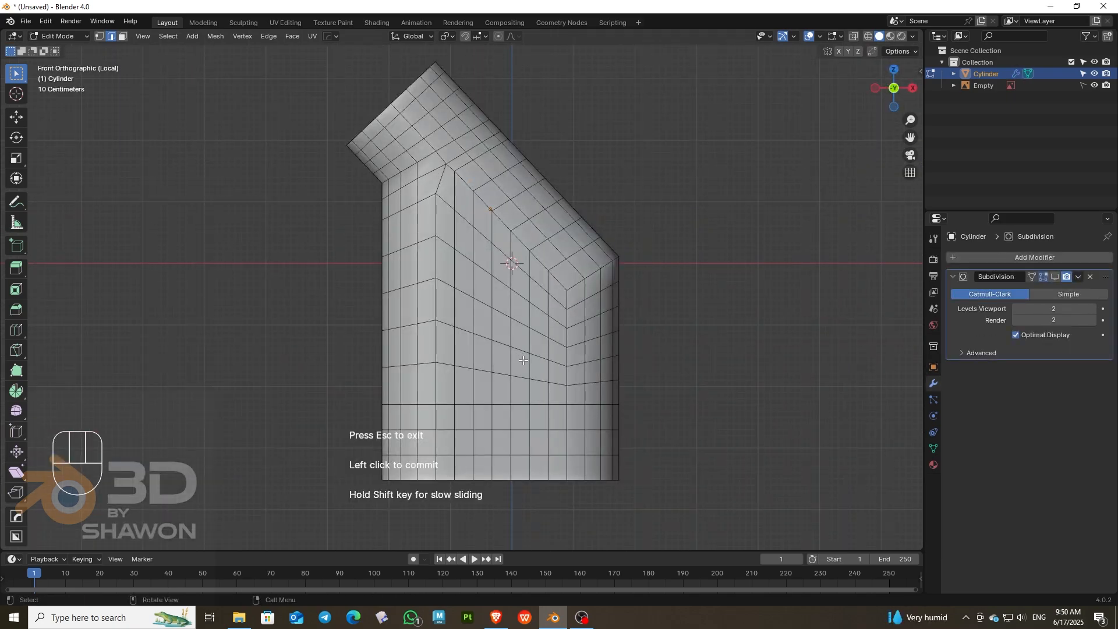
Step: Slide the misaligned edge beside the body's upper corner onto that corner with the Slide Edge tool
{"action": "right_click", "coordinate": [525, 364]}
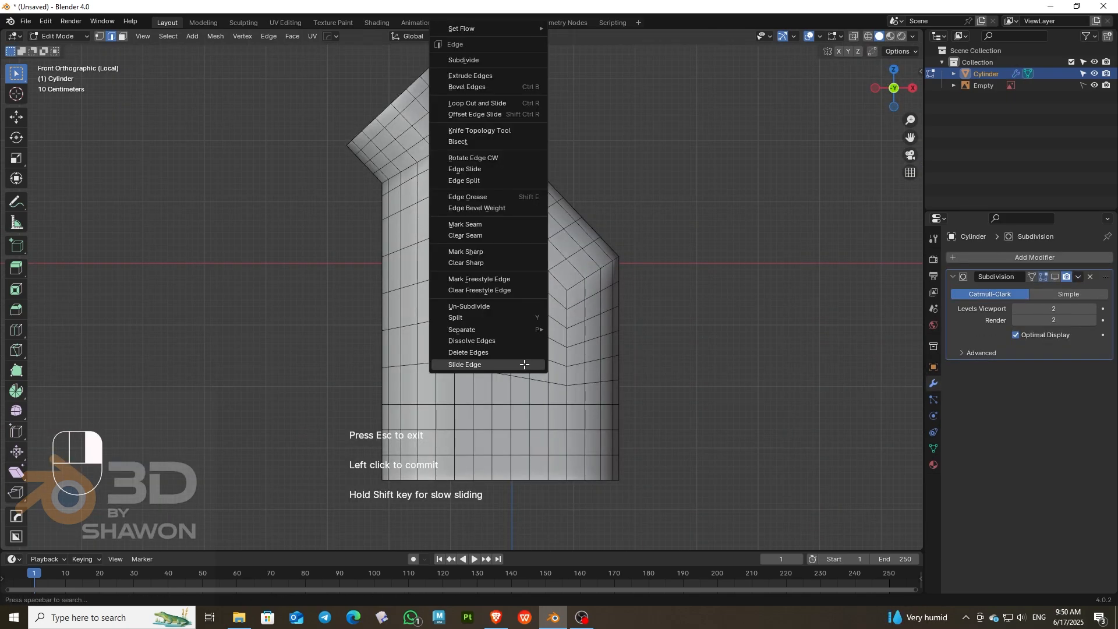
{"action": "left_click", "coordinate": [524, 364]}
{"action": "scroll", "coordinate": [498, 179], "scroll_direction": "down", "scroll_amount": 1}
{"action": "scroll", "coordinate": [498, 179], "scroll_direction": "up", "scroll_amount": 3}
{"action": "scroll", "coordinate": [498, 178], "scroll_direction": "down", "scroll_amount": 1}
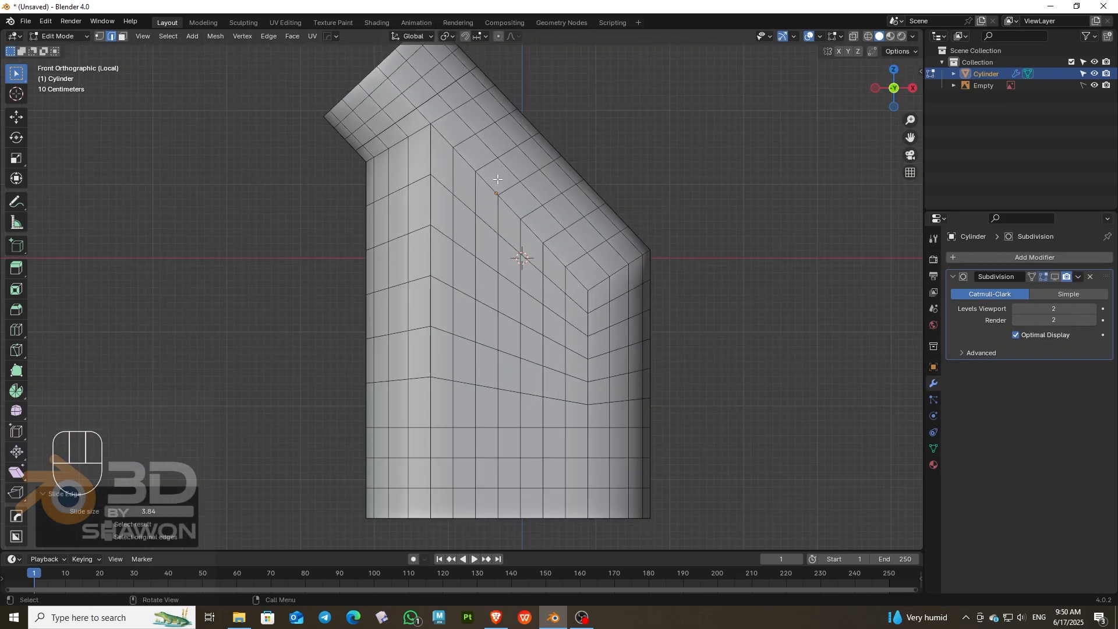
Step: Select the whole body mesh and merge its overlapping vertices by distance at 0.0001 m
{"action": "key", "text": "a"}
{"action": "scroll", "coordinate": [498, 178], "scroll_direction": "down", "scroll_amount": 1}
{"action": "key", "text": "m"}
{"action": "left_click", "coordinate": [440, 228]}
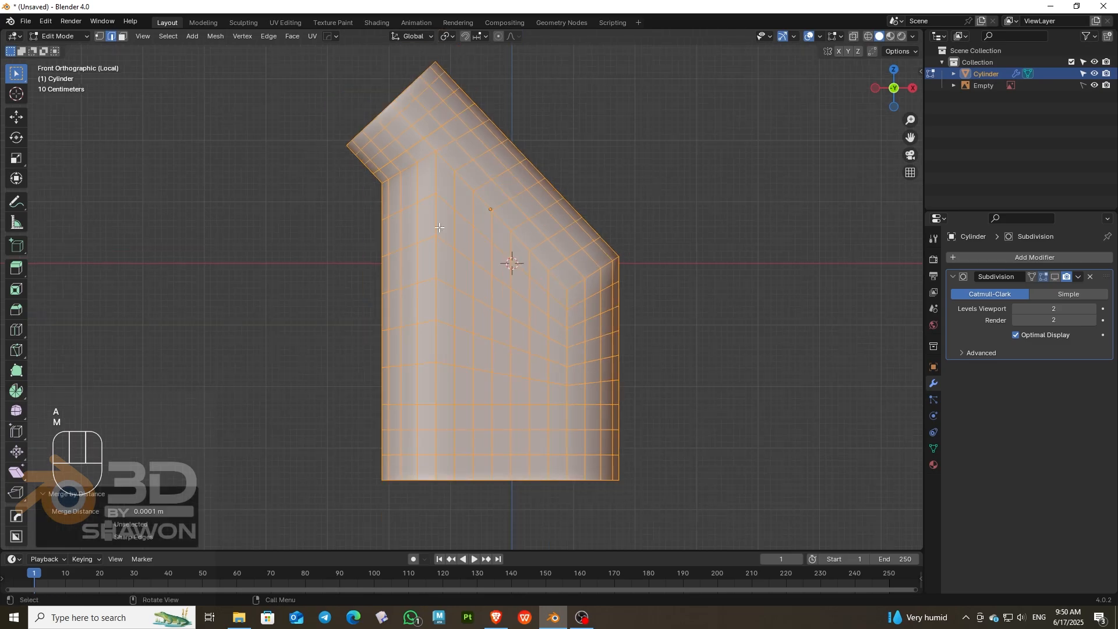
{"action": "left_click_drag", "start_coordinate": [916, 94], "coordinate": [765, 200]}
{"action": "left_click", "coordinate": [765, 200]}
{"action": "key", "text": "KP_1"}
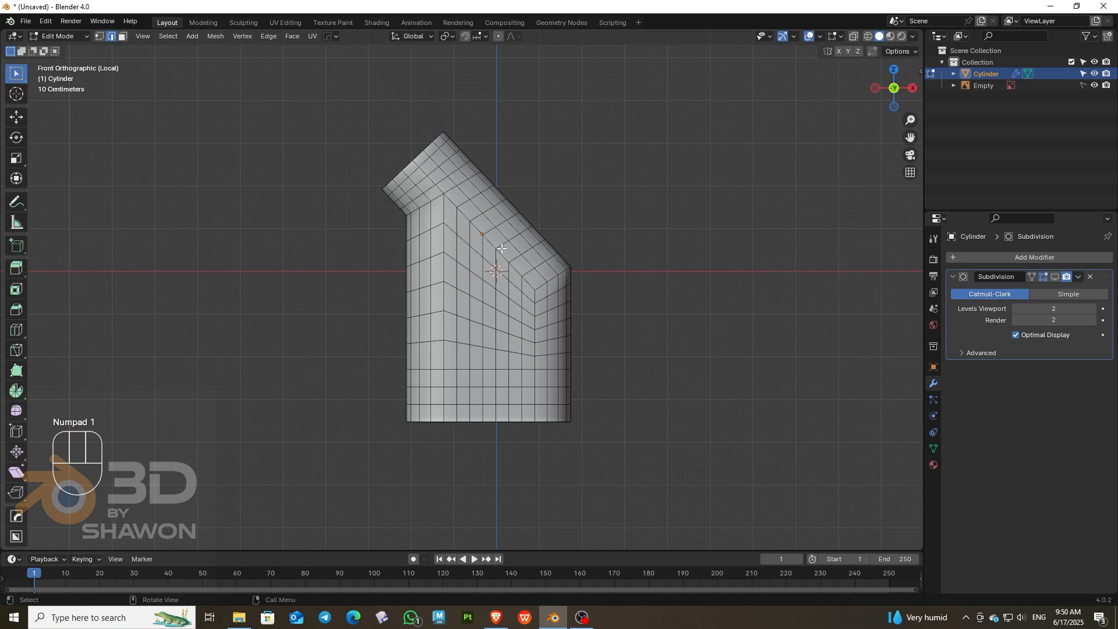
Step: Leave local view and the body's mesh editing, and add a new cylinder with 8 vertices
{"action": "key", "text": "slash"}
{"action": "left_click_drag", "start_coordinate": [910, 137], "coordinate": [908, 264]}
{"action": "scroll", "coordinate": [489, 250], "scroll_direction": "up", "scroll_amount": 4}
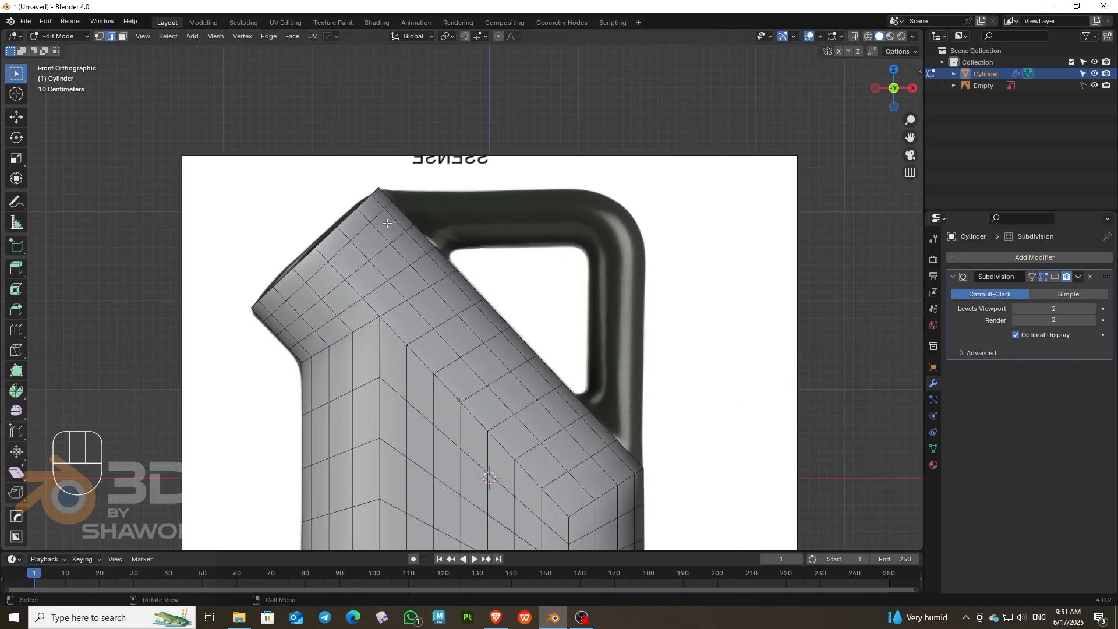
{"action": "scroll", "coordinate": [388, 223], "scroll_direction": "down", "scroll_amount": 2}
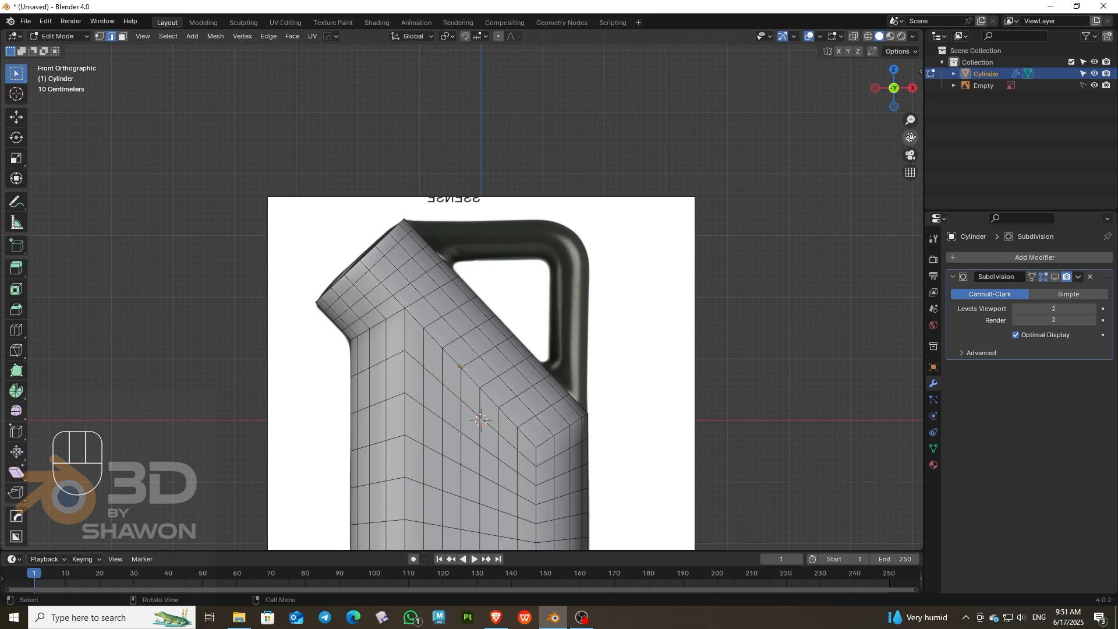
{"action": "scroll", "coordinate": [444, 236], "scroll_direction": "down", "scroll_amount": 2}
{"action": "key", "text": "Tab"}
{"action": "key", "text": "shift+a"}
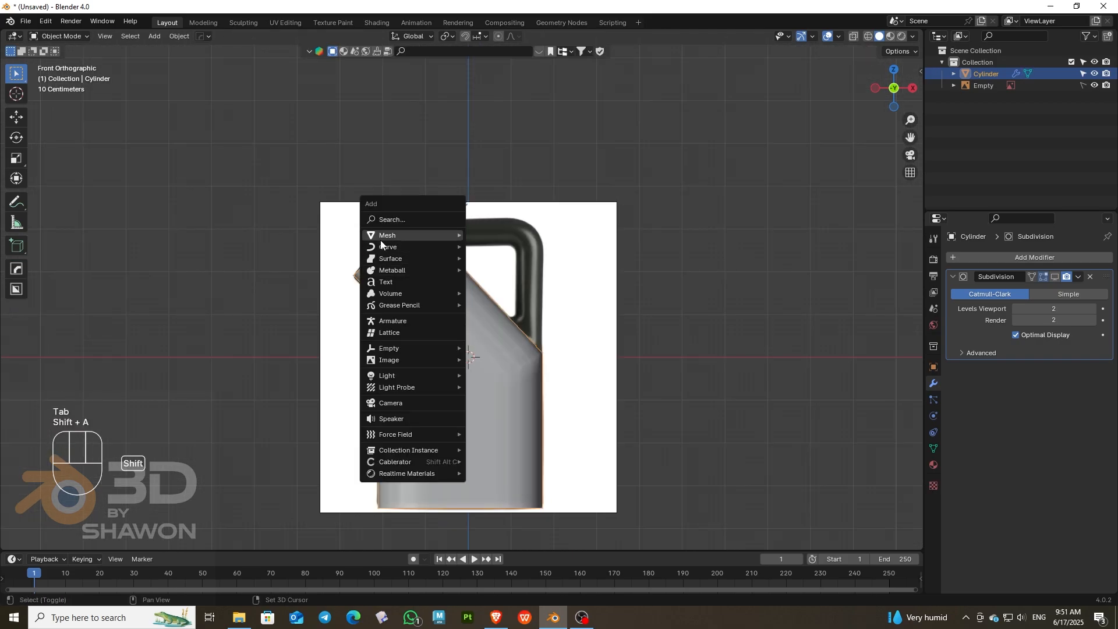
{"action": "mouse_move", "coordinate": [384, 236]}
{"action": "left_click", "coordinate": [492, 297]}
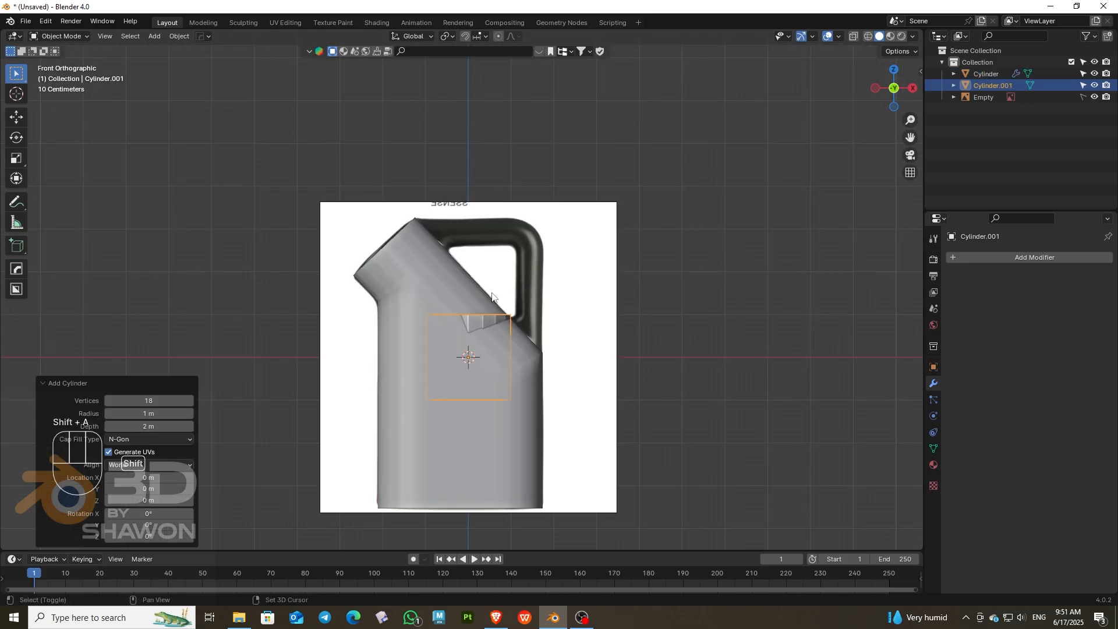
{"action": "left_click", "coordinate": [83, 399]}
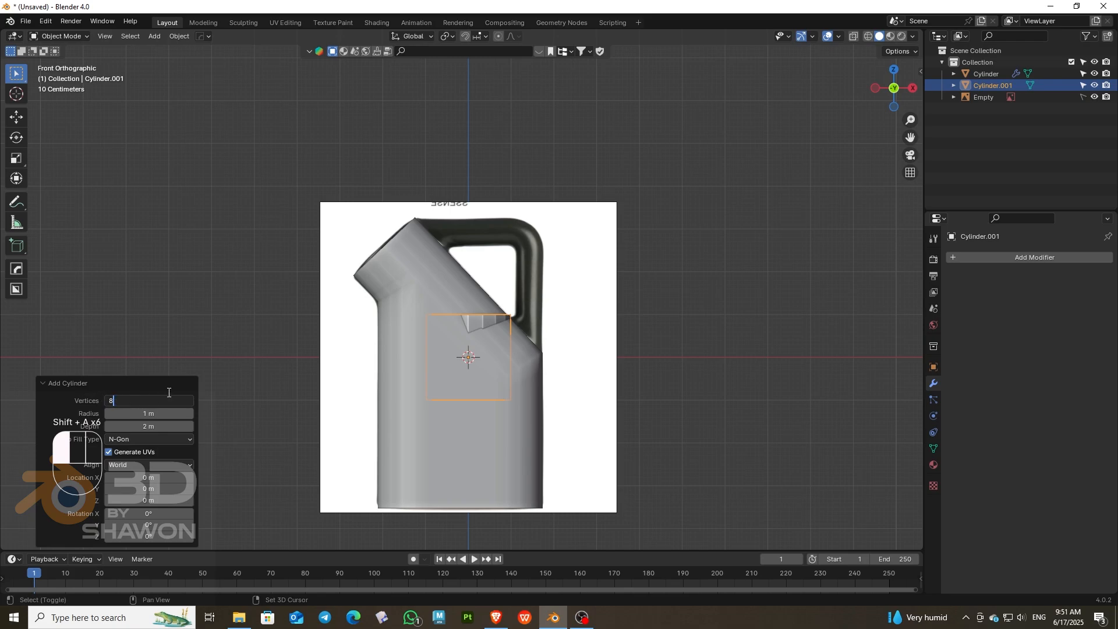
{"action": "key", "text": "Return"}
Step: Move the new cylinder onto the handle's upper bar in the reference and scale it uniformly to about 0.3
{"action": "scroll", "coordinate": [466, 373], "scroll_direction": "down", "scroll_amount": 2}
{"action": "key", "text": "g"}
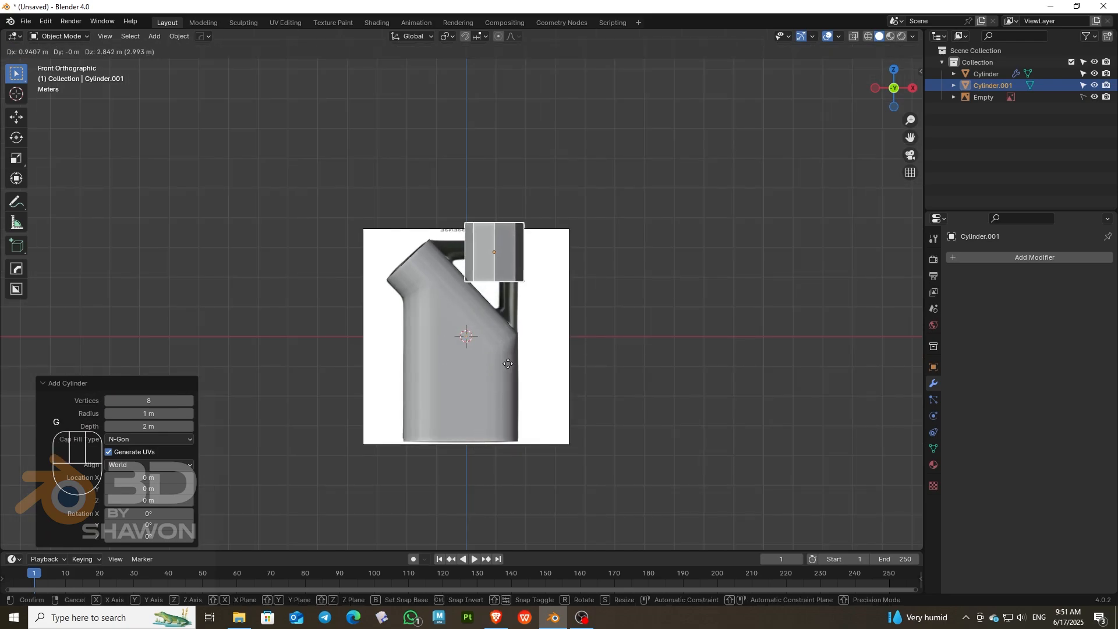
{"action": "left_click", "coordinate": [513, 355]}
{"action": "scroll", "coordinate": [524, 262], "scroll_direction": "up", "scroll_amount": 8}
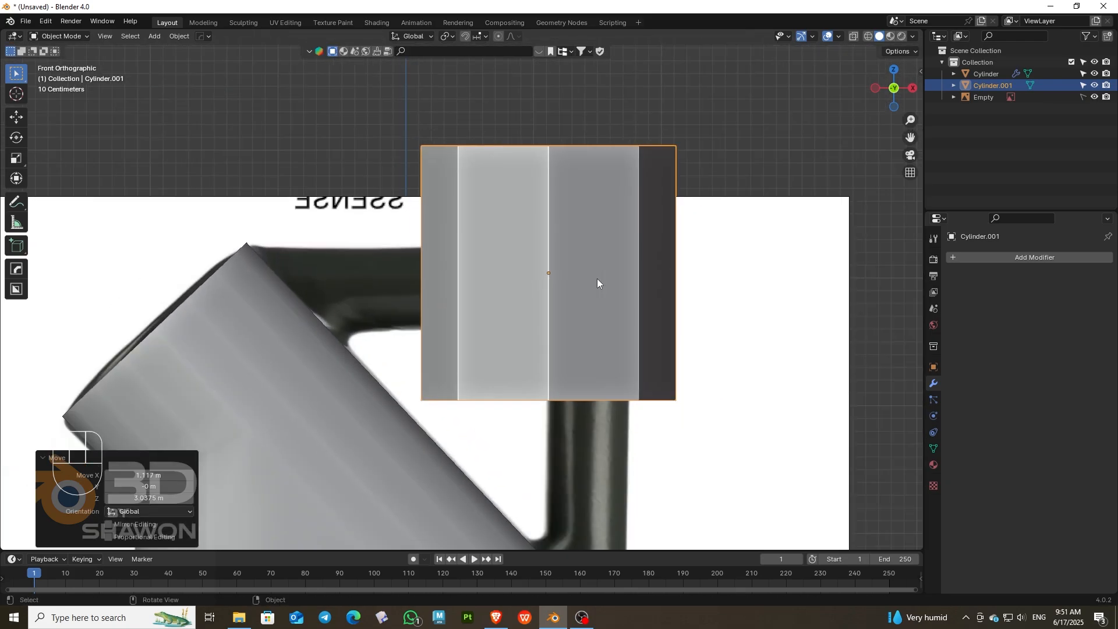
{"action": "scroll", "coordinate": [597, 283], "scroll_direction": "down", "scroll_amount": 1}
{"action": "key", "text": "s"}
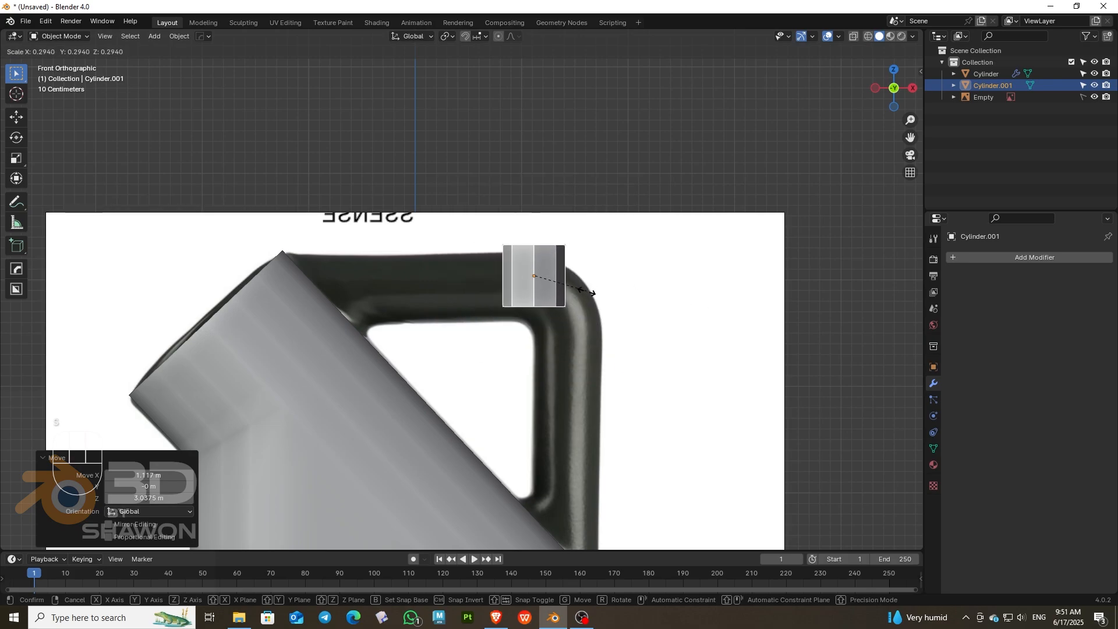
{"action": "left_click", "coordinate": [592, 293]}
Step: Rotate the handle cylinder by 90° and stretch it along the X axis over the handle's upper bar
{"action": "scroll", "coordinate": [589, 292], "scroll_direction": "down", "scroll_amount": 1}
{"action": "type", "text": "r90"}
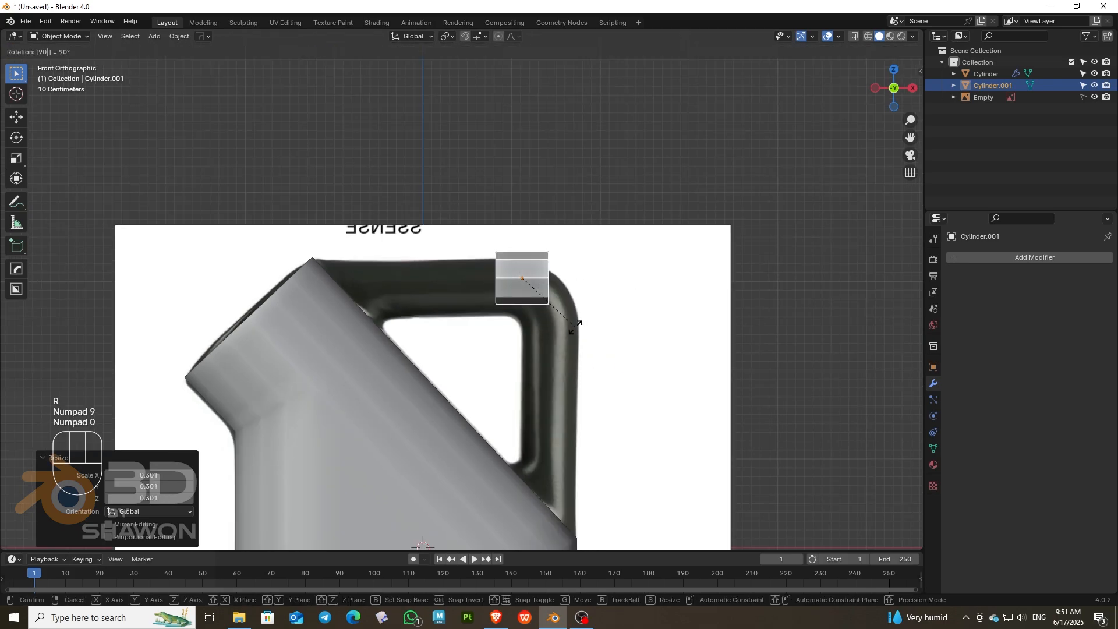
{"action": "key", "text": "Return"}
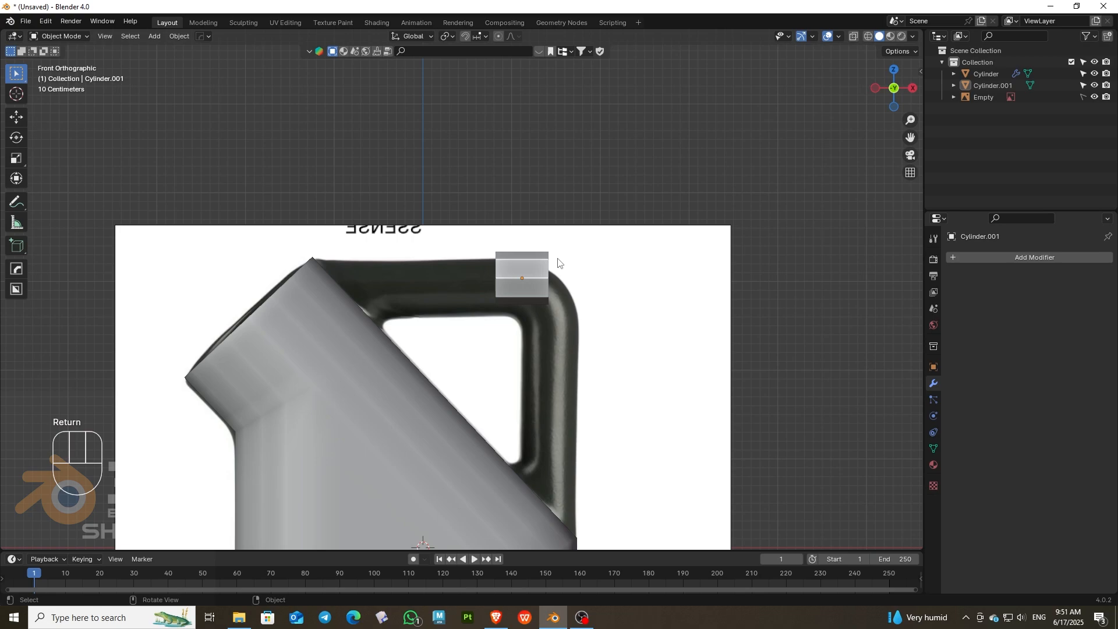
{"action": "scroll", "coordinate": [582, 262], "scroll_direction": "up", "scroll_amount": 2}
{"action": "key", "text": "s"}
{"action": "key", "text": "x"}
{"action": "left_click", "coordinate": [575, 276]}
{"action": "key", "text": "s"}
{"action": "key", "text": "x"}
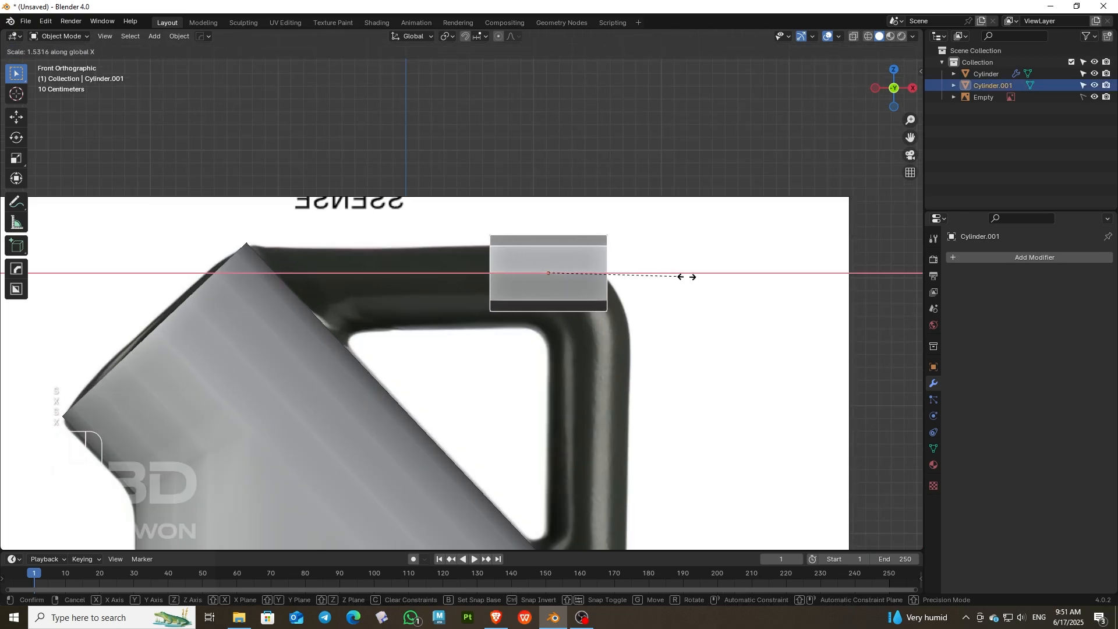
{"action": "left_click", "coordinate": [757, 280]}
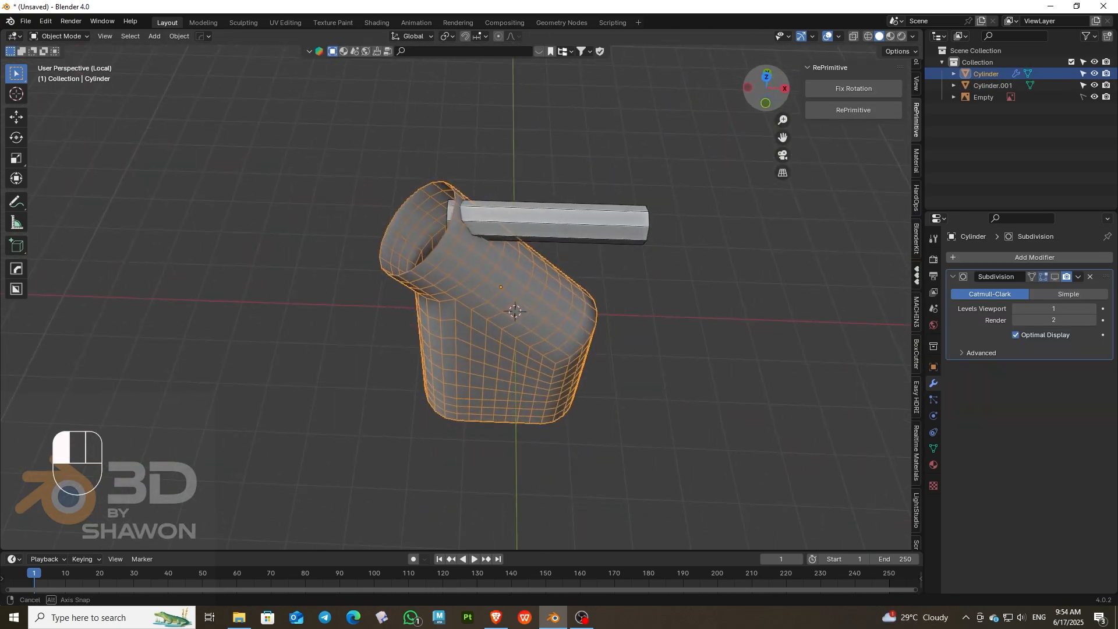
Step: Examine from above and at an angle where the handle cylinder meets the spout
{"action": "key", "text": "KP_1"}
{"action": "key", "text": "KP_7"}
{"action": "scroll", "coordinate": [486, 212], "scroll_direction": "up", "scroll_amount": 4}
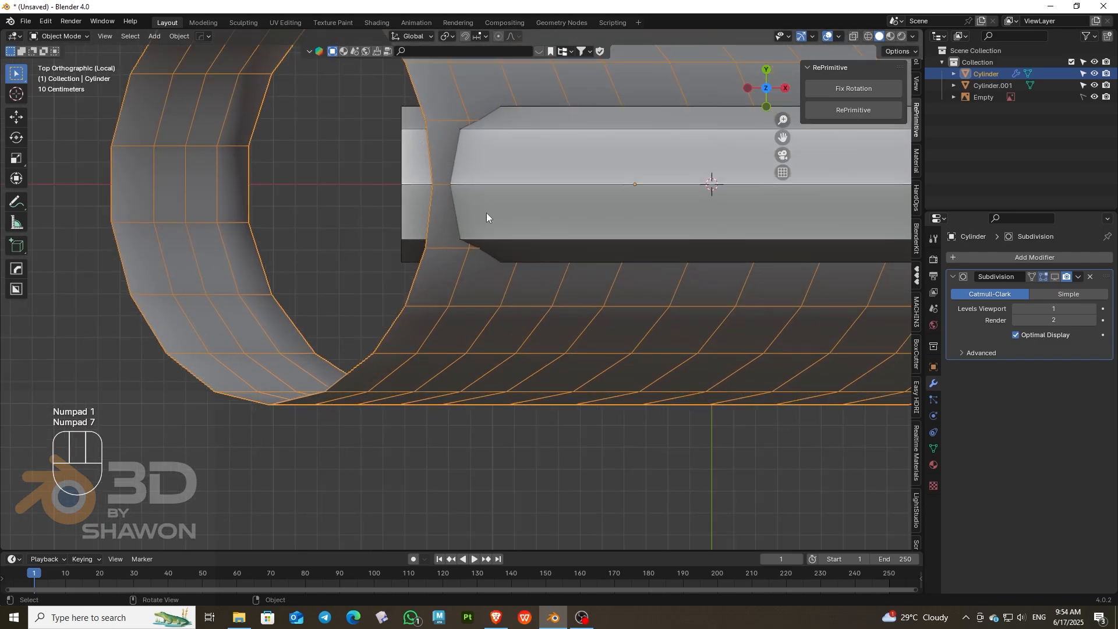
{"action": "left_click_drag", "start_coordinate": [782, 137], "coordinate": [710, 173]}
{"action": "left_click", "coordinate": [453, 256]}
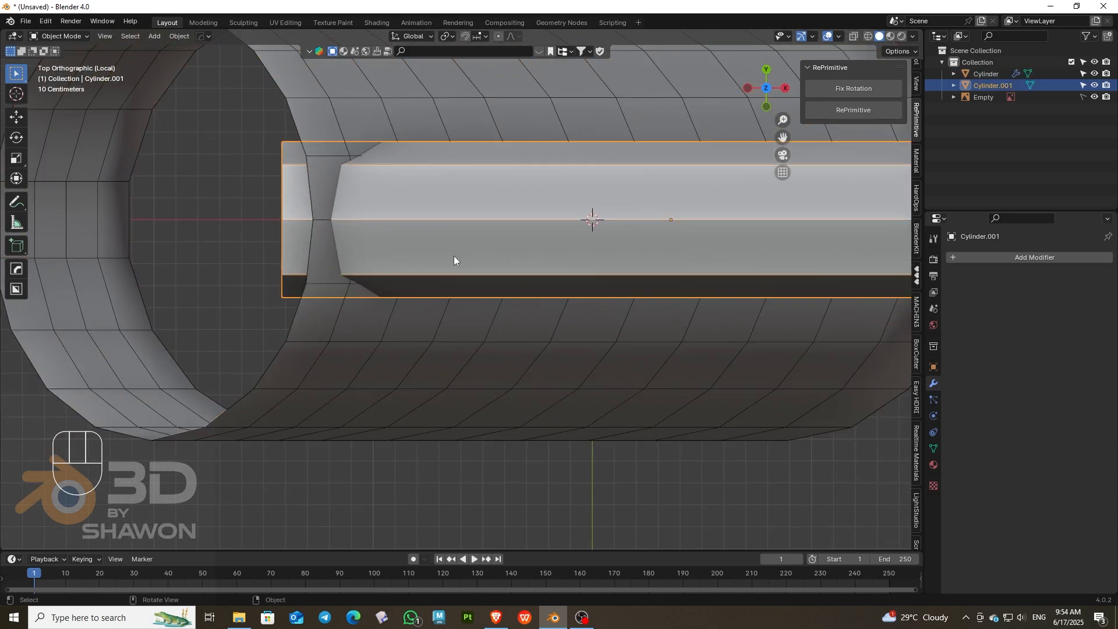
{"action": "scroll", "coordinate": [478, 323], "scroll_direction": "down", "scroll_amount": 1}
{"action": "left_click_drag", "start_coordinate": [764, 58], "coordinate": [865, 442]}
{"action": "scroll", "coordinate": [638, 202], "scroll_direction": "down", "scroll_amount": 1}
{"action": "left_click_drag", "start_coordinate": [766, 96], "coordinate": [379, 351]}
Step: Open the jug body for mesh editing in vertex select mode, using X-ray temporarily to see through the spout
{"action": "left_click", "coordinate": [383, 331]}
{"action": "key", "text": "Tab"}
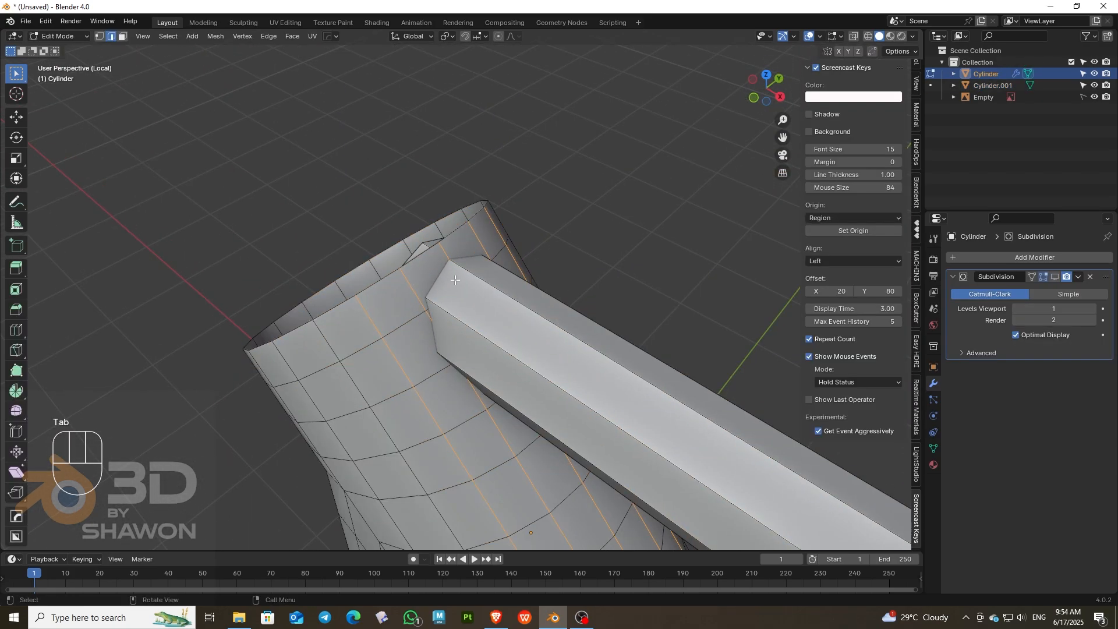
{"action": "left_click", "coordinate": [853, 37]}
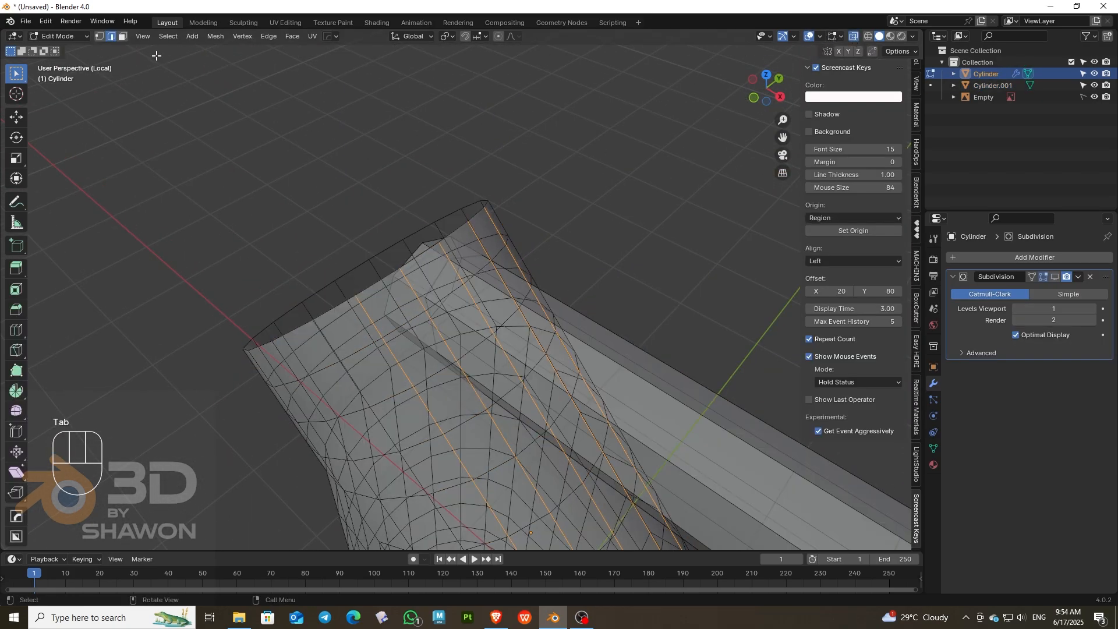
{"action": "left_click", "coordinate": [101, 37]}
{"action": "left_click_drag", "start_coordinate": [767, 89], "coordinate": [795, 99]}
{"action": "left_click", "coordinate": [854, 36]}
{"action": "scroll", "coordinate": [437, 320], "scroll_direction": "up", "scroll_amount": 2}
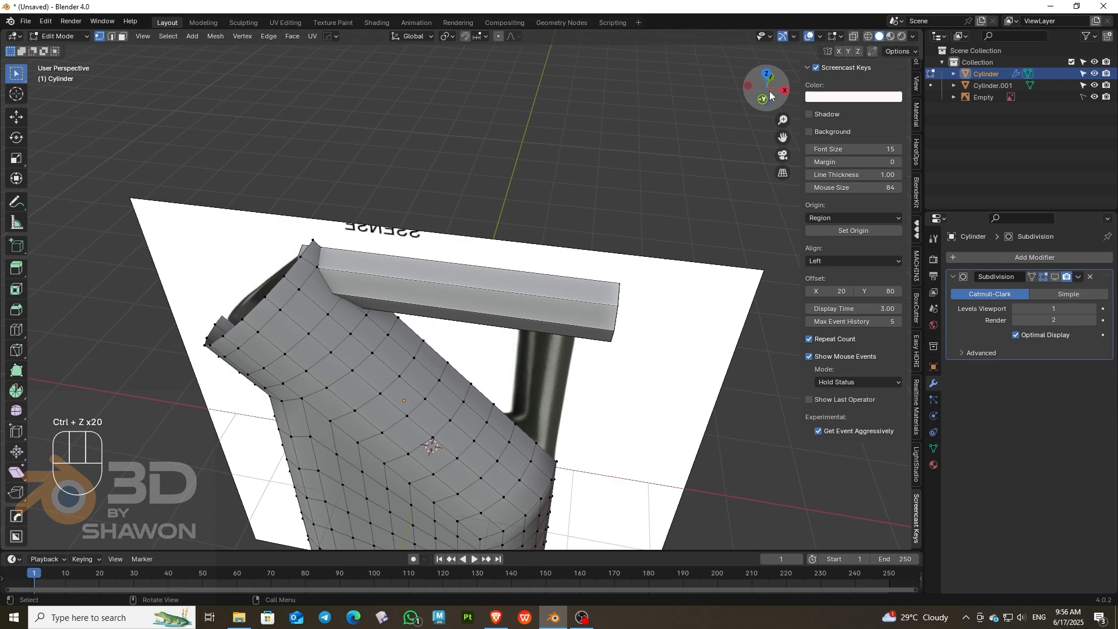
Step: Hide the reference image and shade the jug body flat
{"action": "mouse_move", "coordinate": [770, 96]}
{"action": "left_mouse_down"}
{"action": "mouse_move", "coordinate": [724, 72]}
{"action": "mouse_move", "coordinate": [770, 62]}
{"action": "mouse_move", "coordinate": [757, 99]}
{"action": "left_mouse_up"}
{"action": "left_click", "coordinate": [1094, 97]}
{"action": "key", "text": "Tab"}
{"action": "key", "text": "Tab"}
{"action": "key", "text": "Tab"}
{"action": "right_click", "coordinate": [340, 337]}
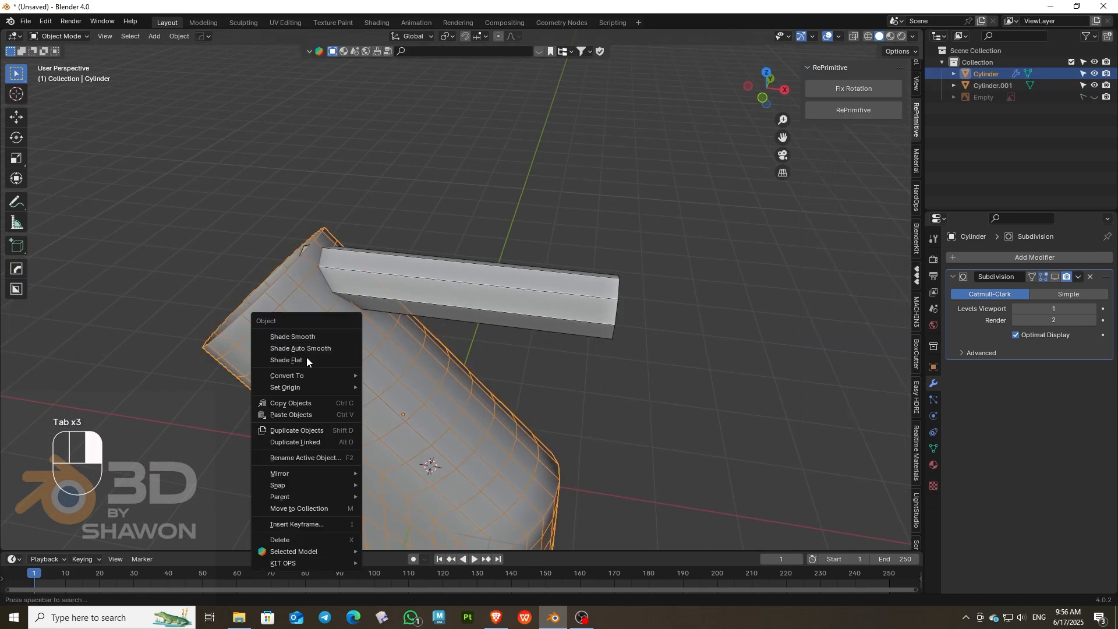
{"action": "left_click", "coordinate": [300, 363]}
Step: Vertex-slide the spout vertex beside the handle cylinder's upper front edge onto the corner where the two meshes meet
{"action": "key", "text": "Tab"}
{"action": "scroll", "coordinate": [714, 76], "scroll_direction": "up", "scroll_amount": 3}
{"action": "left_click_drag", "start_coordinate": [764, 87], "coordinate": [841, 124]}
{"action": "scroll", "coordinate": [180, 233], "scroll_direction": "up", "scroll_amount": 3}
{"action": "scroll", "coordinate": [362, 343], "scroll_direction": "down", "scroll_amount": 4}
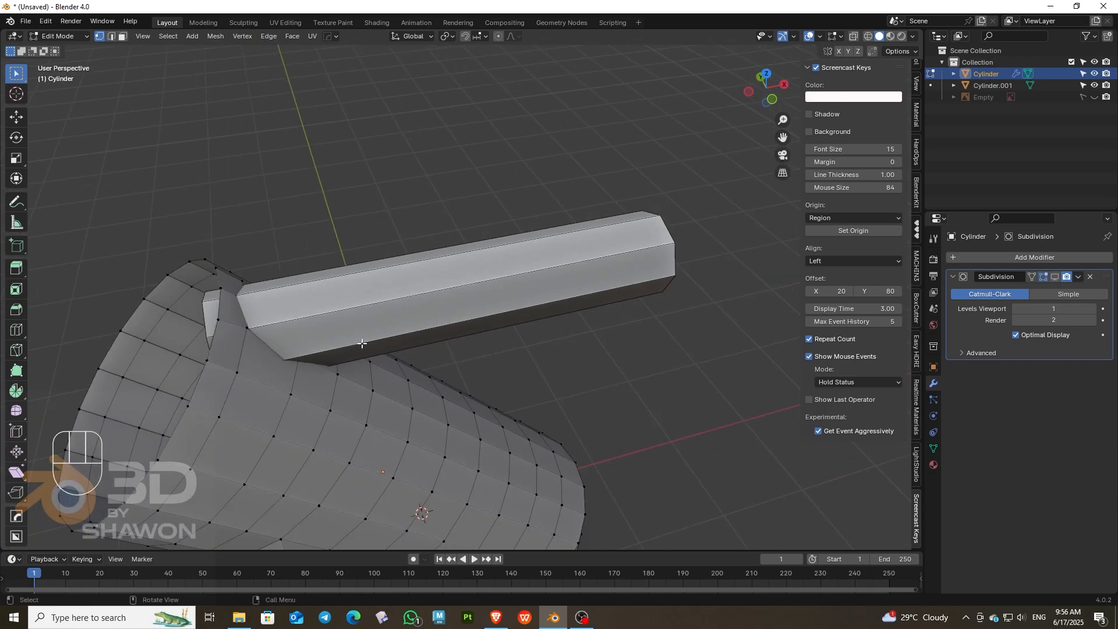
{"action": "scroll", "coordinate": [375, 320], "scroll_direction": "up", "scroll_amount": 1}
{"action": "scroll", "coordinate": [355, 326], "scroll_direction": "down", "scroll_amount": 2}
{"action": "left_click_drag", "start_coordinate": [771, 92], "coordinate": [730, 86]}
{"action": "scroll", "coordinate": [552, 199], "scroll_direction": "up", "scroll_amount": 4}
{"action": "left_click_drag", "start_coordinate": [782, 138], "coordinate": [950, 94]}
{"action": "scroll", "coordinate": [188, 238], "scroll_direction": "up", "scroll_amount": 1}
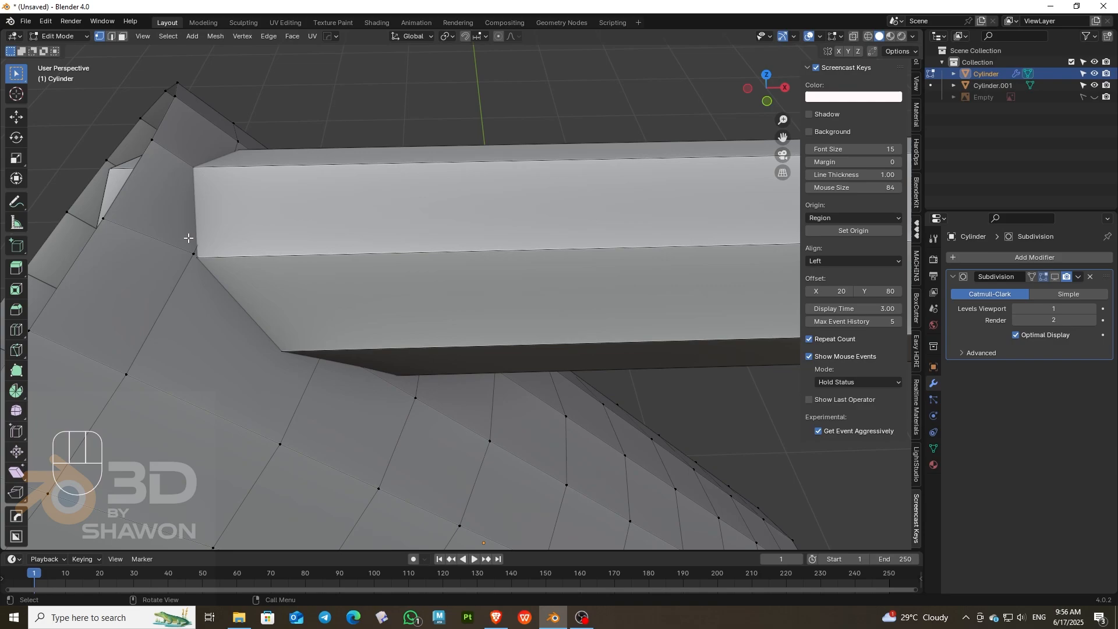
{"action": "key", "text": "g"}
{"action": "key", "text": "g"}
{"action": "left_click", "coordinate": [209, 270]}
Step: Vertex-slide the next lower spout vertex onto the handle cylinder's foremost side edge
{"action": "left_click_drag", "start_coordinate": [763, 94], "coordinate": [589, 166]}
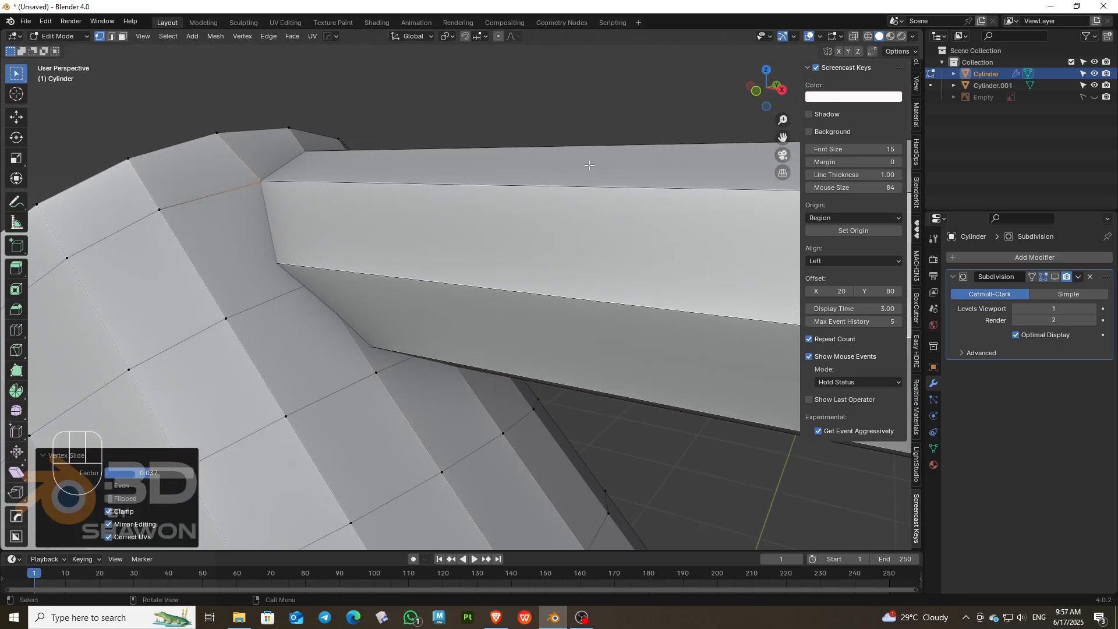
{"action": "left_click", "coordinate": [853, 37]}
{"action": "left_click", "coordinate": [853, 38]}
{"action": "key", "text": "g"}
{"action": "key", "text": "g"}
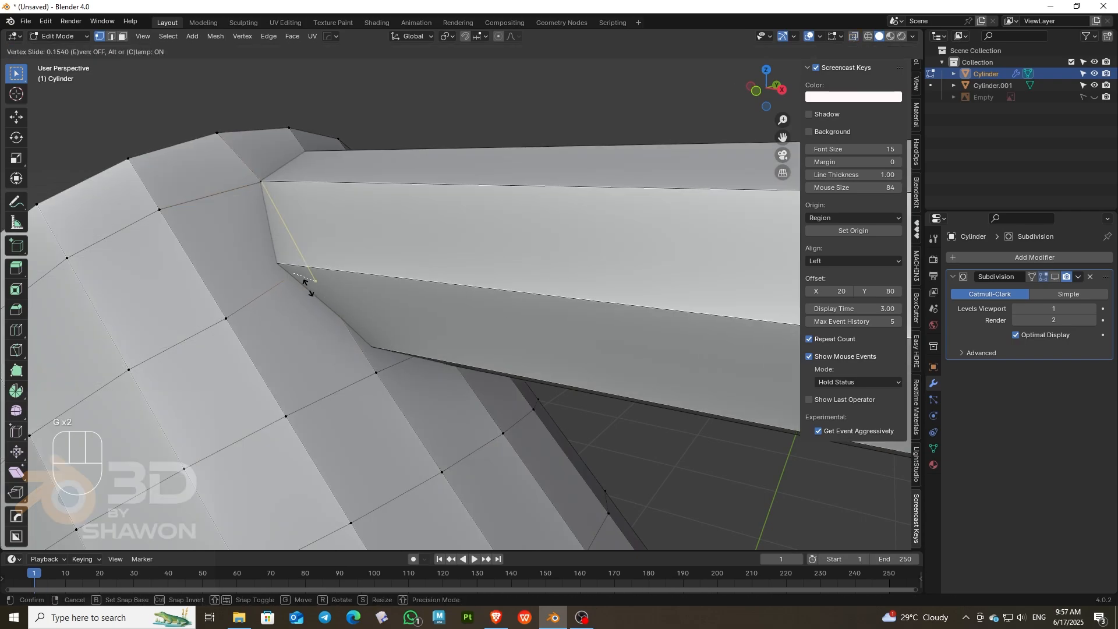
{"action": "left_click", "coordinate": [296, 279]}
{"action": "key", "text": "g"}
{"action": "key", "text": "g"}
{"action": "left_click", "coordinate": [255, 292]}
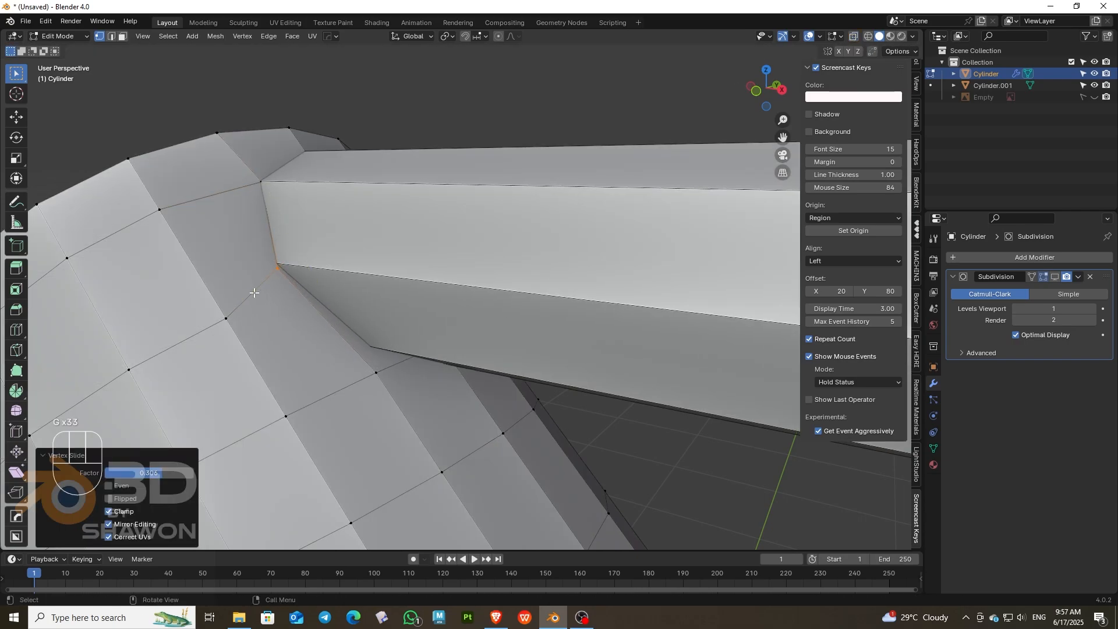
{"action": "key", "text": "g"}
{"action": "key", "text": "g"}
{"action": "left_click", "coordinate": [254, 290]}
Step: Vertex-slide the adjoining spout vertex onto the handle cylinder's lower front edge
{"action": "mouse_move", "coordinate": [762, 89]}
{"action": "left_mouse_down"}
{"action": "mouse_move", "coordinate": [747, 80]}
{"action": "mouse_move", "coordinate": [757, 100]}
{"action": "left_mouse_up"}
{"action": "key", "text": "g"}
{"action": "key", "text": "g"}
{"action": "left_click", "coordinate": [389, 376]}
{"action": "key", "text": "g"}
{"action": "key", "text": "g"}
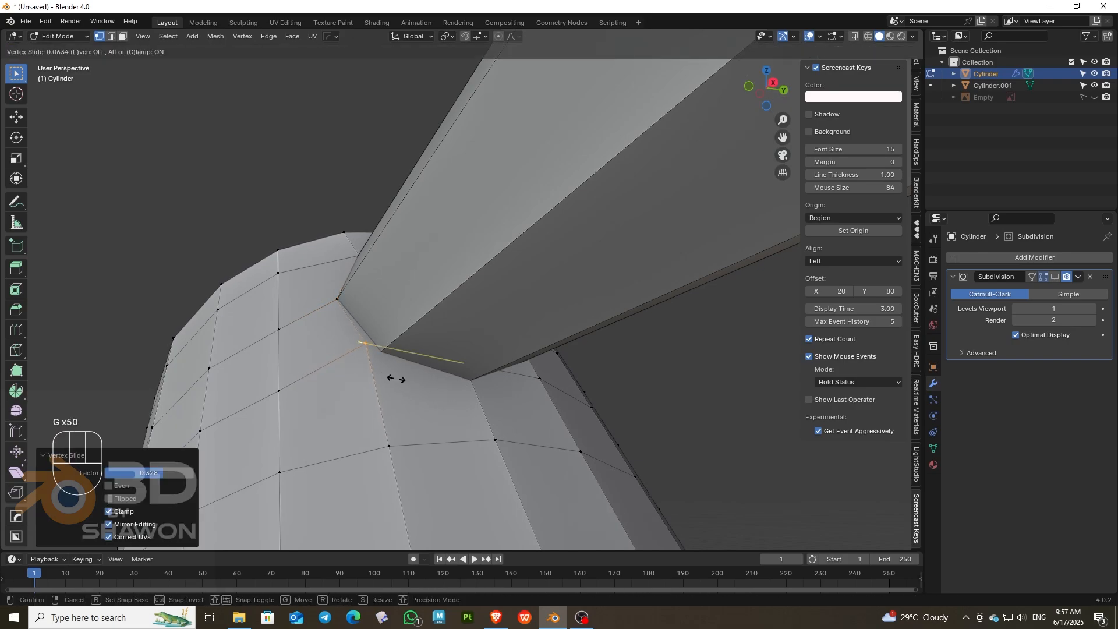
{"action": "left_click", "coordinate": [403, 387]}
{"action": "key", "text": "g"}
{"action": "key", "text": "g"}
{"action": "left_click", "coordinate": [407, 396]}
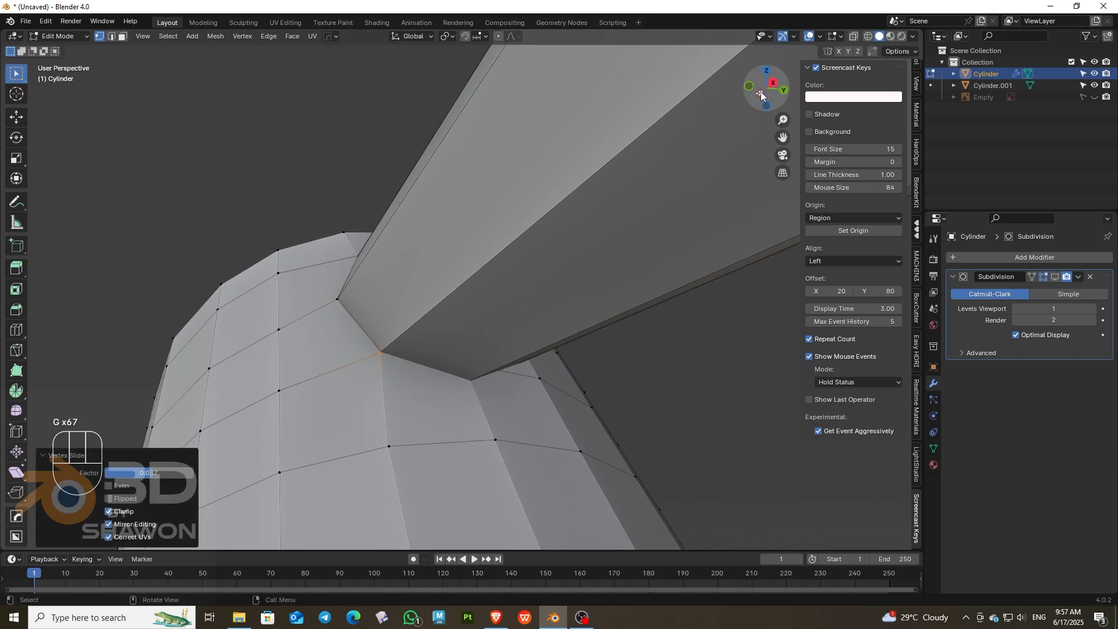
Step: Vertex-slide the next two spout vertices onto the handle cylinder's bottom edge and lower back edge
{"action": "left_click_drag", "start_coordinate": [761, 96], "coordinate": [751, 98]}
{"action": "key", "text": "g"}
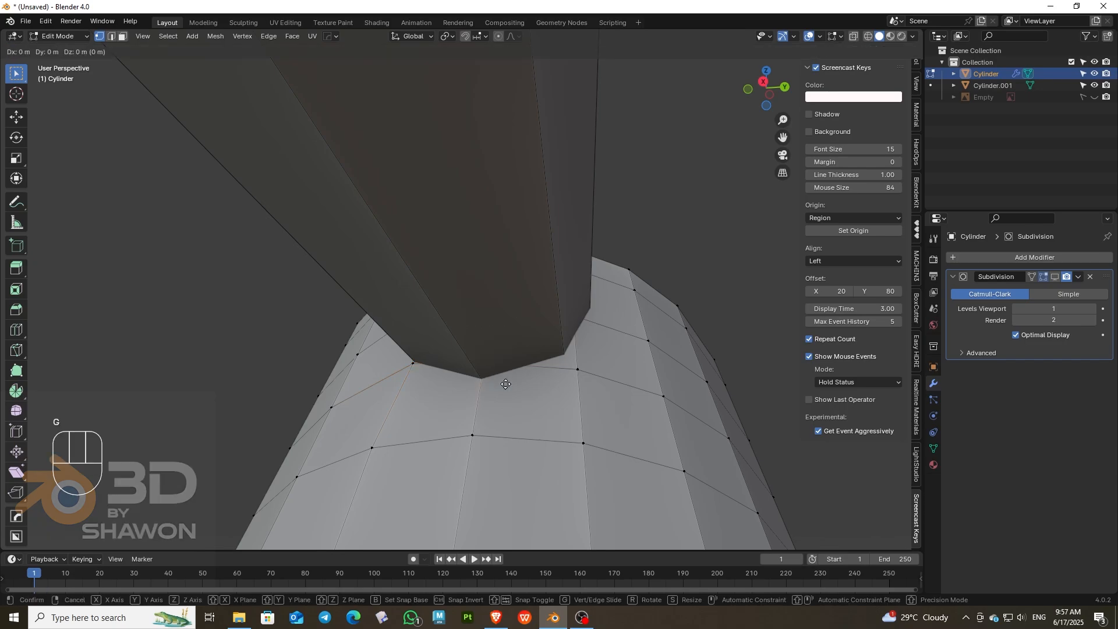
{"action": "key", "text": "g"}
{"action": "left_click", "coordinate": [500, 402]}
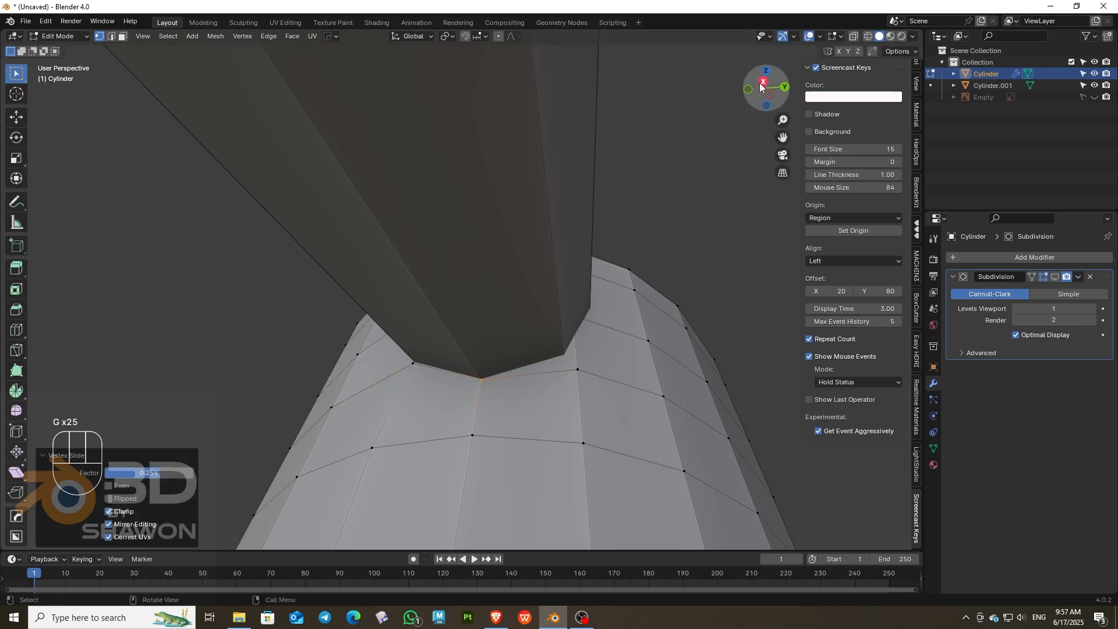
{"action": "left_click_drag", "start_coordinate": [759, 87], "coordinate": [748, 91]}
{"action": "key", "text": "g"}
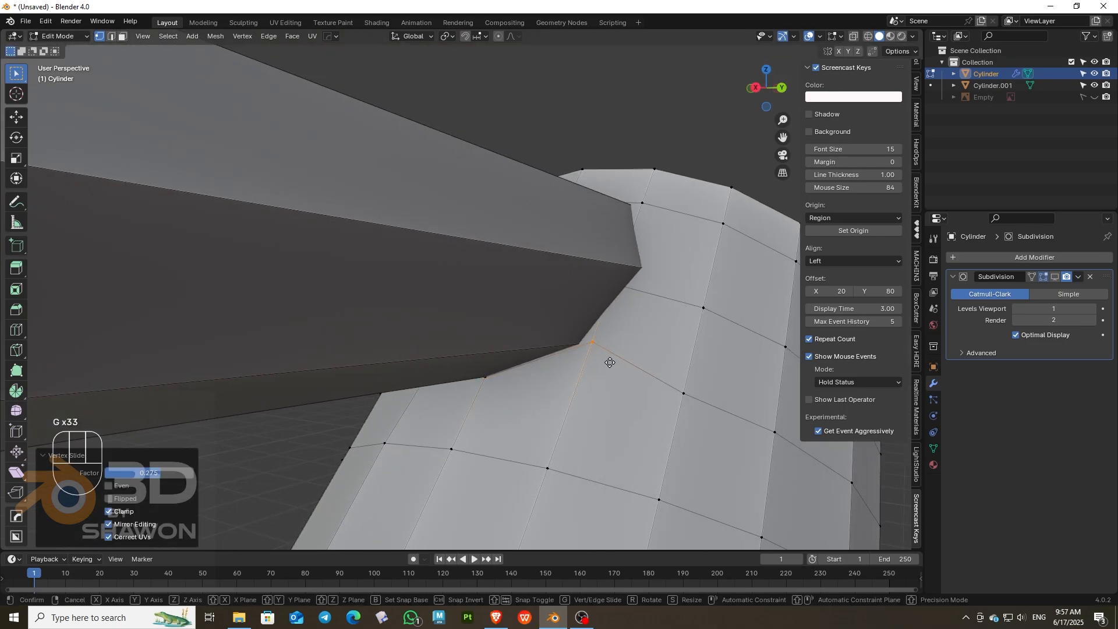
{"action": "key", "text": "g"}
{"action": "left_click", "coordinate": [595, 359]}
{"action": "key", "text": "g"}
{"action": "key", "text": "g"}
{"action": "left_click", "coordinate": [597, 352]}
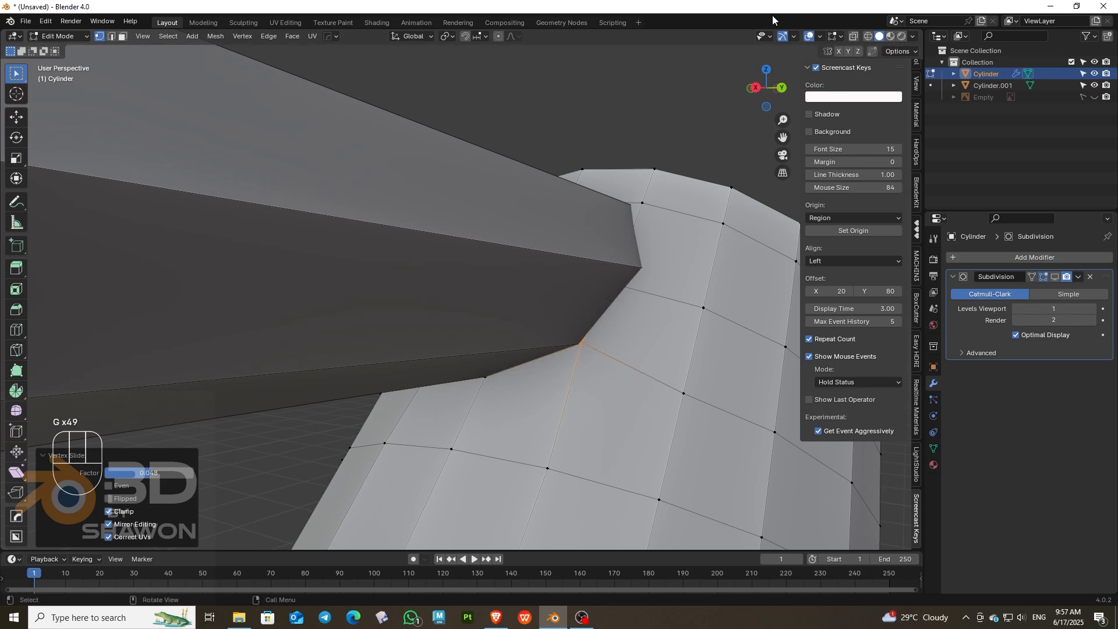
Step: Vertex-slide the next spout vertex onto the rearmost side edge of the handle cylinder
{"action": "mouse_move", "coordinate": [770, 95]}
{"action": "left_mouse_down"}
{"action": "mouse_move", "coordinate": [794, 119]}
{"action": "mouse_move", "coordinate": [909, 131]}
{"action": "mouse_move", "coordinate": [844, 52]}
{"action": "mouse_move", "coordinate": [774, 90]}
{"action": "left_mouse_up"}
{"action": "key", "text": "g"}
{"action": "key", "text": "g"}
{"action": "left_click", "coordinate": [703, 322]}
{"action": "key", "text": "g"}
{"action": "key", "text": "g"}
{"action": "key", "text": "g"}
{"action": "key", "text": "g"}
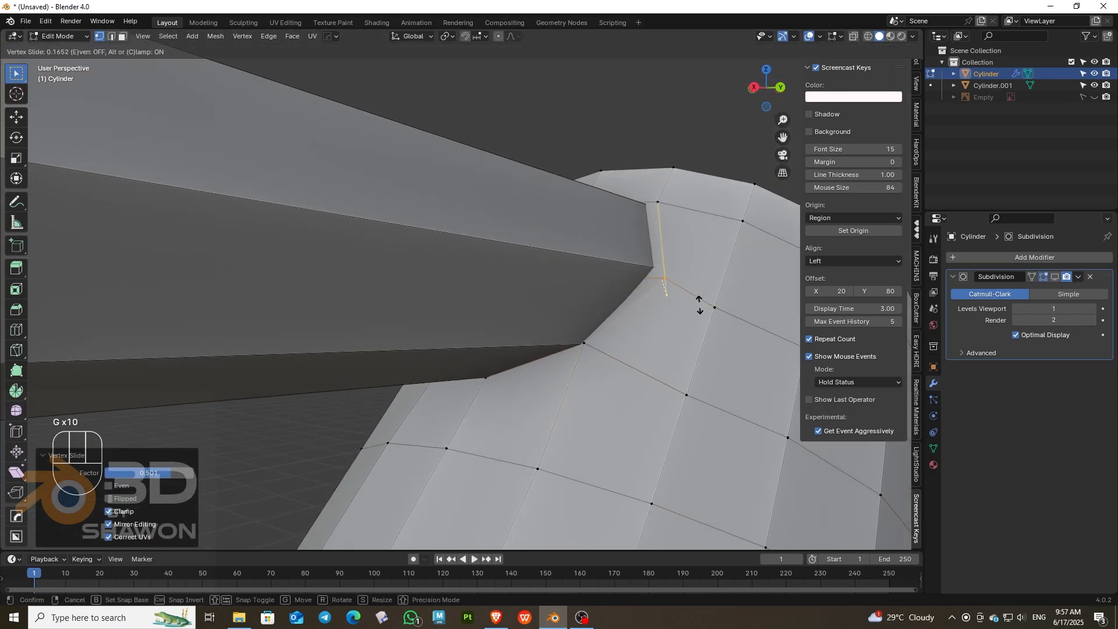
{"action": "key", "text": "g"}
{"action": "key", "text": "g"}
{"action": "key", "text": "g"}
{"action": "key", "text": "g"}
{"action": "key", "text": "g"}
{"action": "key", "text": "g"}
{"action": "key", "text": "g"}
{"action": "key", "text": "g"}
{"action": "key", "text": "g"}
{"action": "key", "text": "g"}
{"action": "key", "text": "g"}
{"action": "key", "text": "g"}
{"action": "key", "text": "g"}
{"action": "key", "text": "g"}
{"action": "left_click", "coordinate": [680, 286]}
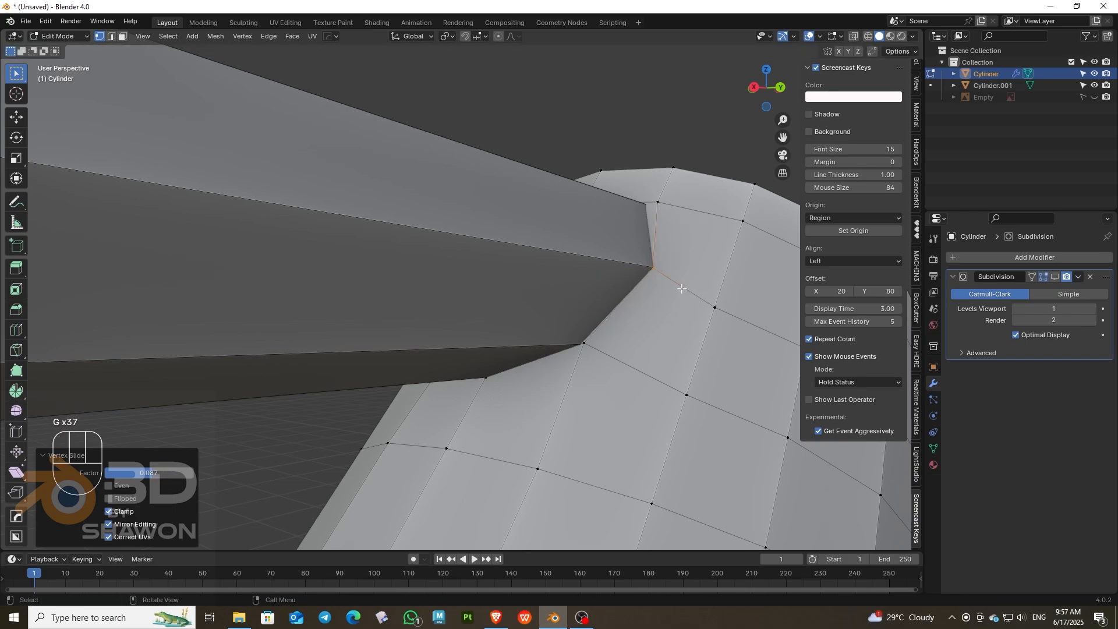
Step: Vertex-slide the spout vertex near the rim onto the handle cylinder's upper back edge
{"action": "left_click_drag", "start_coordinate": [772, 69], "coordinate": [860, 120]}
{"action": "left_click_drag", "start_coordinate": [782, 137], "coordinate": [759, 345]}
{"action": "scroll", "coordinate": [512, 302], "scroll_direction": "up", "scroll_amount": 4}
{"action": "left_click", "coordinate": [486, 299]}
{"action": "key", "text": "g"}
{"action": "key", "text": "g"}
{"action": "key", "text": "g"}
{"action": "key", "text": "g"}
{"action": "key", "text": "g"}
{"action": "key", "text": "g"}
{"action": "key", "text": "g"}
{"action": "key", "text": "g"}
{"action": "key", "text": "g"}
{"action": "key", "text": "g"}
{"action": "left_click", "coordinate": [468, 315]}
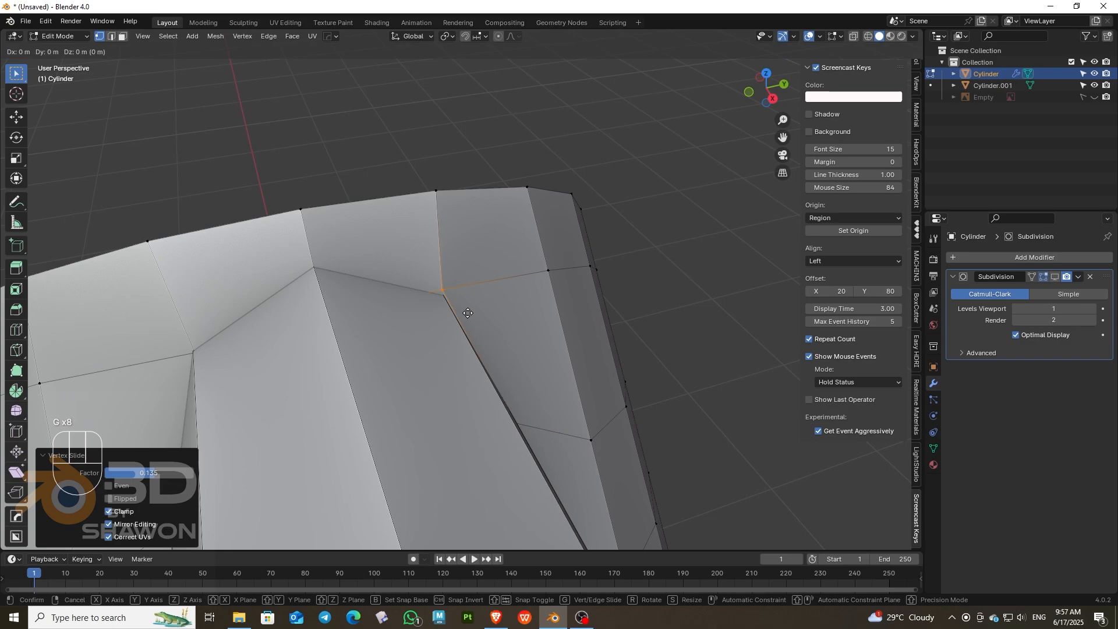
Step: Vertex-slide the remaining spout vertex onto the handle cylinder's top edge and check the body by itself in local view
{"action": "left_click_drag", "start_coordinate": [367, 346], "coordinate": [367, 346]}
{"action": "key", "text": "g"}
{"action": "key", "text": "g"}
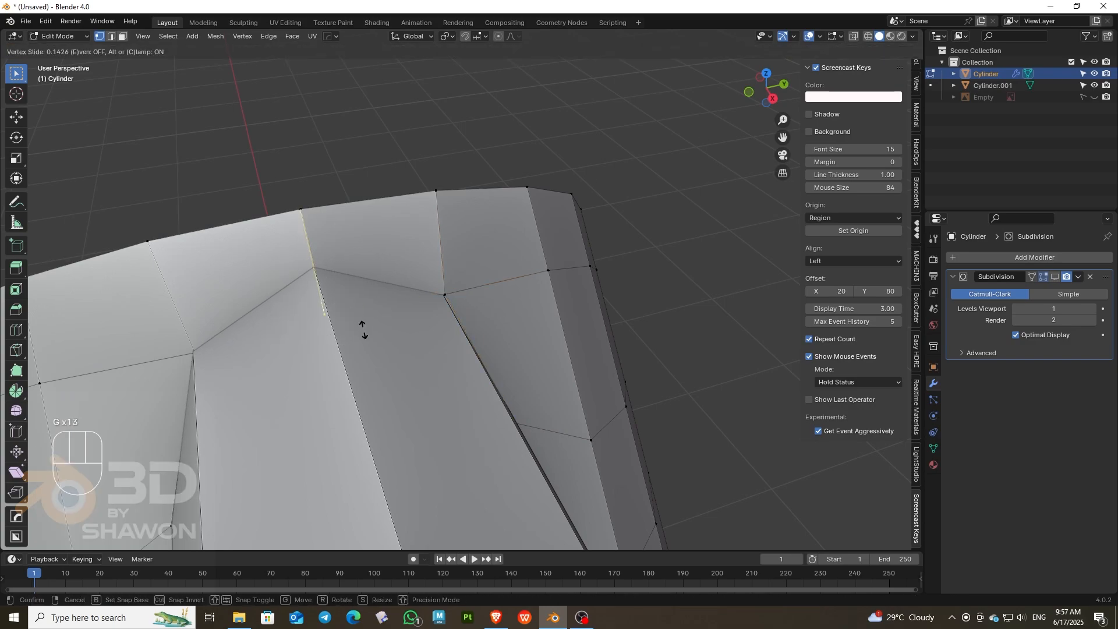
{"action": "key", "text": "g"}
{"action": "key", "text": "g"}
{"action": "key", "text": "g"}
{"action": "key", "text": "g"}
{"action": "key", "text": "g"}
{"action": "key", "text": "g"}
{"action": "key", "text": "g"}
{"action": "key", "text": "g"}
{"action": "key", "text": "g"}
{"action": "left_click", "coordinate": [355, 296]}
{"action": "key", "text": "slash"}
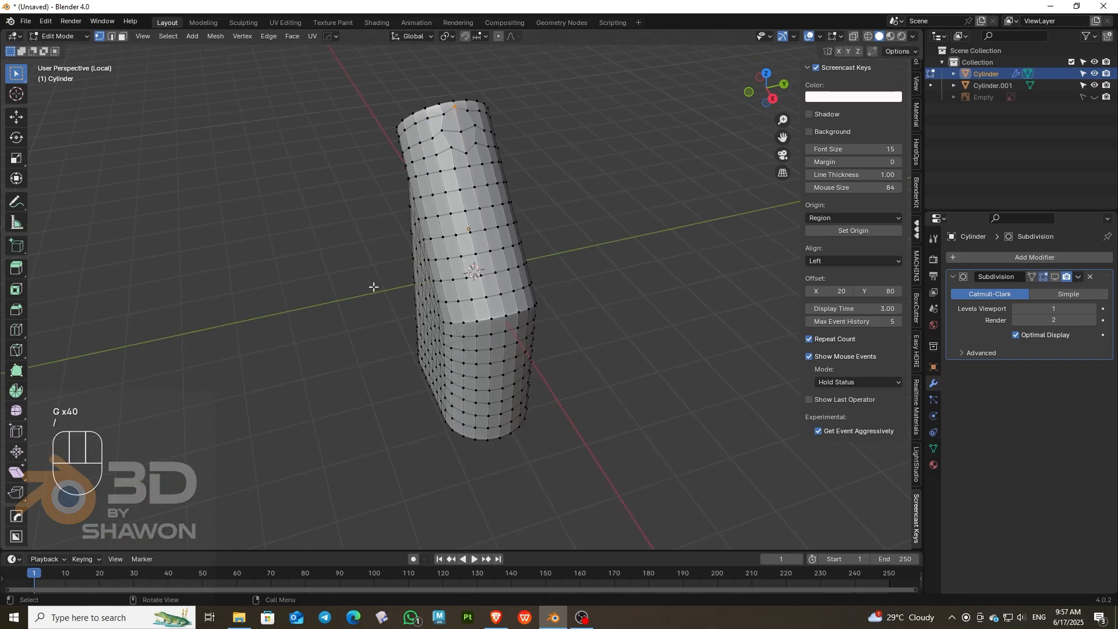
{"action": "key", "text": "slash"}
{"action": "scroll", "coordinate": [481, 206], "scroll_direction": "down", "scroll_amount": 2}
{"action": "mouse_move", "coordinate": [765, 94]}
{"action": "left_mouse_down"}
{"action": "mouse_move", "coordinate": [759, 52]}
{"action": "mouse_move", "coordinate": [740, 35]}
{"action": "mouse_move", "coordinate": [772, 111]}
{"action": "mouse_move", "coordinate": [761, 107]}
{"action": "left_mouse_up"}
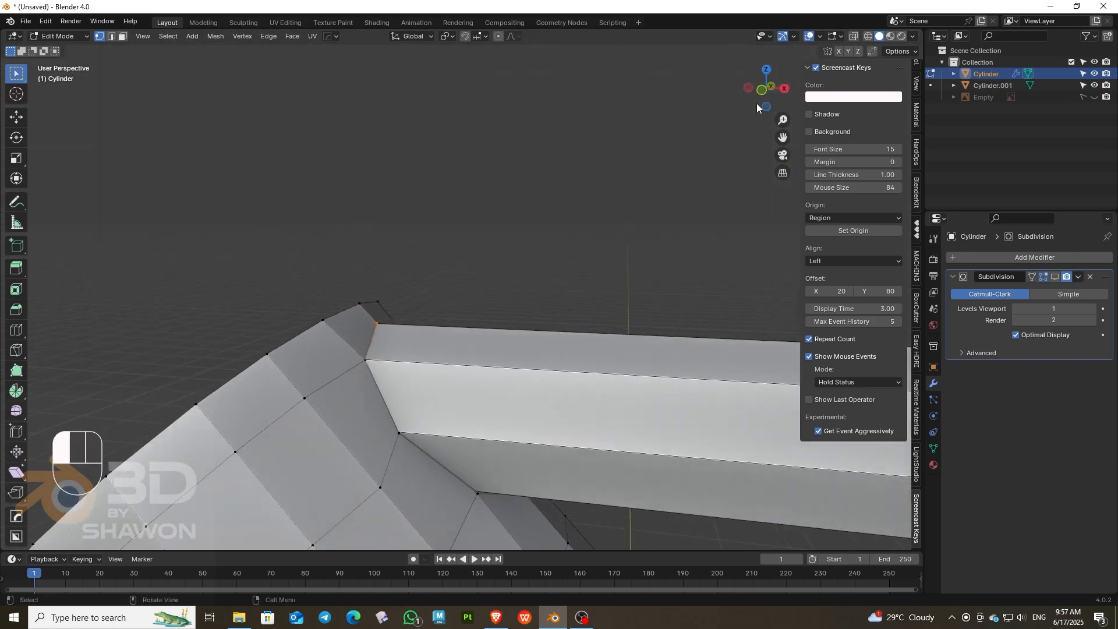
Step: Leave the body's edit mode and duplicate the horizontal handle cylinder in place, working in front view
{"action": "scroll", "coordinate": [463, 246], "scroll_direction": "down", "scroll_amount": 5}
{"action": "key", "text": "KP_1"}
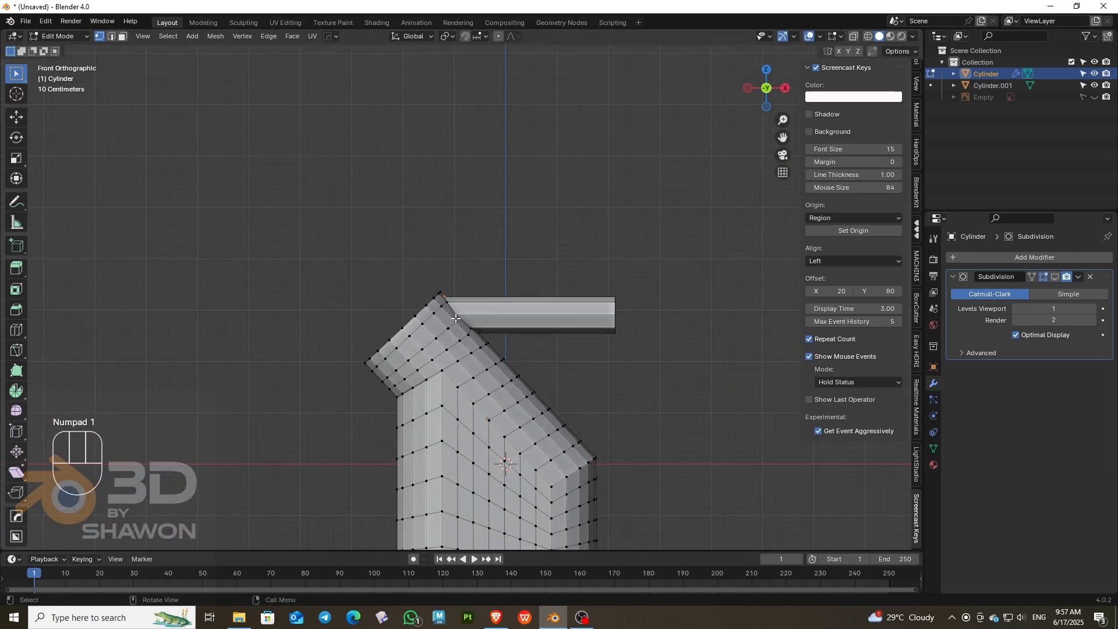
{"action": "scroll", "coordinate": [455, 318], "scroll_direction": "up", "scroll_amount": 3}
{"action": "scroll", "coordinate": [387, 241], "scroll_direction": "down", "scroll_amount": 1}
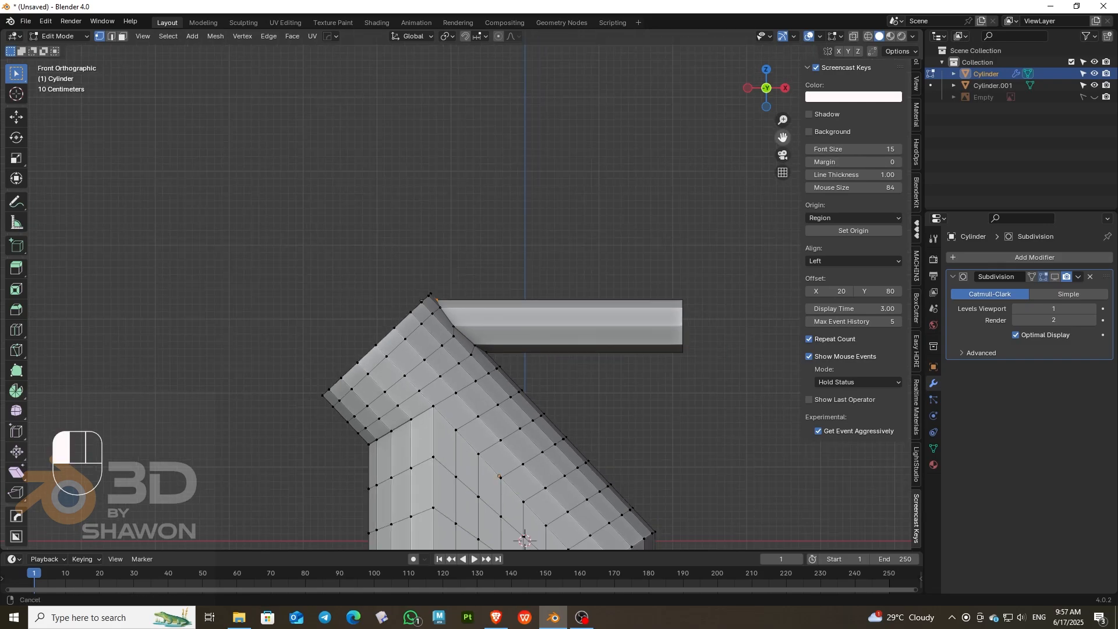
{"action": "left_click_drag", "start_coordinate": [783, 137], "coordinate": [667, 102]}
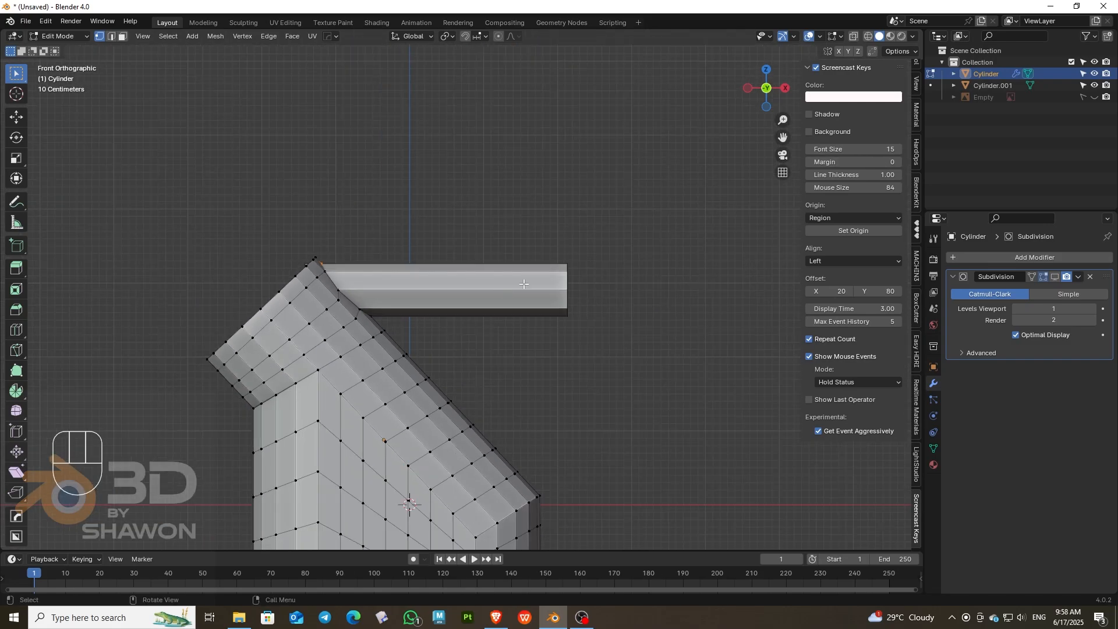
{"action": "scroll", "coordinate": [507, 299], "scroll_direction": "up", "scroll_amount": 2}
{"action": "key", "text": "Tab"}
{"action": "left_click", "coordinate": [553, 260]}
{"action": "scroll", "coordinate": [539, 271], "scroll_direction": "down", "scroll_amount": 2}
{"action": "scroll", "coordinate": [548, 278], "scroll_direction": "up", "scroll_amount": 2}
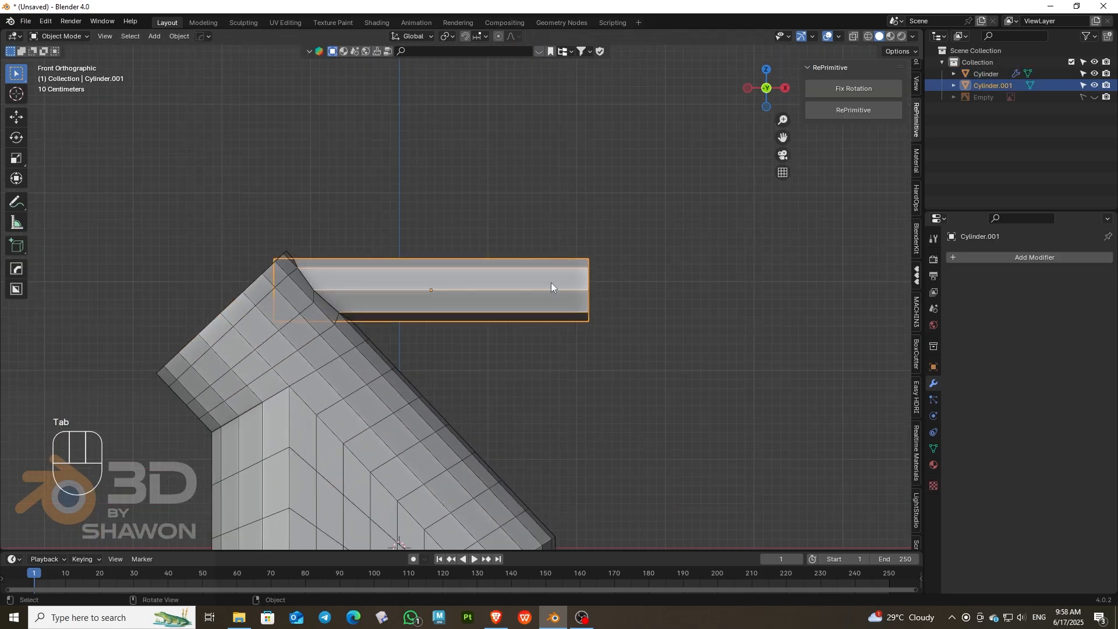
{"action": "key", "text": "shift+d"}
{"action": "right_click", "coordinate": [629, 277]}
{"action": "scroll", "coordinate": [621, 291], "scroll_direction": "down", "scroll_amount": 2}
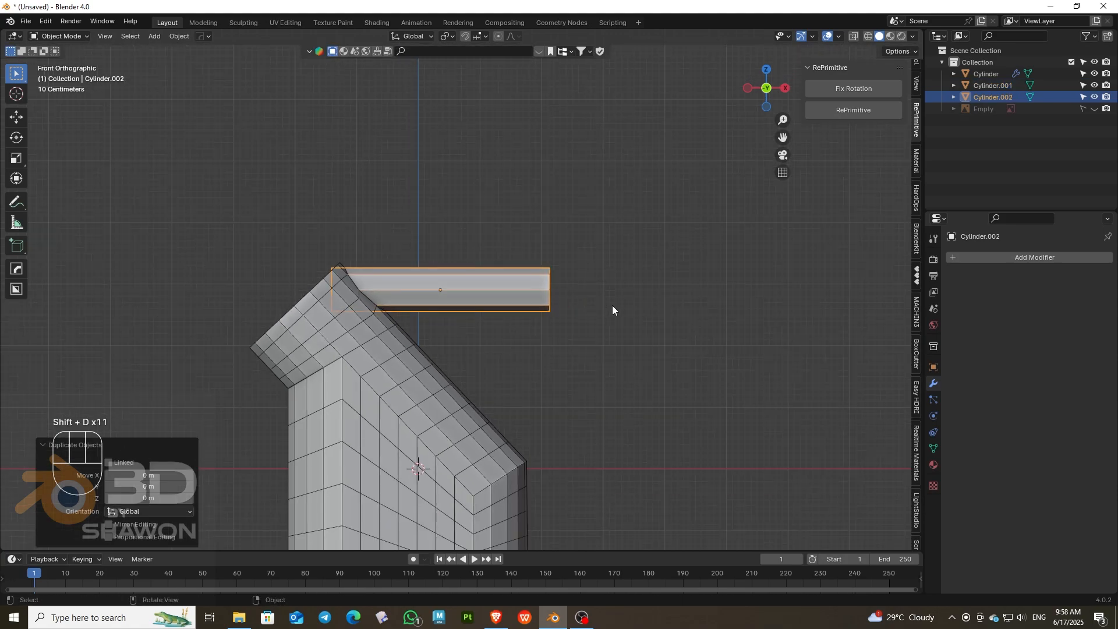
{"action": "key", "text": "r"}
{"action": "left_click", "coordinate": [546, 409]}
{"action": "key", "text": "ctrl+z"}
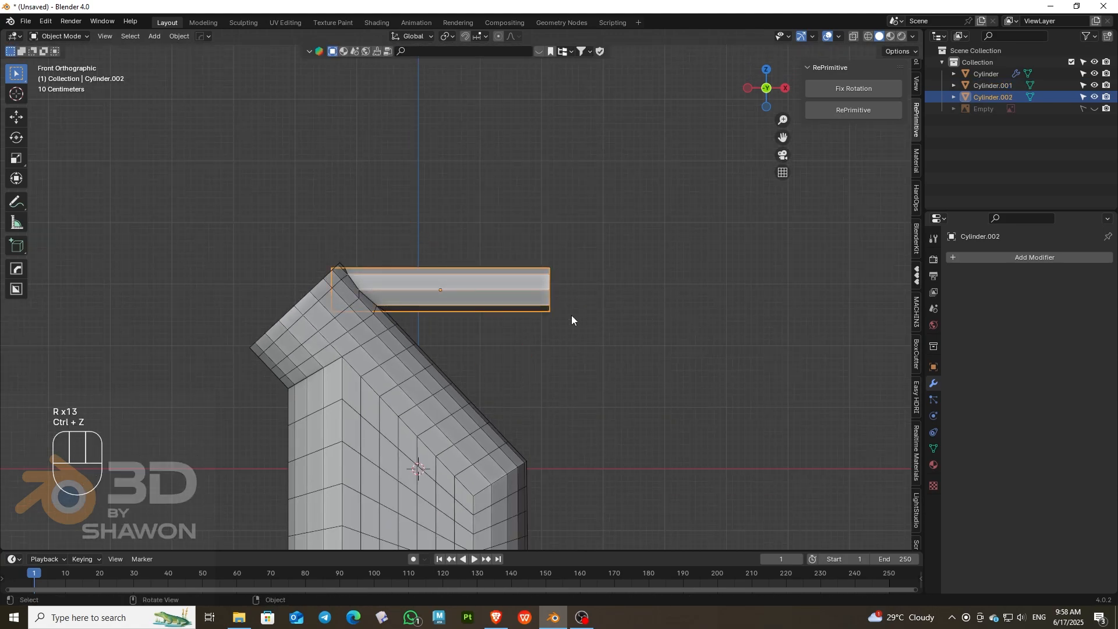
Step: Rotate the duplicated cylinder 90° in the front view so it stands upright
{"action": "key", "text": "r"}
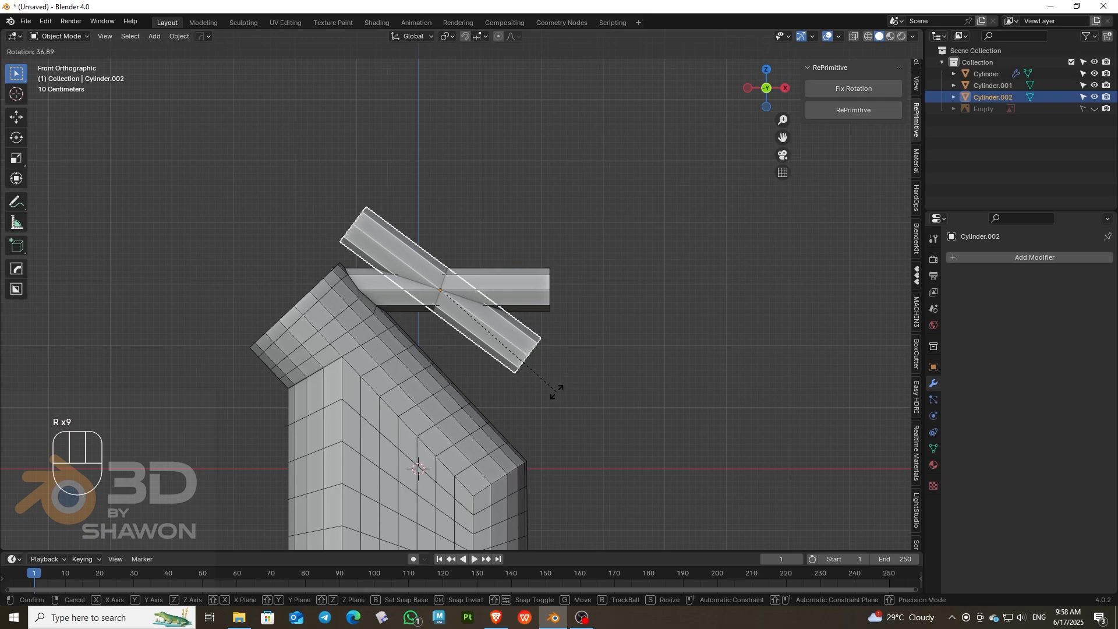
{"action": "key", "text": "KP_9"}
{"action": "key", "text": "KP_0"}
{"action": "key", "text": "Return"}
{"action": "scroll", "coordinate": [433, 319], "scroll_direction": "up", "scroll_amount": 2}
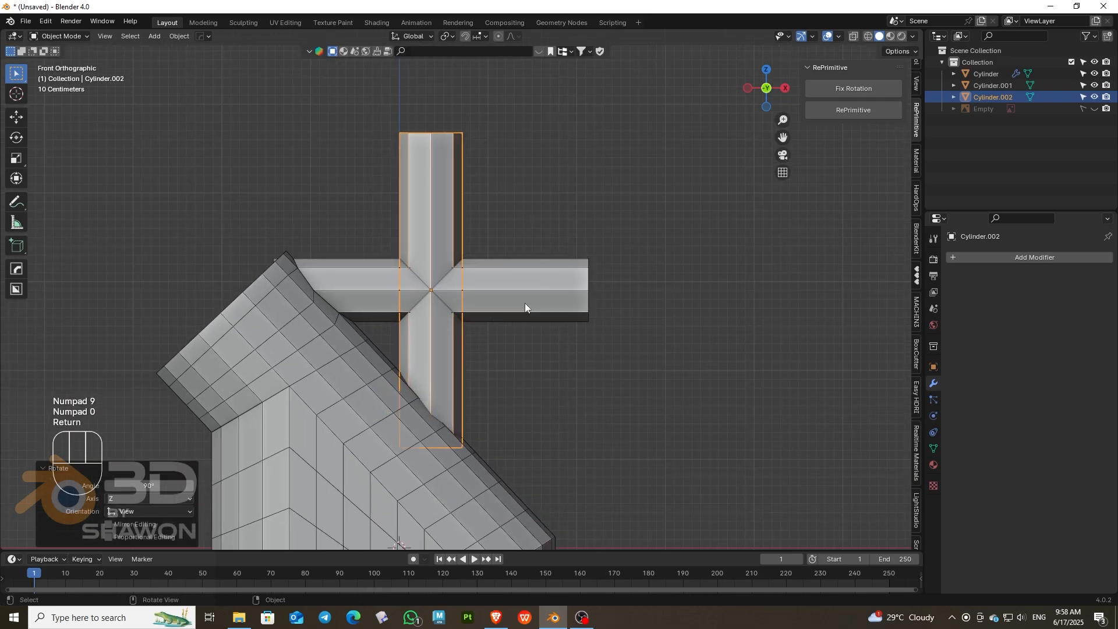
Step: Move the upright cylinder about 1.36 m along X, then down along Z so it crosses the horizontal cylinder's outer end
{"action": "key", "text": "g"}
{"action": "key", "text": "x"}
{"action": "left_click", "coordinate": [620, 303]}
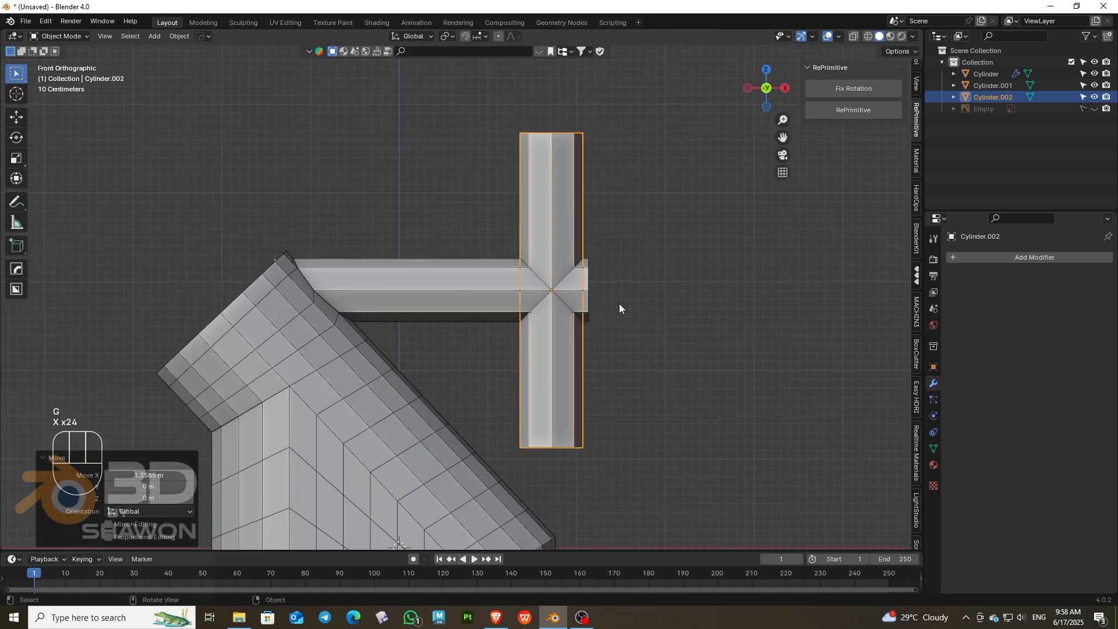
{"action": "scroll", "coordinate": [620, 303], "scroll_direction": "down", "scroll_amount": 1}
{"action": "key", "text": "g"}
{"action": "key", "text": "z"}
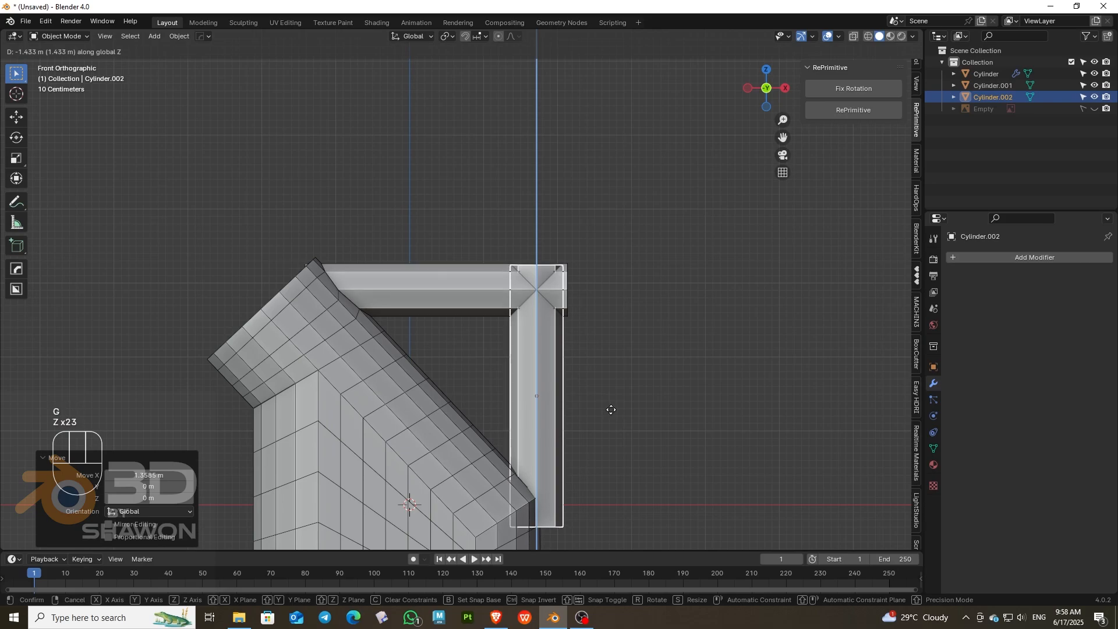
{"action": "left_click", "coordinate": [614, 393]}
{"action": "scroll", "coordinate": [560, 315], "scroll_direction": "up", "scroll_amount": 5}
{"action": "left_click", "coordinate": [768, 119]}
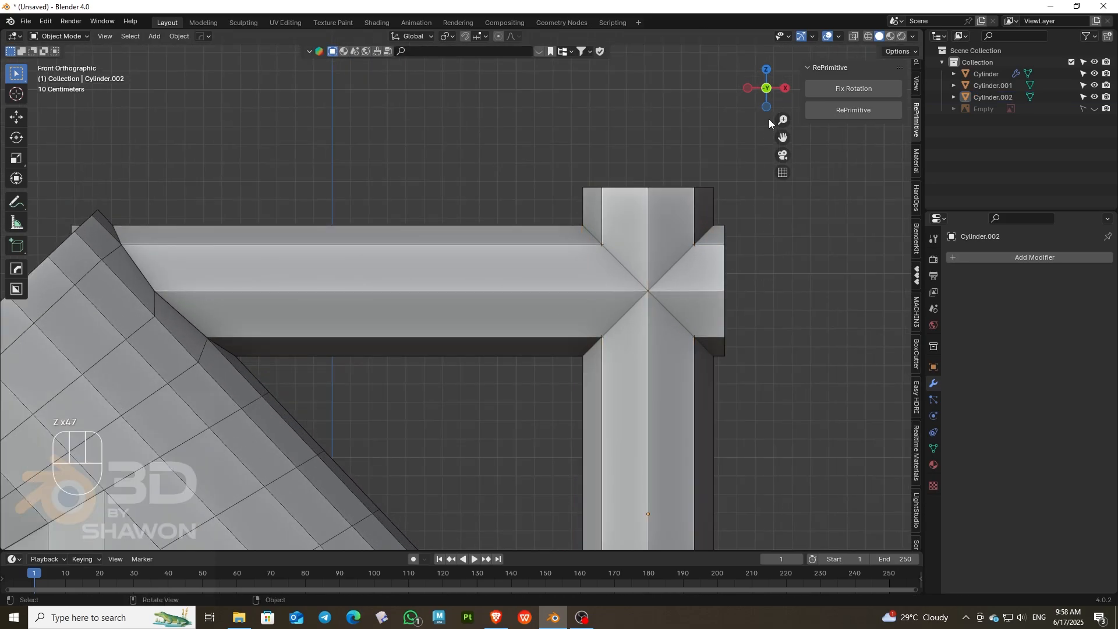
Step: Shift the horizontal handle cylinder slightly outward along X so its end extends farther past the upright cylinder
{"action": "left_click_drag", "start_coordinate": [782, 137], "coordinate": [605, 114]}
{"action": "left_click", "coordinate": [341, 269]}
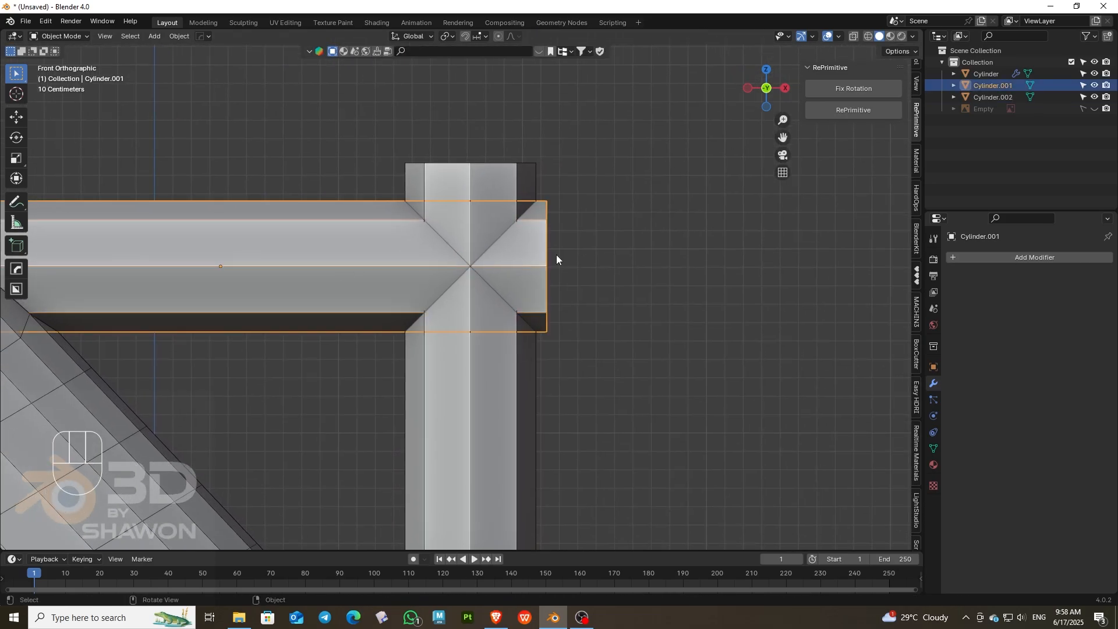
{"action": "scroll", "coordinate": [455, 288], "scroll_direction": "down", "scroll_amount": 3}
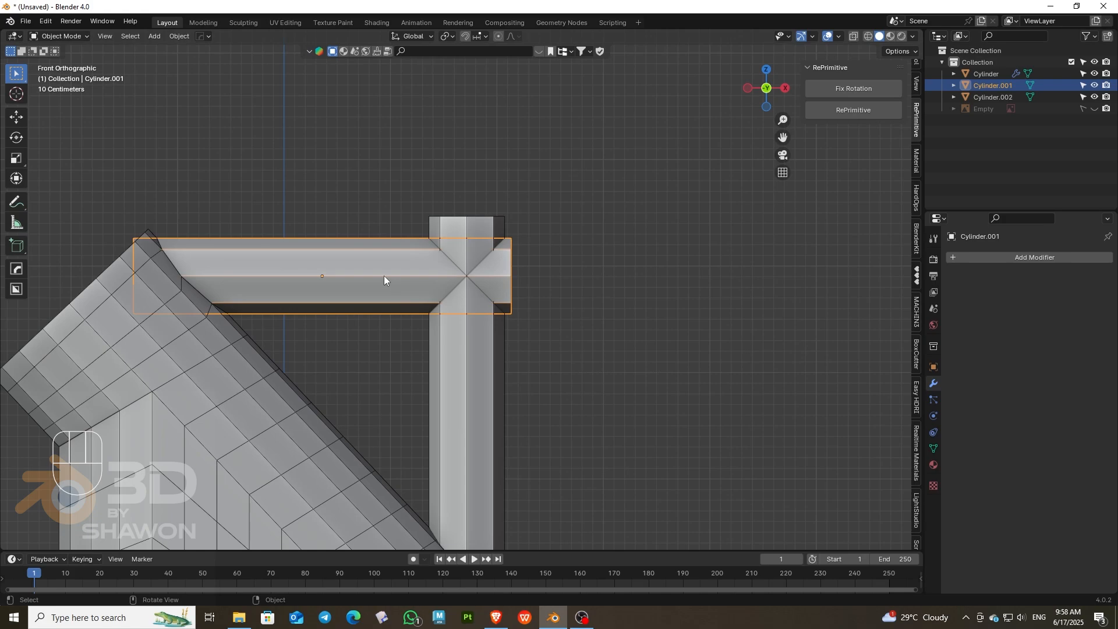
{"action": "key", "text": "g"}
{"action": "key", "text": "x"}
{"action": "left_click", "coordinate": [393, 275]}
{"action": "left_click", "coordinate": [403, 341]}
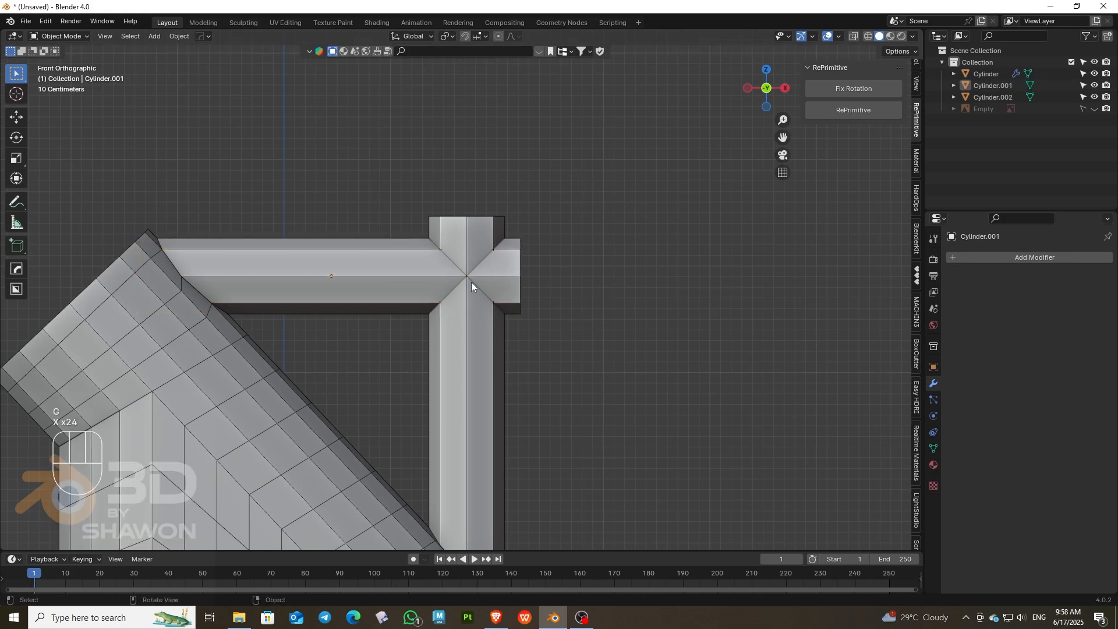
Step: Knife-cut the horizontal cylinder along its diagonal intersection with the upright one, from the lower inner to the upper outer corner
{"action": "scroll", "coordinate": [468, 283], "scroll_direction": "up", "scroll_amount": 4}
{"action": "left_click", "coordinate": [355, 295]}
{"action": "key", "text": "Tab"}
{"action": "scroll", "coordinate": [404, 338], "scroll_direction": "down", "scroll_amount": 1}
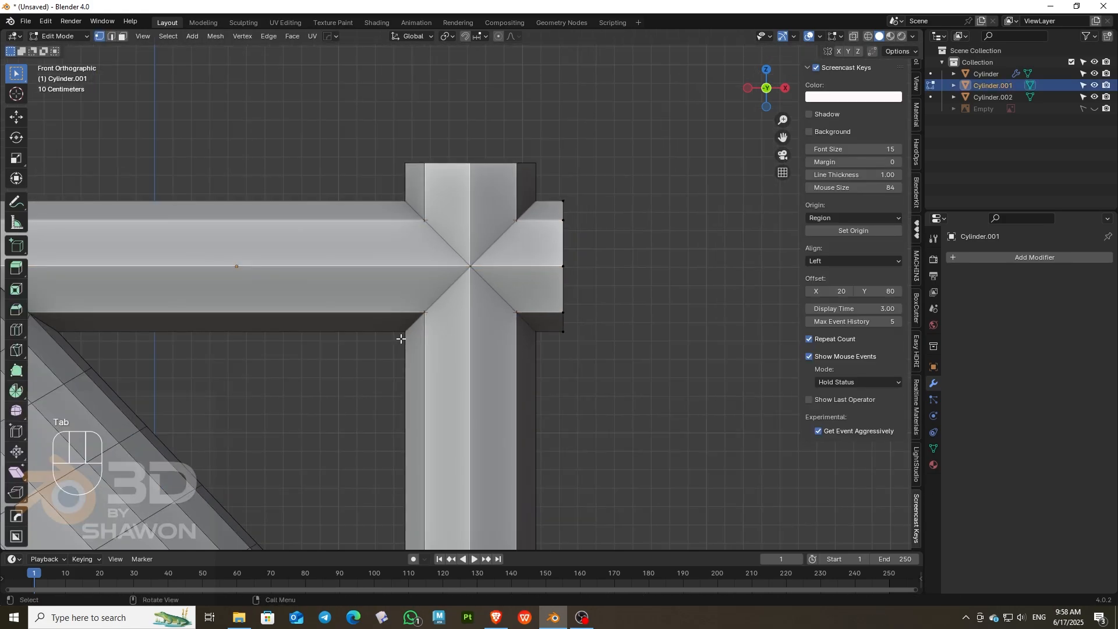
{"action": "key", "text": "k"}
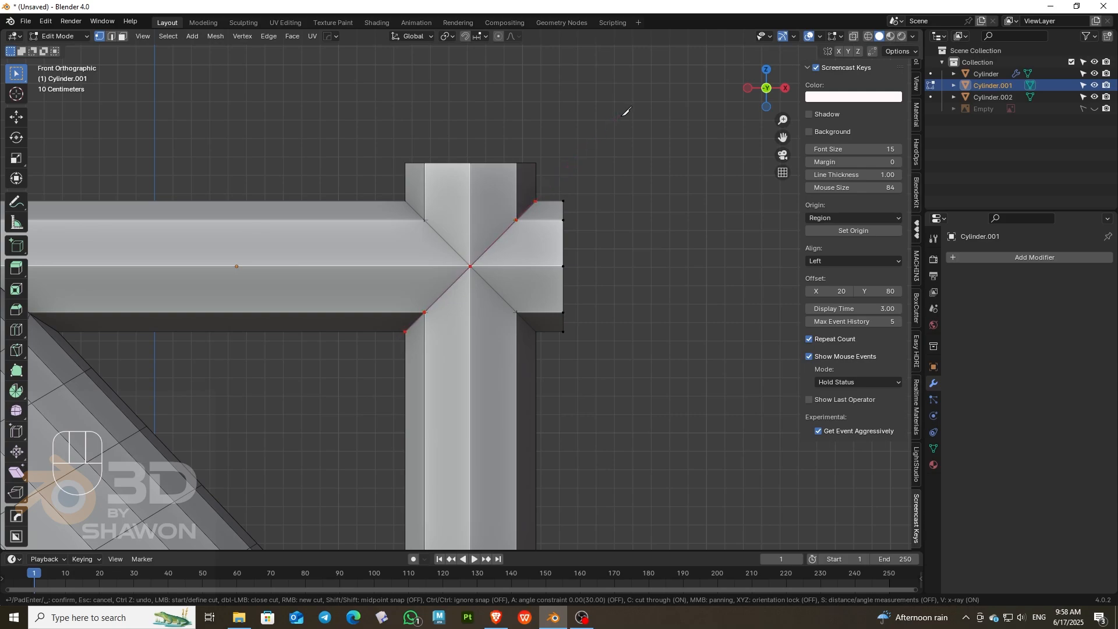
{"action": "key", "text": "Return"}
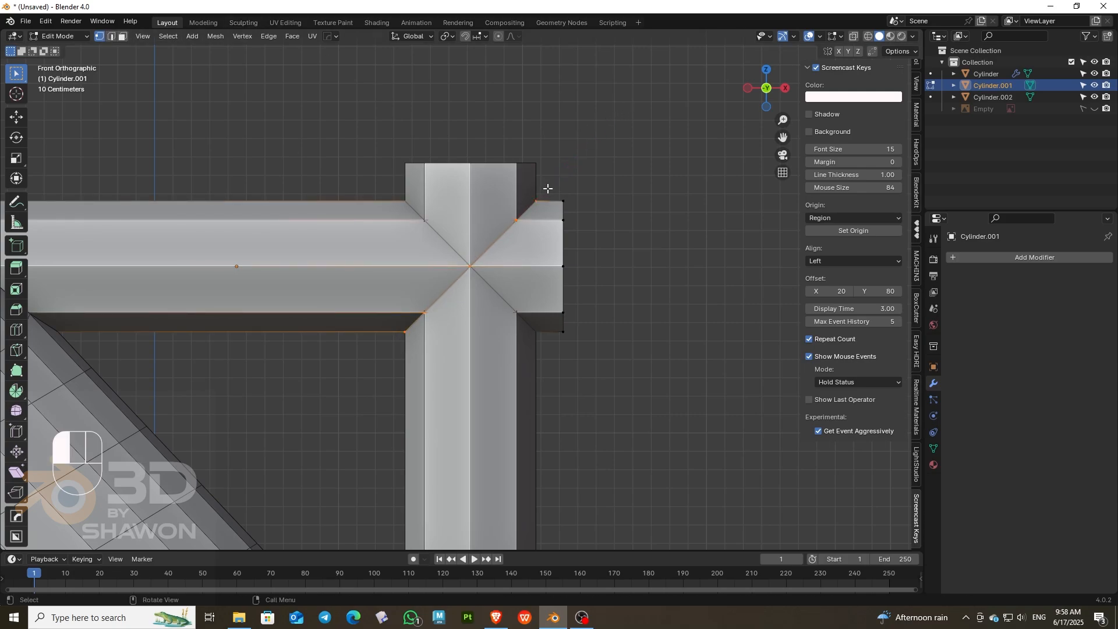
Step: Delete all end vertices of the horizontal cylinder beyond the diagonal cut, using X-ray to include the hidden ones
{"action": "left_click_drag", "start_coordinate": [548, 189], "coordinate": [612, 341]}
{"action": "key", "text": "x"}
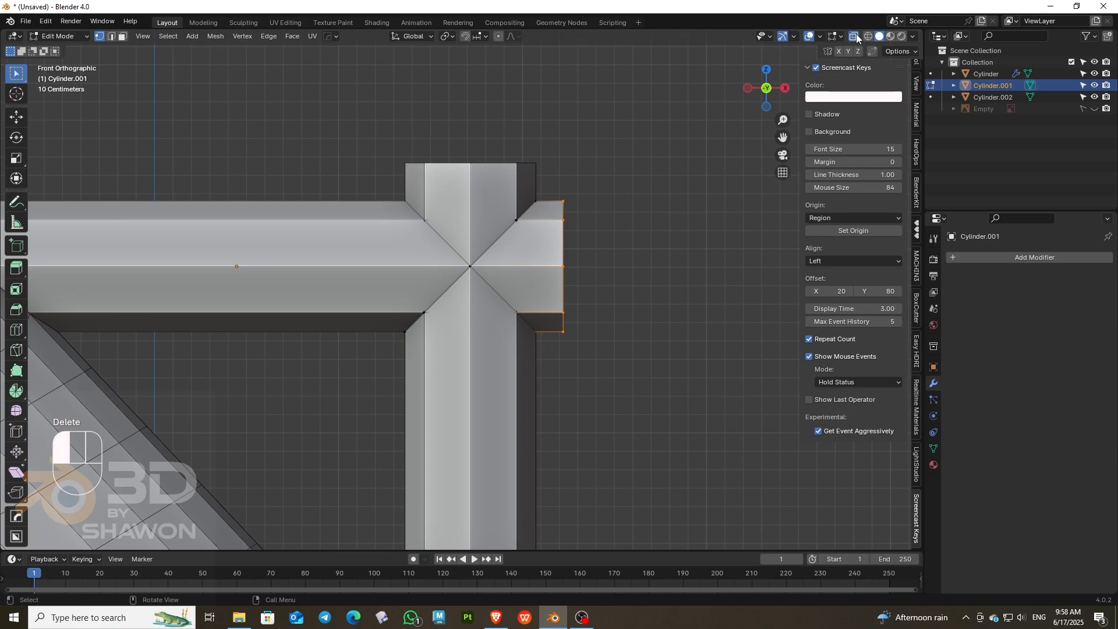
{"action": "left_click", "coordinate": [854, 36]}
{"action": "left_click_drag", "start_coordinate": [549, 165], "coordinate": [645, 479]}
{"action": "key", "text": "x"}
{"action": "left_click", "coordinate": [609, 338]}
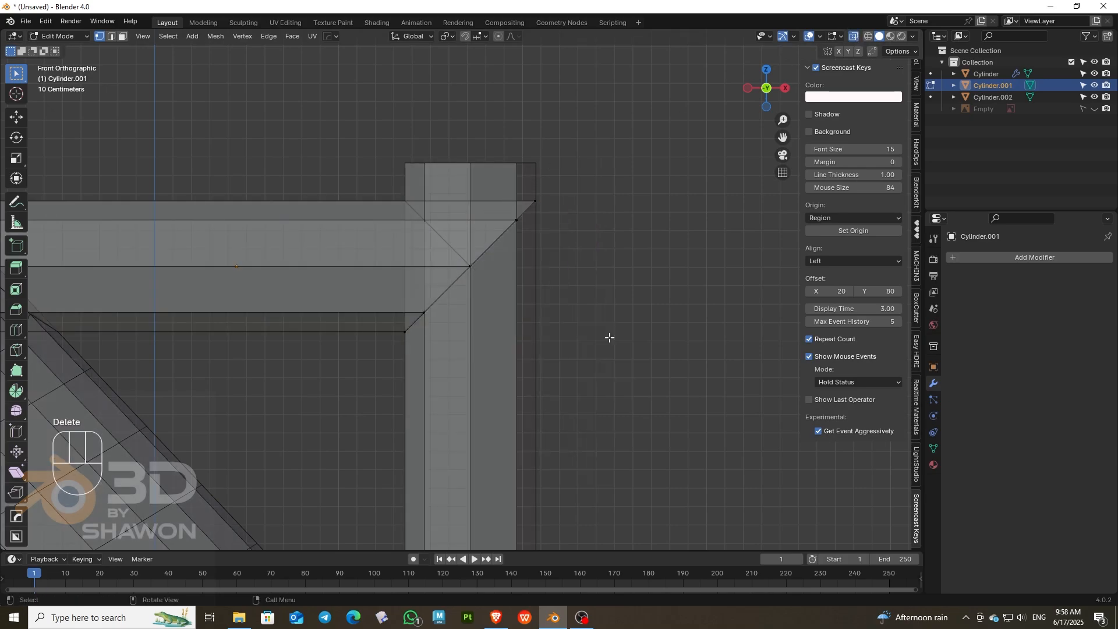
{"action": "left_click", "coordinate": [853, 36]}
Step: Return to object mode and delete the upright helper cylinder
{"action": "scroll", "coordinate": [516, 204], "scroll_direction": "down", "scroll_amount": 4}
{"action": "key", "text": "Tab"}
{"action": "left_click", "coordinate": [481, 290]}
{"action": "scroll", "coordinate": [481, 290], "scroll_direction": "down", "scroll_amount": 2}
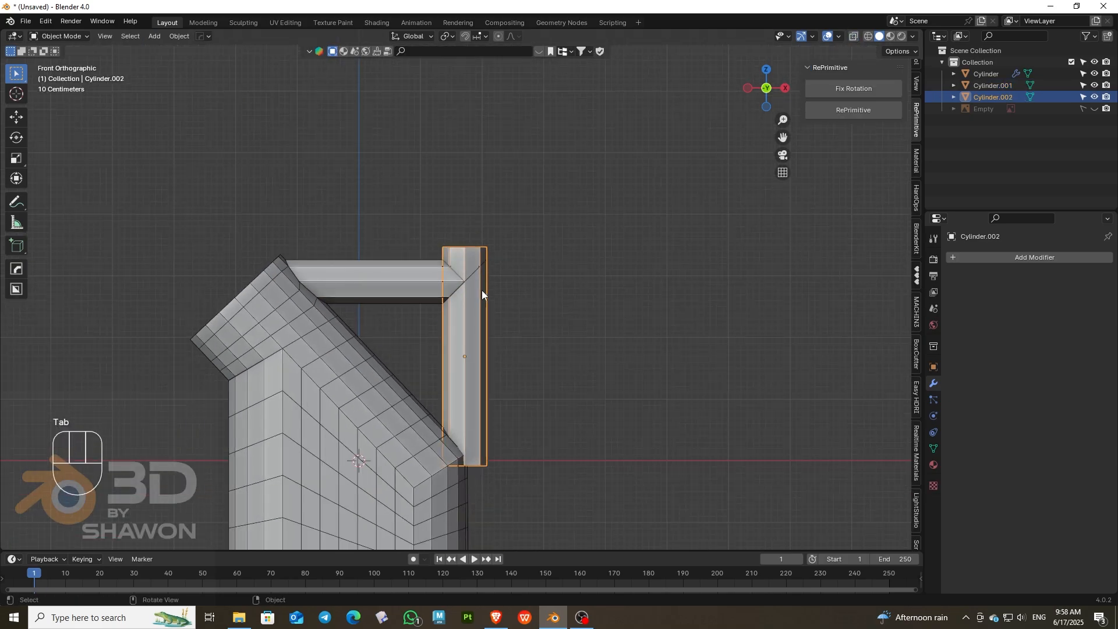
{"action": "key", "text": "Delete"}
Step: Open the diagonally cut handle cylinder in edit mode with edge selection, focused on its cut end
{"action": "left_click", "coordinate": [458, 282]}
{"action": "key", "text": "Tab"}
{"action": "scroll", "coordinate": [466, 280], "scroll_direction": "up", "scroll_amount": 8}
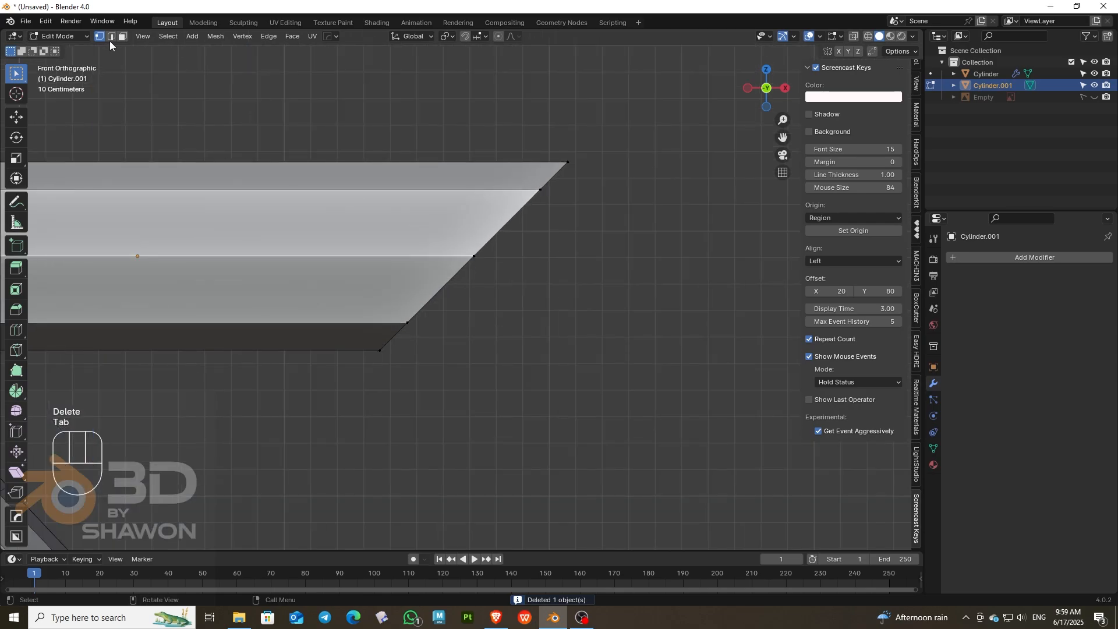
{"action": "left_click", "coordinate": [112, 37]}
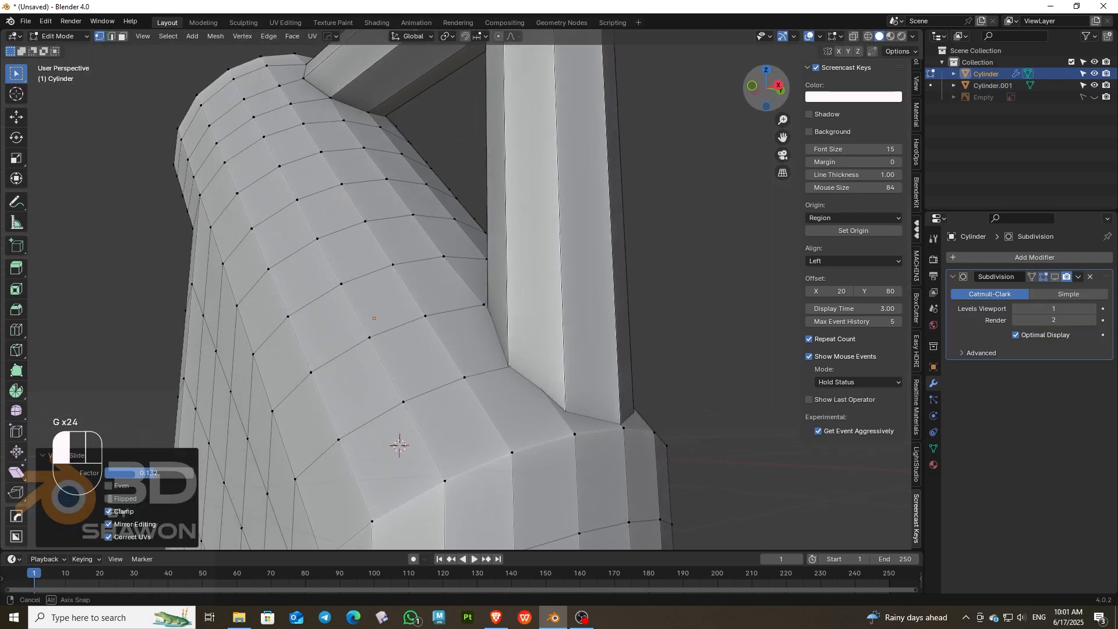
Step: Vertex-slide the body vertex at the base of the handle's vertical leg onto the leg's front side edge
{"action": "left_click_drag", "start_coordinate": [800, 27], "coordinate": [805, 43]}
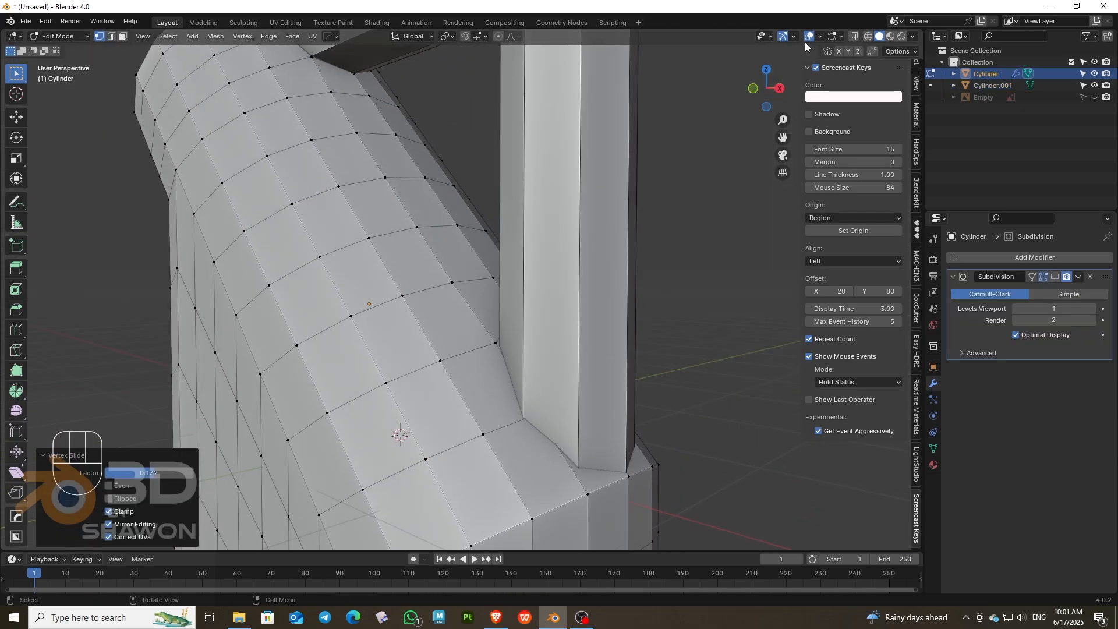
{"action": "left_click_drag", "start_coordinate": [523, 390], "coordinate": [559, 443]}
{"action": "key", "text": "g"}
{"action": "key", "text": "g"}
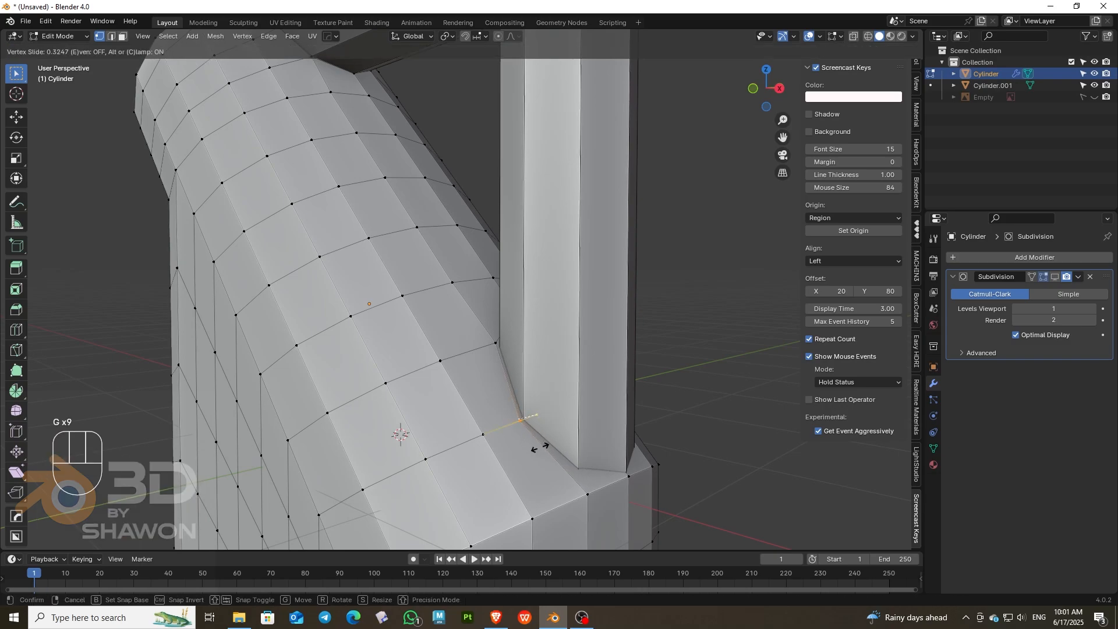
{"action": "left_click", "coordinate": [543, 447]}
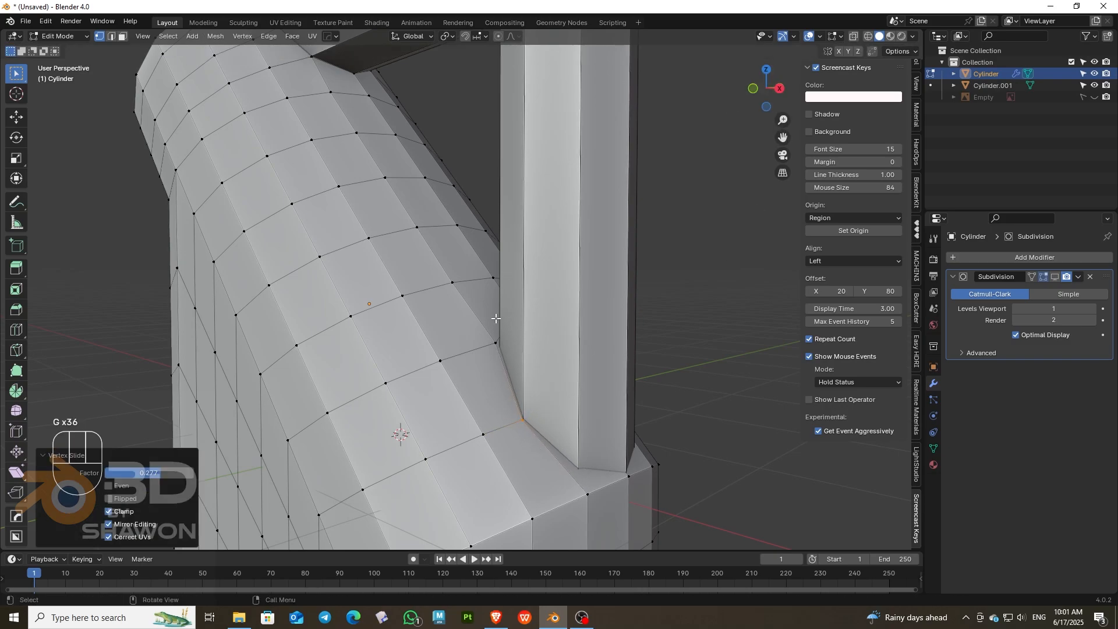
Step: Vertex-slide the next body vertex up the slope onto the inner side edge of the handle's vertical leg
{"action": "left_click", "coordinate": [496, 344]}
{"action": "key", "text": "g"}
{"action": "key", "text": "g"}
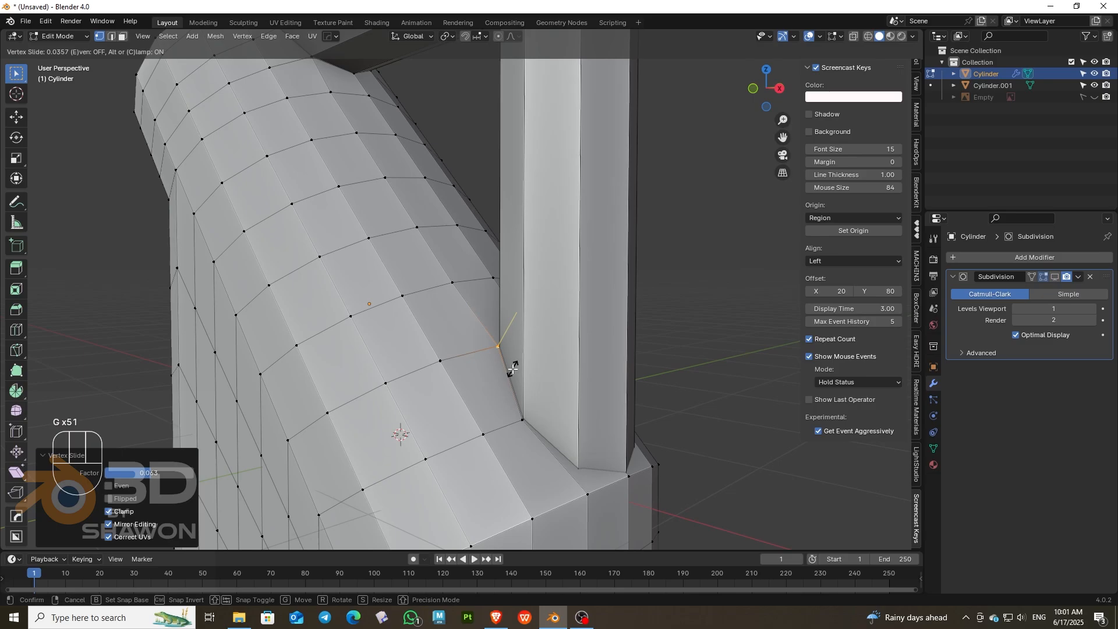
{"action": "left_click", "coordinate": [512, 368]}
{"action": "middle_click_drag", "start_coordinate": [513, 368], "coordinate": [376, 364]}
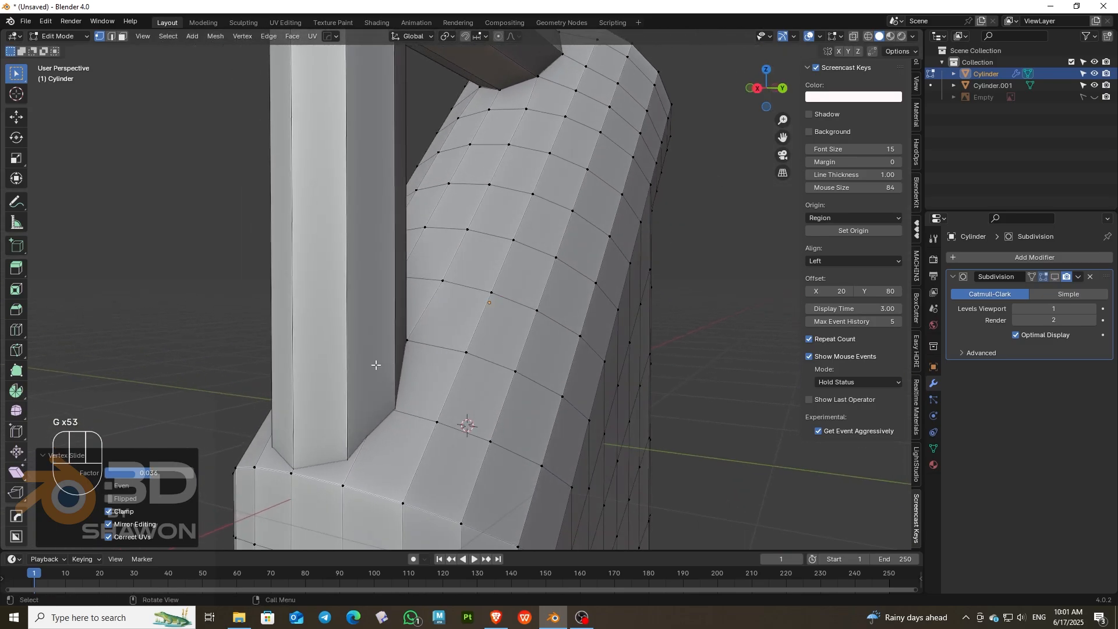
Step: Vertex-slide the matching body vertex on the opposite side onto the vertical leg's side edge
{"action": "left_click_drag", "start_coordinate": [359, 362], "coordinate": [401, 420]}
{"action": "key", "text": "g"}
{"action": "key", "text": "g"}
{"action": "left_click", "coordinate": [415, 427]}
{"action": "mouse_move", "coordinate": [765, 89]}
{"action": "left_mouse_down"}
{"action": "mouse_move", "coordinate": [728, 151]}
{"action": "mouse_move", "coordinate": [790, 91]}
{"action": "mouse_move", "coordinate": [763, 84]}
{"action": "left_mouse_up"}
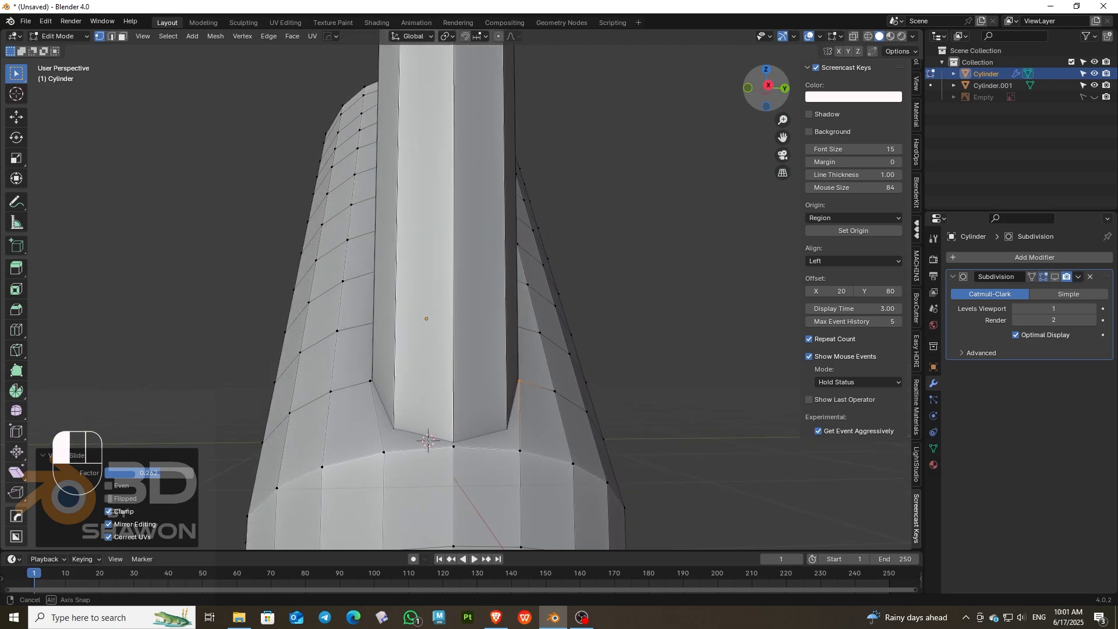
Step: Vertex-slide the two shoulder vertices beside the center one inward to line up with the vertical leg's outer edges
{"action": "key", "text": "g"}
{"action": "key", "text": "g"}
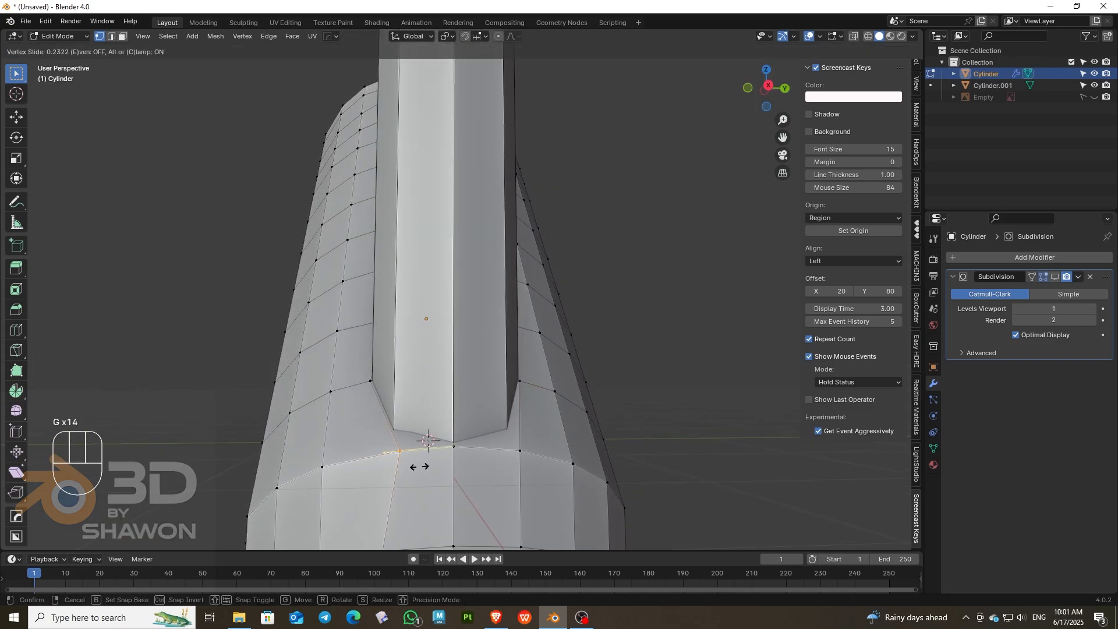
{"action": "left_click", "coordinate": [420, 466]}
{"action": "left_click_drag", "start_coordinate": [505, 432], "coordinate": [528, 469]}
{"action": "key", "text": "g"}
{"action": "key", "text": "g"}
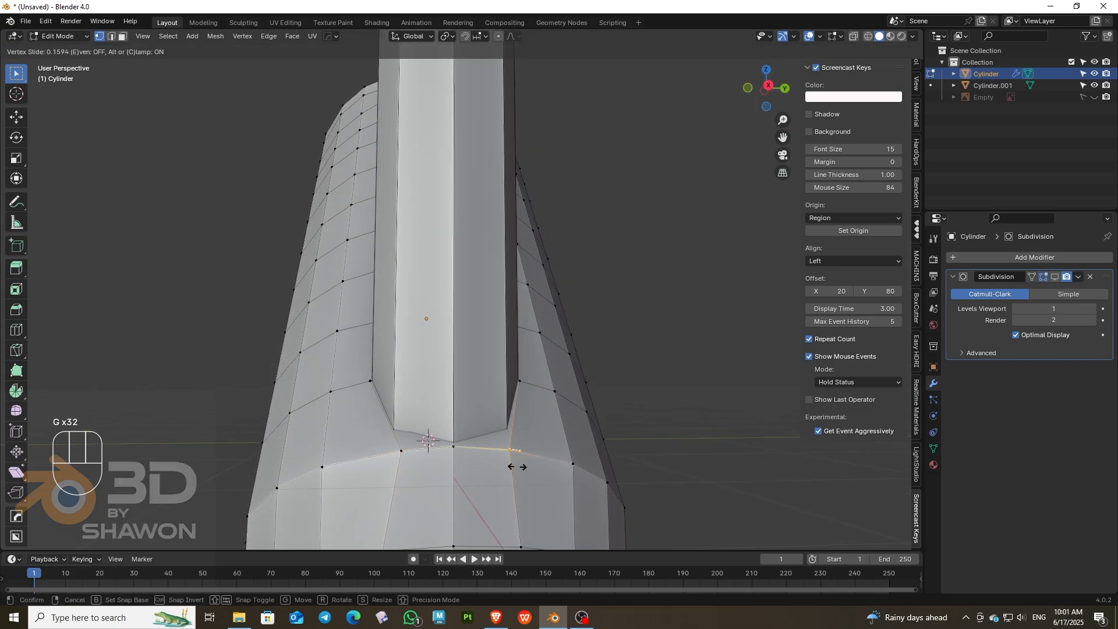
{"action": "left_click", "coordinate": [513, 466]}
{"action": "scroll", "coordinate": [476, 389], "scroll_direction": "down", "scroll_amount": 3}
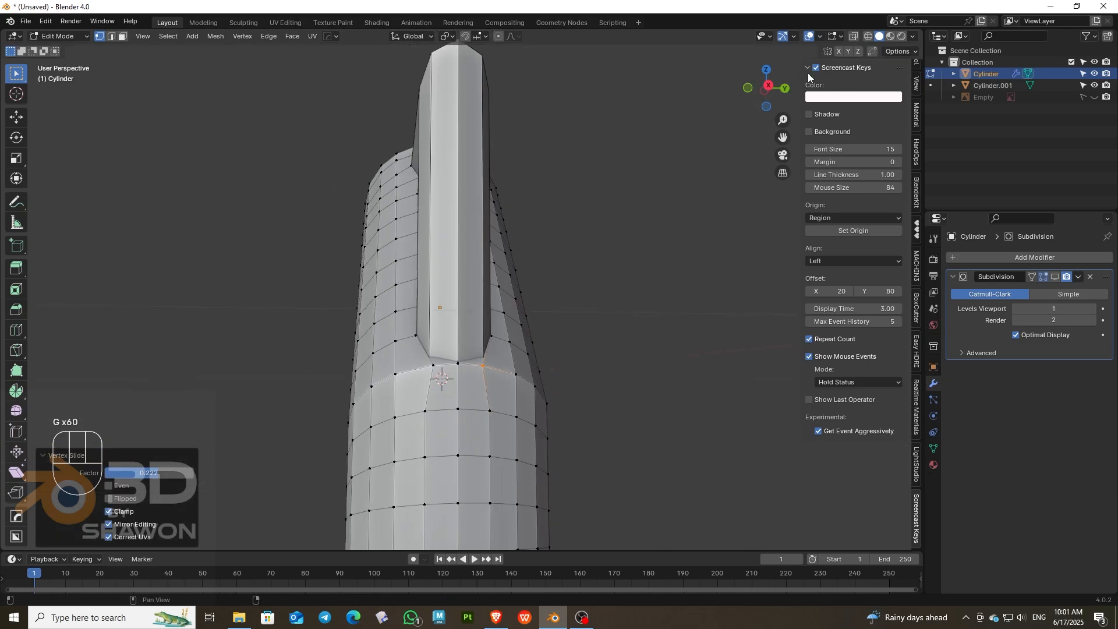
Step: Stop editing the jug body and open the handle mesh for editing in the front view with X-ray on
{"action": "left_click_drag", "start_coordinate": [780, 80], "coordinate": [850, 124]}
{"action": "scroll", "coordinate": [575, 357], "scroll_direction": "up", "scroll_amount": 1}
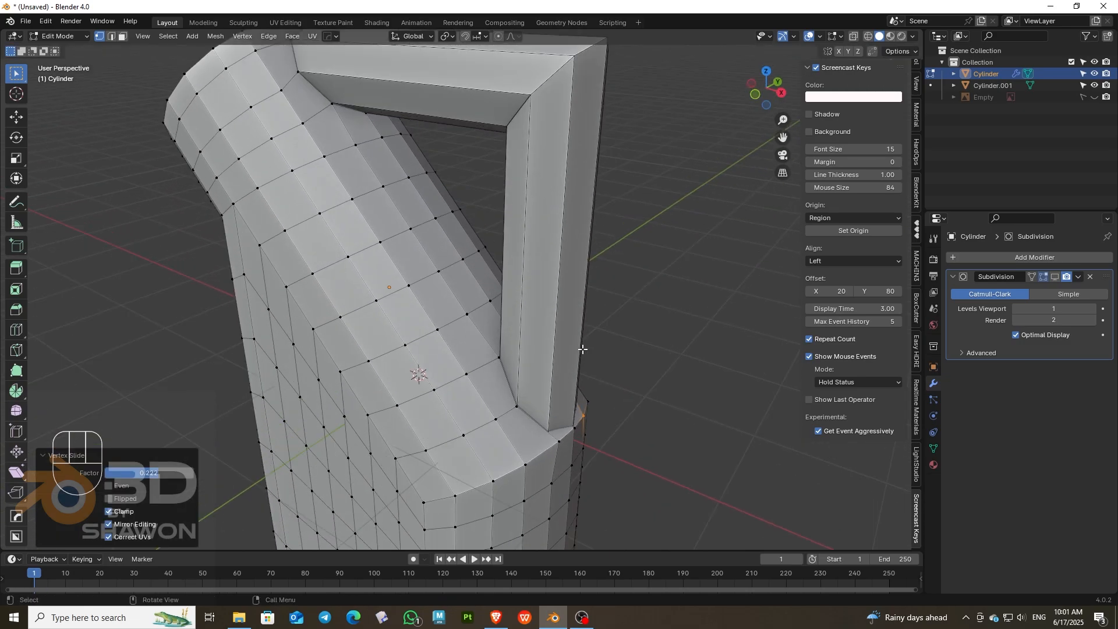
{"action": "scroll", "coordinate": [543, 359], "scroll_direction": "down", "scroll_amount": 1}
{"action": "key", "text": "KP_1"}
{"action": "scroll", "coordinate": [557, 323], "scroll_direction": "up", "scroll_amount": 2}
{"action": "key", "text": "Tab"}
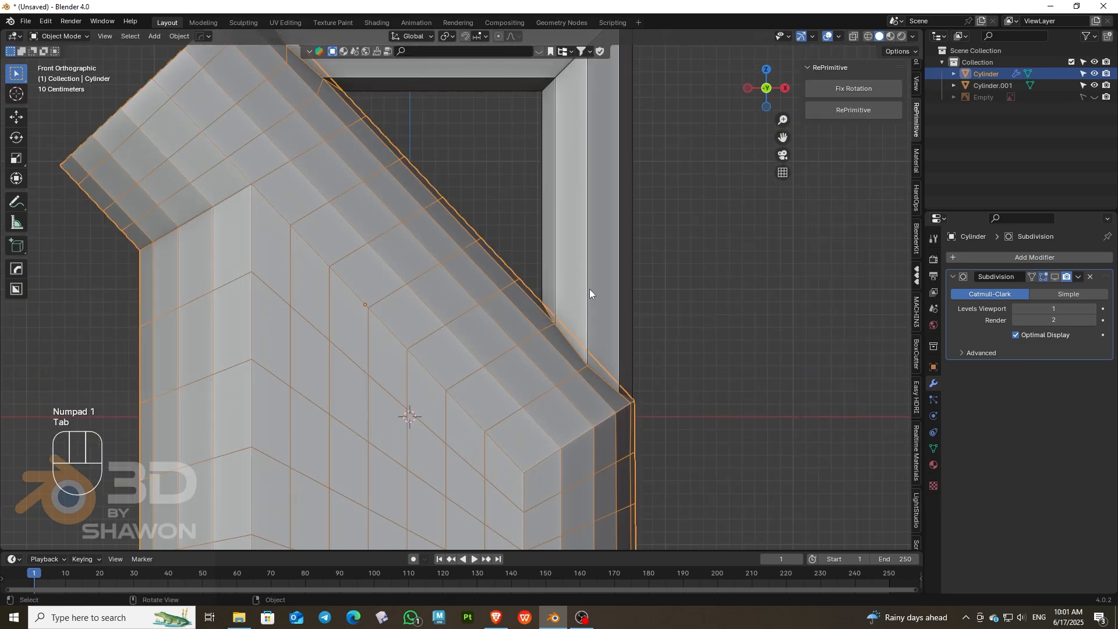
{"action": "left_click", "coordinate": [609, 214]}
{"action": "key", "text": "Tab"}
{"action": "left_click", "coordinate": [853, 36]}
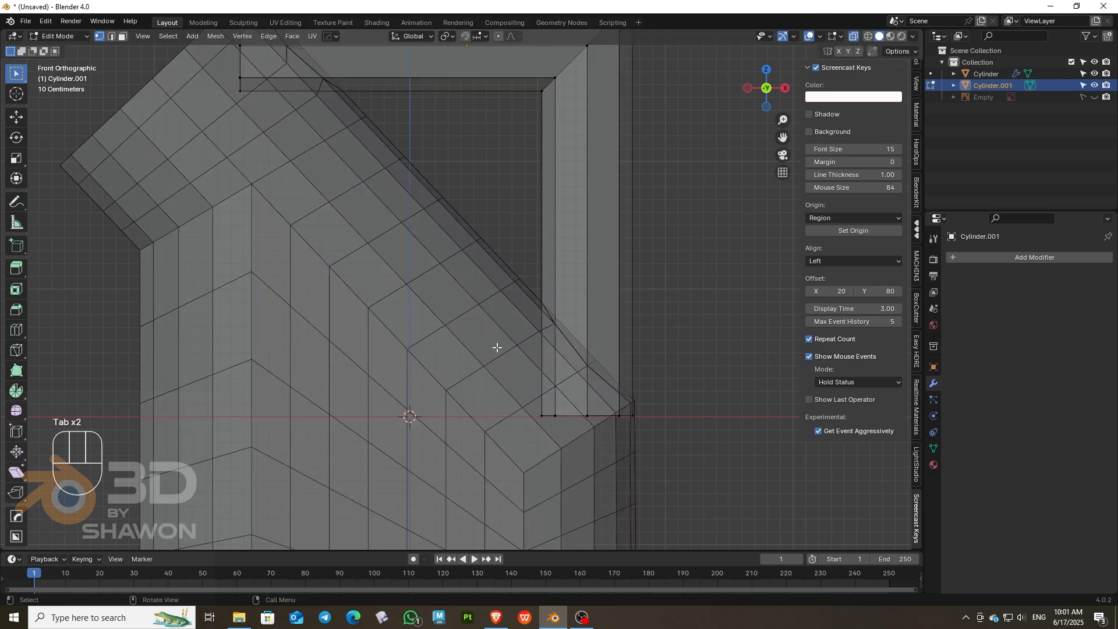
Step: Move the handle's whole vertical leg about 0.0095 m outward along X to line up with the body's side, with X-ray off again
{"action": "left_click_drag", "start_coordinate": [538, 345], "coordinate": [719, 461]}
{"action": "scroll", "coordinate": [682, 368], "scroll_direction": "down", "scroll_amount": 2}
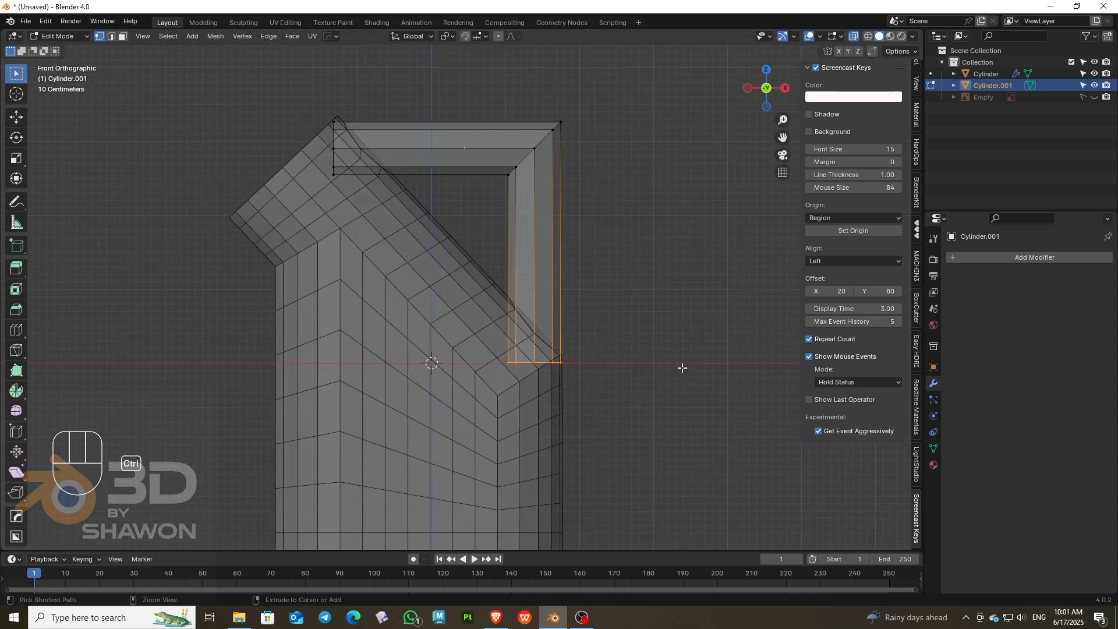
{"action": "key", "text": "ctrl+KP_Add"}
{"action": "scroll", "coordinate": [681, 369], "scroll_direction": "up", "scroll_amount": 5}
{"action": "key", "text": "g"}
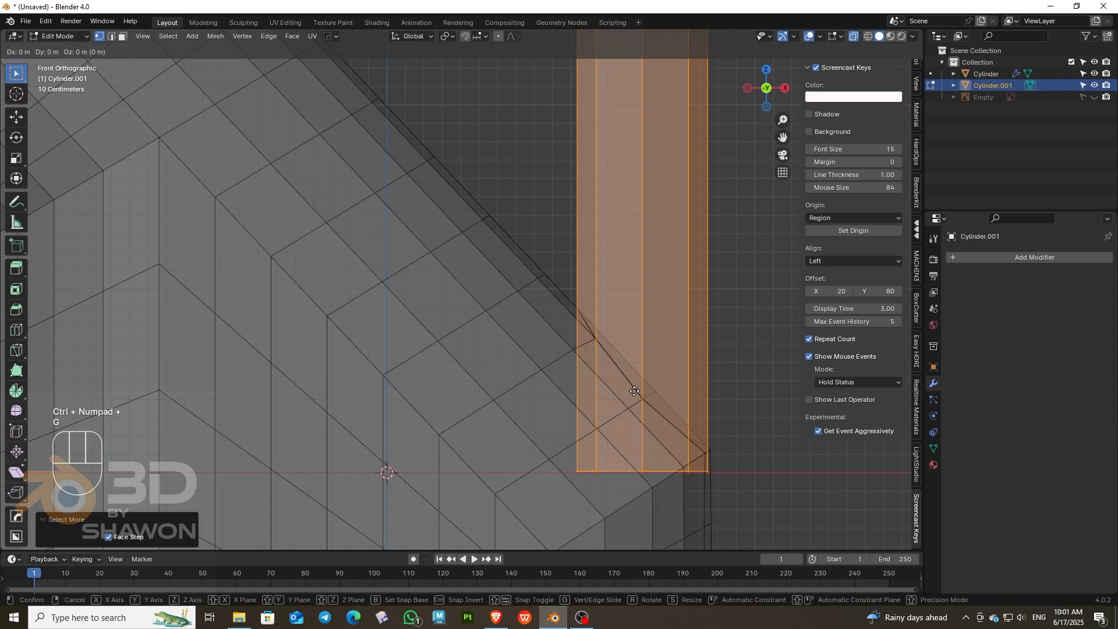
{"action": "key", "text": "x"}
{"action": "left_click", "coordinate": [637, 393]}
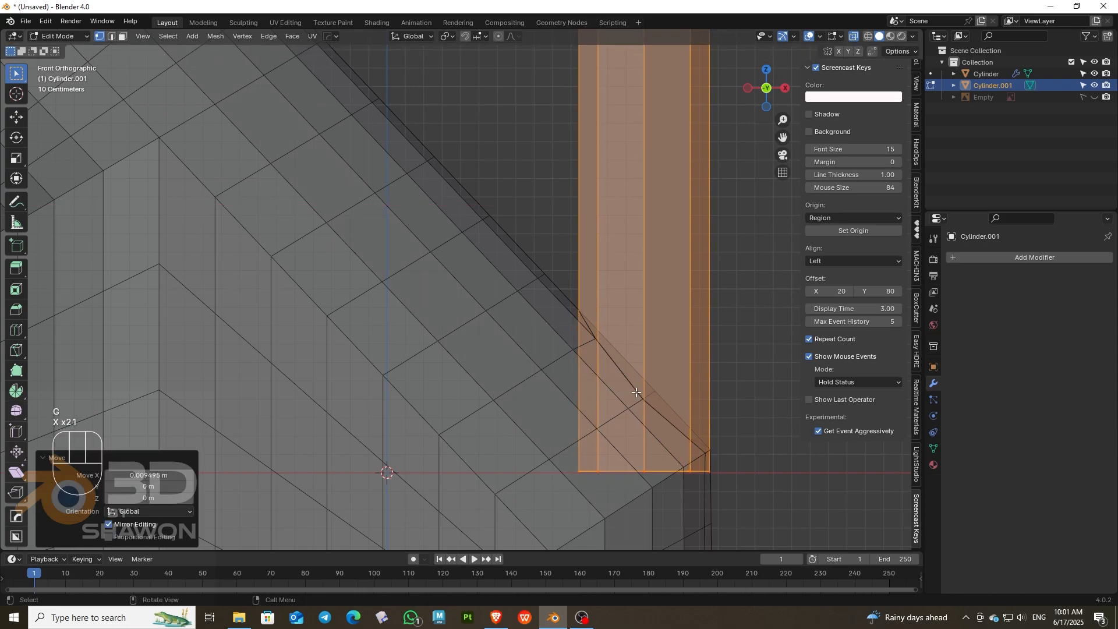
{"action": "left_click", "coordinate": [853, 37]}
Step: Switch the handle mesh to edge selection in the front view
{"action": "scroll", "coordinate": [735, 137], "scroll_direction": "down", "scroll_amount": 3}
{"action": "left_click_drag", "start_coordinate": [765, 90], "coordinate": [858, 283]}
{"action": "key", "text": "KP_1"}
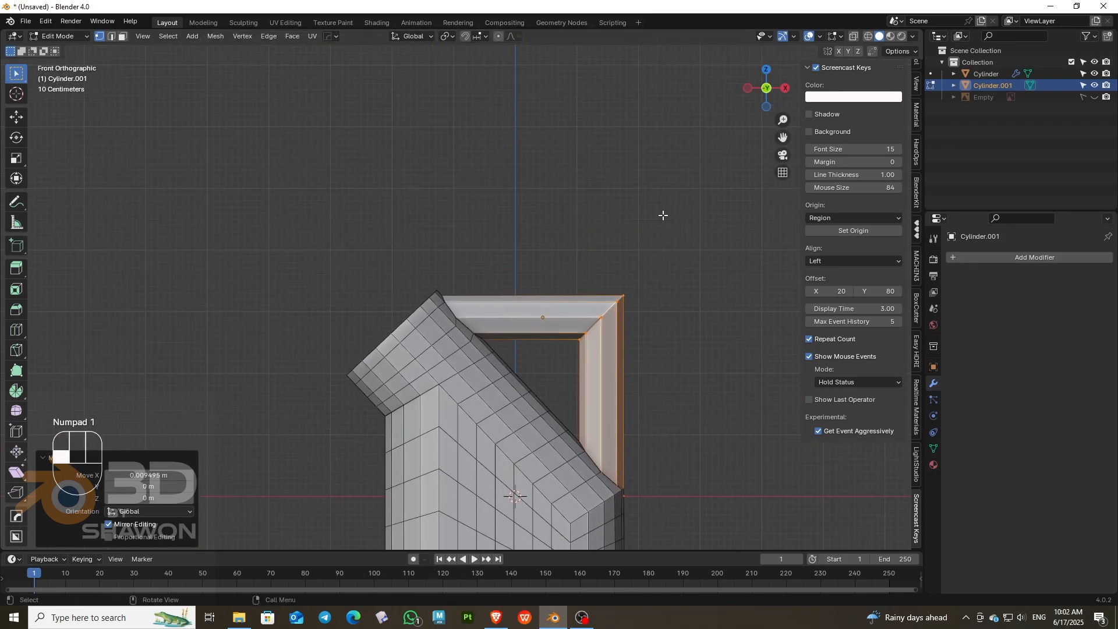
{"action": "scroll", "coordinate": [662, 215], "scroll_direction": "up", "scroll_amount": 4}
{"action": "left_click_drag", "start_coordinate": [782, 137], "coordinate": [703, 67]}
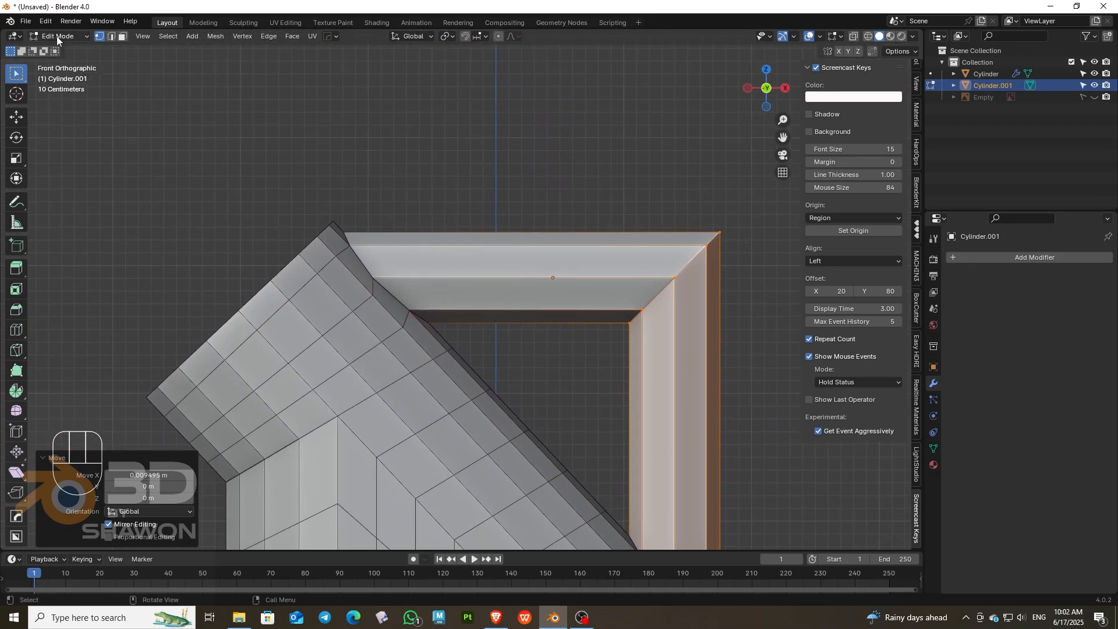
{"action": "left_click", "coordinate": [112, 36]}
{"action": "scroll", "coordinate": [544, 288], "scroll_direction": "down", "scroll_amount": 1}
{"action": "key", "text": "ctrl+r"}
{"action": "key", "text": "ctrl+r"}
{"action": "right_click", "coordinate": [555, 245]}
{"action": "scroll", "coordinate": [543, 254], "scroll_direction": "down", "scroll_amount": 2}
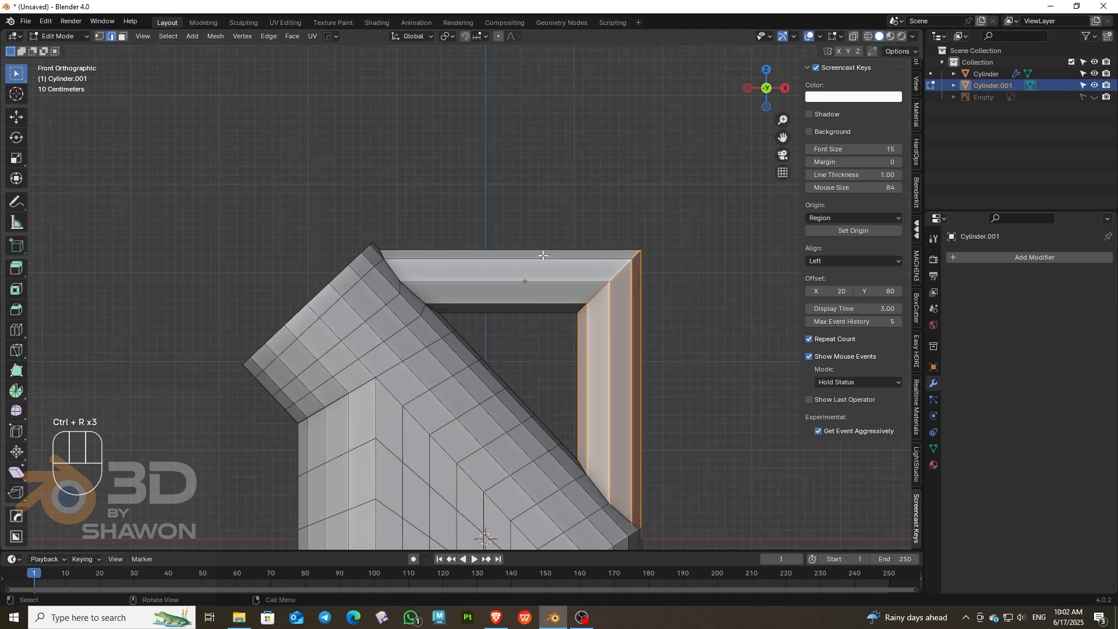
Step: Knife-cut a vertical line all the way through the handle's horizontal leg
{"action": "key", "text": "k"}
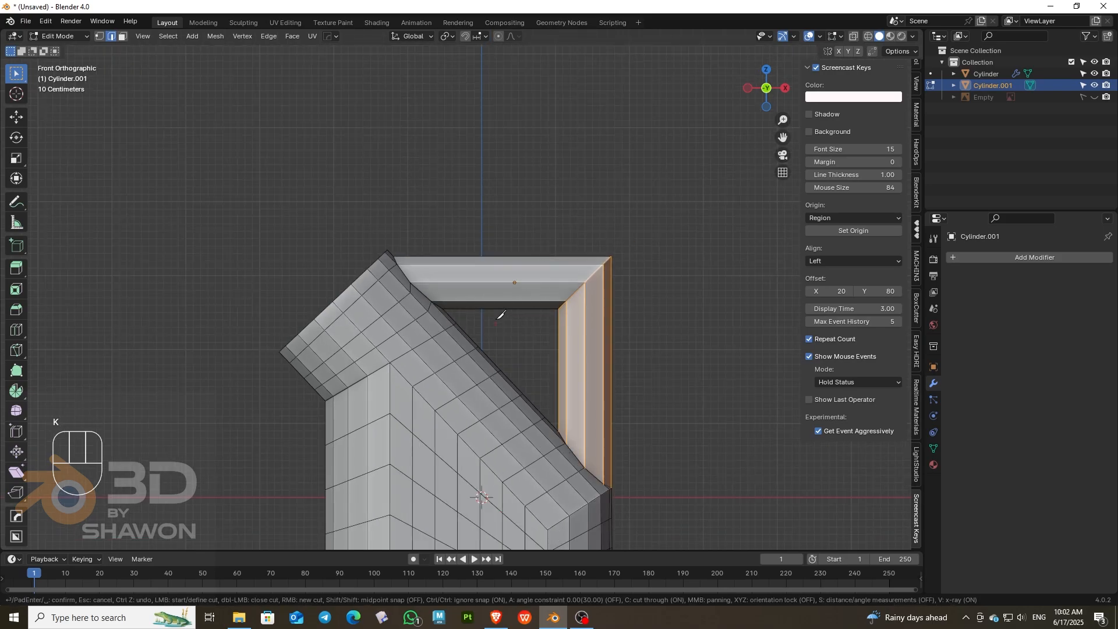
{"action": "key", "text": "Return"}
{"action": "scroll", "coordinate": [492, 286], "scroll_direction": "up", "scroll_amount": 4}
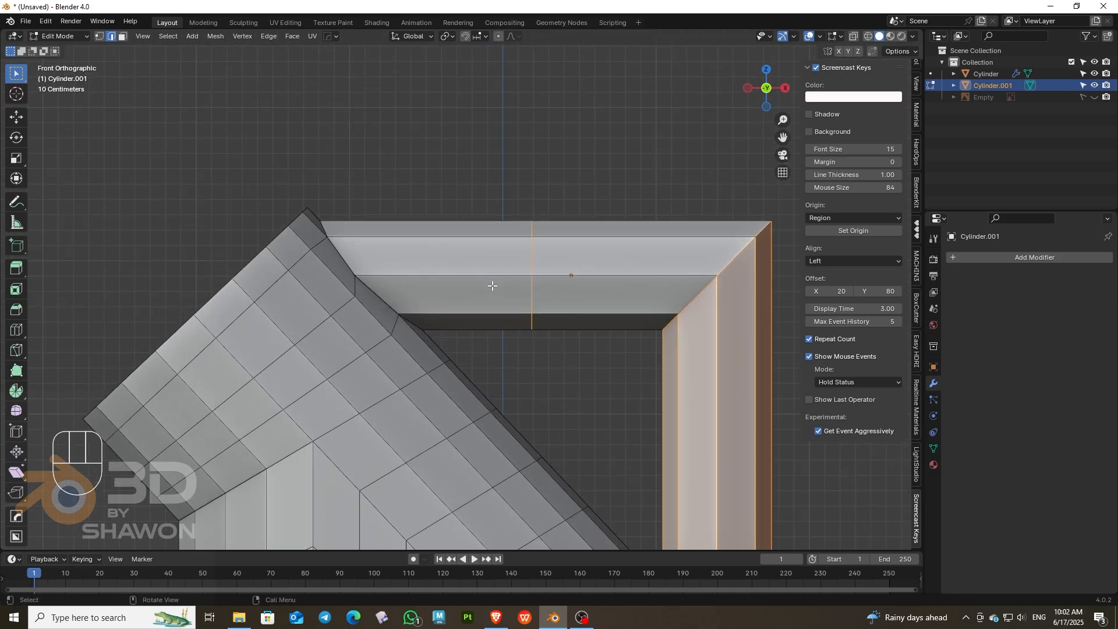
Step: Move the new edge loop on the horizontal leg about 0.634 m along X toward the jug body
{"action": "key", "text": "g"}
{"action": "key", "text": "x"}
{"action": "right_click", "coordinate": [532, 269]}
{"action": "left_click", "coordinate": [533, 248]}
{"action": "key", "text": "g"}
{"action": "key", "text": "x"}
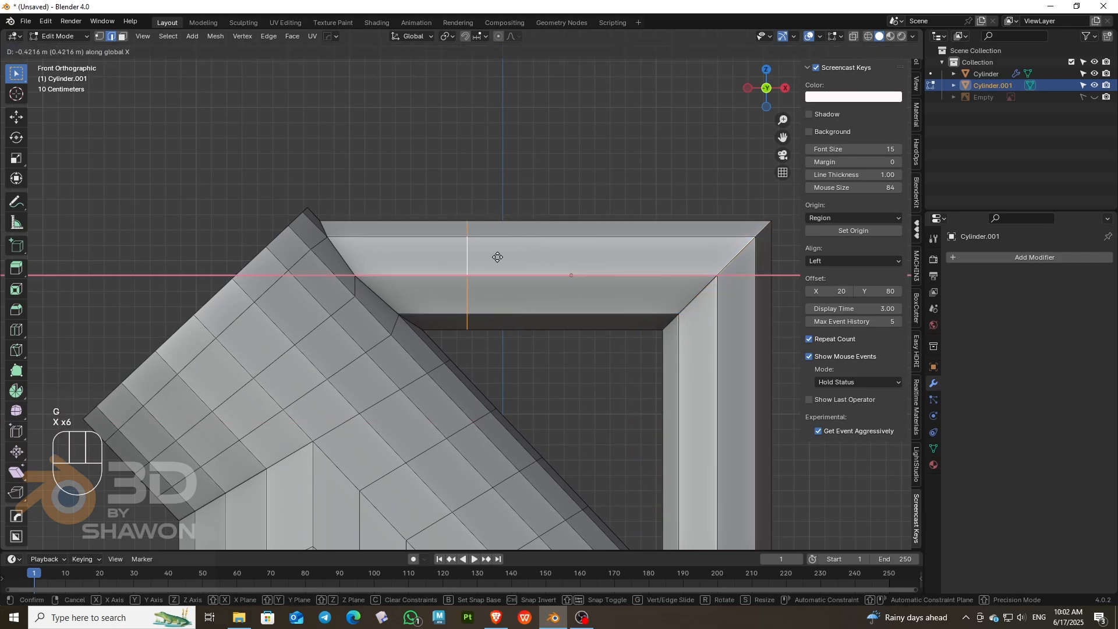
{"action": "left_click", "coordinate": [468, 257]}
{"action": "scroll", "coordinate": [468, 257], "scroll_direction": "down", "scroll_amount": 4}
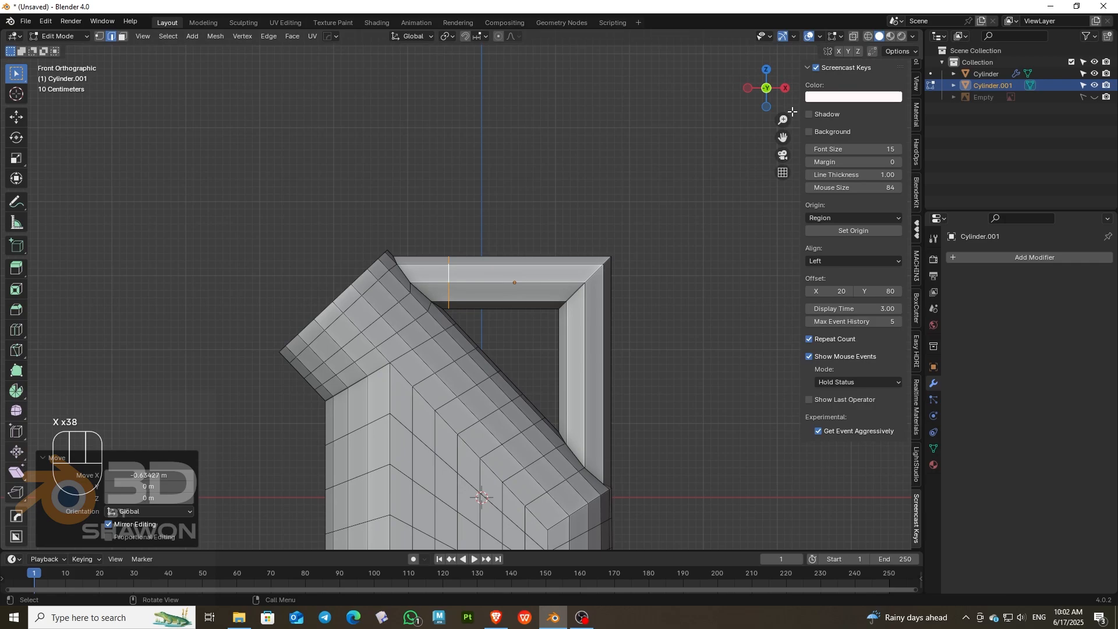
Step: Knife-cut a horizontal line all the way through the handle's vertical leg
{"action": "middle_click_drag", "start_coordinate": [468, 257], "coordinate": [438, 181], "text": "shift"}
{"action": "scroll", "coordinate": [535, 255], "scroll_direction": "up", "scroll_amount": 1}
{"action": "key", "text": "k"}
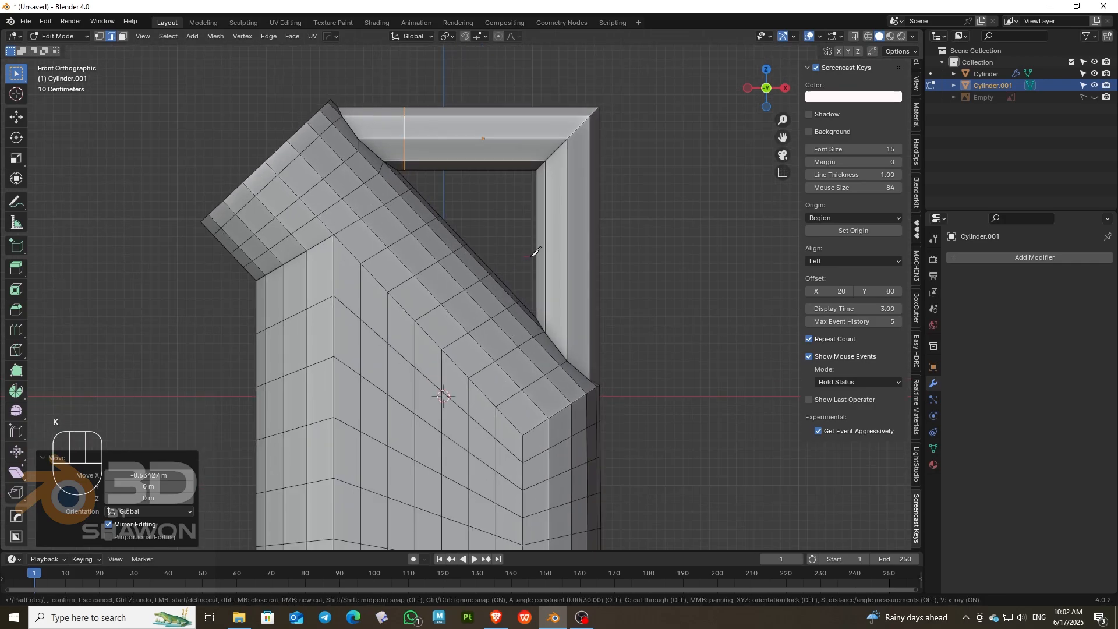
{"action": "key", "text": "x"}
{"action": "left_click", "coordinate": [746, 265]}
{"action": "key", "text": "Return"}
Step: Move the new edge loop on the vertical leg about 0.46 m down along Z toward the jug body
{"action": "scroll", "coordinate": [698, 266], "scroll_direction": "up", "scroll_amount": 3}
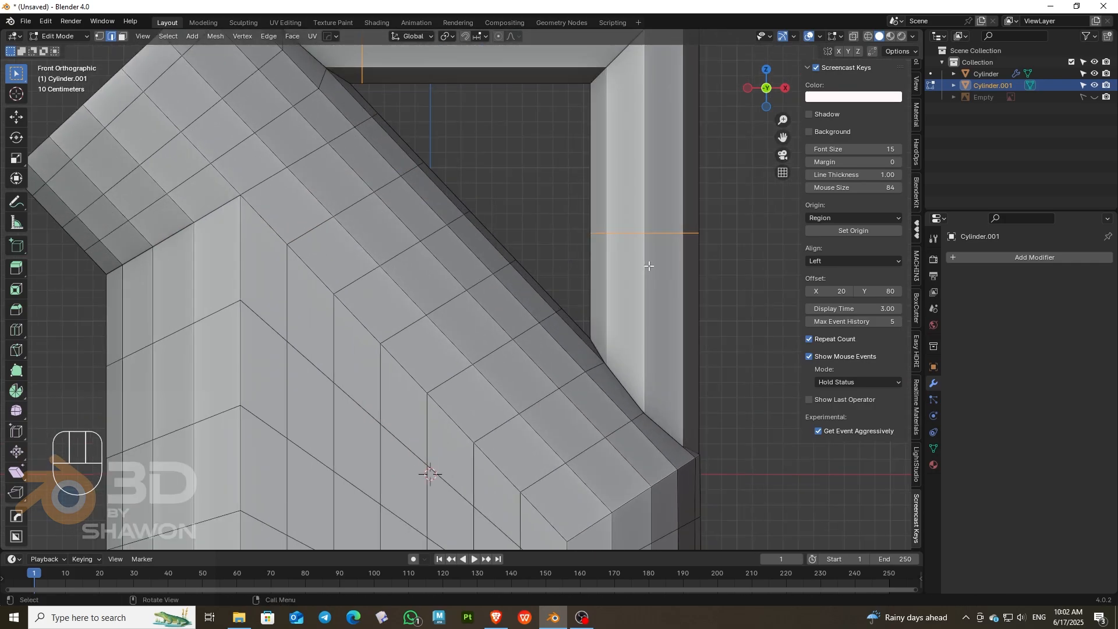
{"action": "key", "text": "g"}
{"action": "key", "text": "z"}
{"action": "right_click", "coordinate": [663, 238]}
{"action": "key", "text": "g"}
{"action": "key", "text": "z"}
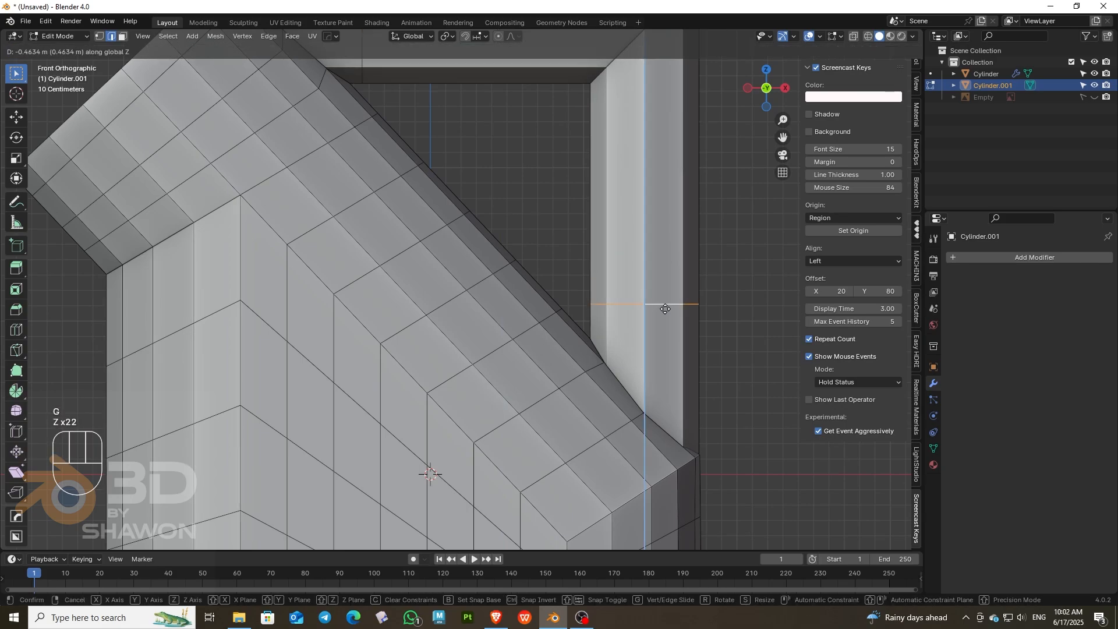
{"action": "left_click", "coordinate": [665, 309]}
{"action": "middle_click_drag", "start_coordinate": [434, 412], "coordinate": [456, 304]}
{"action": "mouse_move", "coordinate": [761, 96]}
{"action": "left_mouse_down"}
{"action": "mouse_move", "coordinate": [727, 47]}
{"action": "mouse_move", "coordinate": [760, 96]}
{"action": "left_mouse_up"}
Step: Return to object mode and inspect where the handle meets the jug body
{"action": "key", "text": "Tab"}
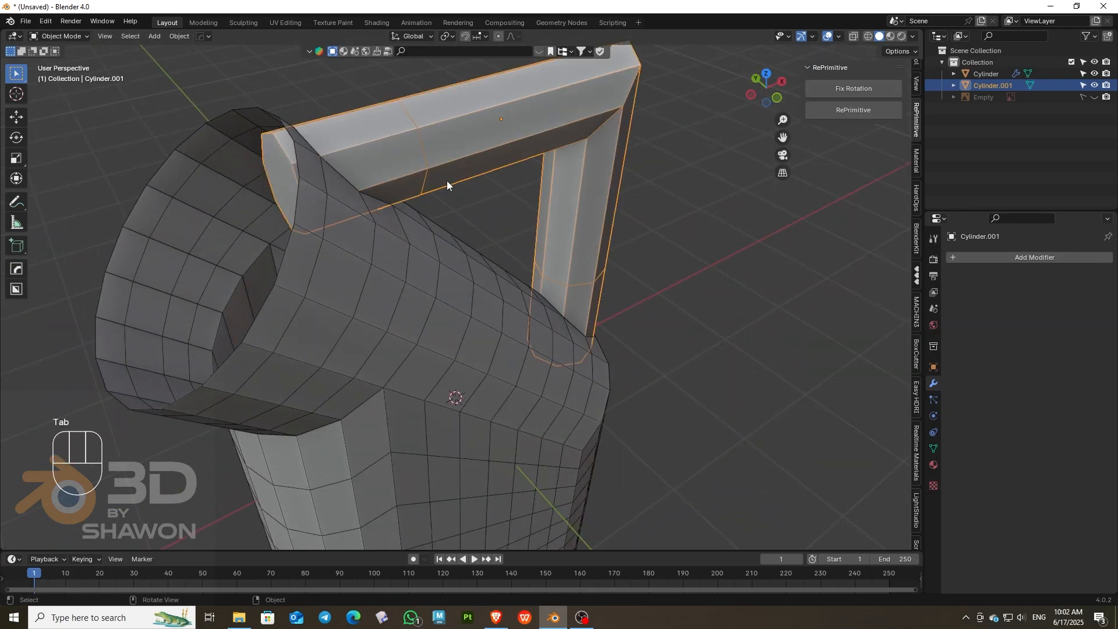
{"action": "scroll", "coordinate": [350, 184], "scroll_direction": "down", "scroll_amount": 4}
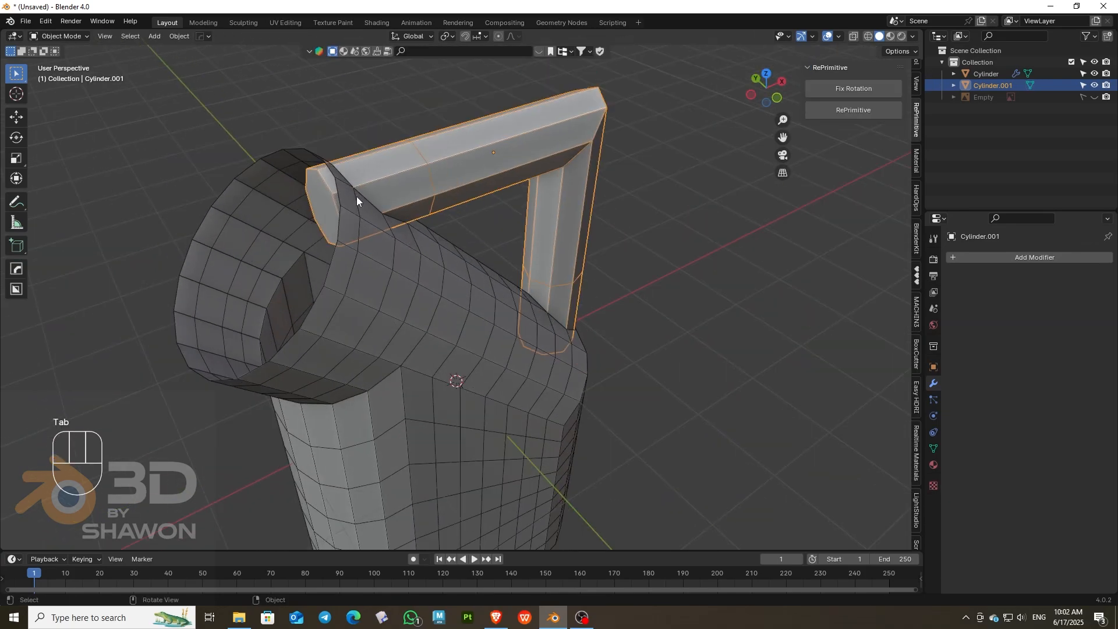
{"action": "key", "text": "KP_1"}
{"action": "left_click_drag", "start_coordinate": [766, 87], "coordinate": [750, 101]}
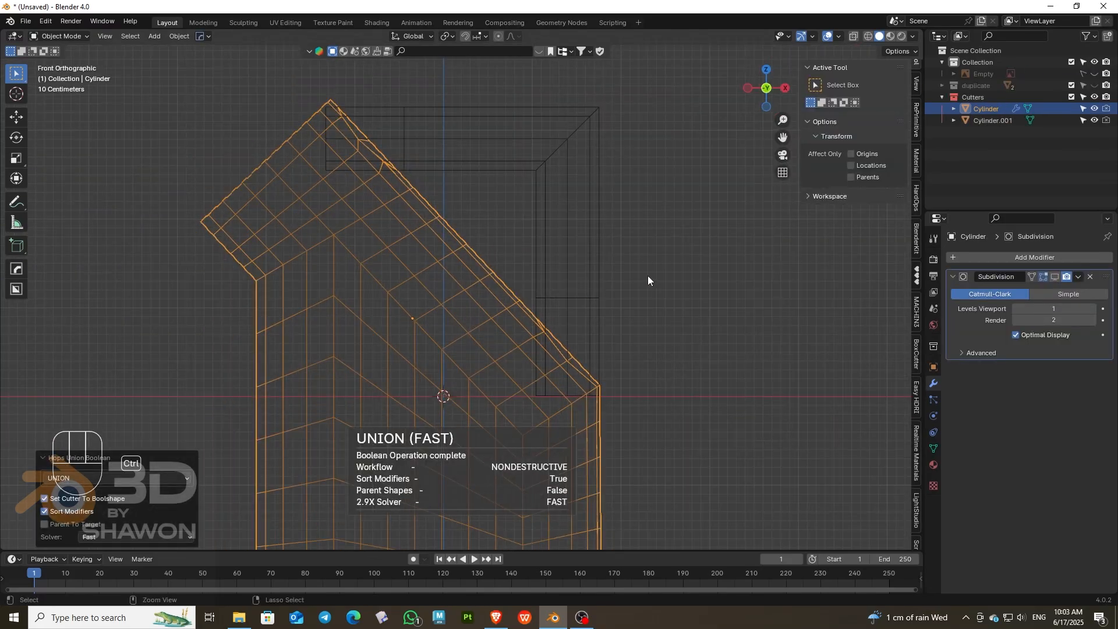
Step: Undo the Boolean union and try a Boolean difference between the body and the handle
{"action": "key", "text": "ctrl+z"}
{"action": "key", "text": "q"}
{"action": "mouse_move", "coordinate": [528, 250]}
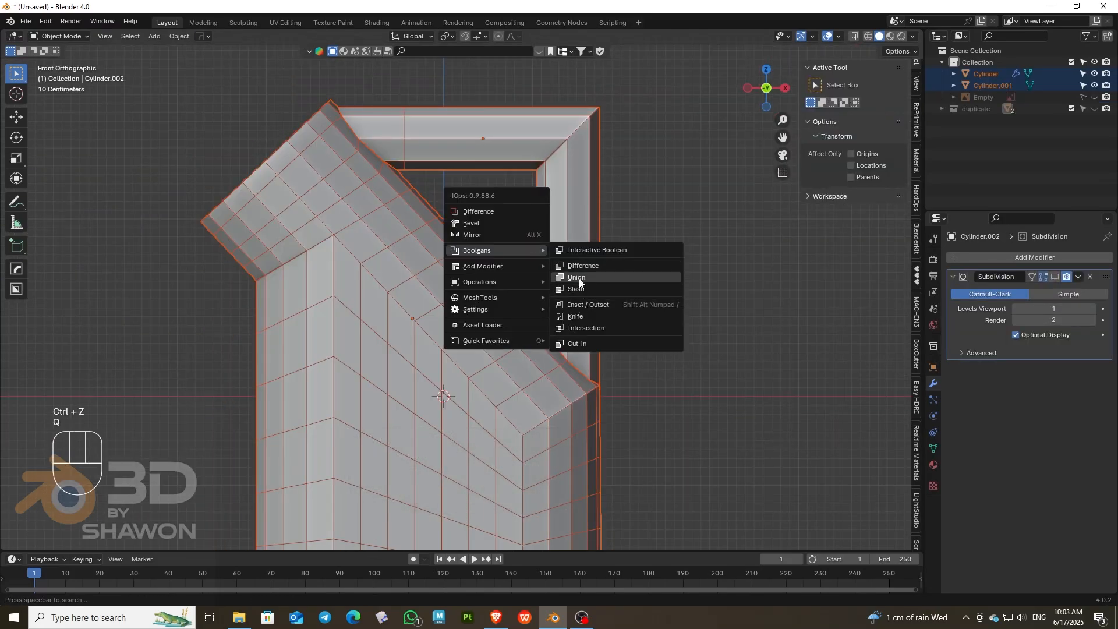
{"action": "left_click", "coordinate": [576, 265]}
{"action": "key", "text": "q"}
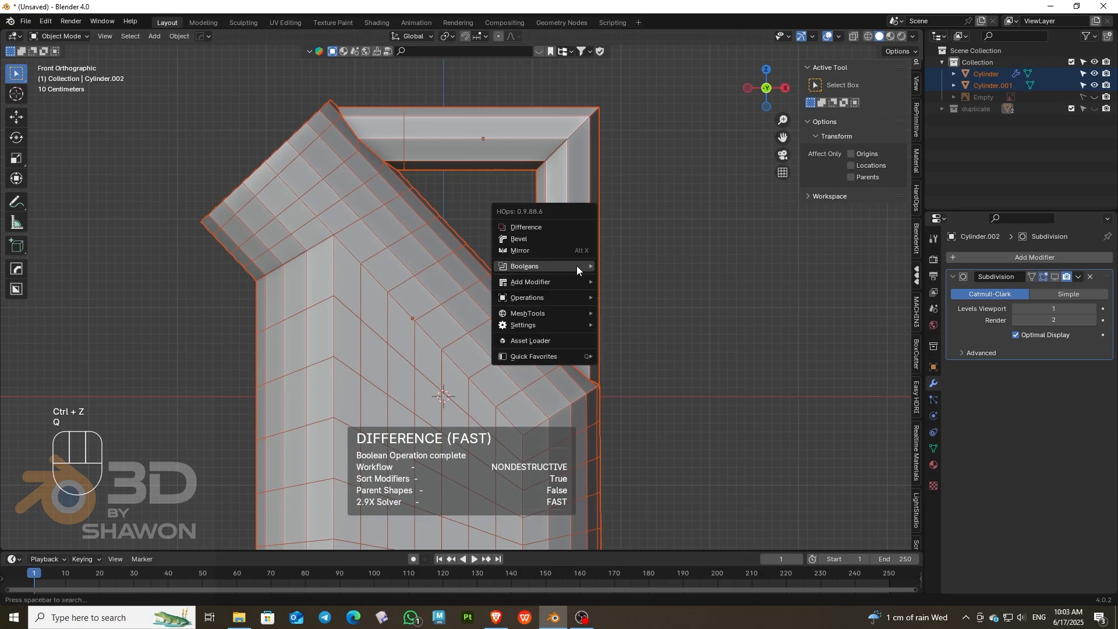
Step: Apply a HardOps Boolean union to the handle and the jug body, with the body as the active object
{"action": "left_click", "coordinate": [456, 128]}
{"action": "left_click", "coordinate": [344, 231], "text": "shift"}
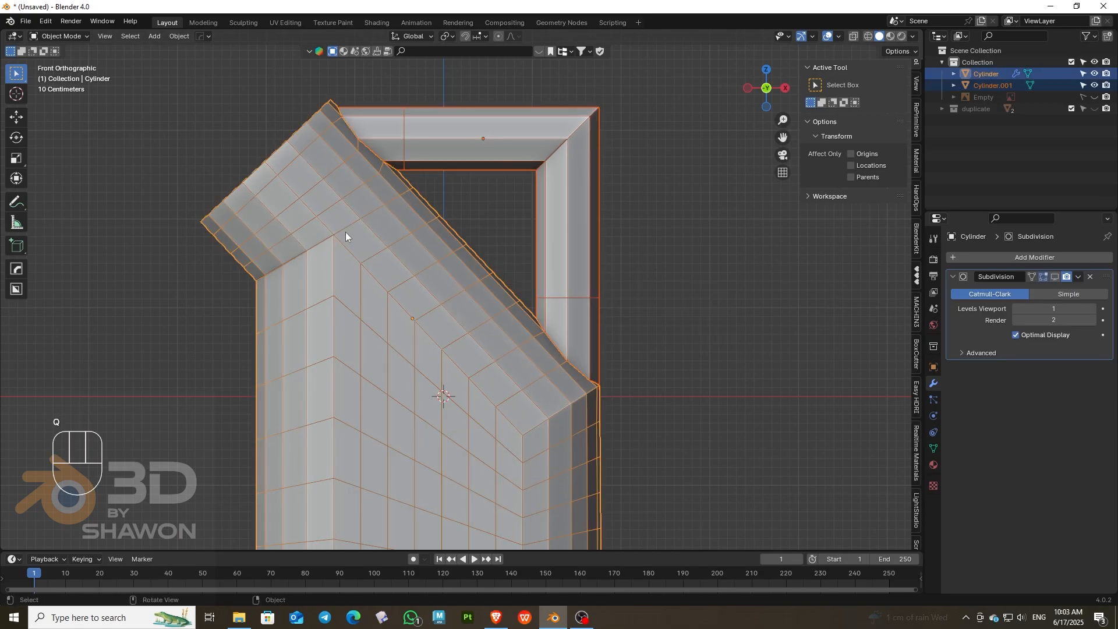
{"action": "scroll", "coordinate": [345, 232], "scroll_direction": "down", "scroll_amount": 1}
{"action": "key", "text": "q"}
{"action": "left_click", "coordinate": [402, 250]}
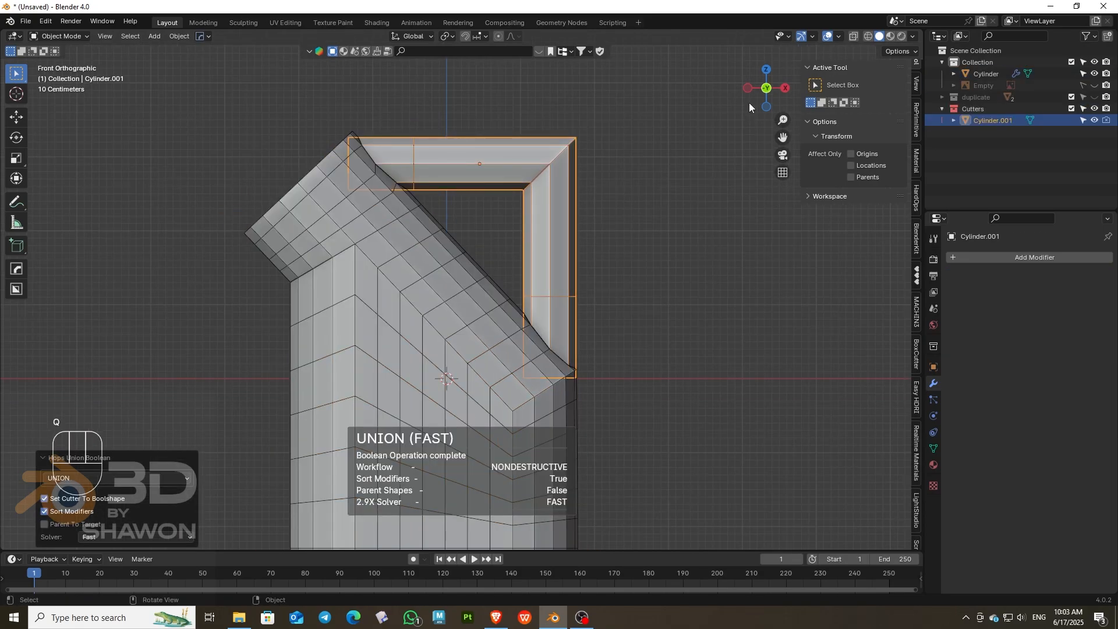
{"action": "left_click_drag", "start_coordinate": [749, 102], "coordinate": [799, 163]}
Step: Remove the Subdivision modifier from the jug body and apply its Boolean modifier
{"action": "left_click", "coordinate": [664, 184]}
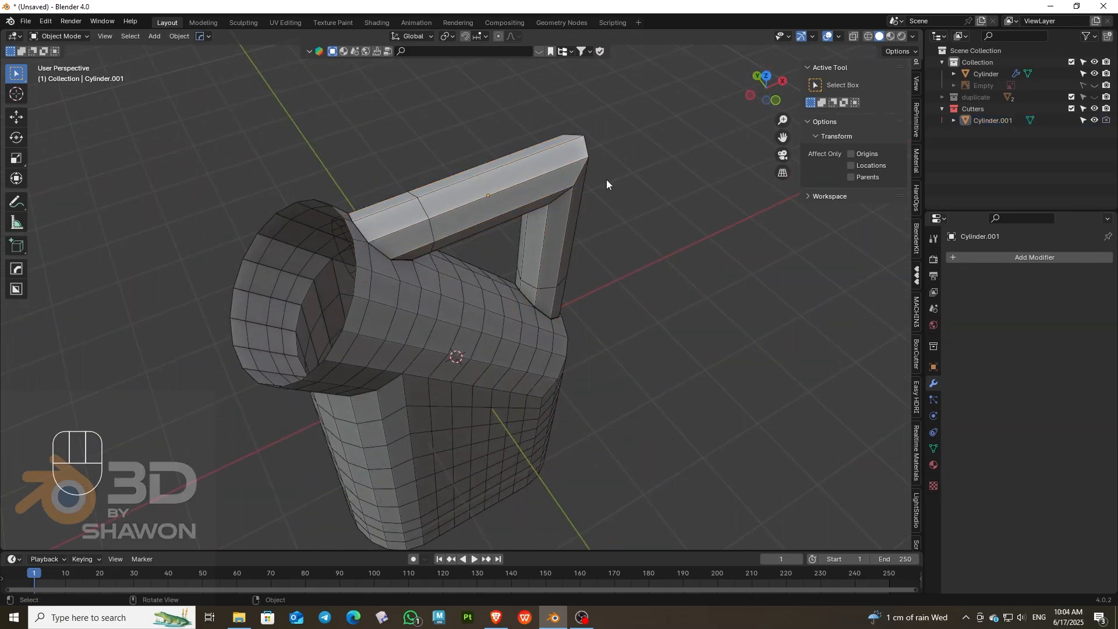
{"action": "left_click", "coordinate": [416, 183]}
{"action": "left_click", "coordinate": [1089, 277]}
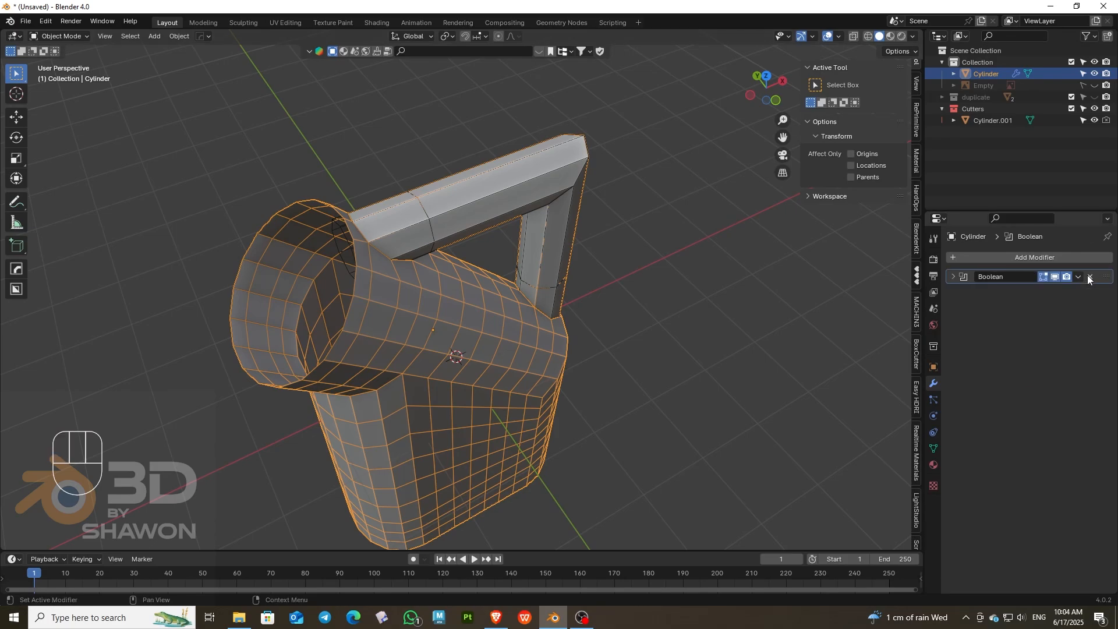
{"action": "left_click", "coordinate": [1079, 276]}
{"action": "left_click", "coordinate": [1032, 285]}
Step: Delete the separate handle object left in the Cutters collection
{"action": "left_click", "coordinate": [737, 272]}
{"action": "left_click", "coordinate": [336, 233]}
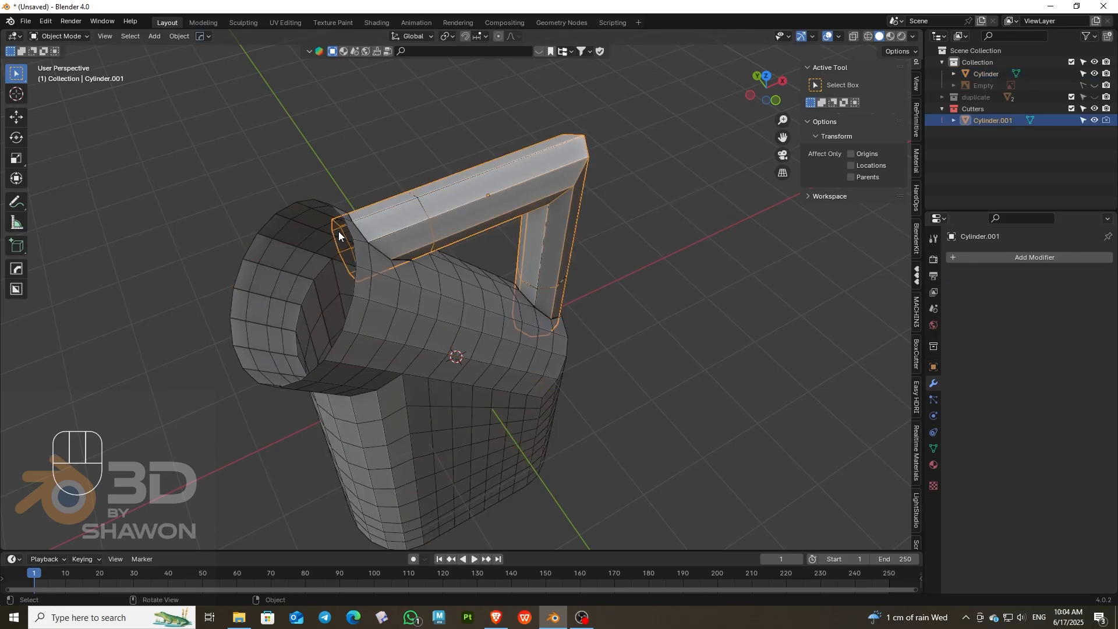
{"action": "key", "text": "Delete"}
{"action": "left_click_drag", "start_coordinate": [767, 87], "coordinate": [777, 156]}
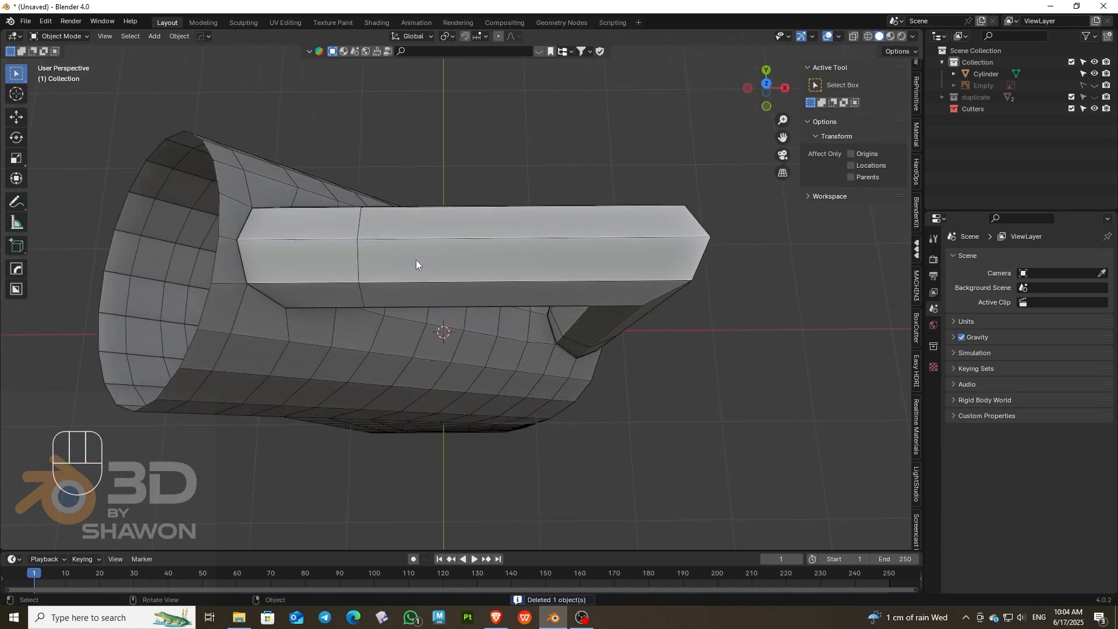
Step: Merge all vertices of the joined jug mesh by distance
{"action": "key", "text": "Tab"}
{"action": "key", "text": "a"}
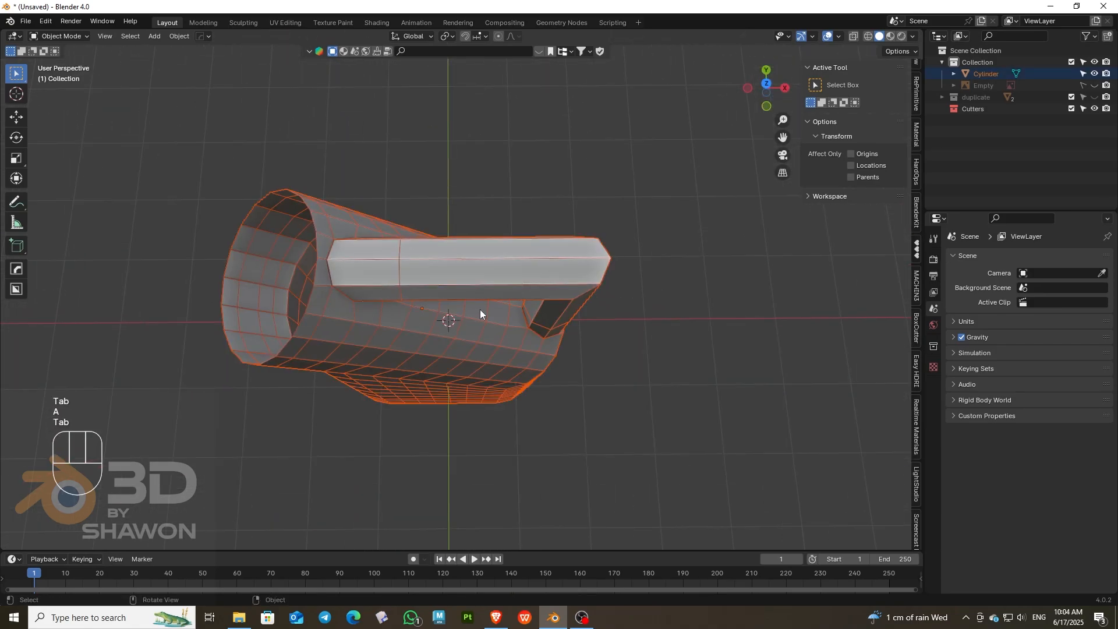
{"action": "key", "text": "Tab"}
{"action": "key", "text": "a"}
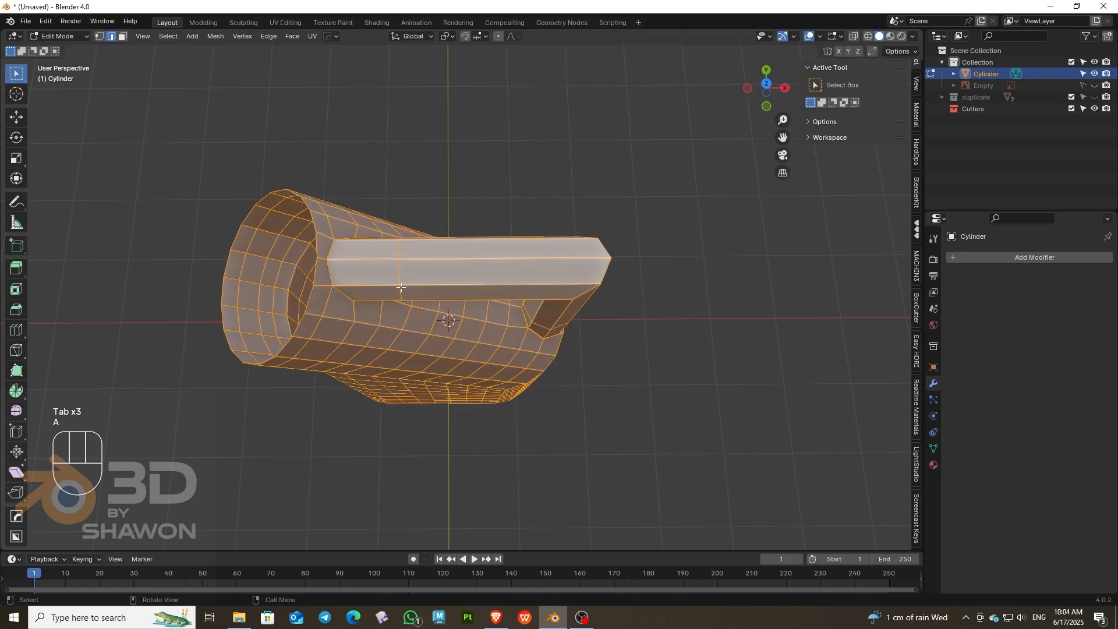
{"action": "scroll", "coordinate": [405, 285], "scroll_direction": "down", "scroll_amount": 1}
{"action": "key", "text": "m"}
{"action": "left_click", "coordinate": [404, 283]}
{"action": "left_click", "coordinate": [711, 304]}
{"action": "scroll", "coordinate": [347, 281], "scroll_direction": "up", "scroll_amount": 5}
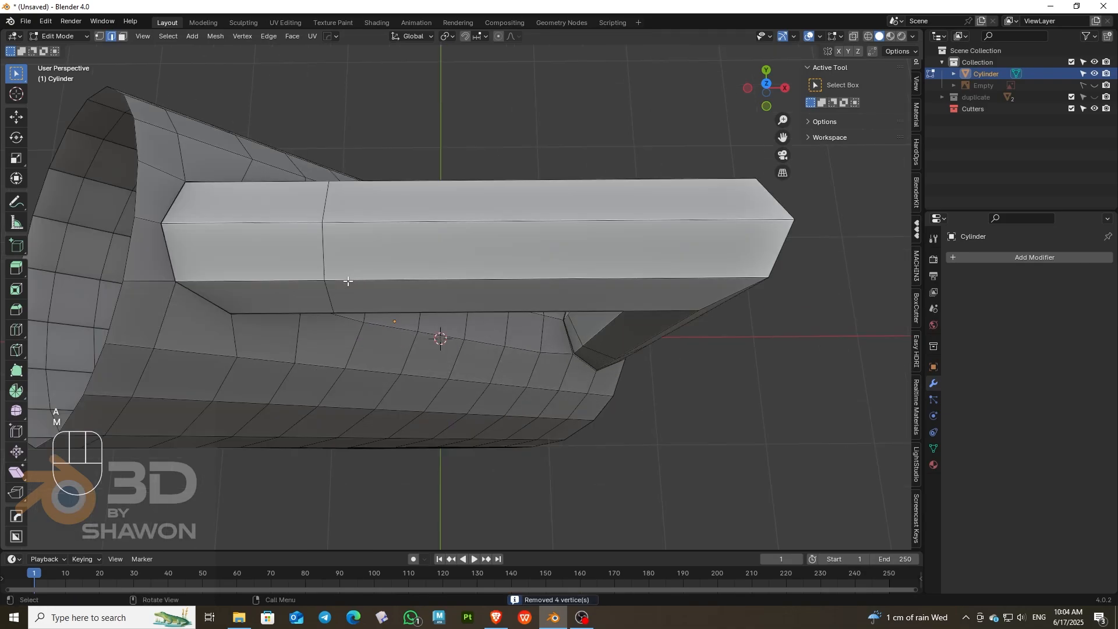
Step: Vertex-slide the extra vertex at the horizontal leg's body end toward the handle's neighboring corner vertex
{"action": "left_click", "coordinate": [99, 36]}
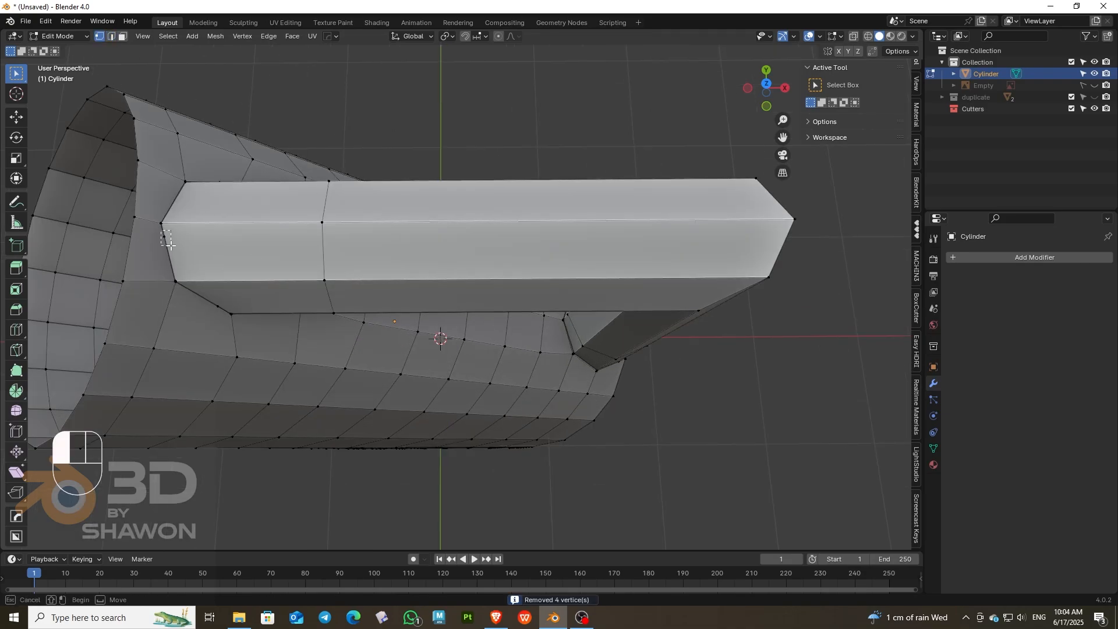
{"action": "left_click_drag", "start_coordinate": [168, 244], "coordinate": [169, 246]}
{"action": "key", "text": "ctrl+x"}
{"action": "key", "text": "ctrl+z"}
{"action": "key", "text": "g"}
{"action": "key", "text": "g"}
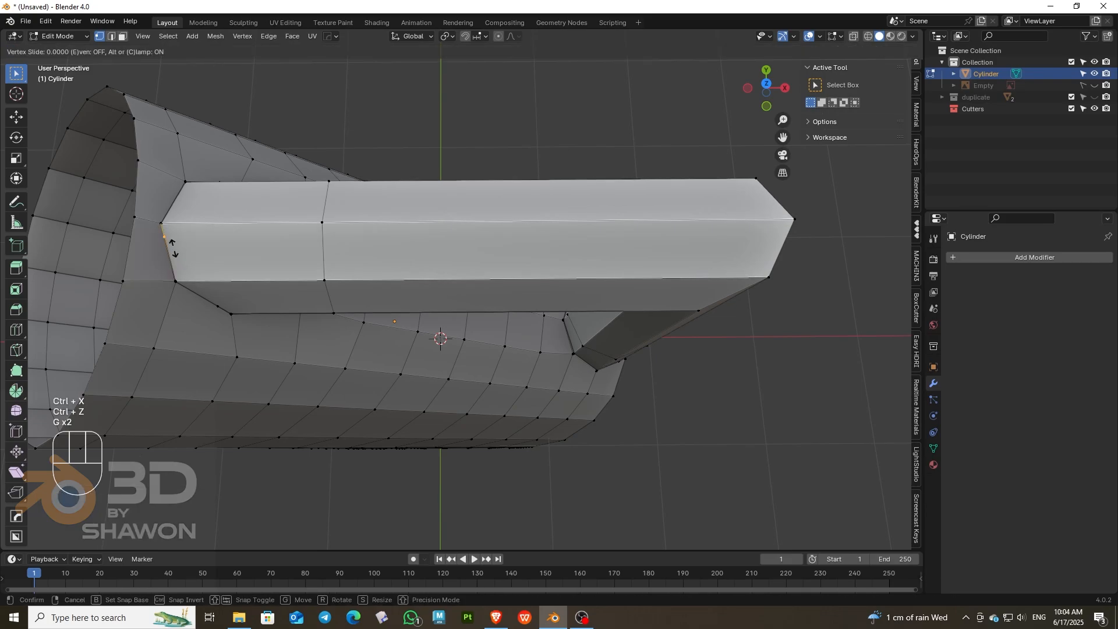
{"action": "left_click", "coordinate": [165, 228]}
{"action": "left_click", "coordinate": [176, 284]}
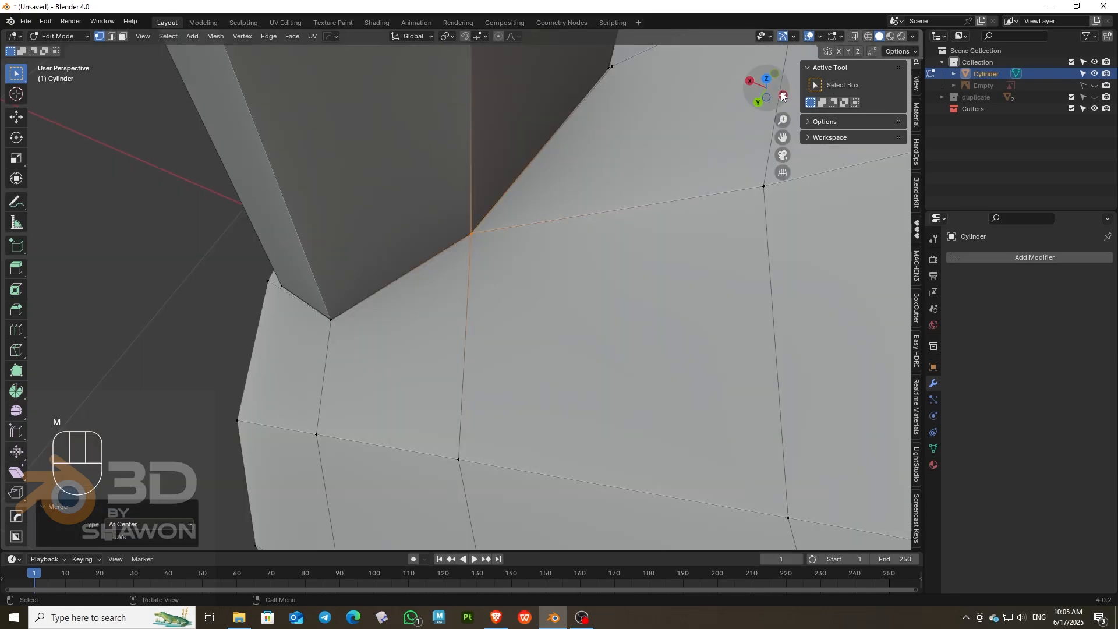
Step: Merge the close vertex pair at the base of the handle's vertical leg at their center
{"action": "left_click_drag", "start_coordinate": [783, 96], "coordinate": [841, 104]}
{"action": "left_click_drag", "start_coordinate": [544, 274], "coordinate": [607, 323]}
{"action": "key", "text": "m"}
{"action": "left_click", "coordinate": [606, 321]}
{"action": "scroll", "coordinate": [526, 295], "scroll_direction": "down", "scroll_amount": 3}
{"action": "left_click_drag", "start_coordinate": [782, 95], "coordinate": [734, 83]}
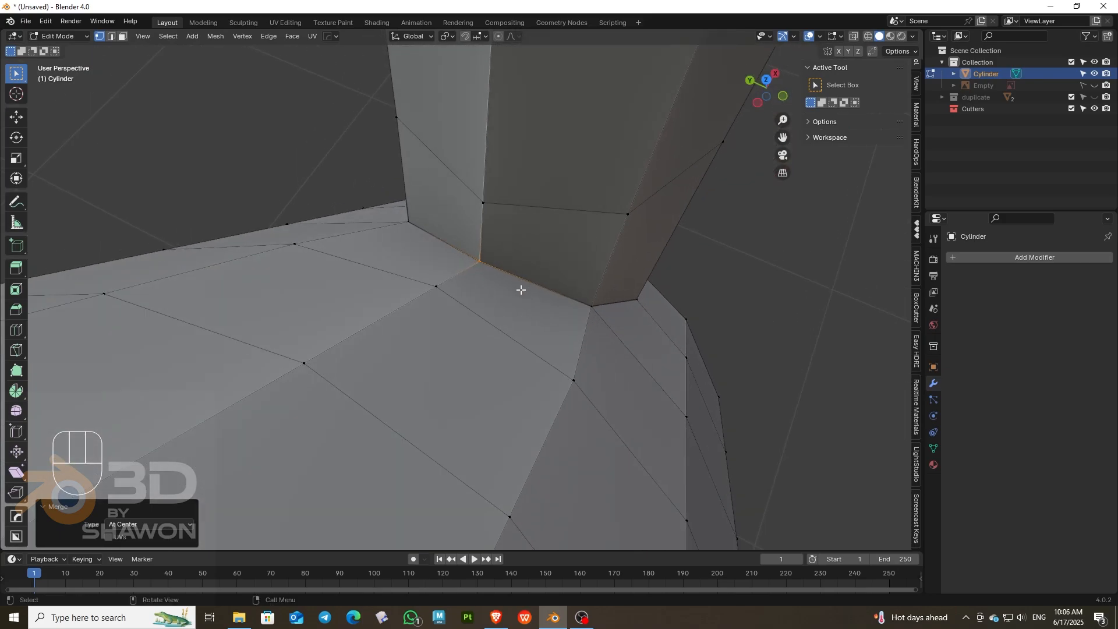
Step: With X-ray display on, select the other close vertices at the handle's lower body junction and merge them at their center
{"action": "left_click", "coordinate": [854, 36]}
{"action": "scroll", "coordinate": [511, 207], "scroll_direction": "up", "scroll_amount": 2}
{"action": "scroll", "coordinate": [512, 208], "scroll_direction": "down", "scroll_amount": 2}
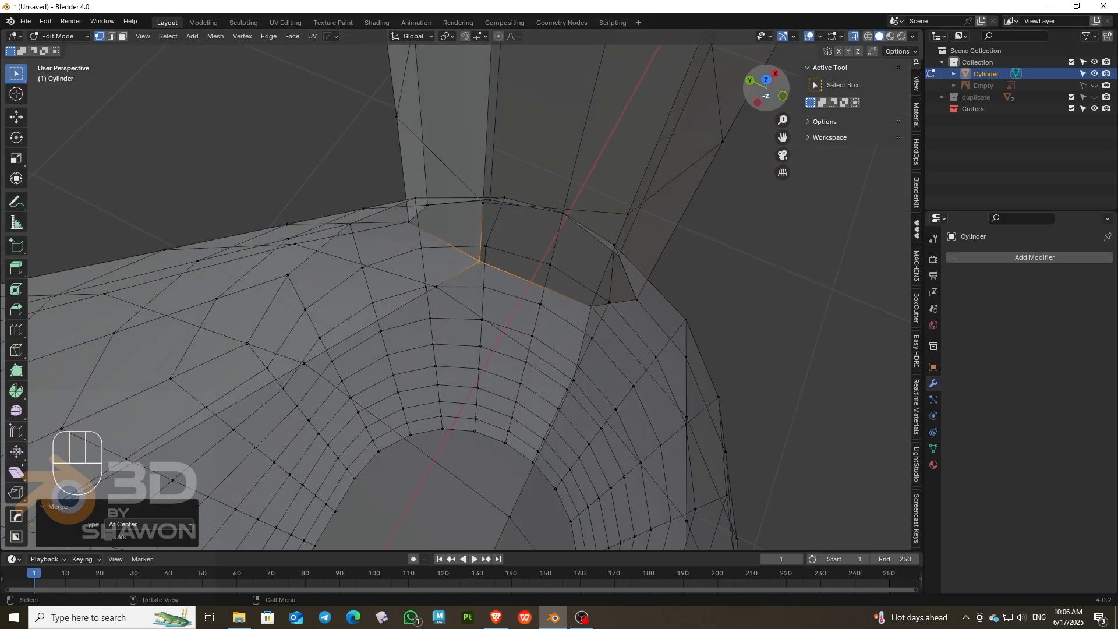
{"action": "left_click_drag", "start_coordinate": [765, 96], "coordinate": [686, 76]}
{"action": "left_click_drag", "start_coordinate": [446, 301], "coordinate": [463, 311]}
{"action": "key", "text": "m"}
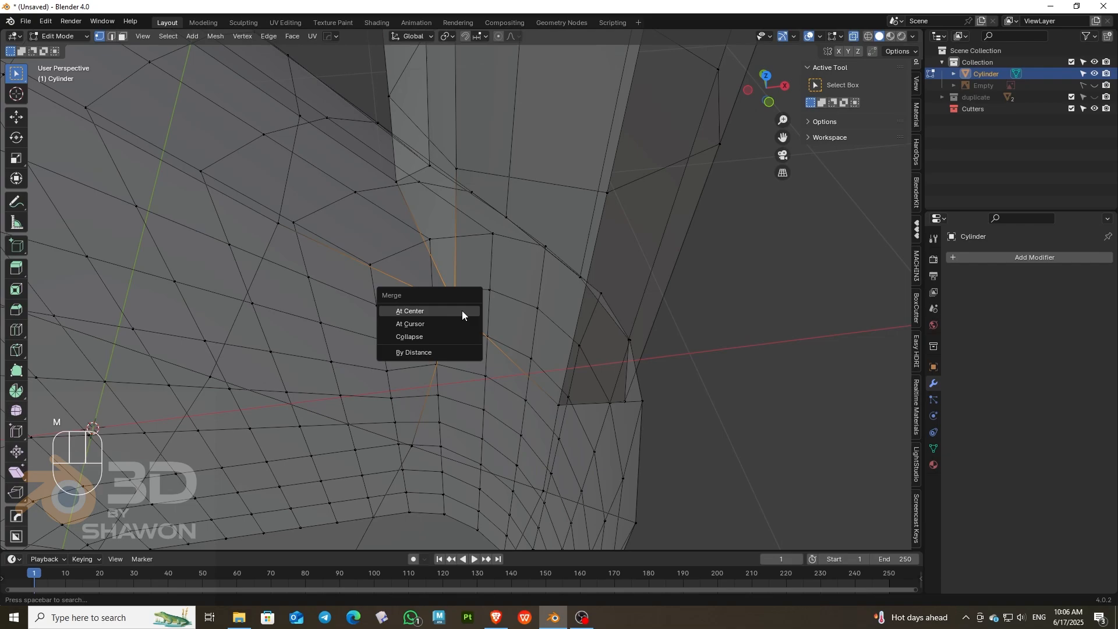
{"action": "left_click", "coordinate": [462, 310]}
{"action": "scroll", "coordinate": [464, 303], "scroll_direction": "down", "scroll_amount": 3}
{"action": "left_click", "coordinate": [854, 36]}
Step: Slide the edge loop around the handle's vertical leg slightly down toward its base, by a factor of about 0.05
{"action": "left_click_drag", "start_coordinate": [766, 90], "coordinate": [1095, 36]}
{"action": "scroll", "coordinate": [460, 291], "scroll_direction": "up", "scroll_amount": 3}
{"action": "left_click", "coordinate": [441, 369]}
{"action": "scroll", "coordinate": [462, 370], "scroll_direction": "down", "scroll_amount": 2}
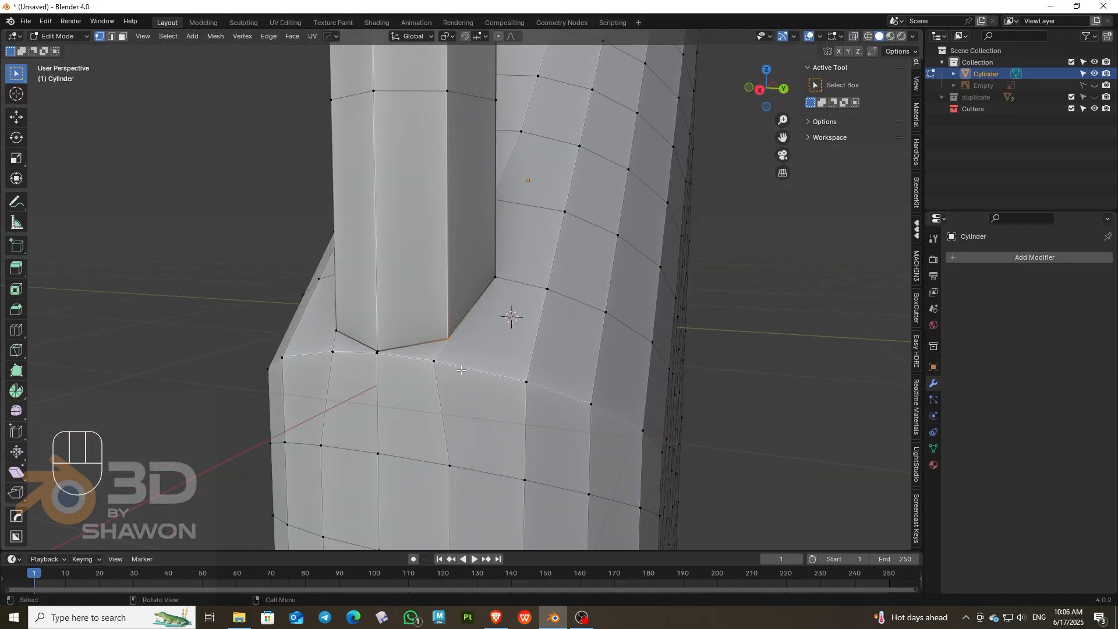
{"action": "left_click", "coordinate": [112, 38]}
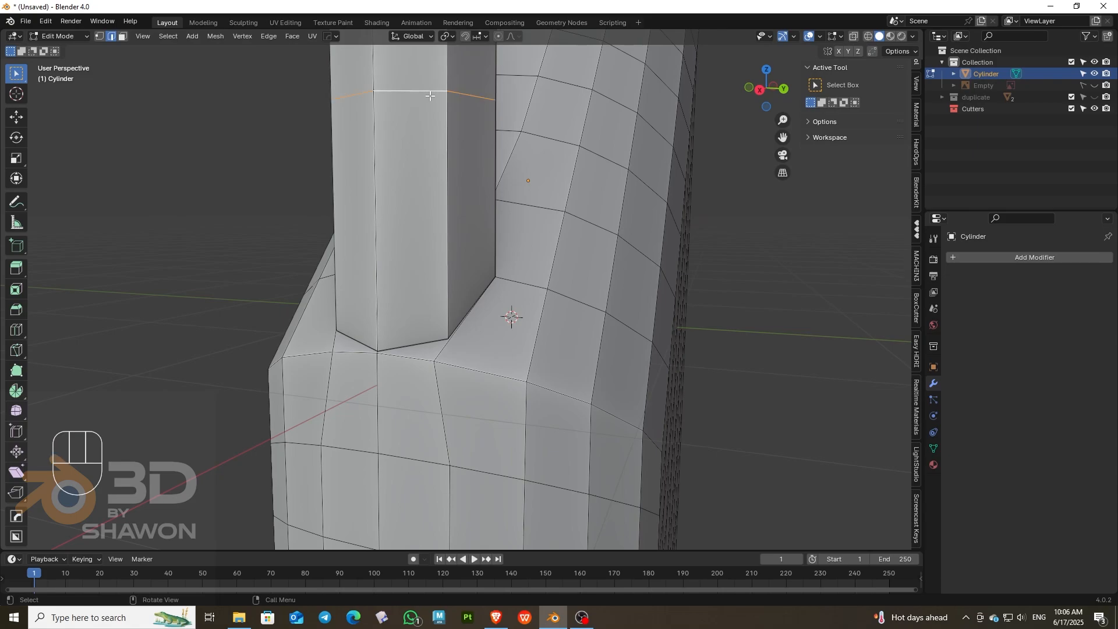
{"action": "key", "text": "g"}
{"action": "key", "text": "g"}
{"action": "left_click", "coordinate": [429, 118]}
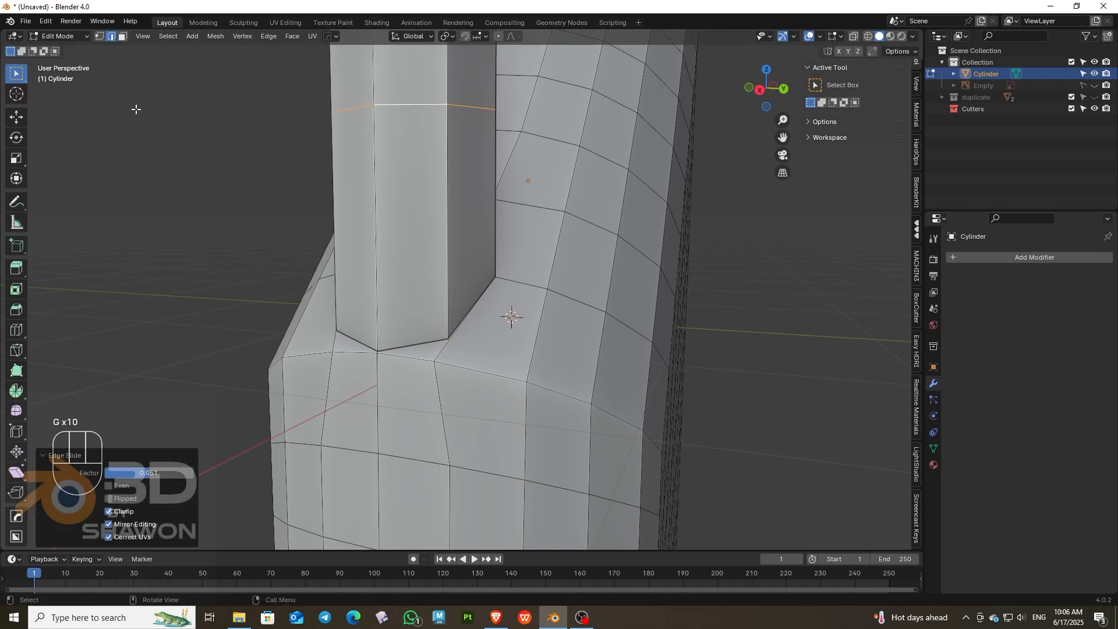
Step: Move the vertical leg's base corner vertex onto the neighboring body rim vertex and merge the pair at their center
{"action": "left_click", "coordinate": [99, 37]}
{"action": "key", "text": "g"}
{"action": "key", "text": "g"}
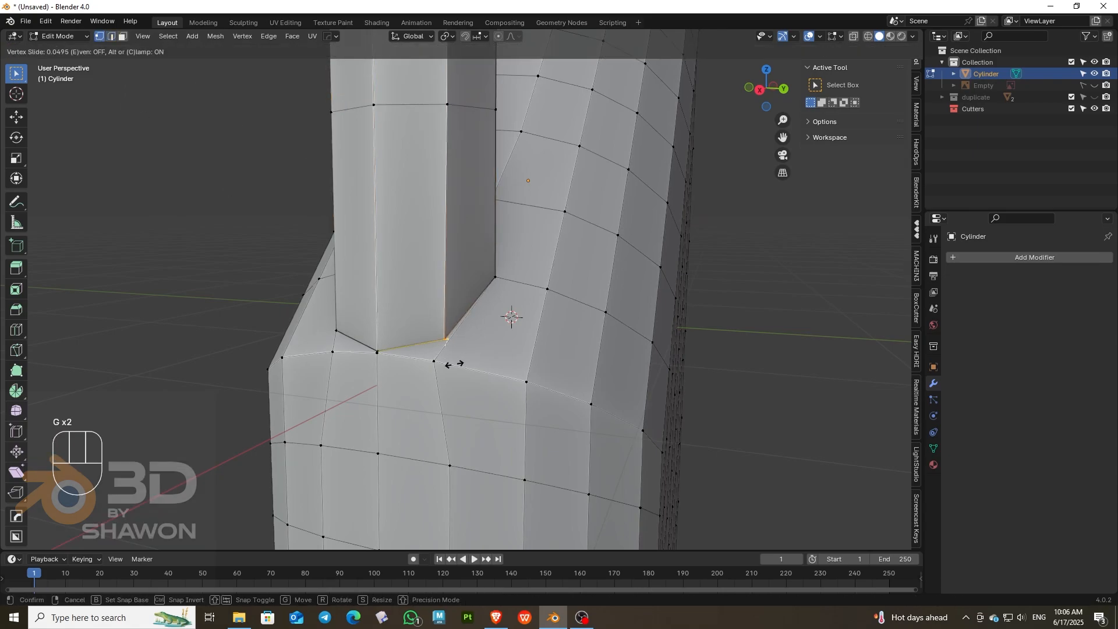
{"action": "right_click", "coordinate": [453, 367]}
{"action": "key", "text": "g"}
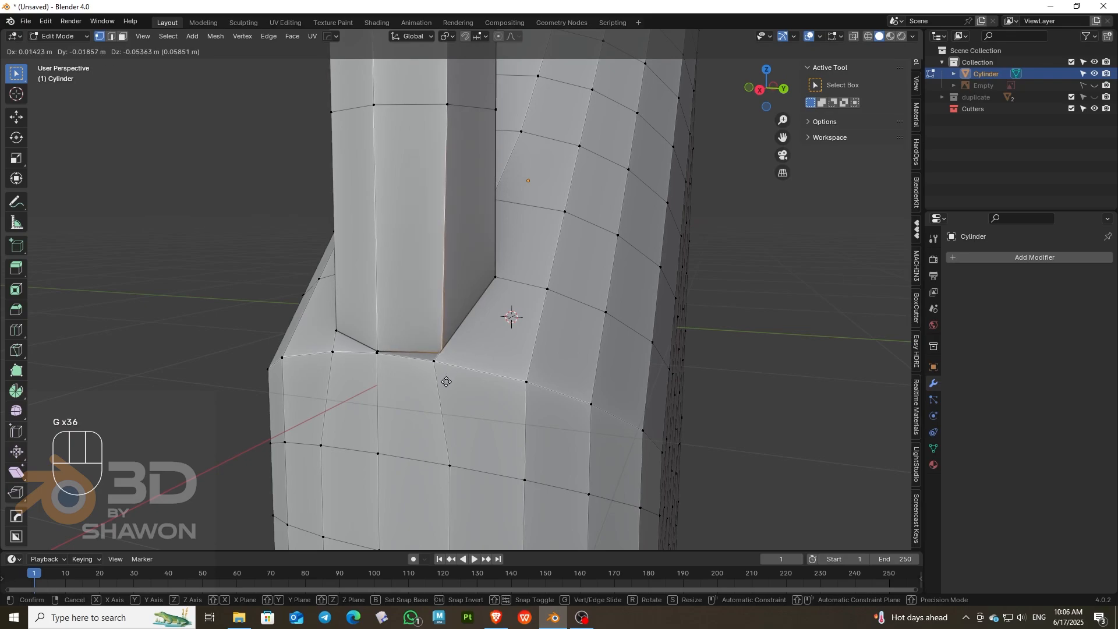
{"action": "left_click", "coordinate": [437, 388]}
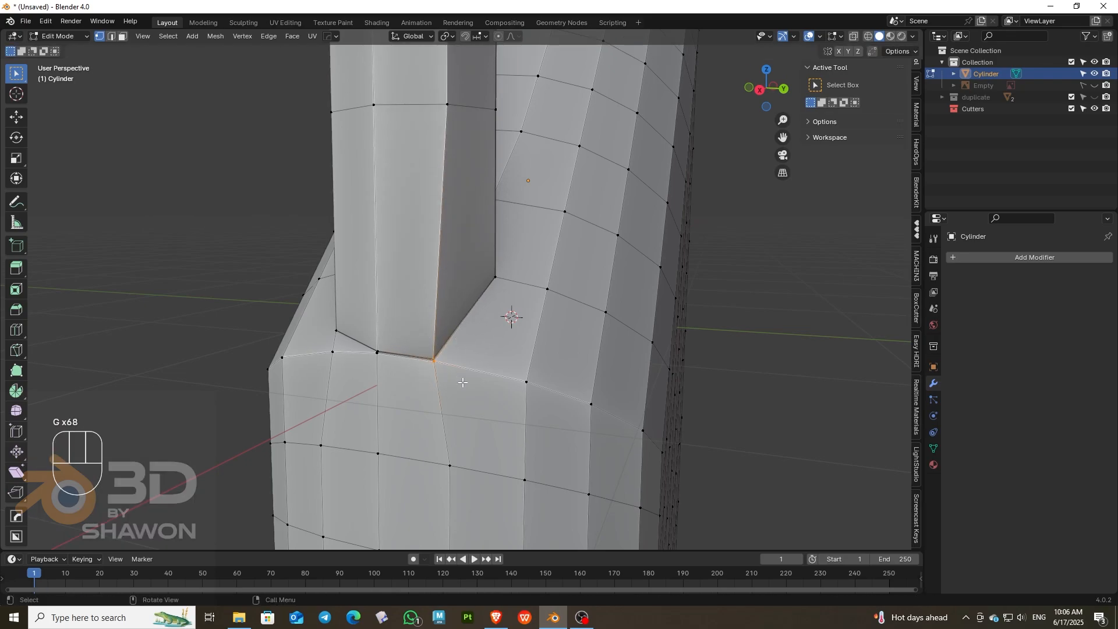
{"action": "key", "text": "m"}
{"action": "left_click", "coordinate": [463, 367]}
{"action": "left_click", "coordinate": [719, 331]}
{"action": "scroll", "coordinate": [699, 297], "scroll_direction": "down", "scroll_amount": 1}
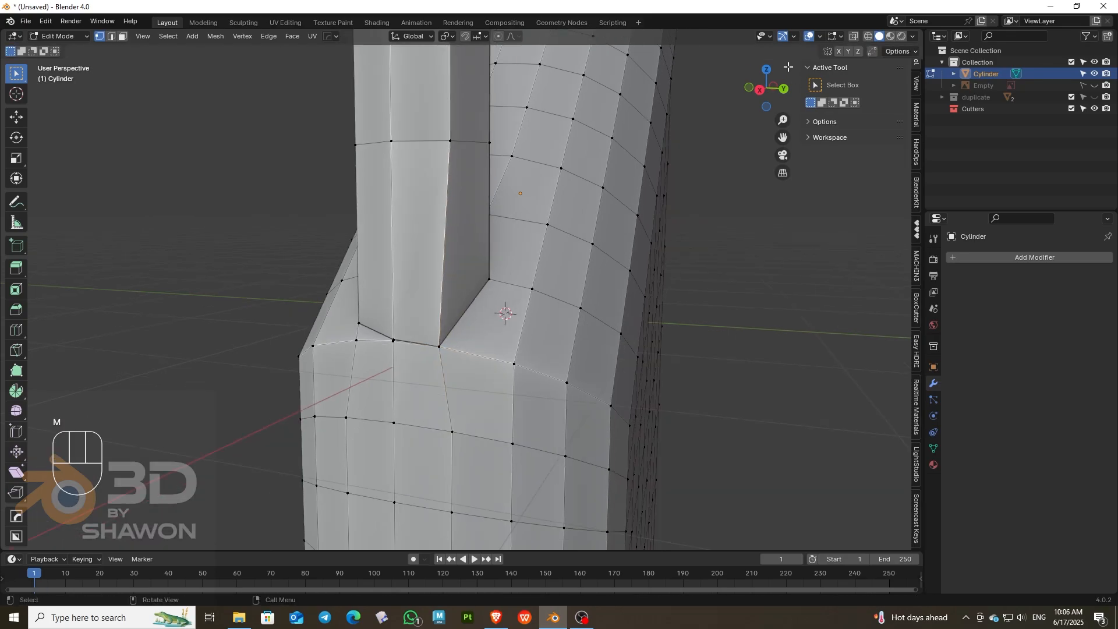
Step: Select the matching base corner vertex on the opposite side of the handle's vertical leg
{"action": "left_click_drag", "start_coordinate": [775, 82], "coordinate": [857, 101]}
{"action": "left_click_drag", "start_coordinate": [454, 374], "coordinate": [454, 375]}
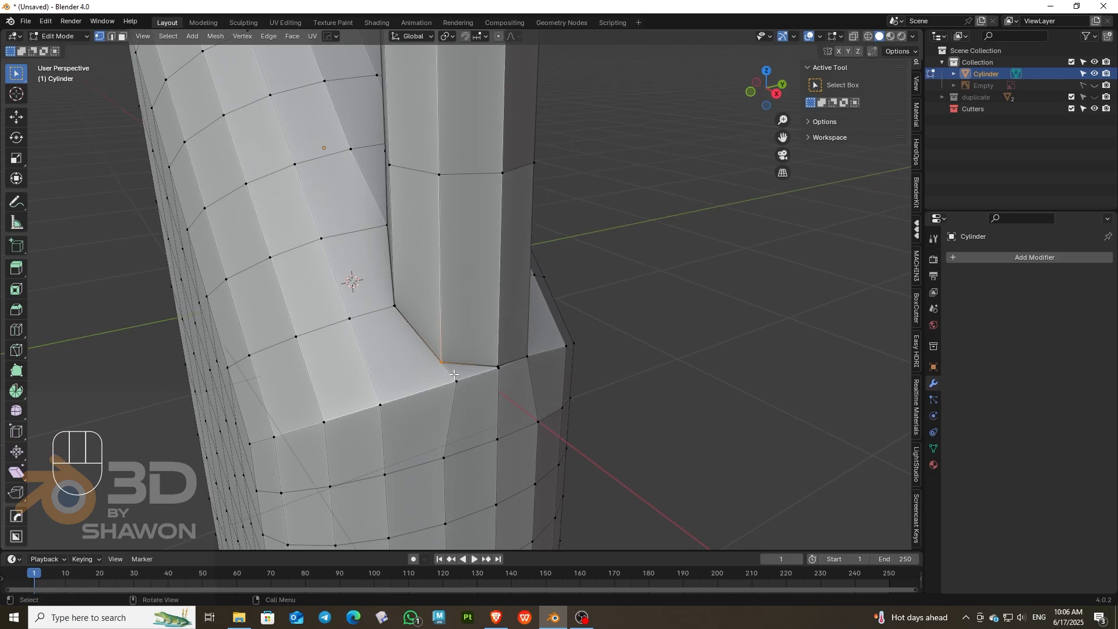
{"action": "key", "text": "g"}
{"action": "key", "text": "g"}
{"action": "right_click", "coordinate": [464, 388]}
{"action": "key", "text": "g"}
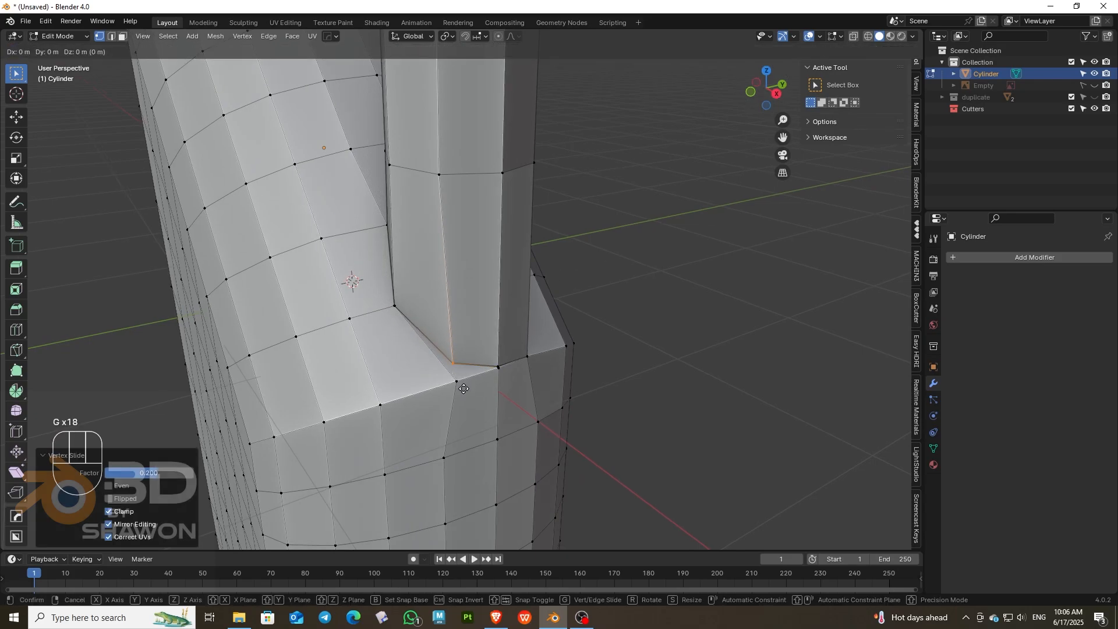
{"action": "key", "text": "g"}
{"action": "right_click", "coordinate": [460, 390]}
{"action": "key", "text": "ctrl+z"}
Step: Move the selected base corner vertex onto the adjacent body rim vertex and merge the two at their center
{"action": "key", "text": "g"}
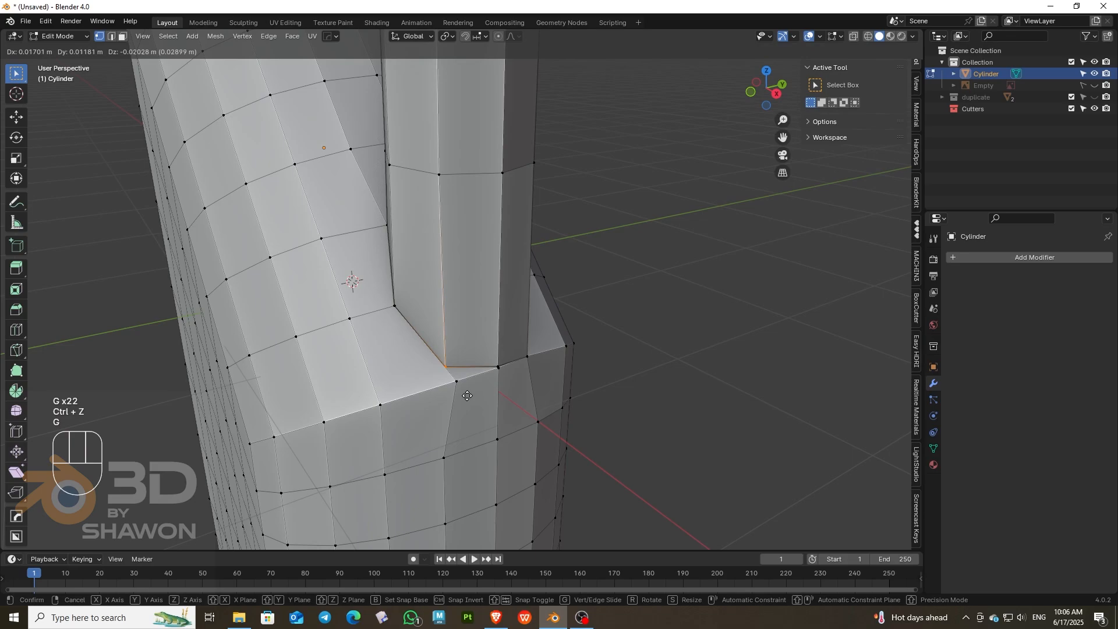
{"action": "left_click", "coordinate": [471, 404]}
{"action": "left_click_drag", "start_coordinate": [443, 364], "coordinate": [470, 404]}
{"action": "key", "text": "m"}
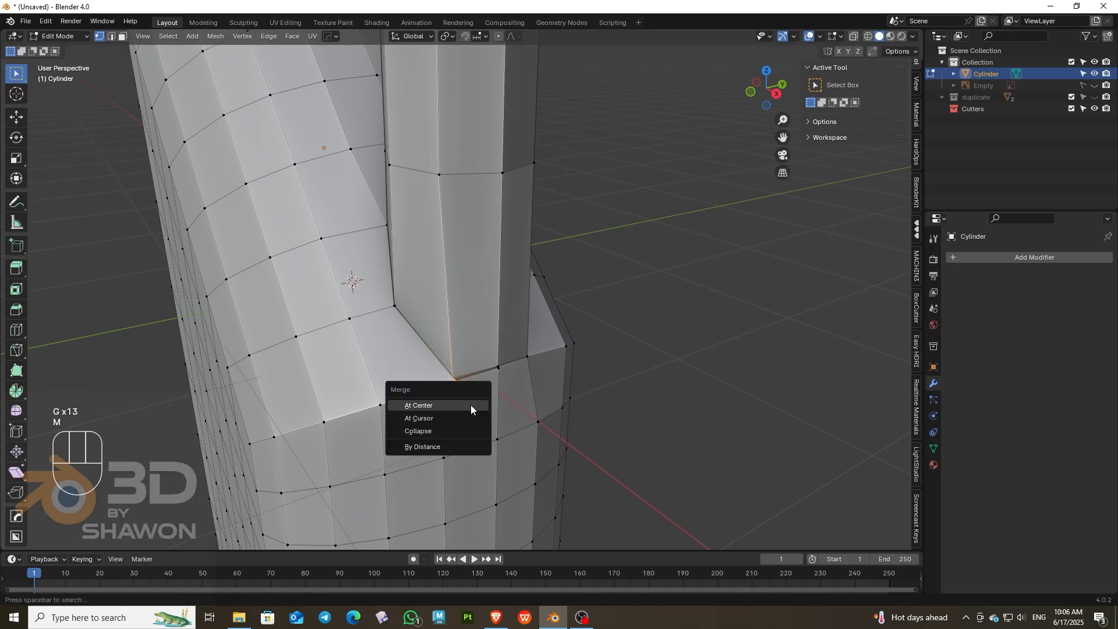
{"action": "left_click", "coordinate": [471, 404]}
Step: Move the vertical leg's lower loop vertices above the merged corners on both sides to straighten the handle's edges
{"action": "middle_click_drag", "start_coordinate": [684, 359], "coordinate": [698, 73]}
{"action": "left_click_drag", "start_coordinate": [759, 86], "coordinate": [824, 87]}
{"action": "left_click_drag", "start_coordinate": [505, 206], "coordinate": [525, 221]}
{"action": "key", "text": "g"}
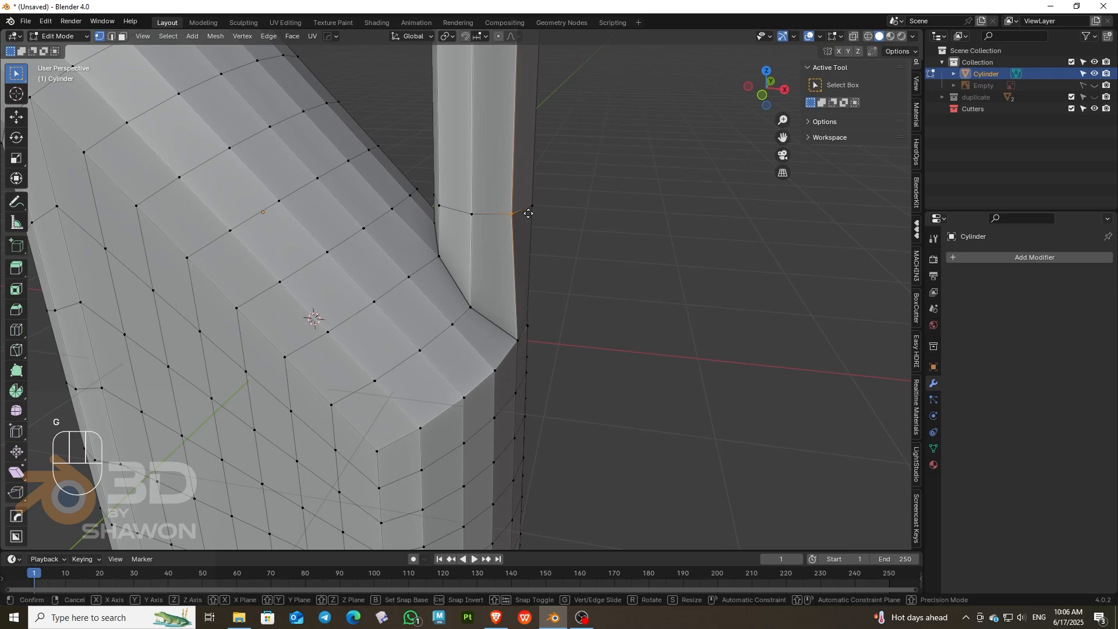
{"action": "left_click", "coordinate": [528, 213]}
{"action": "left_click_drag", "start_coordinate": [796, 73], "coordinate": [766, 85]}
{"action": "left_click_drag", "start_coordinate": [405, 183], "coordinate": [424, 217]}
{"action": "key", "text": "g"}
{"action": "left_click", "coordinate": [417, 215]}
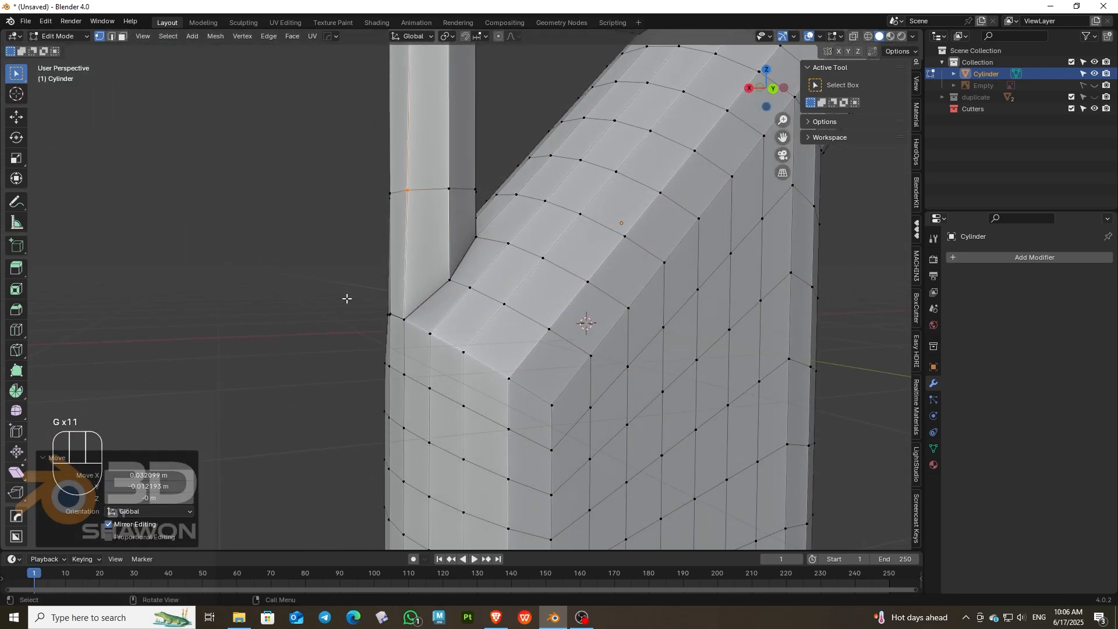
Step: Create a folder named bottle 1 in E:\ALL practices and save the scene inside it as untitled.blend
{"action": "scroll", "coordinate": [347, 297], "scroll_direction": "down", "scroll_amount": 3}
{"action": "left_click_drag", "start_coordinate": [771, 86], "coordinate": [873, 103]}
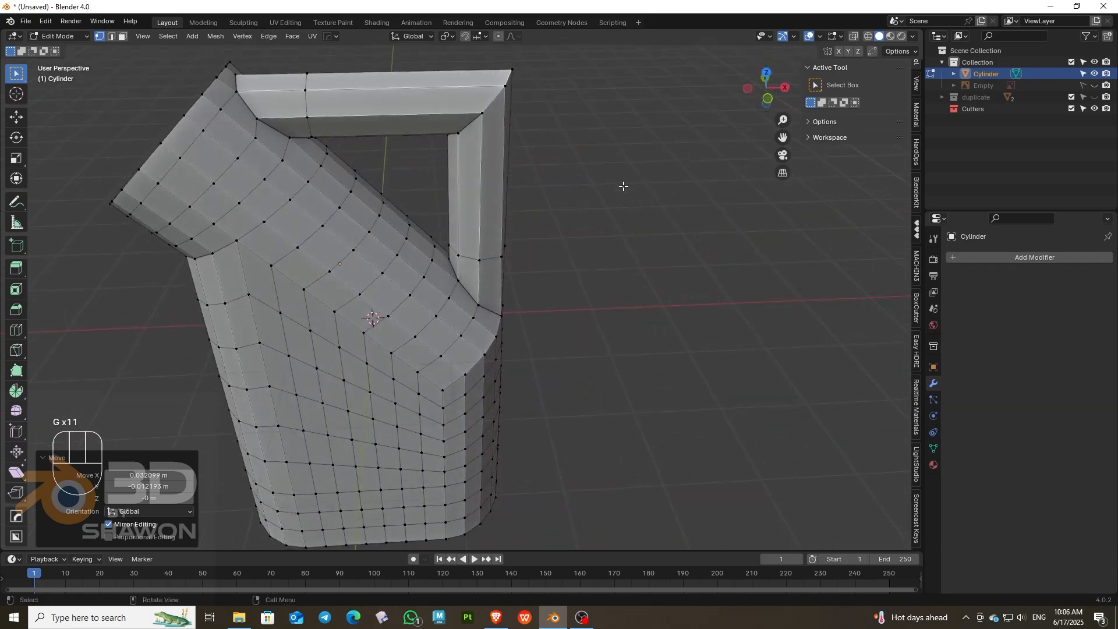
{"action": "key", "text": "KP_1"}
{"action": "scroll", "coordinate": [427, 202], "scroll_direction": "up", "scroll_amount": 3}
{"action": "left_click", "coordinate": [30, 23]}
{"action": "left_click", "coordinate": [41, 122]}
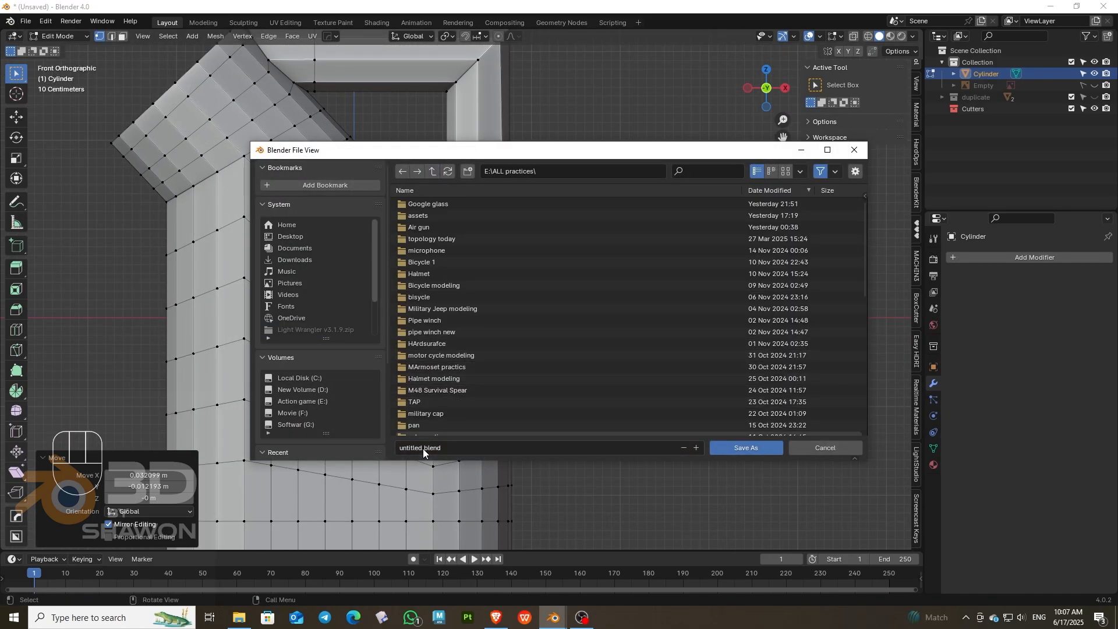
{"action": "scroll", "coordinate": [467, 362], "scroll_direction": "down", "scroll_amount": 5}
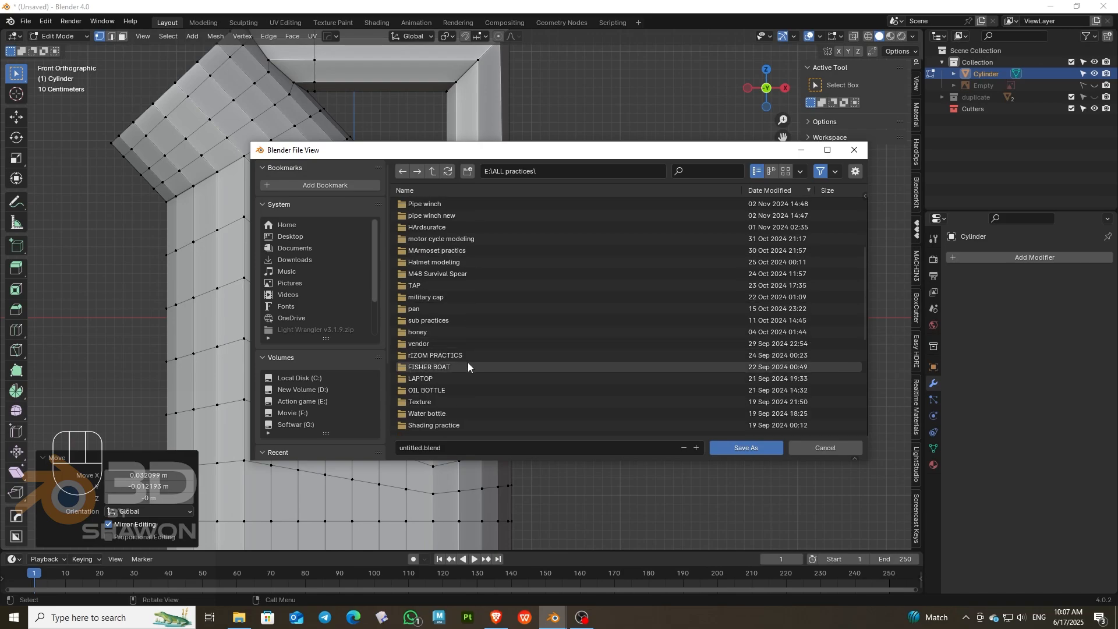
{"action": "scroll", "coordinate": [463, 375], "scroll_direction": "down", "scroll_amount": 10}
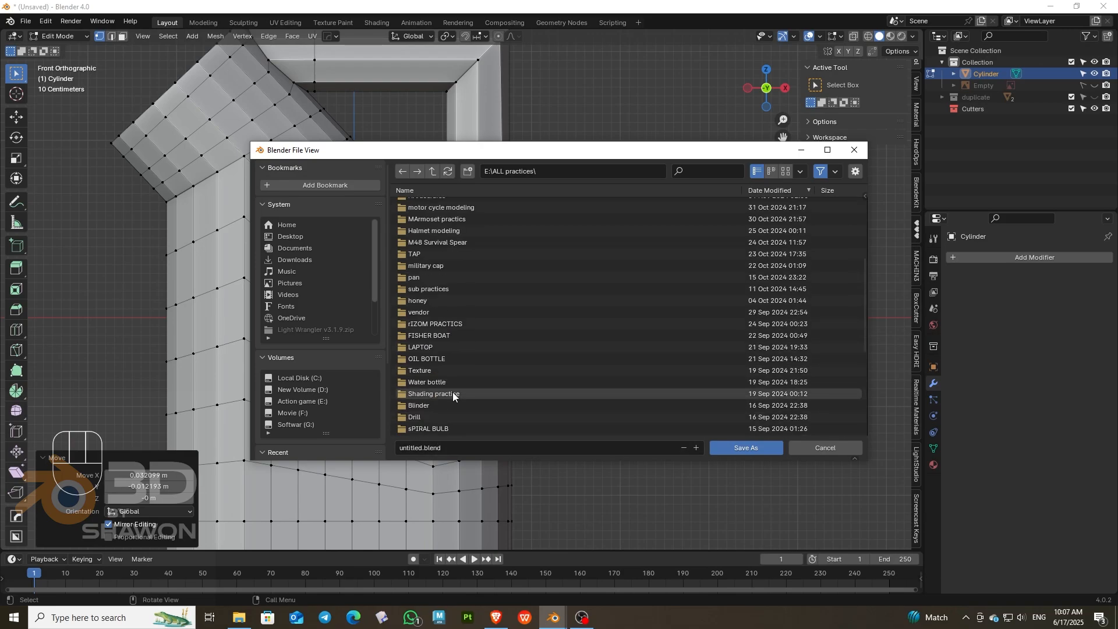
{"action": "scroll", "coordinate": [452, 393], "scroll_direction": "up", "scroll_amount": 15}
{"action": "right_click", "coordinate": [843, 277]}
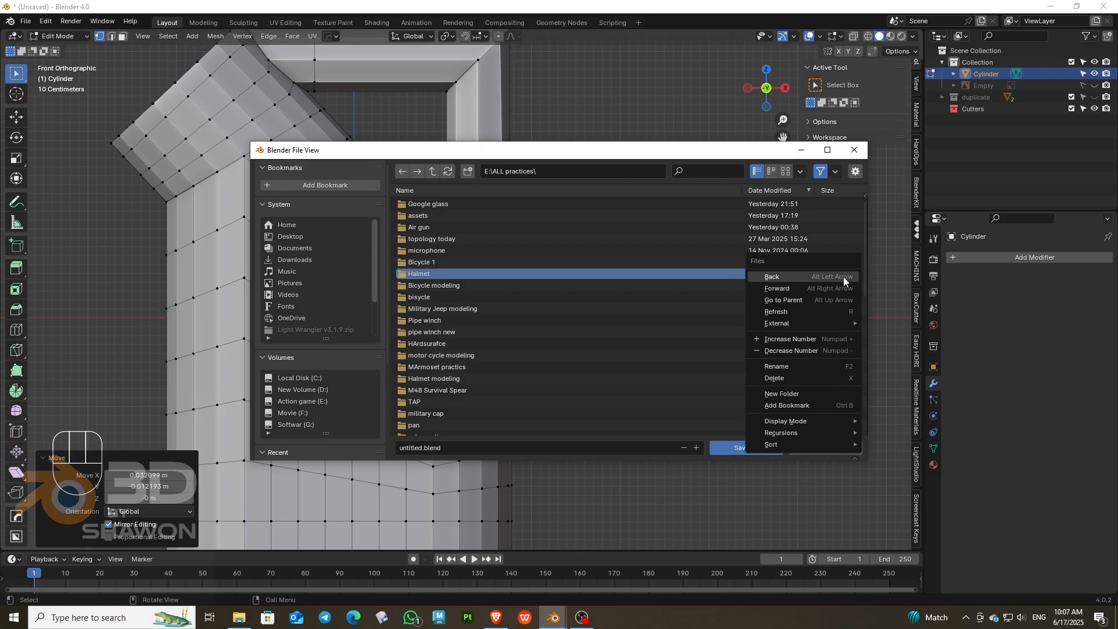
{"action": "left_click", "coordinate": [780, 389]}
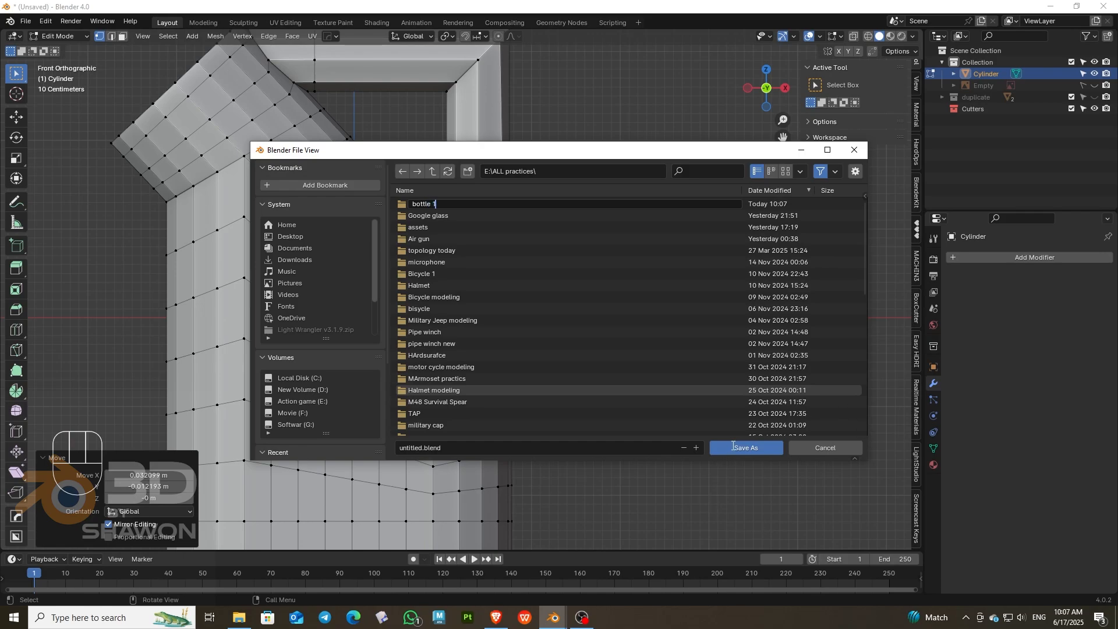
{"action": "key", "text": "Return"}
{"action": "double_click", "coordinate": [433, 205]}
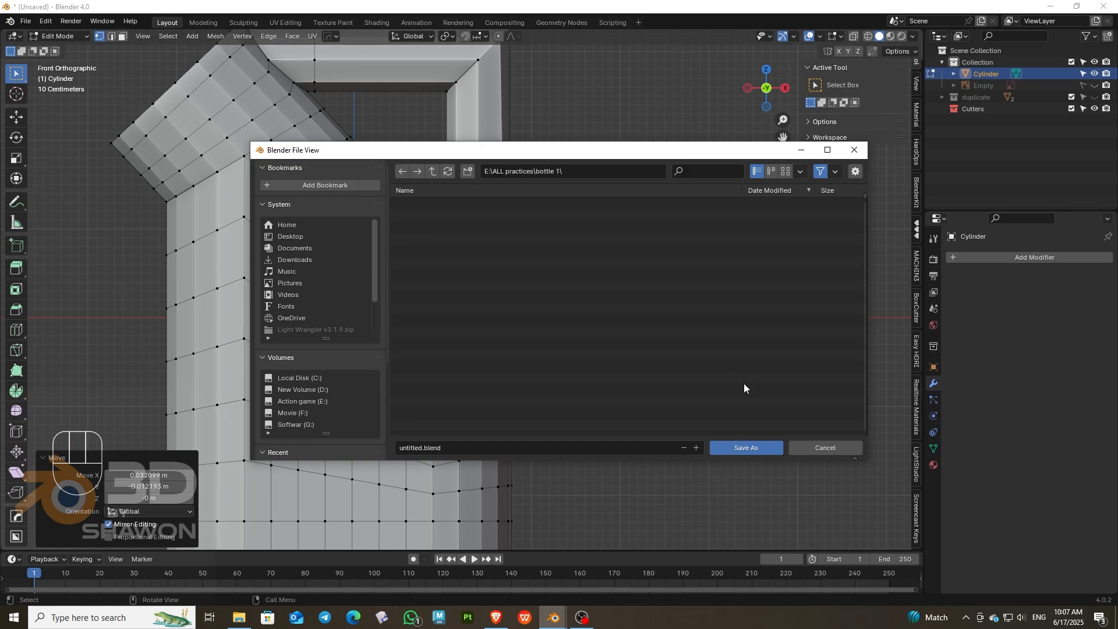
{"action": "left_click", "coordinate": [762, 450]}
Step: Select the whole jug mesh and merge its vertices by distance
{"action": "scroll", "coordinate": [694, 117], "scroll_direction": "down", "scroll_amount": 3}
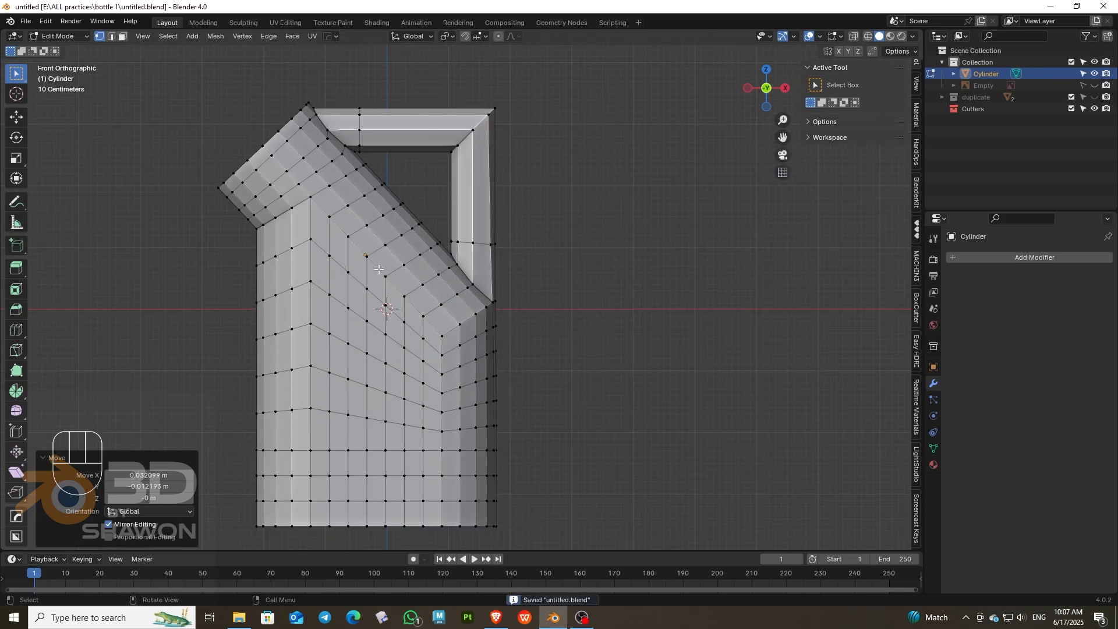
{"action": "left_click_drag", "start_coordinate": [759, 90], "coordinate": [647, 145]}
{"action": "middle_click_drag", "start_coordinate": [407, 235], "coordinate": [450, 240]}
{"action": "key", "text": "a"}
{"action": "key", "text": "m"}
{"action": "left_click", "coordinate": [405, 283]}
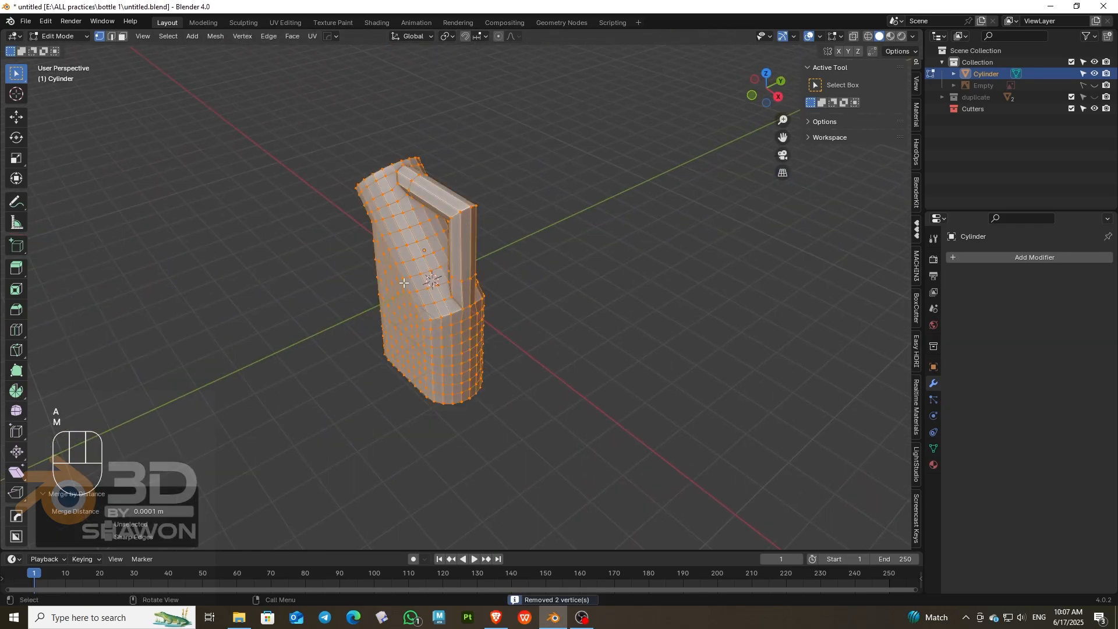
{"action": "scroll", "coordinate": [470, 382], "scroll_direction": "up", "scroll_amount": 4}
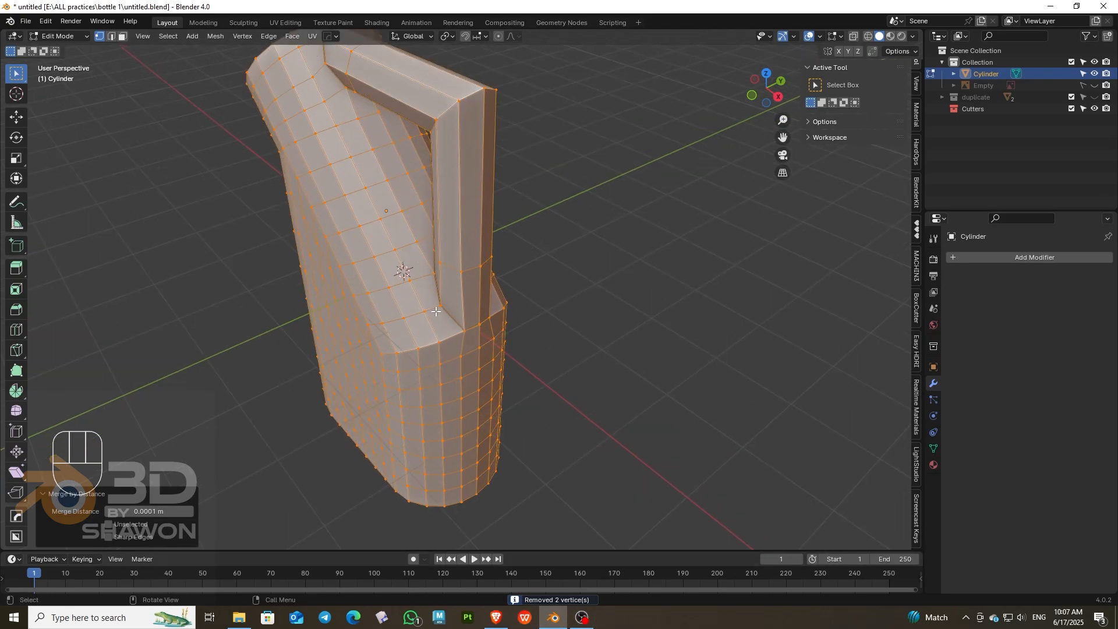
{"action": "scroll", "coordinate": [434, 308], "scroll_direction": "down", "scroll_amount": 1}
Step: In front view, knife a slanted cut-through line across the handle's horizontal leg, just beside the outer corner
{"action": "key", "text": "Tab"}
{"action": "left_click_drag", "start_coordinate": [763, 102], "coordinate": [813, 66]}
{"action": "key", "text": "KP_1"}
{"action": "scroll", "coordinate": [461, 293], "scroll_direction": "up", "scroll_amount": 3}
{"action": "left_click_drag", "start_coordinate": [783, 138], "coordinate": [803, 388]}
{"action": "scroll", "coordinate": [470, 288], "scroll_direction": "up", "scroll_amount": 3}
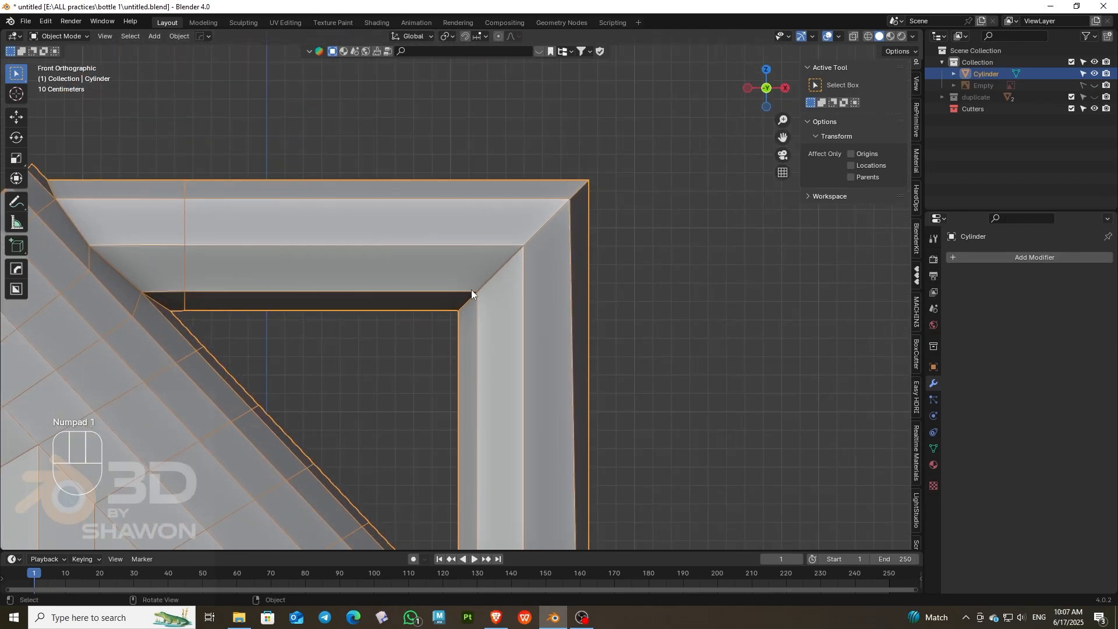
{"action": "key", "text": "Tab"}
{"action": "key", "text": "Tab"}
{"action": "key", "text": "Tab"}
{"action": "scroll", "coordinate": [459, 280], "scroll_direction": "down", "scroll_amount": 2}
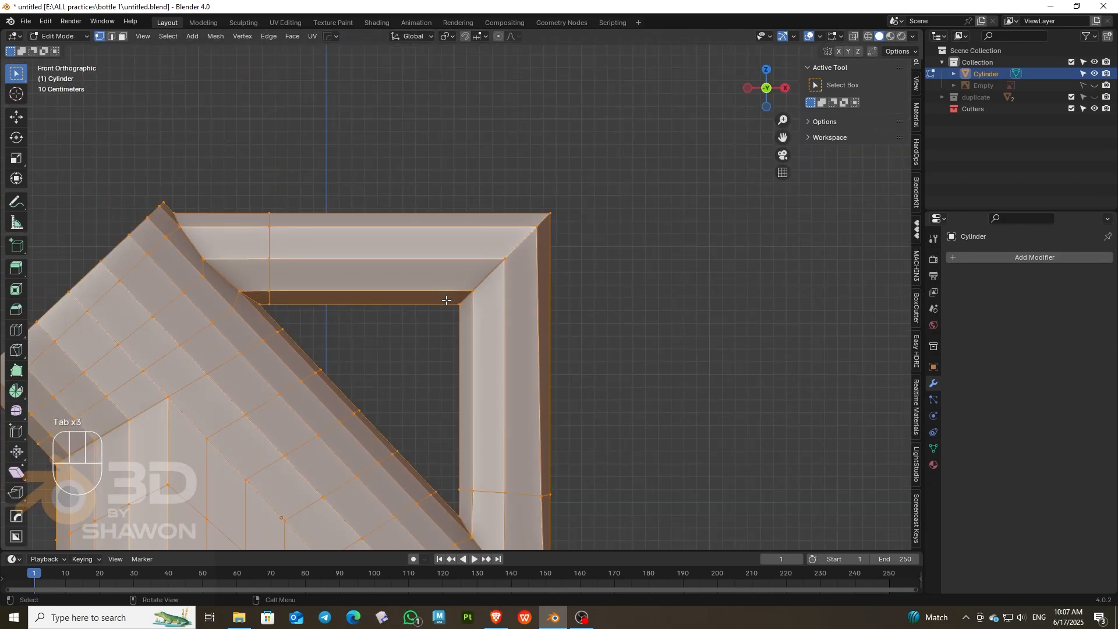
{"action": "key", "text": "k"}
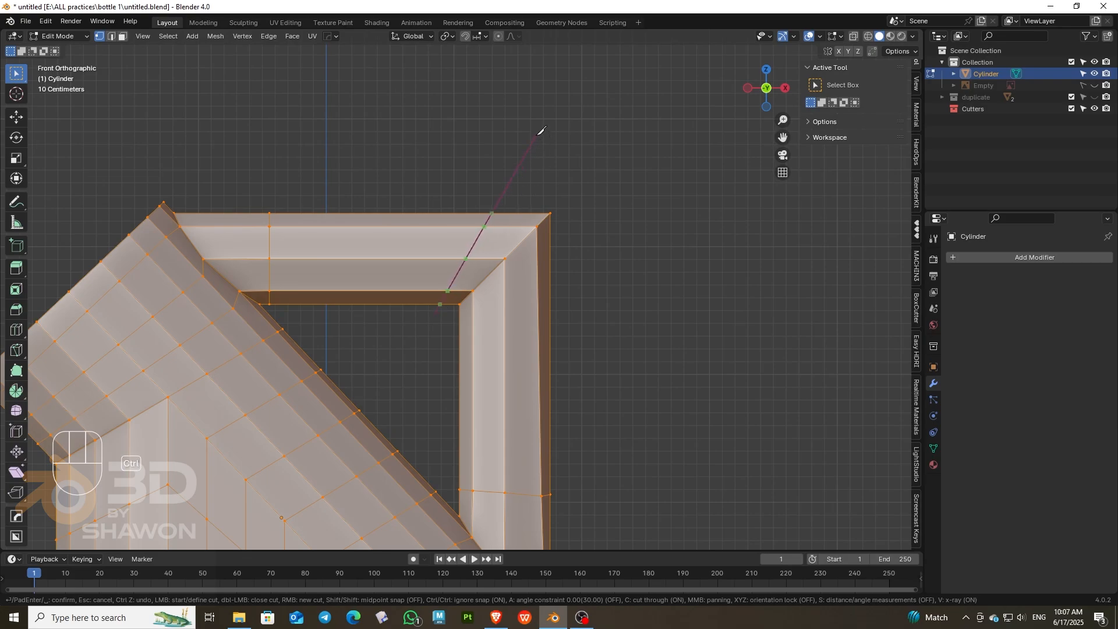
{"action": "key", "text": "Return"}
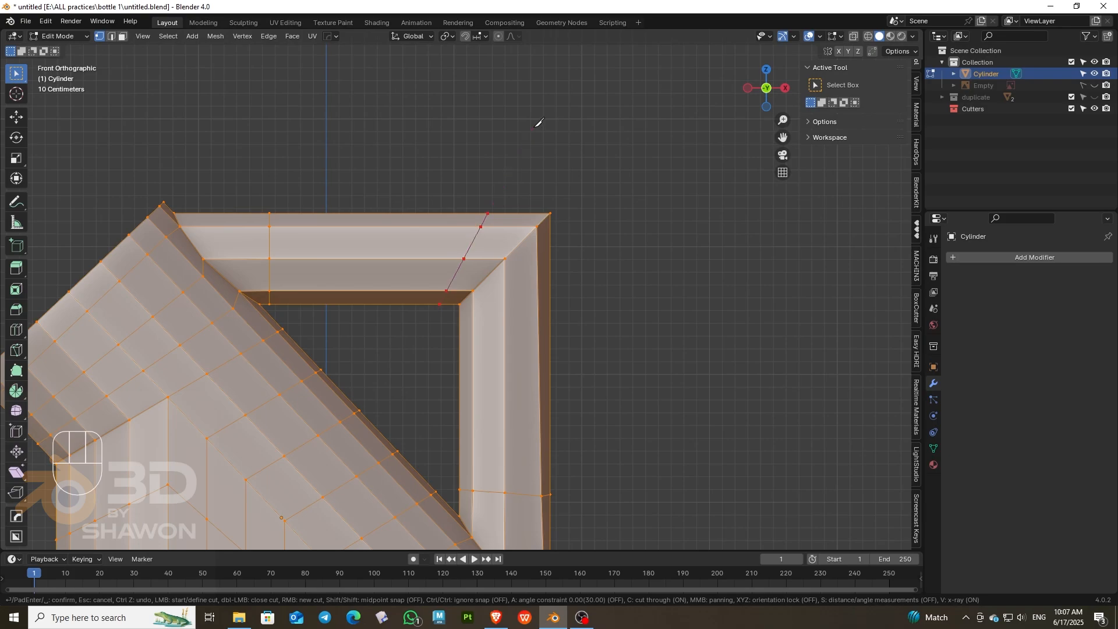
Step: Knife a second slanted cut-through line across the handle's vertical leg, just below the corner
{"action": "left_click_drag", "start_coordinate": [767, 89], "coordinate": [728, 96]}
{"action": "key", "text": "KP_1"}
{"action": "left_click", "coordinate": [625, 205]}
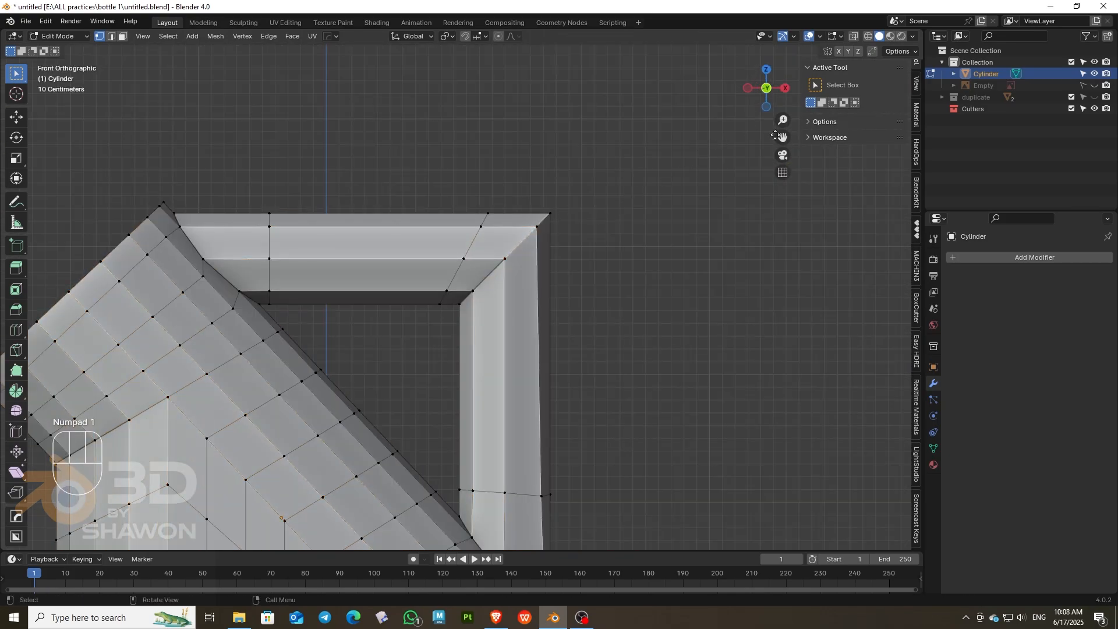
{"action": "left_click_drag", "start_coordinate": [780, 138], "coordinate": [764, 50]}
{"action": "key", "text": "k"}
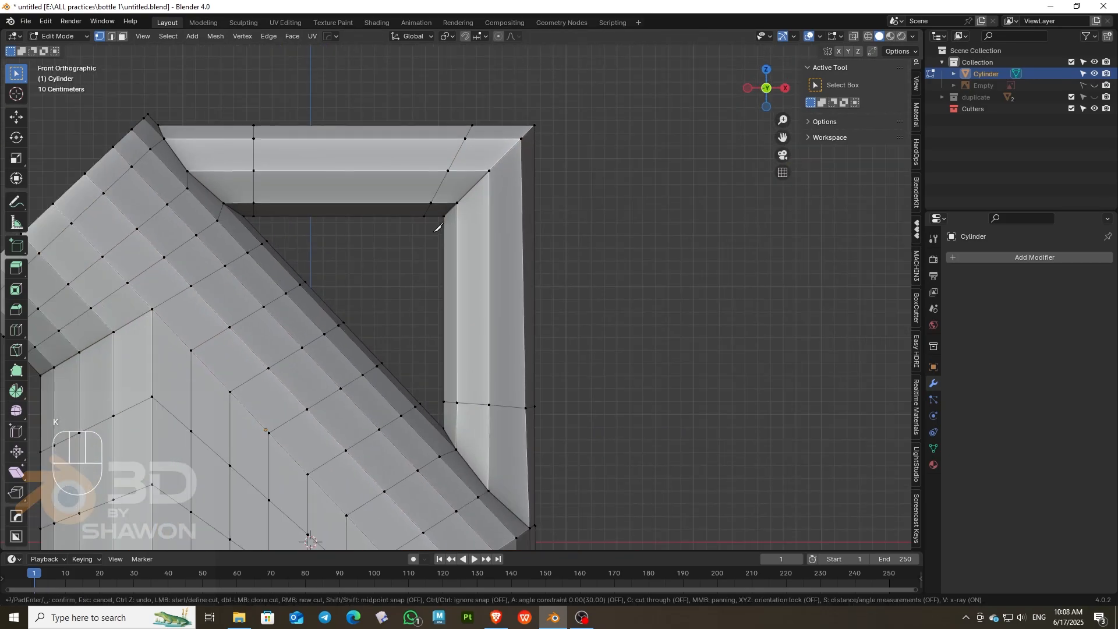
{"action": "key", "text": "ctrl"}
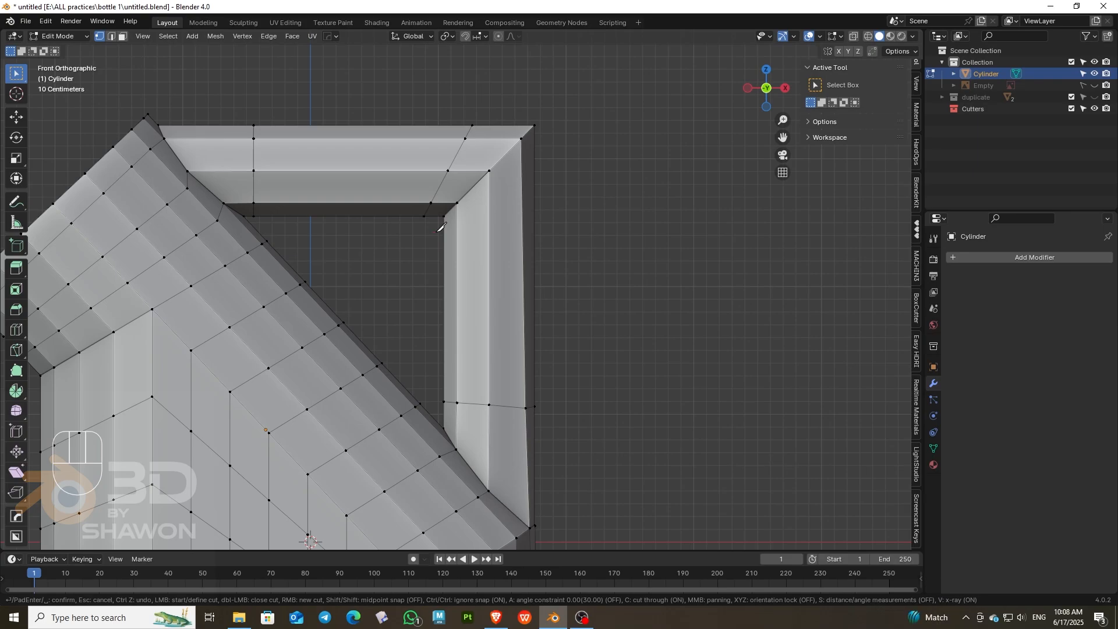
{"action": "key", "text": "ctrl"}
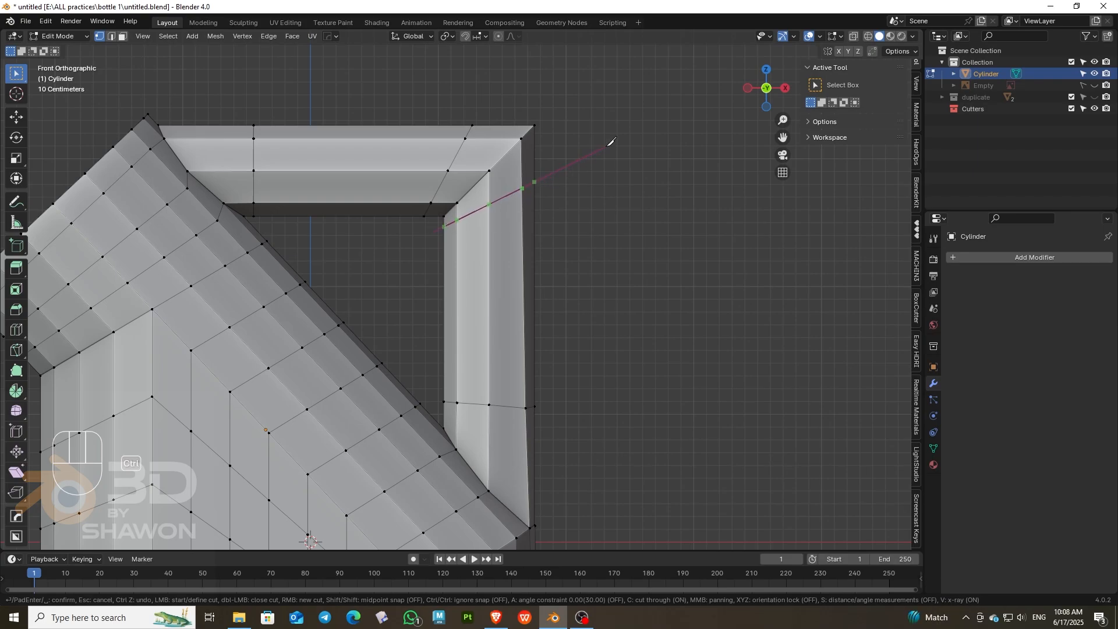
{"action": "key", "text": "Return"}
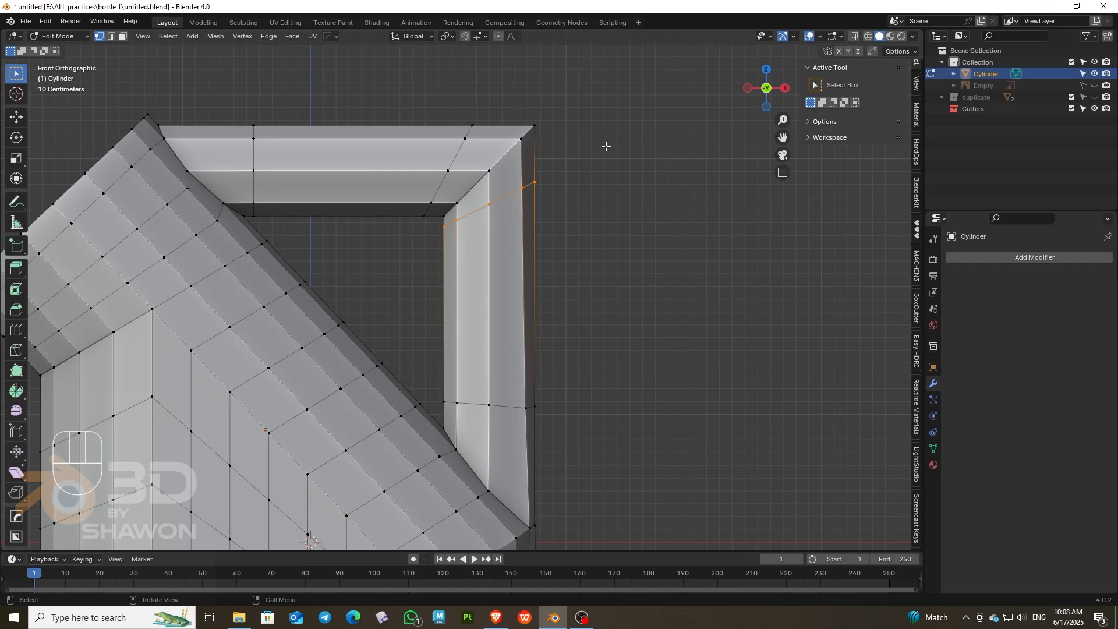
Step: Dissolve the diagonal mitre edge loop at the handle's outer corner, between the two slanted cuts
{"action": "left_click_drag", "start_coordinate": [767, 89], "coordinate": [739, 102]}
{"action": "key", "text": "KP_1"}
{"action": "left_click", "coordinate": [111, 36]}
{"action": "left_click", "coordinate": [481, 143], "text": "alt"}
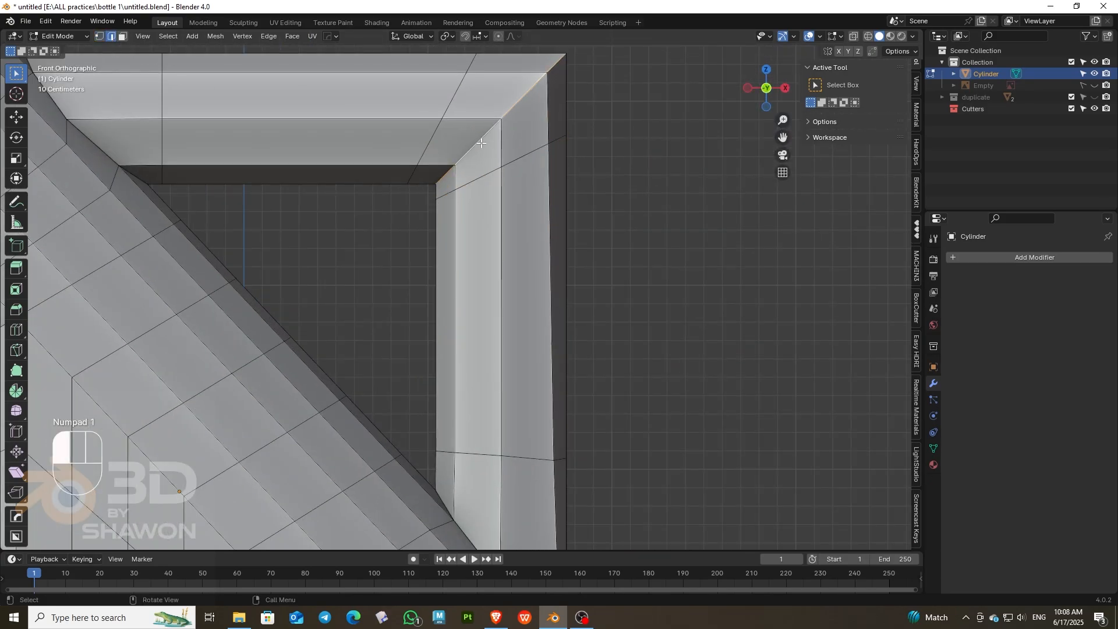
{"action": "scroll", "coordinate": [489, 202], "scroll_direction": "down", "scroll_amount": 1}
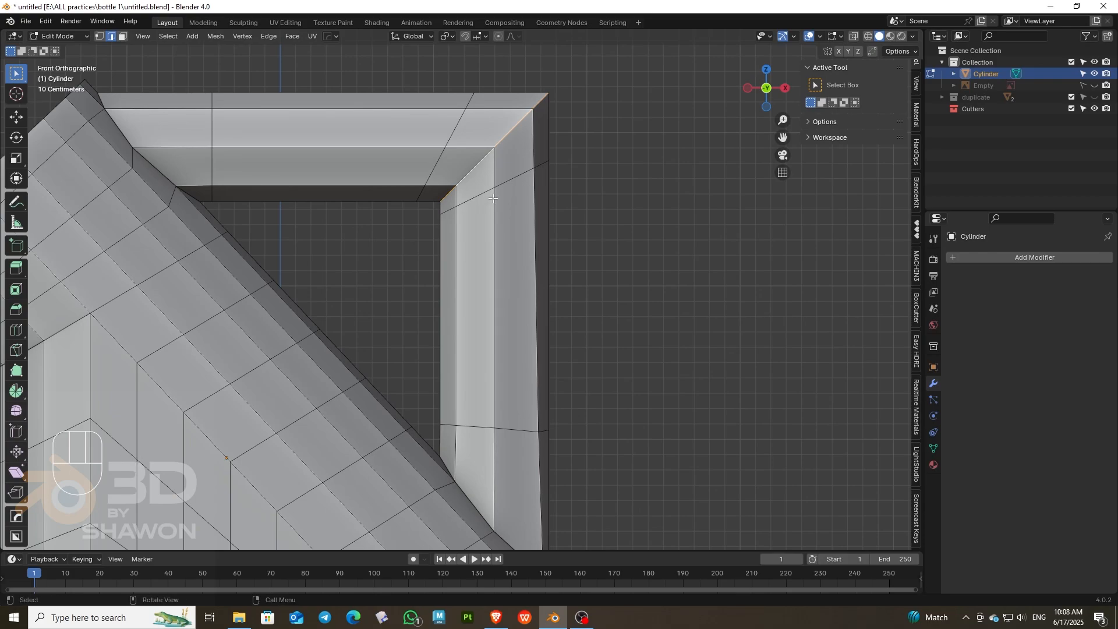
{"action": "key", "text": "Delete"}
{"action": "left_click", "coordinate": [442, 275]}
{"action": "scroll", "coordinate": [446, 272], "scroll_direction": "down", "scroll_amount": 1}
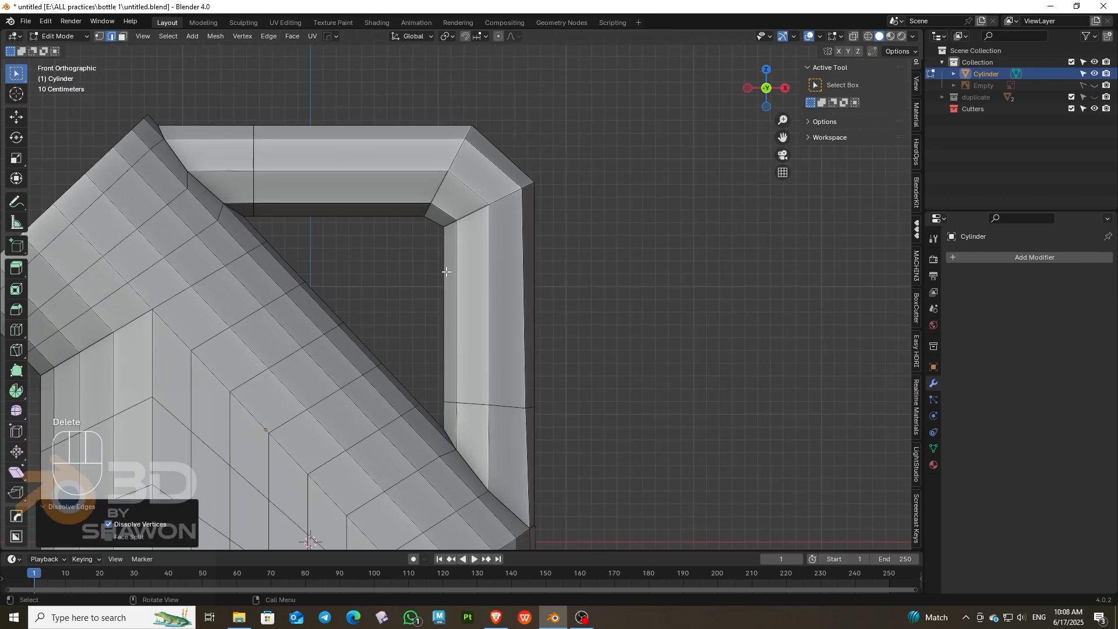
Step: Move the slanted edge loop on the handle's horizontal leg slightly along X toward the corner
{"action": "left_click", "coordinate": [444, 181]}
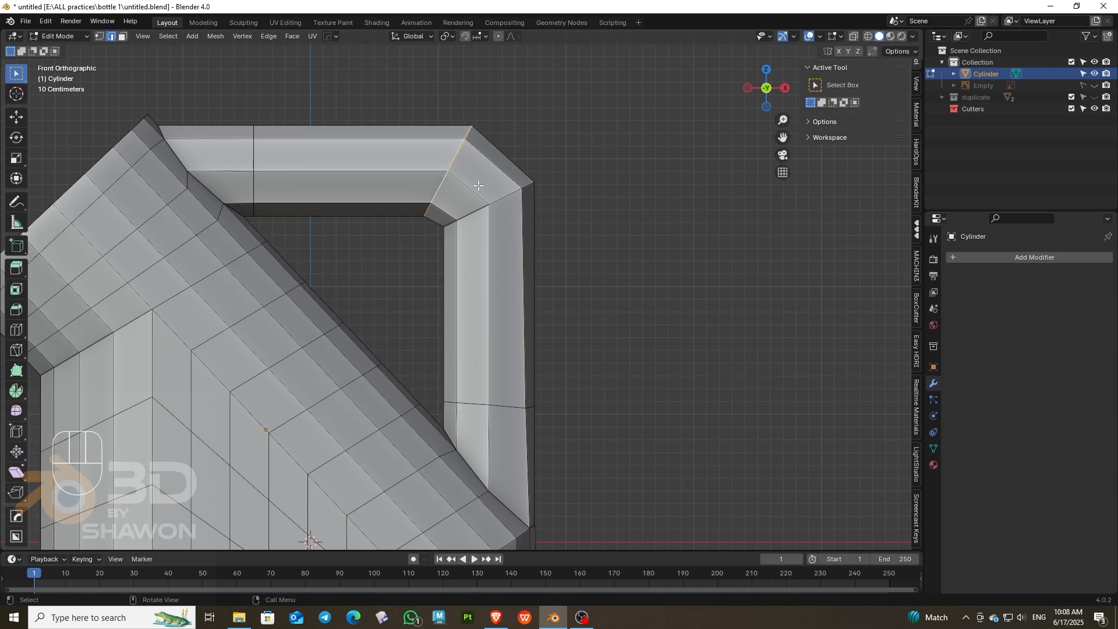
{"action": "key", "text": "g"}
{"action": "key", "text": "g"}
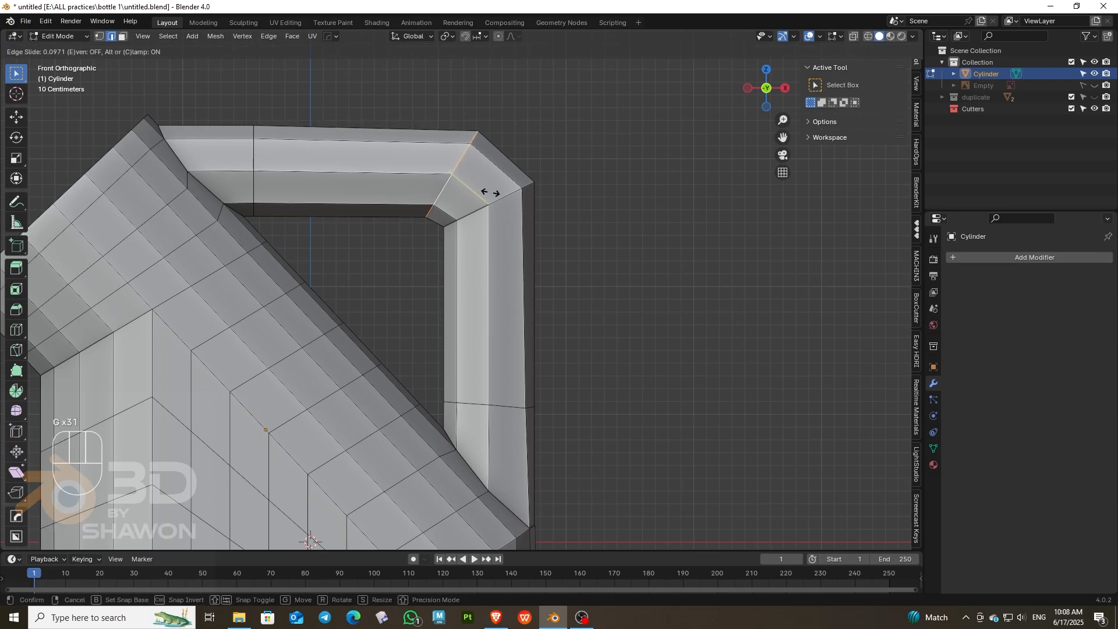
{"action": "left_click", "coordinate": [494, 191]}
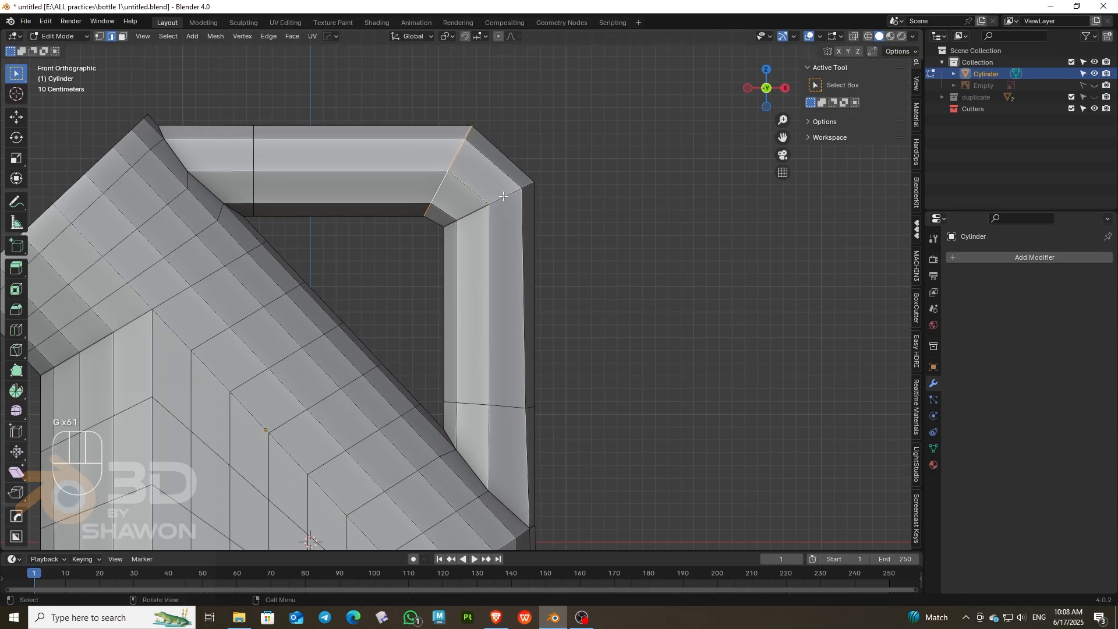
{"action": "left_click", "coordinate": [16, 118]}
{"action": "left_click_drag", "start_coordinate": [495, 170], "coordinate": [508, 171]}
{"action": "key", "text": "Tab"}
{"action": "scroll", "coordinate": [433, 231], "scroll_direction": "down", "scroll_amount": 4}
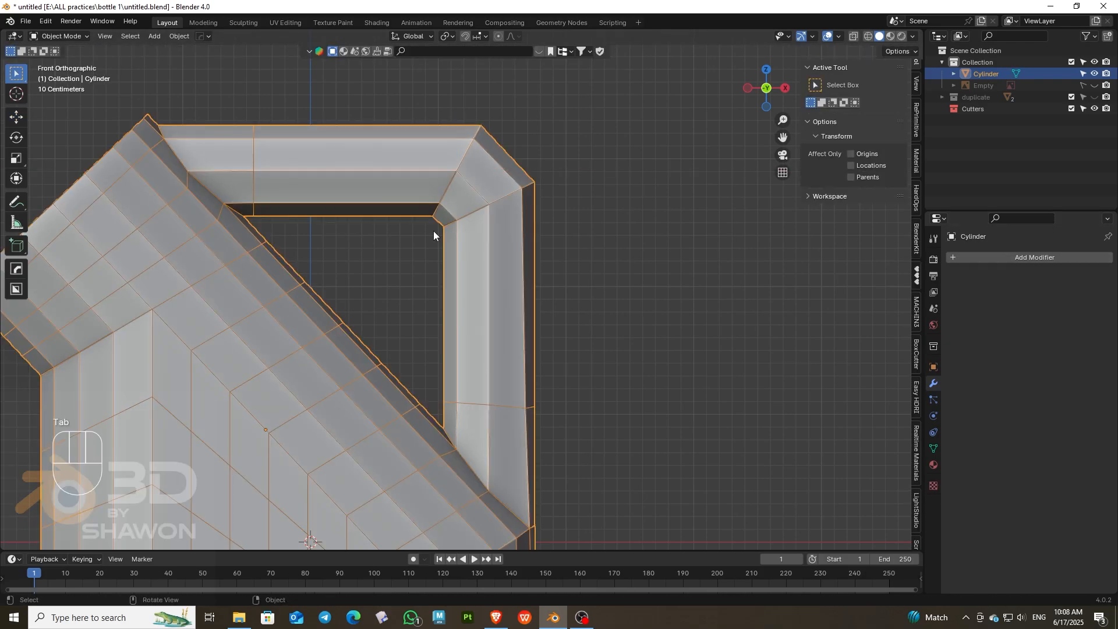
{"action": "middle_click_drag", "start_coordinate": [728, 135], "coordinate": [680, 263]}
{"action": "key", "text": "KP_1"}
{"action": "key", "text": "Tab"}
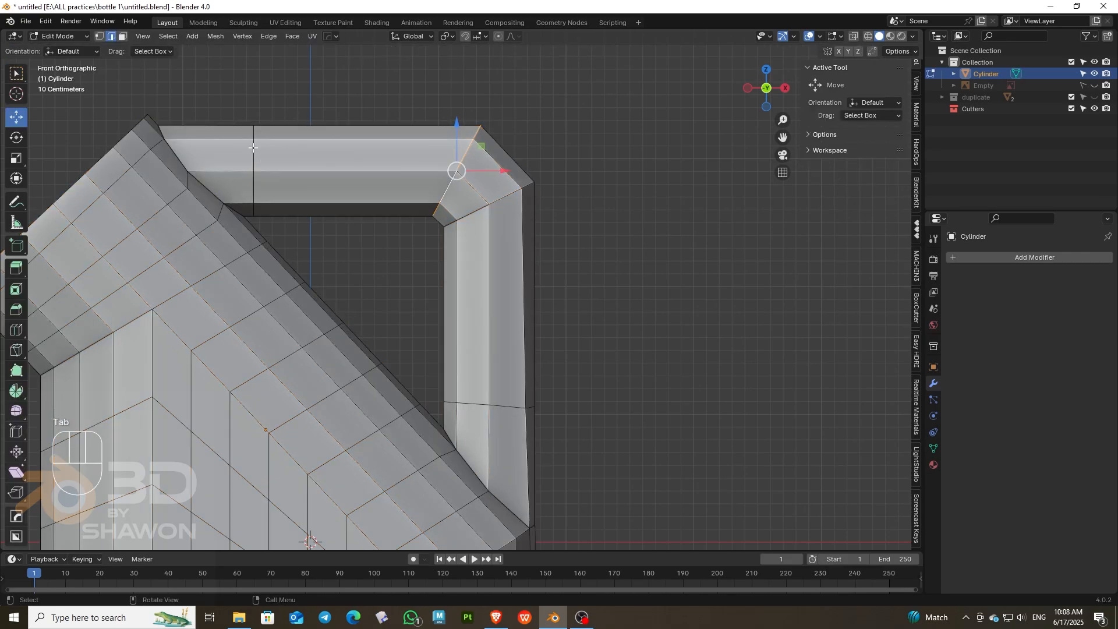
Step: Knife a straight vertical cut-through line across the handle's horizontal leg and move it along X close to the corner
{"action": "left_click", "coordinate": [253, 147]}
{"action": "key", "text": "k"}
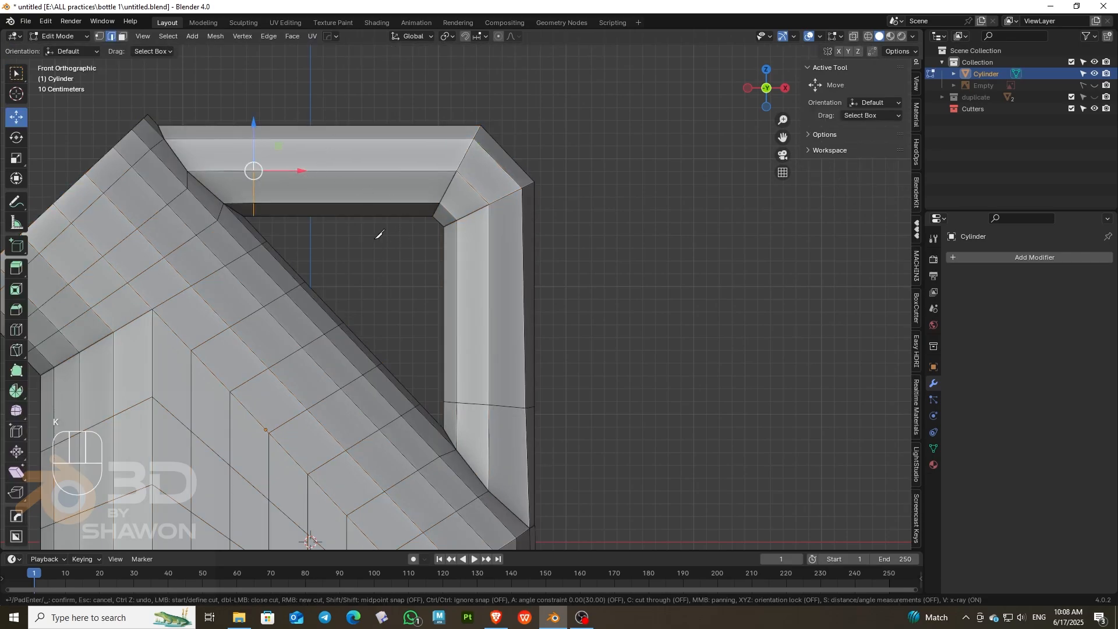
{"action": "key", "text": "c"}
{"action": "key", "text": "z"}
{"action": "left_click", "coordinate": [355, 219]}
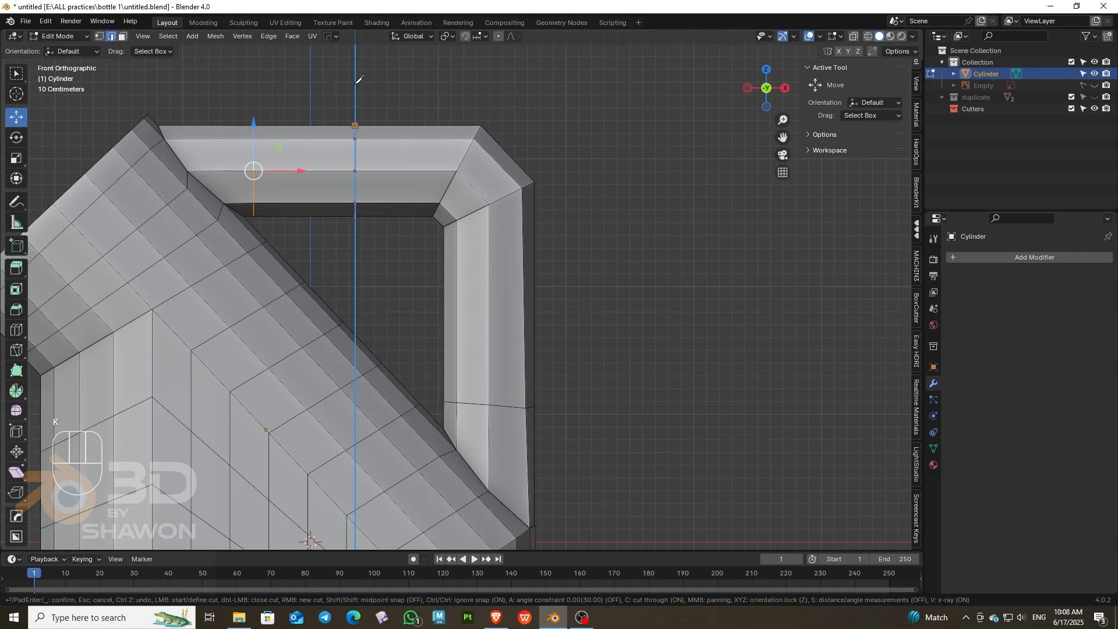
{"action": "left_click", "coordinate": [353, 85]}
{"action": "key", "text": "Return"}
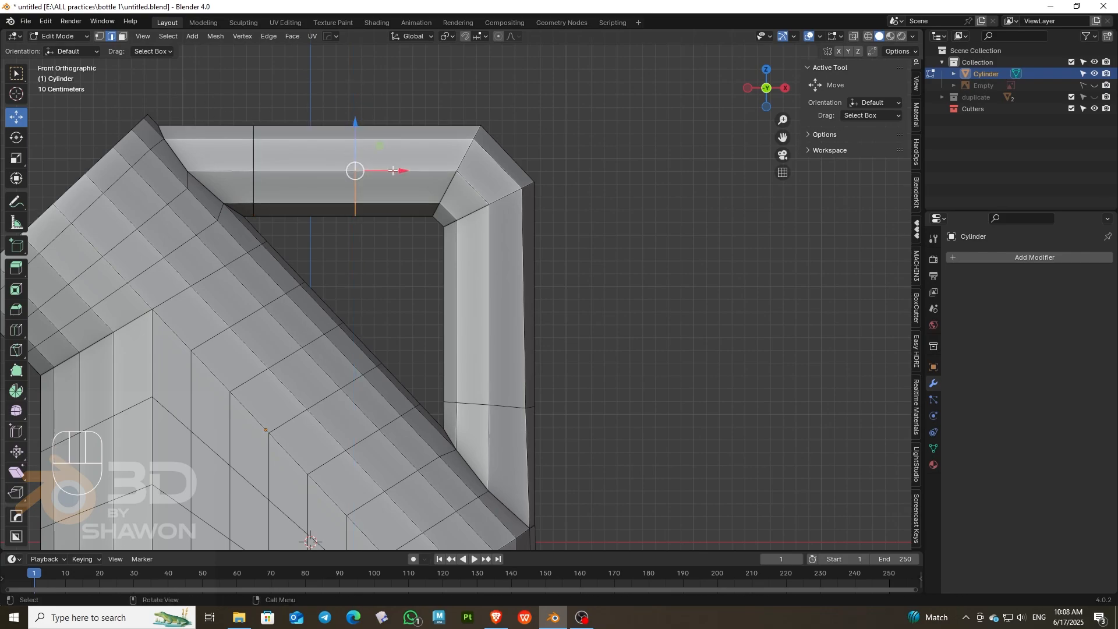
{"action": "key", "text": "g"}
{"action": "key", "text": "x"}
{"action": "left_click", "coordinate": [458, 175]}
Step: Knife a straight horizontal cut-through line across the handle's vertical leg and move it up along Z close to the corner
{"action": "key", "text": "k"}
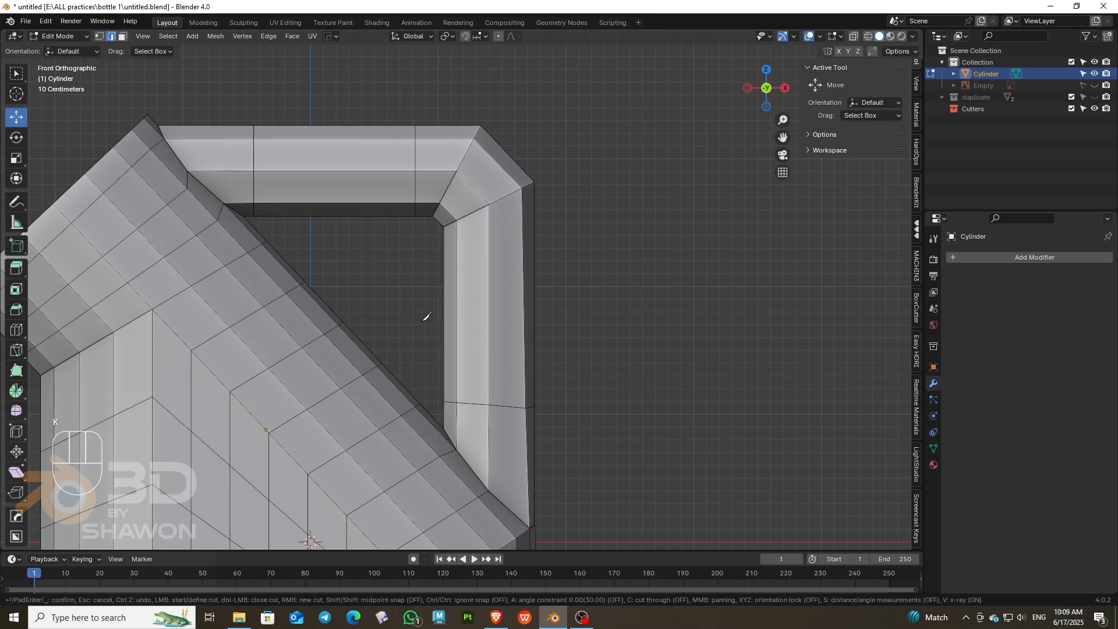
{"action": "key", "text": "c"}
{"action": "left_click", "coordinate": [432, 321], "text": "ctrl"}
{"action": "key", "text": "x"}
{"action": "key", "text": "Return"}
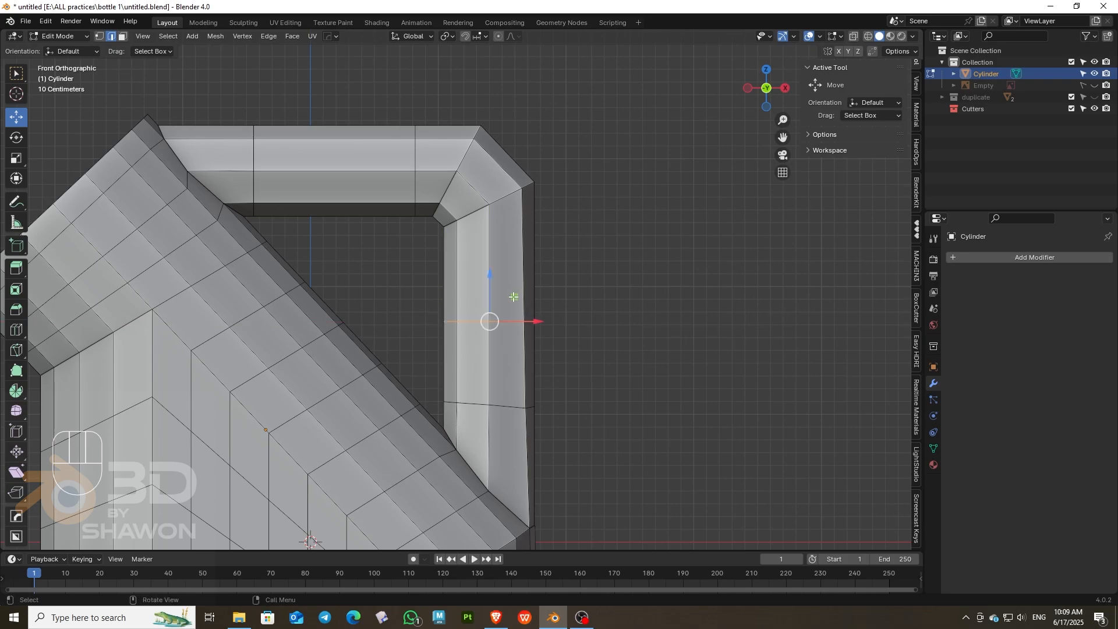
{"action": "left_click_drag", "start_coordinate": [493, 281], "coordinate": [494, 209]}
{"action": "scroll", "coordinate": [495, 262], "scroll_direction": "down", "scroll_amount": 3}
{"action": "scroll", "coordinate": [495, 273], "scroll_direction": "up", "scroll_amount": 4}
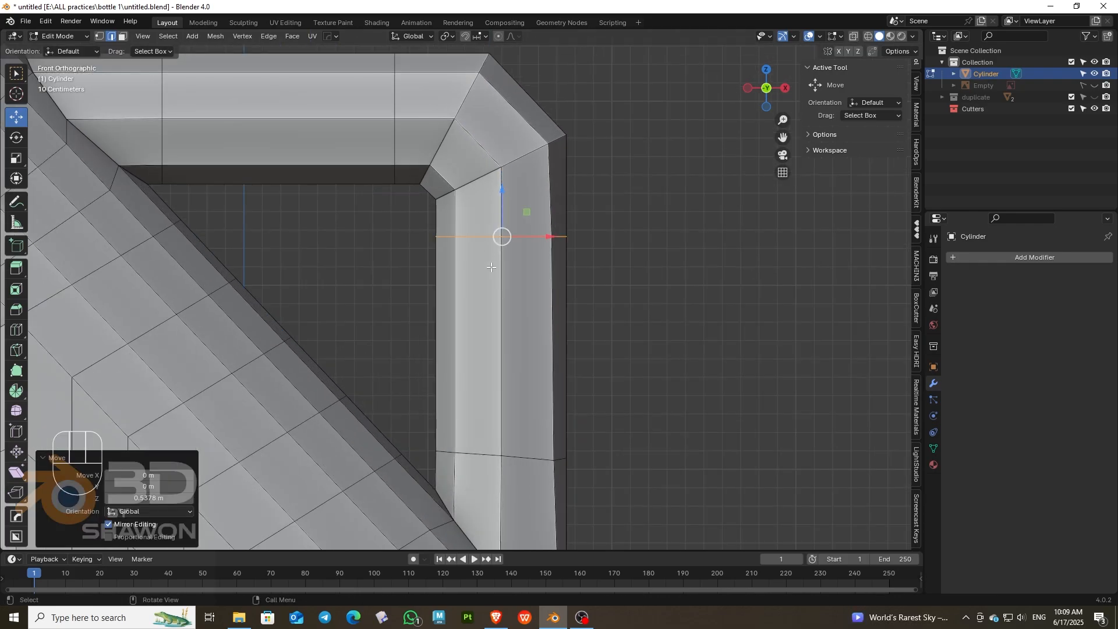
{"action": "scroll", "coordinate": [495, 288], "scroll_direction": "down", "scroll_amount": 3}
Step: Add a Subdivision Surface modifier with viewport level 2 to the jug and turn off its viewport display
{"action": "key", "text": "Tab"}
{"action": "left_click", "coordinate": [1017, 260]}
{"action": "mouse_move", "coordinate": [1016, 260]}
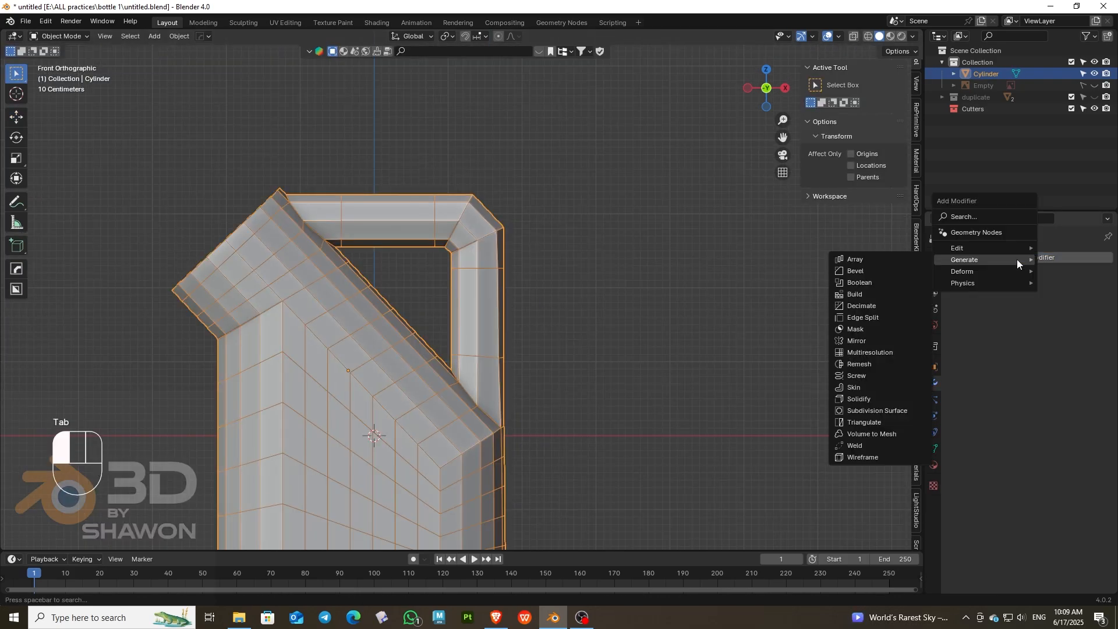
{"action": "left_click", "coordinate": [873, 409]}
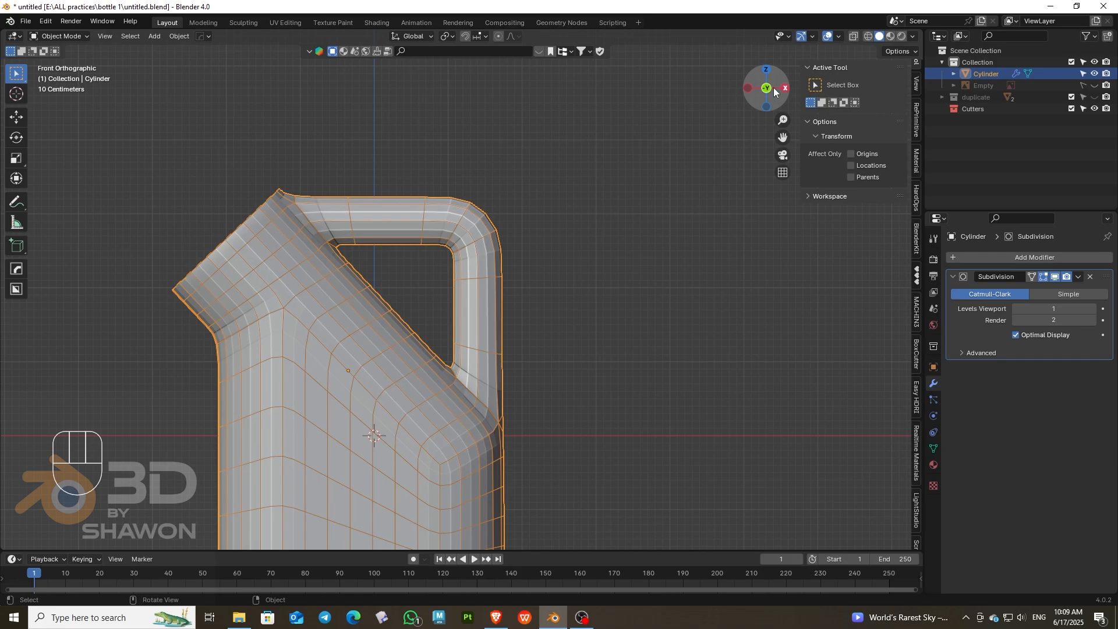
{"action": "left_click_drag", "start_coordinate": [773, 87], "coordinate": [545, 427]}
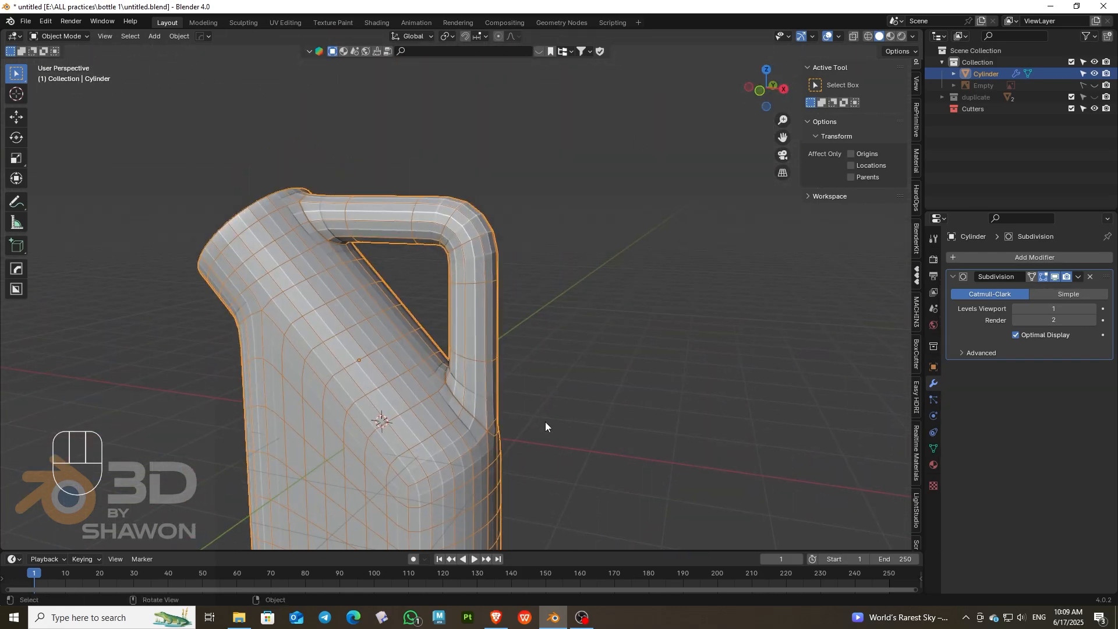
{"action": "left_click", "coordinate": [1094, 309]}
{"action": "left_click_drag", "start_coordinate": [764, 87], "coordinate": [624, 163]}
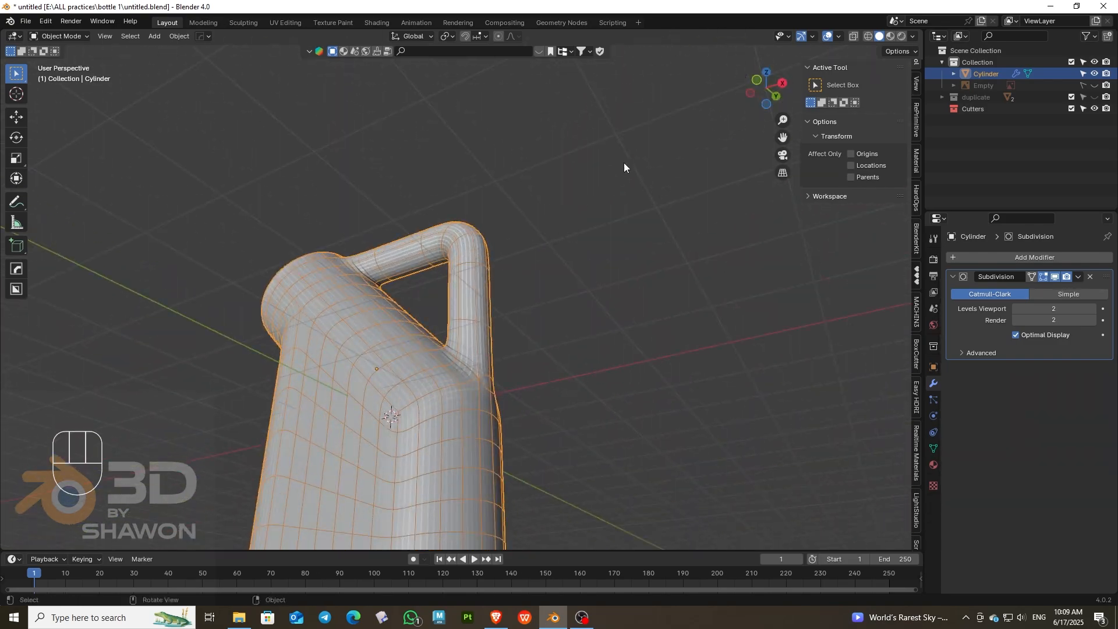
{"action": "scroll", "coordinate": [439, 330], "scroll_direction": "down", "scroll_amount": 2}
{"action": "left_click_drag", "start_coordinate": [752, 93], "coordinate": [757, 87]}
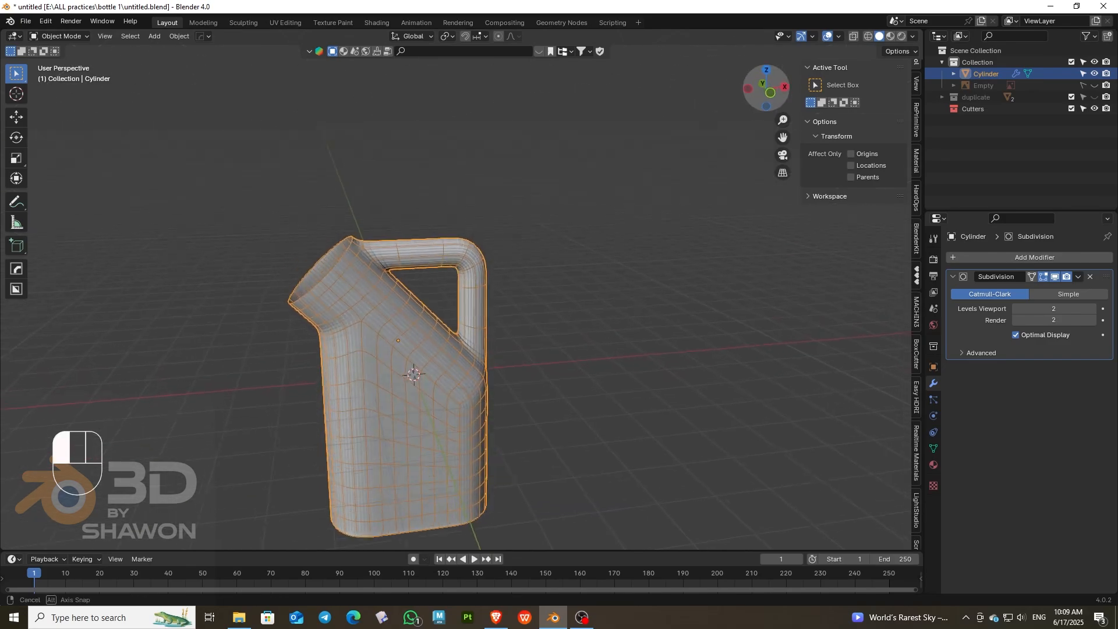
{"action": "key", "text": "KP_1"}
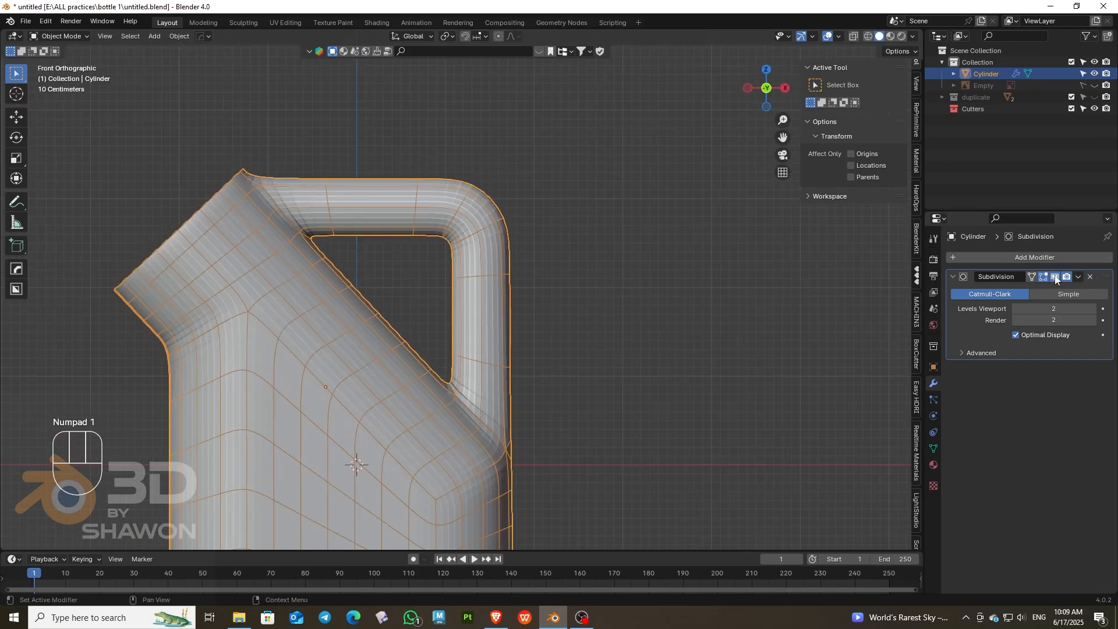
{"action": "left_click", "coordinate": [1055, 277]}
Step: Select the edges where the handle's horizontal leg joins the spout and add a parallel loop on the handle side with Slide Edge, size 0.07
{"action": "left_click_drag", "start_coordinate": [759, 94], "coordinate": [923, 182]}
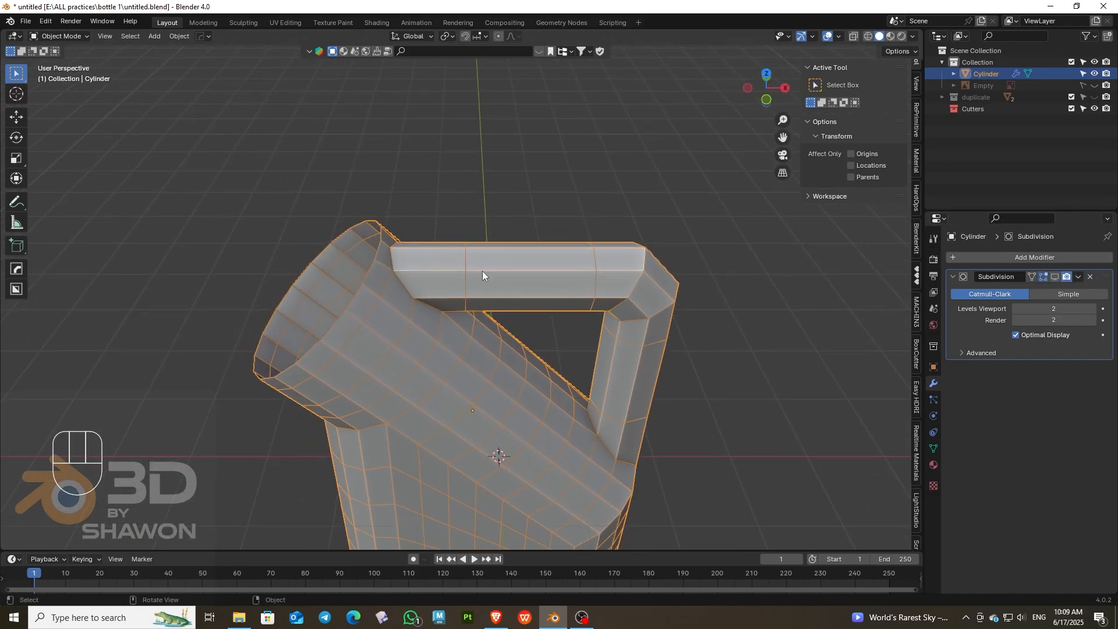
{"action": "key", "text": "Tab"}
{"action": "scroll", "coordinate": [482, 270], "scroll_direction": "up", "scroll_amount": 3}
{"action": "left_click", "coordinate": [310, 273]}
{"action": "left_click", "coordinate": [282, 214], "text": "shift"}
{"action": "left_click", "coordinate": [297, 183], "text": "shift"}
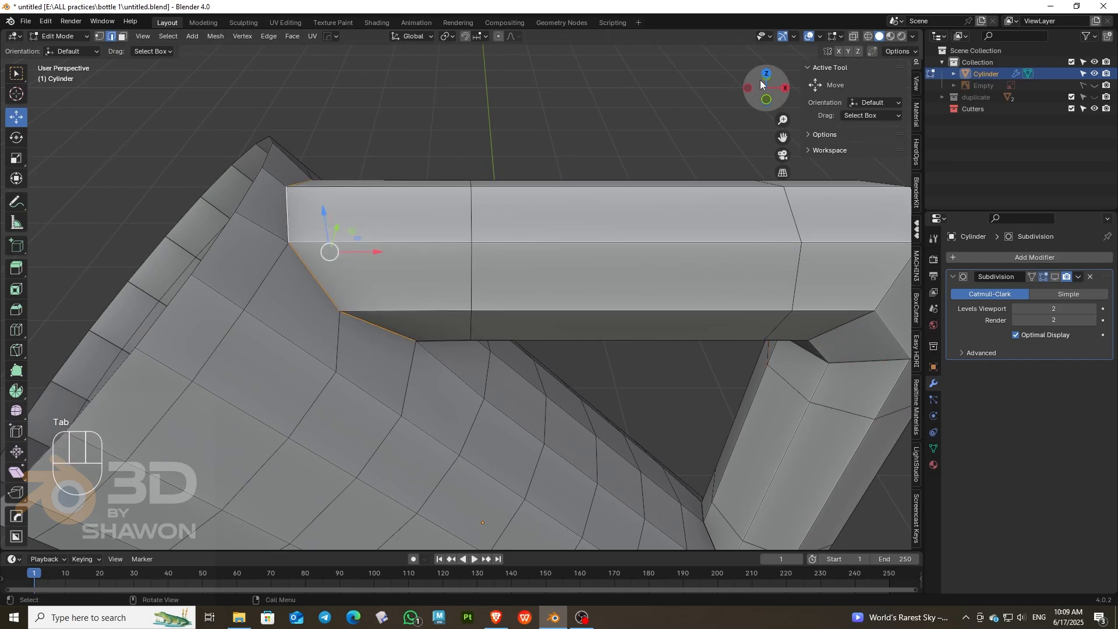
{"action": "left_click_drag", "start_coordinate": [759, 81], "coordinate": [603, 49]}
{"action": "left_click", "coordinate": [474, 216], "text": "shift"}
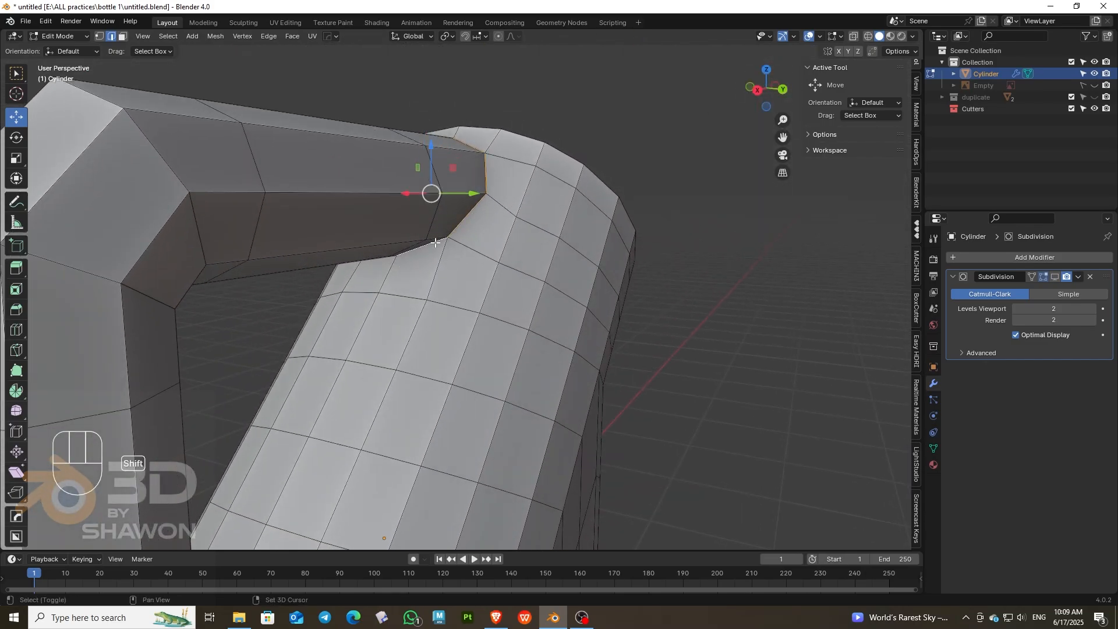
{"action": "left_click_drag", "start_coordinate": [766, 90], "coordinate": [629, 94]}
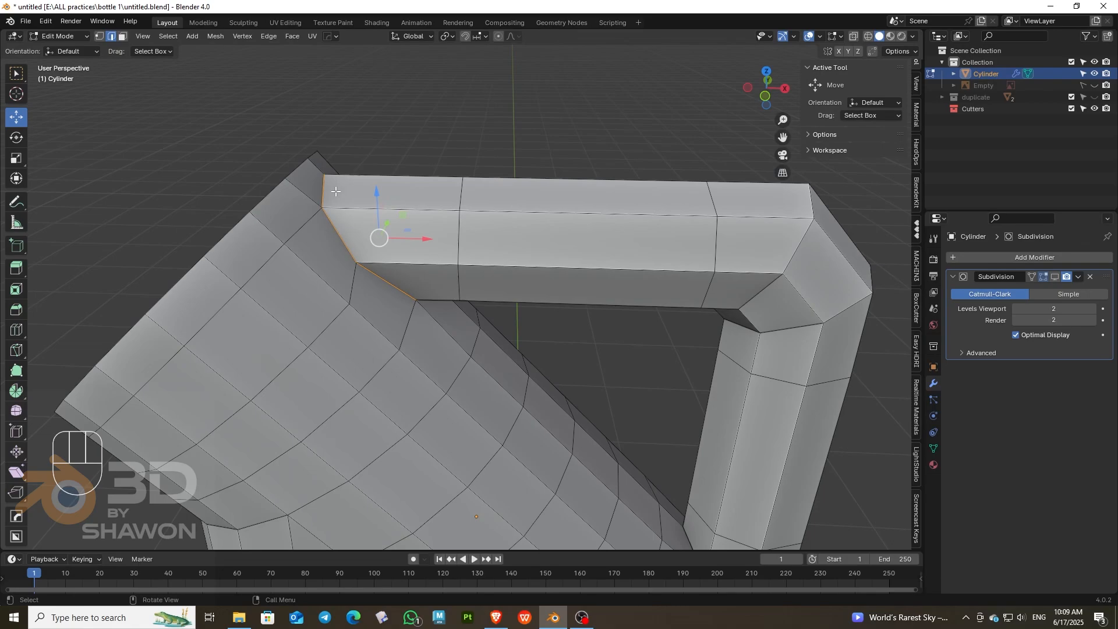
{"action": "right_click", "coordinate": [325, 147]}
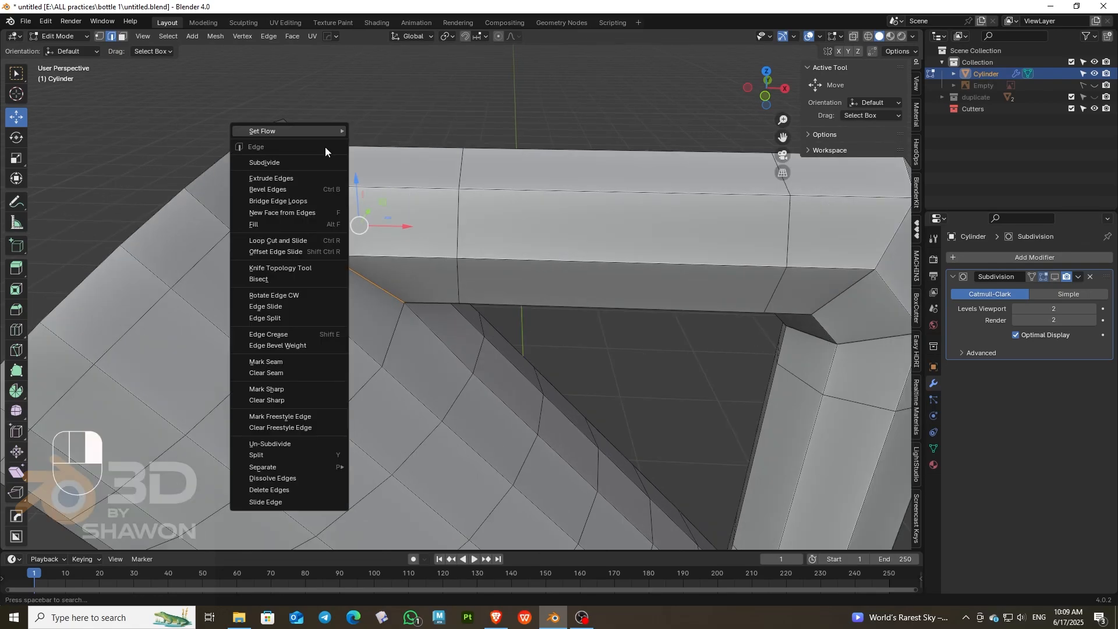
{"action": "left_click", "coordinate": [267, 503]}
{"action": "left_click", "coordinate": [277, 500]}
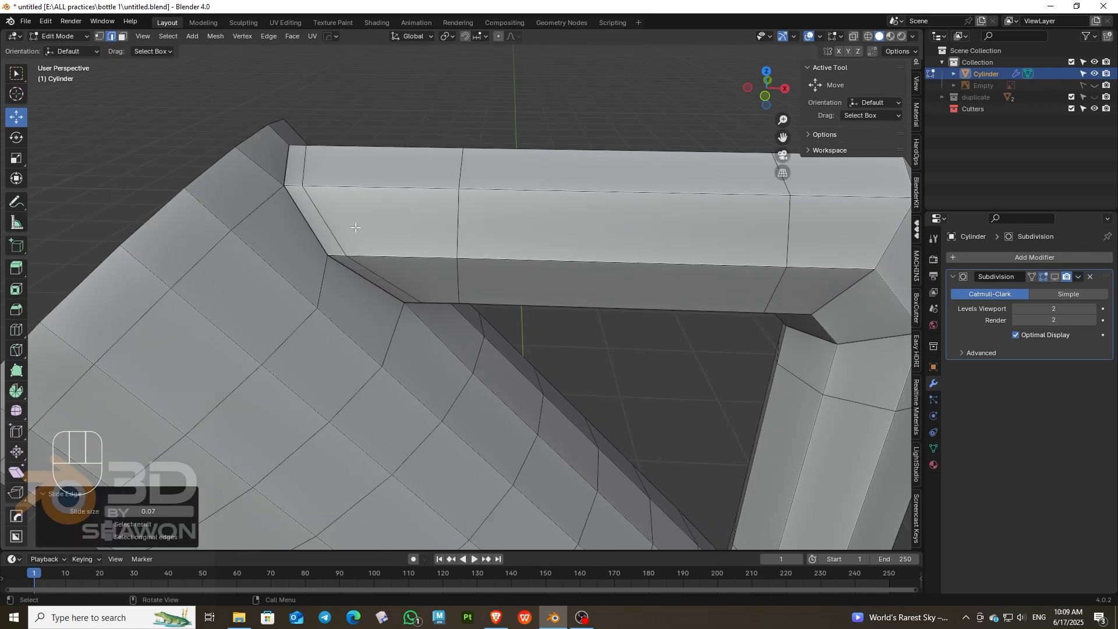
Step: Select the same upper handle junction edges again and add a parallel supporting loop on the spout side with Slide Edge
{"action": "left_click", "coordinate": [291, 174], "text": "shift"}
{"action": "left_click_drag", "start_coordinate": [768, 89], "coordinate": [571, 79]}
{"action": "left_click", "coordinate": [496, 216], "text": "shift"}
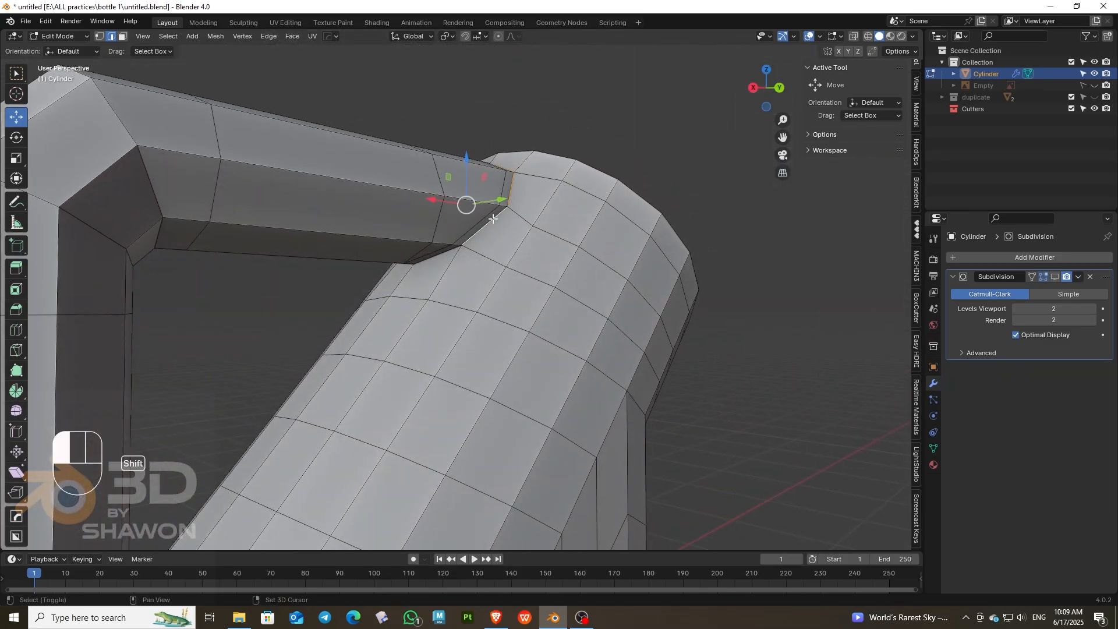
{"action": "left_click", "coordinate": [439, 254], "text": "shift"}
{"action": "left_click_drag", "start_coordinate": [772, 89], "coordinate": [965, 116]}
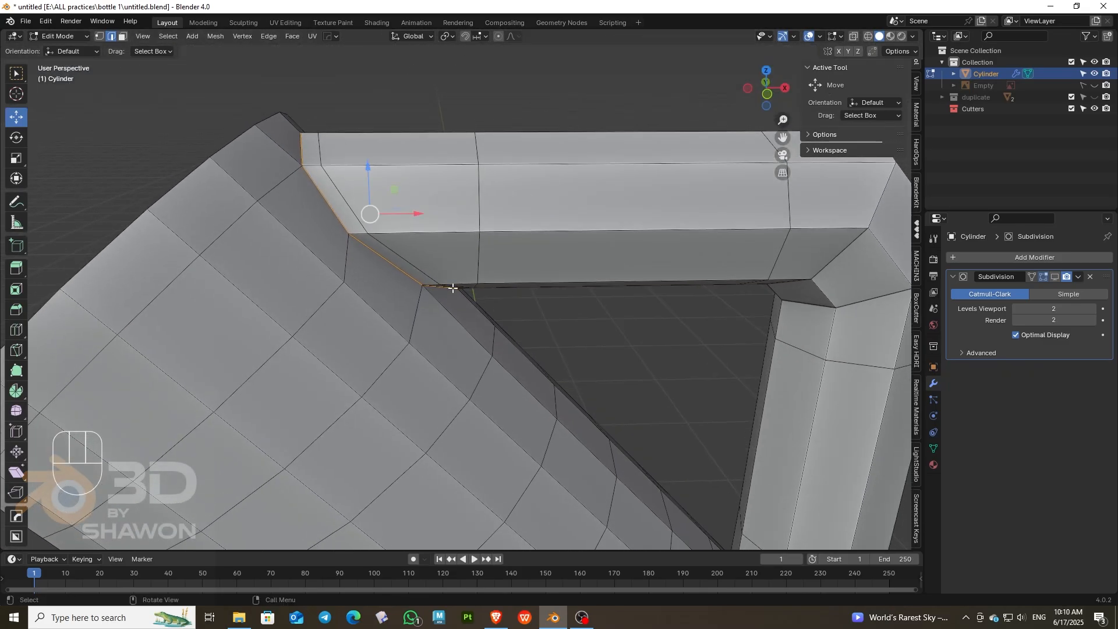
{"action": "scroll", "coordinate": [453, 287], "scroll_direction": "down", "scroll_amount": 1}
{"action": "scroll", "coordinate": [453, 288], "scroll_direction": "up", "scroll_amount": 2}
{"action": "right_click", "coordinate": [393, 160]}
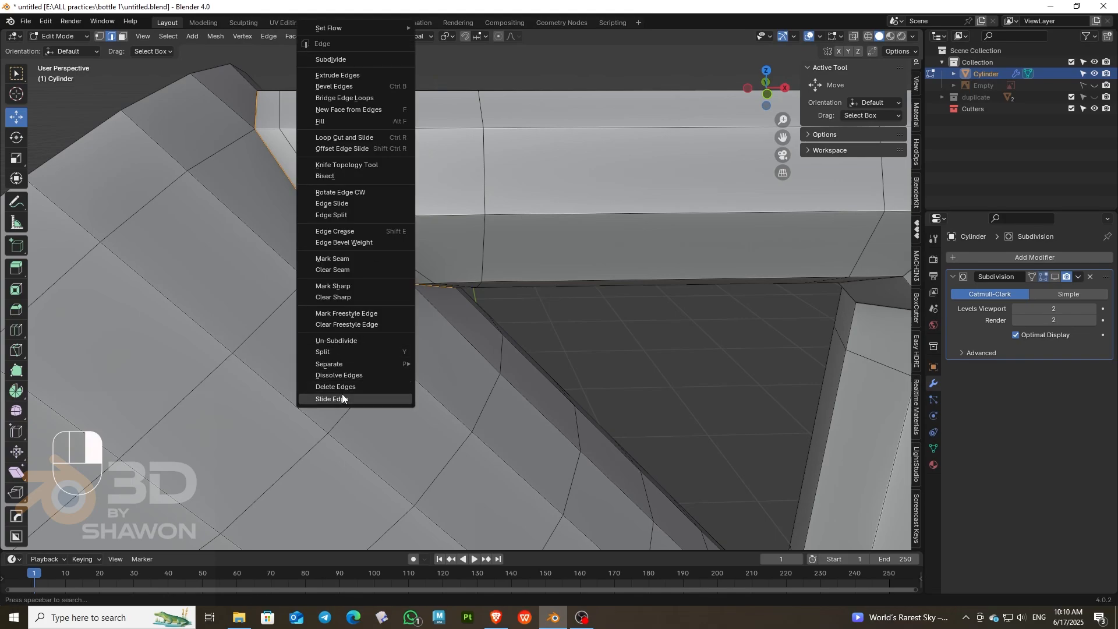
{"action": "left_click", "coordinate": [342, 398]}
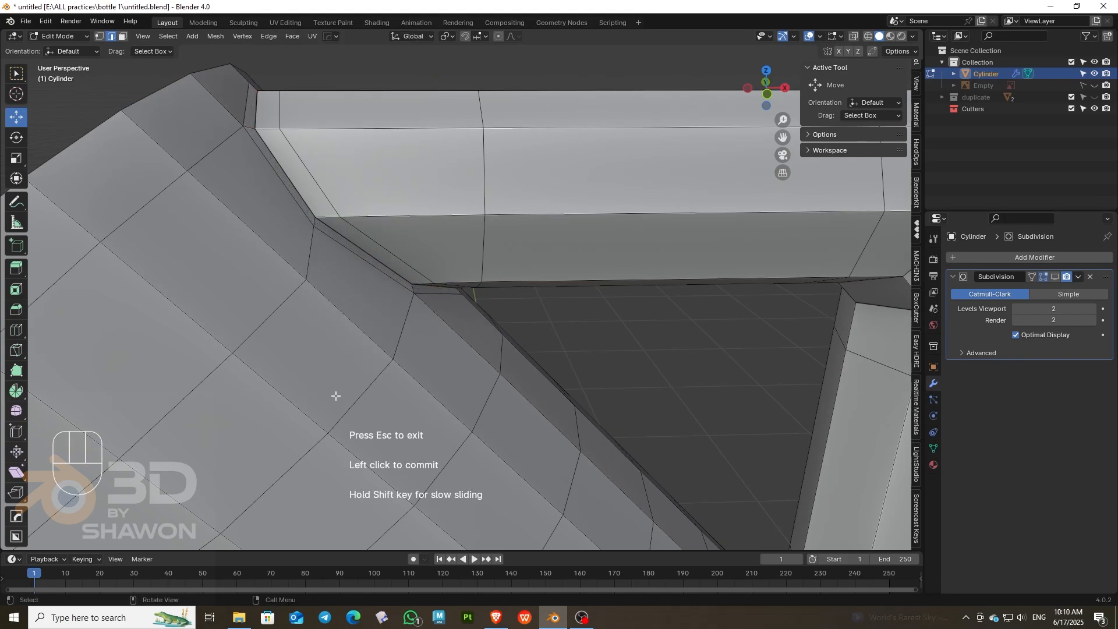
{"action": "left_click", "coordinate": [335, 397]}
{"action": "left_click", "coordinate": [317, 177]}
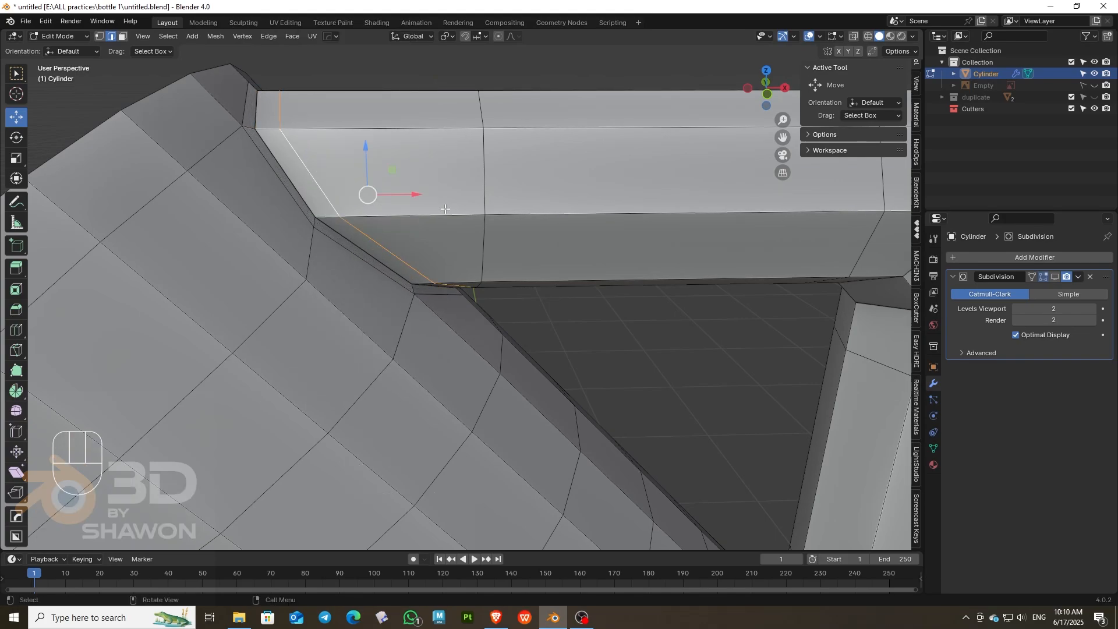
{"action": "scroll", "coordinate": [385, 210], "scroll_direction": "down", "scroll_amount": 3}
{"action": "left_click_drag", "start_coordinate": [785, 137], "coordinate": [594, 35]}
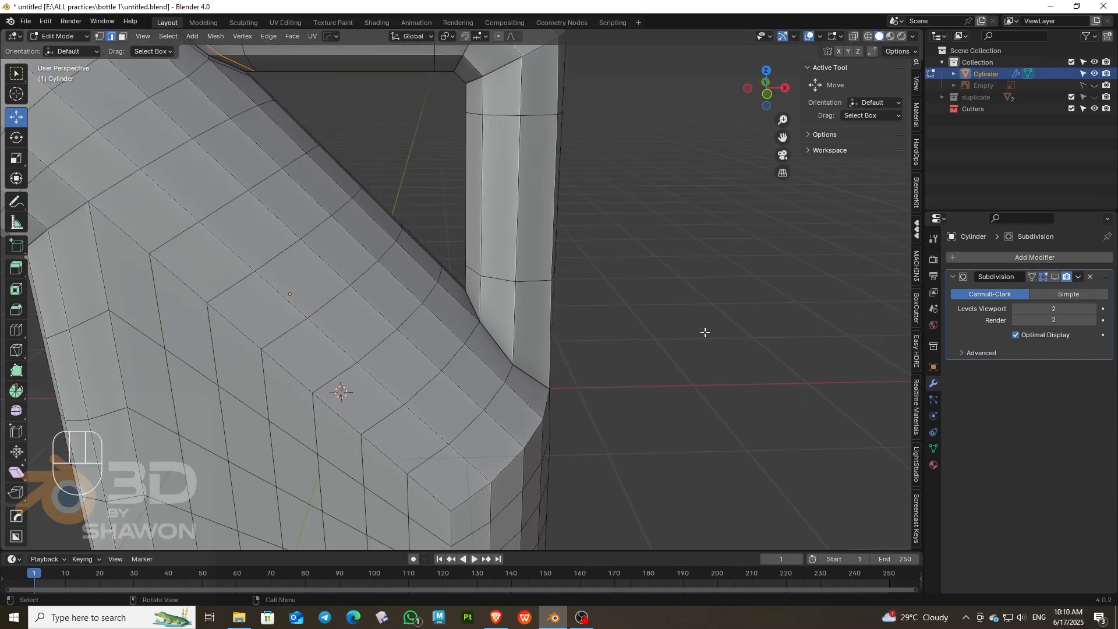
{"action": "left_click", "coordinate": [542, 378]}
{"action": "left_click", "coordinate": [500, 348], "text": "shift"}
{"action": "double_click", "coordinate": [479, 305], "text": "shift"}
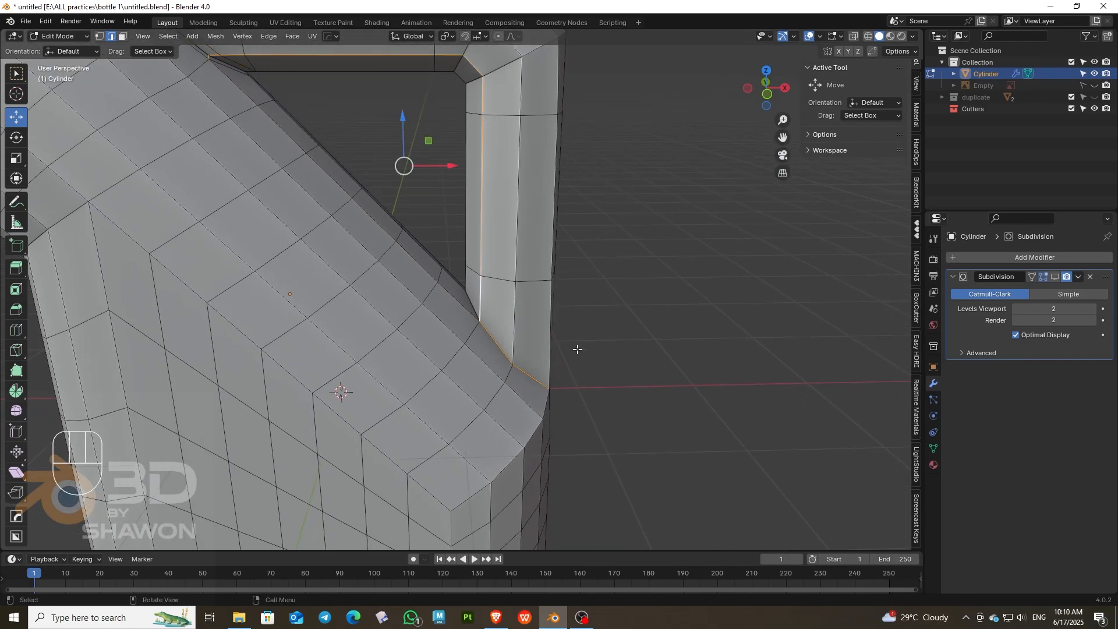
{"action": "left_click", "coordinate": [554, 360]}
{"action": "left_click", "coordinate": [524, 370]}
{"action": "left_click", "coordinate": [502, 349], "text": "shift"}
Step: Merge the nearly coincident vertices at the middle of the handle's lower back junction at their center
{"action": "left_click_drag", "start_coordinate": [768, 97], "coordinate": [638, 73]}
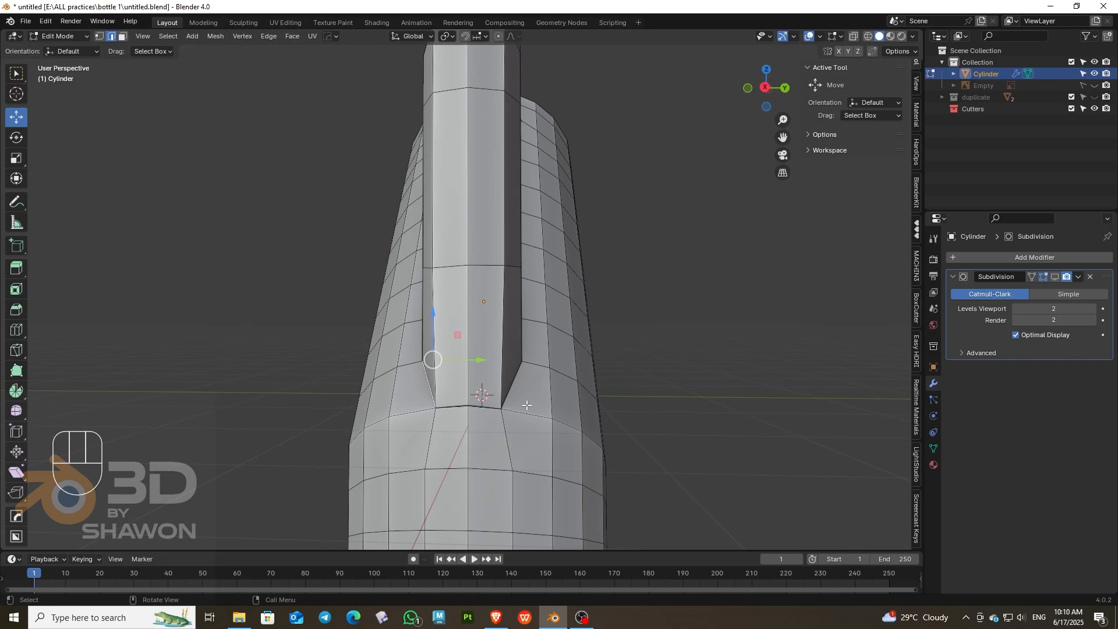
{"action": "scroll", "coordinate": [527, 404], "scroll_direction": "up", "scroll_amount": 4}
{"action": "left_click_drag", "start_coordinate": [783, 138], "coordinate": [749, 30]}
{"action": "scroll", "coordinate": [436, 406], "scroll_direction": "up", "scroll_amount": 4}
{"action": "scroll", "coordinate": [408, 379], "scroll_direction": "down", "scroll_amount": 2}
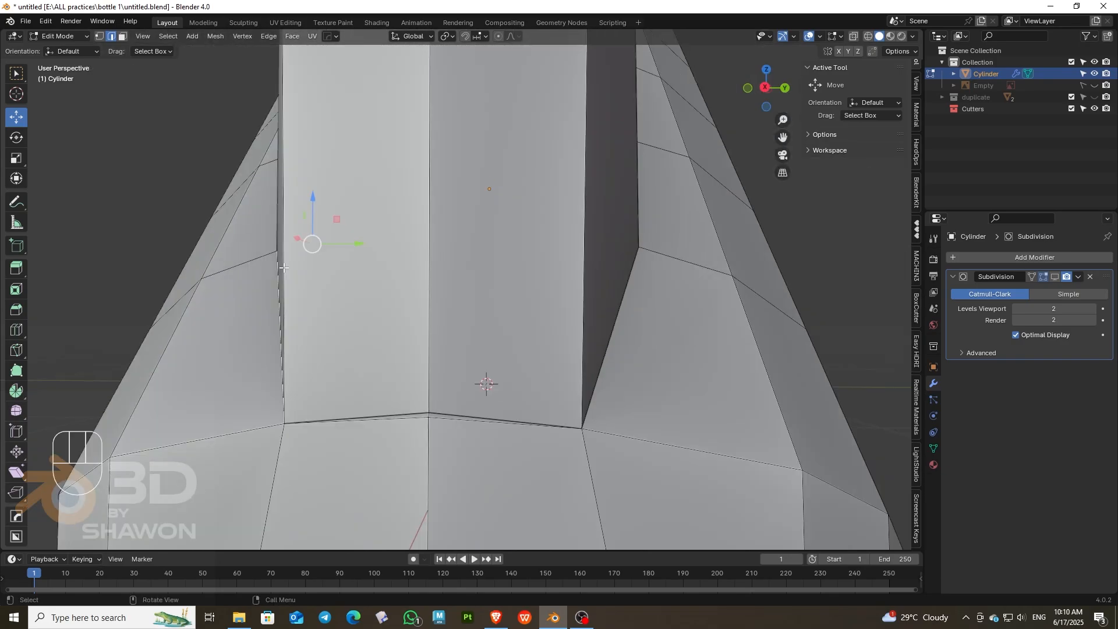
{"action": "left_click", "coordinate": [99, 36]}
{"action": "scroll", "coordinate": [437, 378], "scroll_direction": "down", "scroll_amount": 2}
{"action": "key", "text": "m"}
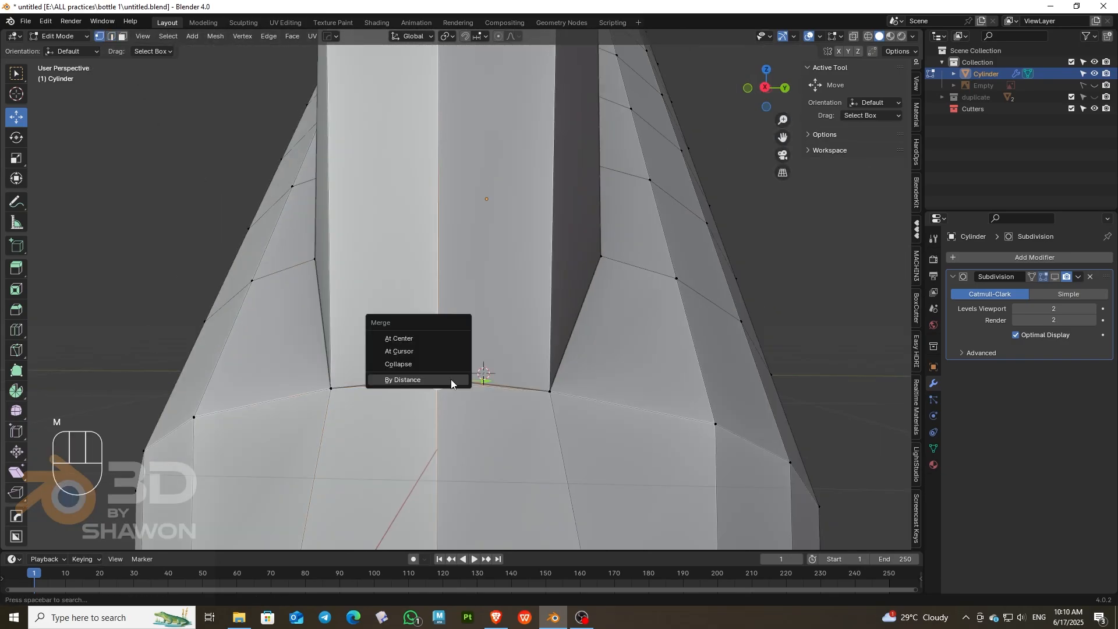
{"action": "left_click", "coordinate": [406, 338]}
Step: Select the edges around the handle's lower junction with the body and add a parallel loop on the handle side with Slide Edge
{"action": "left_click", "coordinate": [112, 37]}
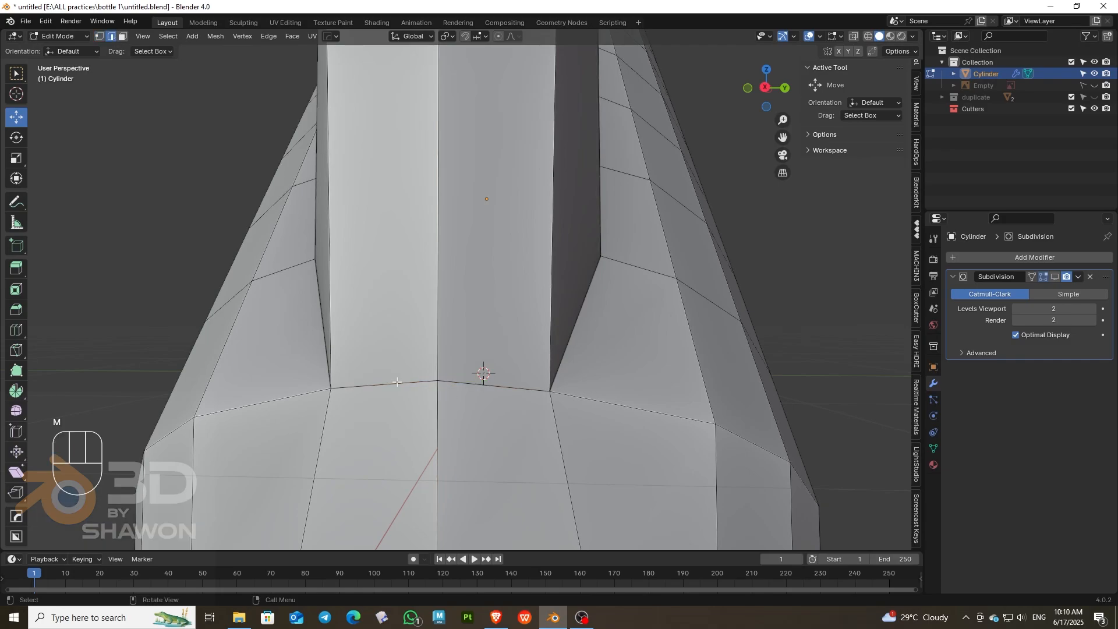
{"action": "double_click", "coordinate": [396, 383]}
{"action": "double_click", "coordinate": [569, 342], "text": "shift"}
{"action": "left_click_drag", "start_coordinate": [767, 87], "coordinate": [625, 143]}
{"action": "left_click", "coordinate": [394, 218], "text": "shift"}
{"action": "left_click_drag", "start_coordinate": [767, 88], "coordinate": [952, 67]}
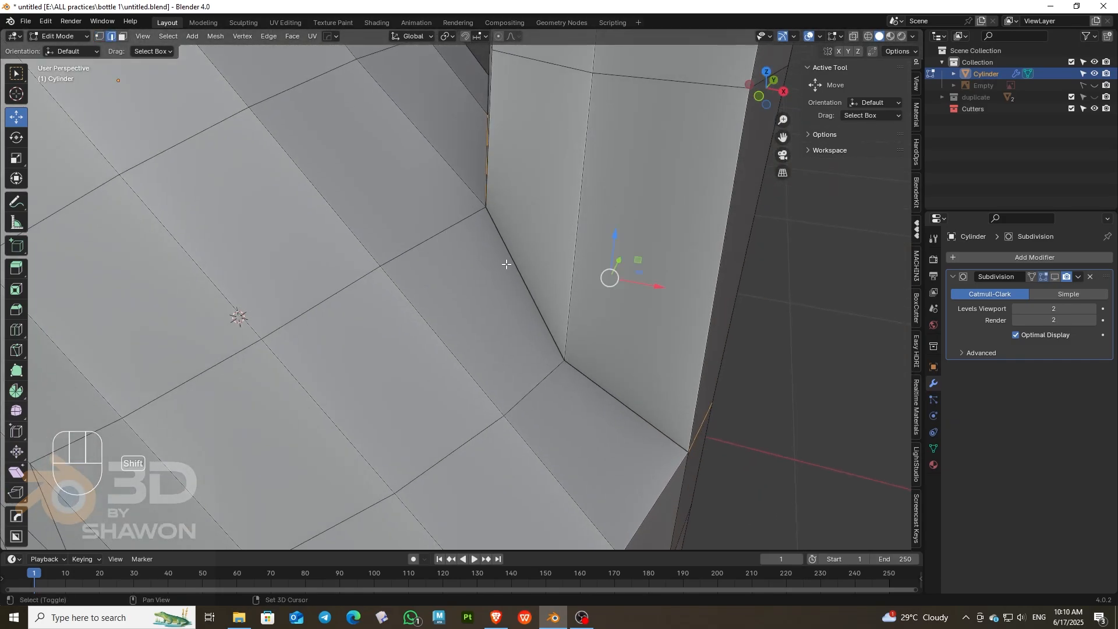
{"action": "double_click", "coordinate": [515, 255], "text": "shift"}
{"action": "scroll", "coordinate": [526, 284], "scroll_direction": "down", "scroll_amount": 2}
{"action": "scroll", "coordinate": [518, 206], "scroll_direction": "up", "scroll_amount": 2}
{"action": "key", "text": "ctrl+e"}
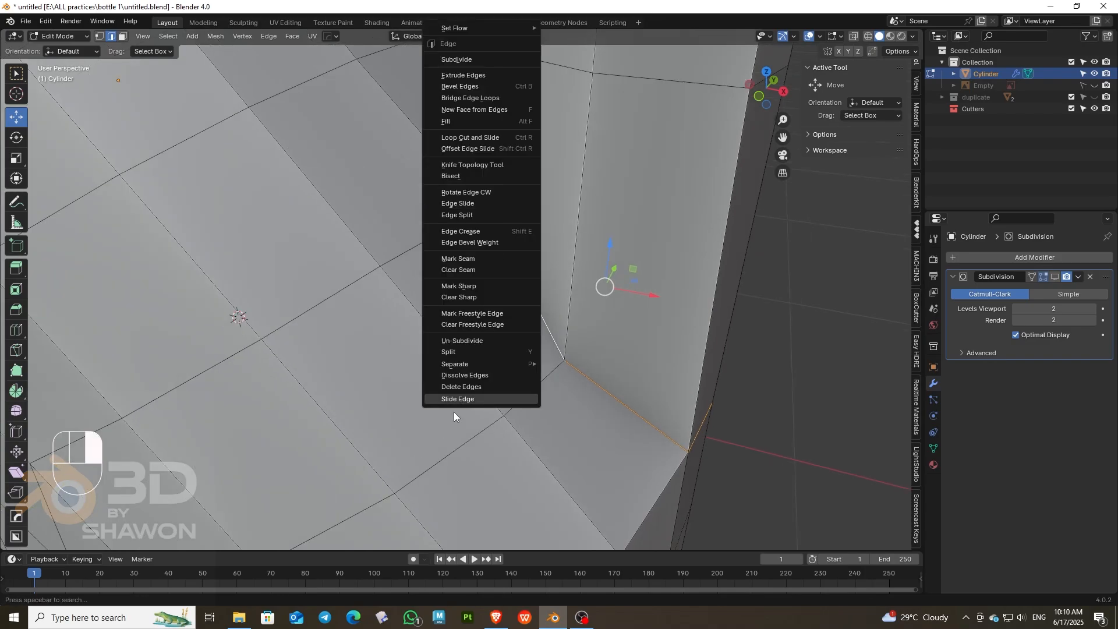
{"action": "left_click", "coordinate": [460, 396]}
{"action": "left_click", "coordinate": [553, 379]}
Step: Select the original lower handle junction edges again and add a parallel supporting loop on the body side with Slide Edge
{"action": "left_click", "coordinate": [575, 373]}
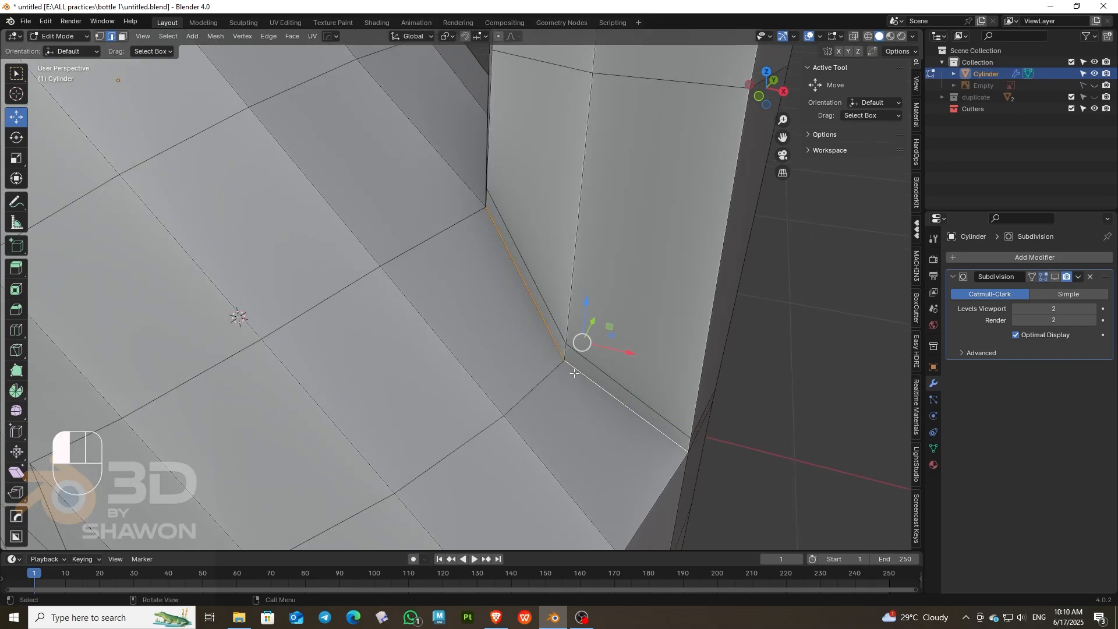
{"action": "left_click_drag", "start_coordinate": [768, 90], "coordinate": [623, 52]}
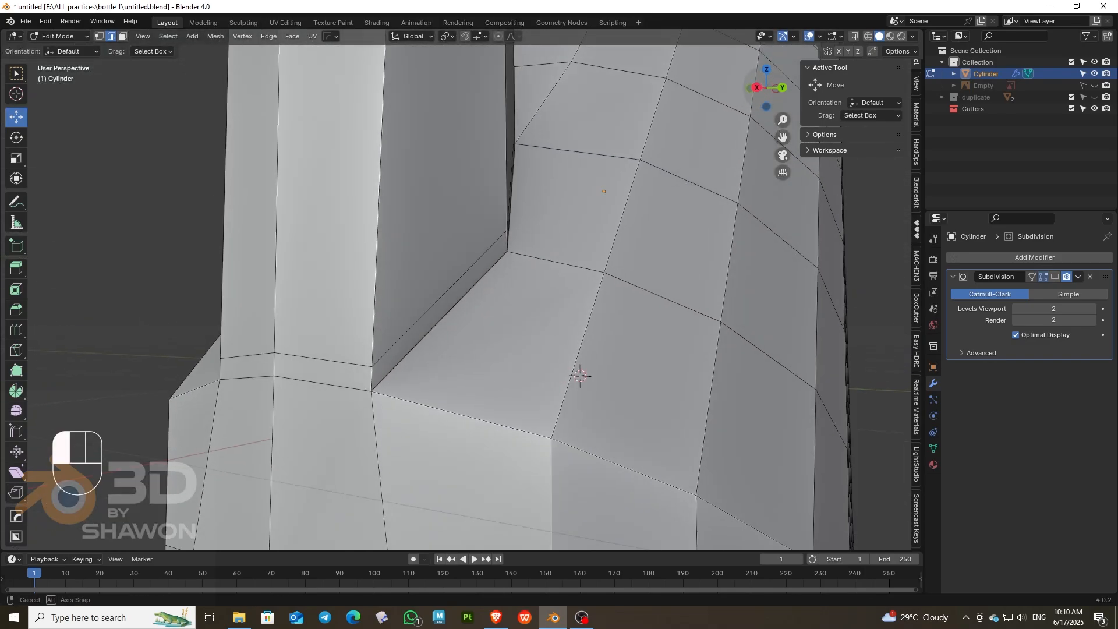
{"action": "double_click", "coordinate": [346, 384], "text": "shift"}
{"action": "double_click", "coordinate": [410, 362], "text": "shift"}
{"action": "left_click_drag", "start_coordinate": [743, 101], "coordinate": [642, 148]}
{"action": "left_click", "coordinate": [413, 187], "text": "shift"}
{"action": "left_click_drag", "start_coordinate": [765, 100], "coordinate": [506, 103]}
{"action": "right_click", "coordinate": [481, 335]}
{"action": "left_click", "coordinate": [515, 399]}
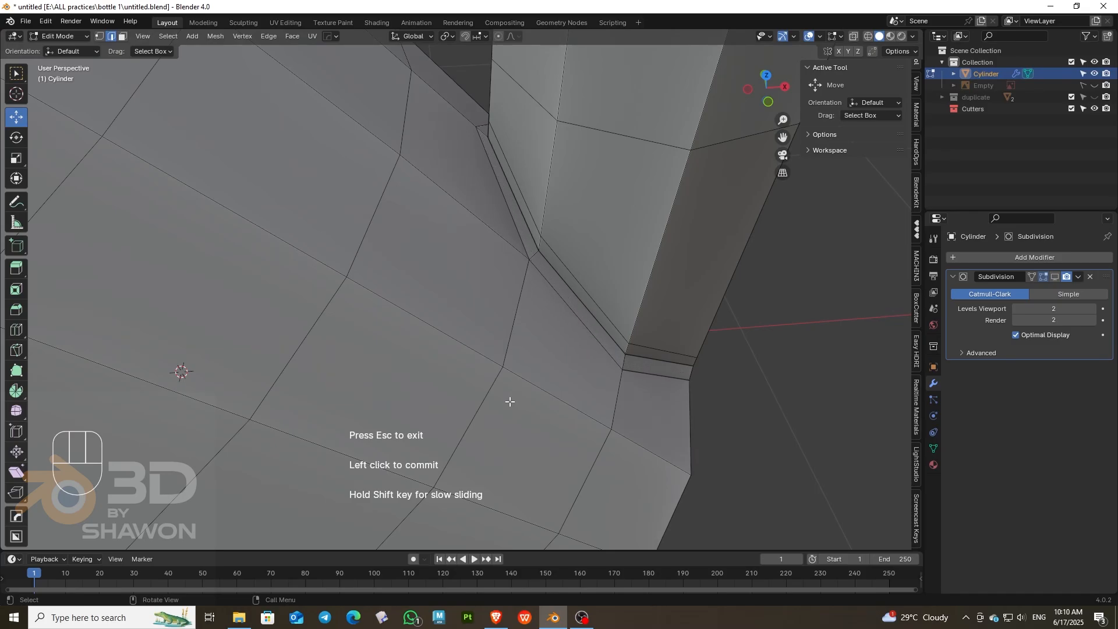
{"action": "left_click", "coordinate": [511, 402]}
Step: Check the subdivided jug in the front view by briefly turning on the Subdivision modifier's viewport display in Object Mode
{"action": "left_click_drag", "start_coordinate": [765, 89], "coordinate": [917, 52]}
{"action": "key", "text": "Tab"}
{"action": "left_click", "coordinate": [1056, 277]}
{"action": "scroll", "coordinate": [548, 294], "scroll_direction": "down", "scroll_amount": 5}
{"action": "key", "text": "KP_1"}
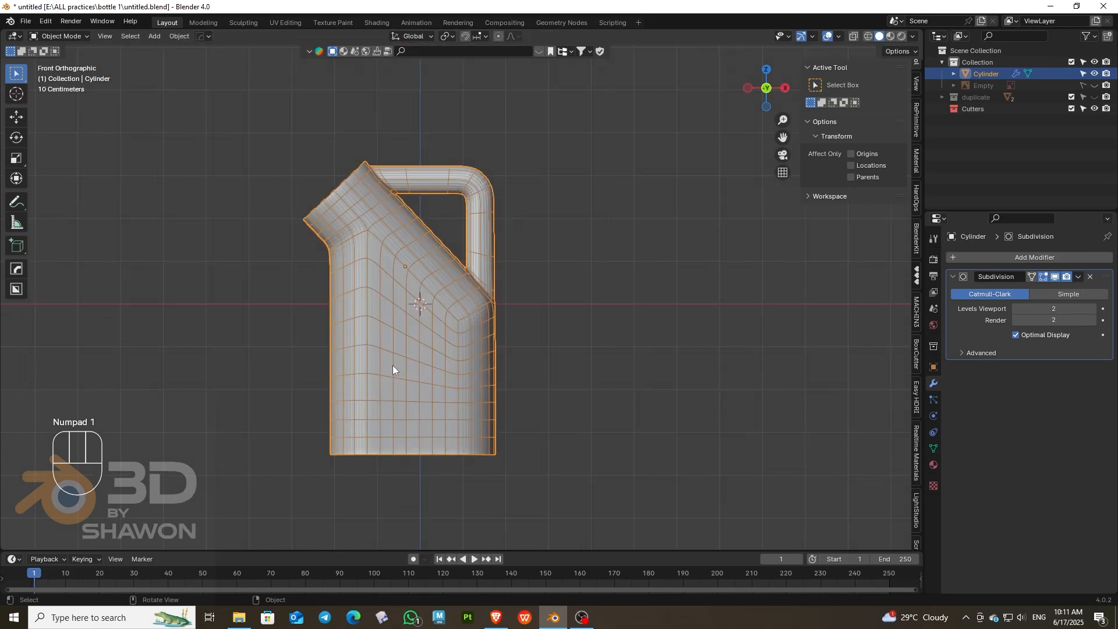
{"action": "scroll", "coordinate": [393, 367], "scroll_direction": "up", "scroll_amount": 4}
{"action": "left_click", "coordinate": [1054, 276]}
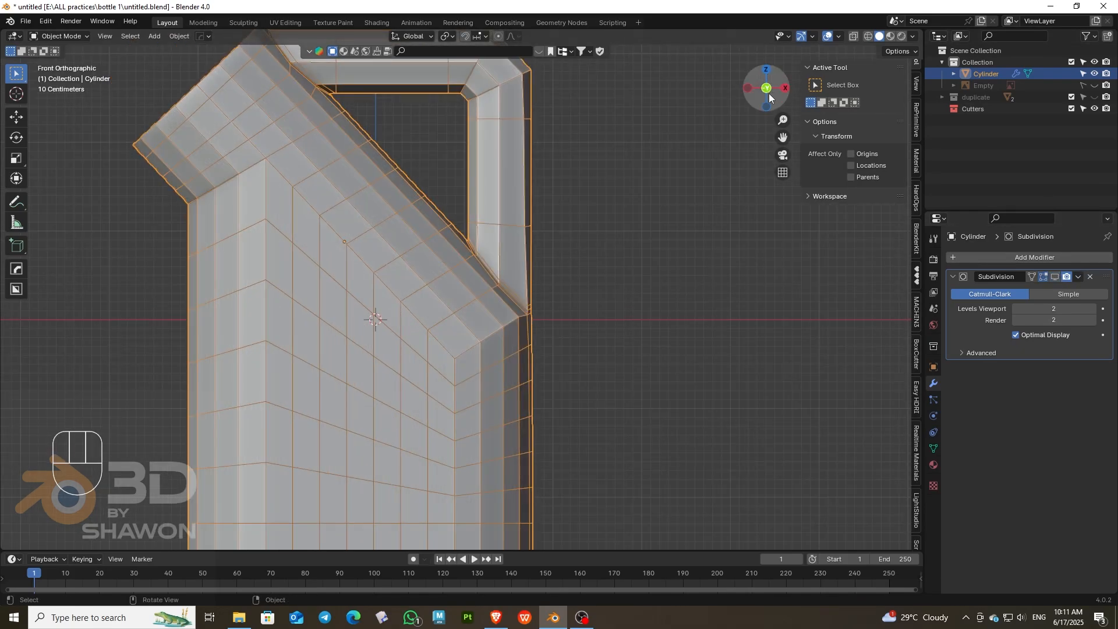
Step: Slide the body's shoulder vertex beside the lower handle junction slightly along its edge in Edit Mode
{"action": "left_click_drag", "start_coordinate": [766, 89], "coordinate": [751, 99]}
{"action": "key", "text": "Tab"}
{"action": "scroll", "coordinate": [460, 285], "scroll_direction": "up", "scroll_amount": 2}
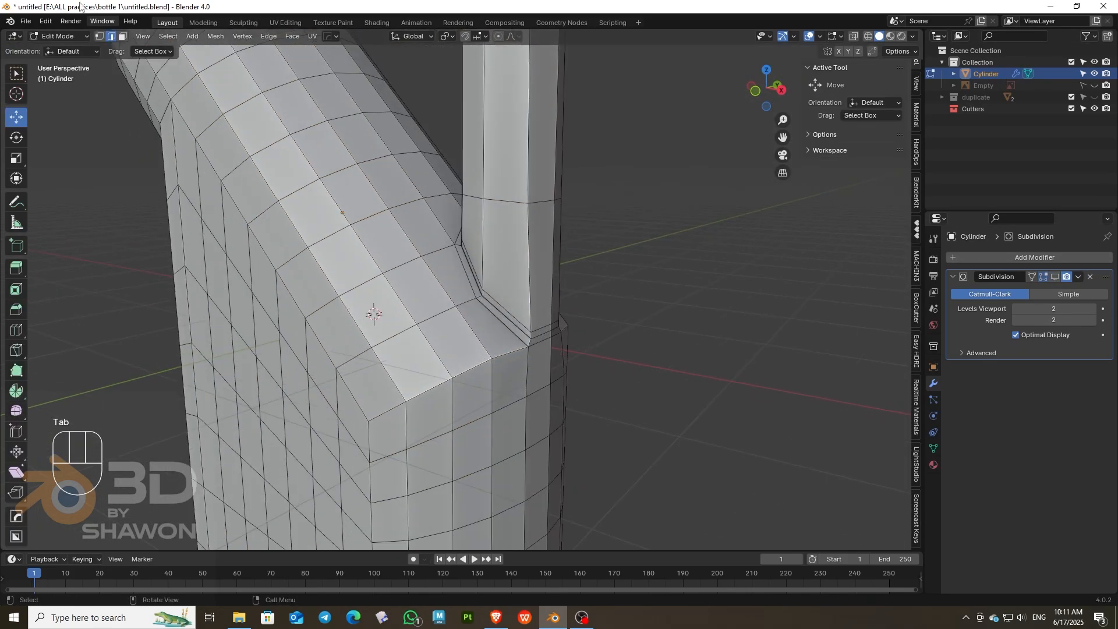
{"action": "left_click", "coordinate": [100, 37]}
{"action": "left_click", "coordinate": [492, 359]}
{"action": "key", "text": "g"}
{"action": "key", "text": "g"}
{"action": "key", "text": "g"}
{"action": "key", "text": "g"}
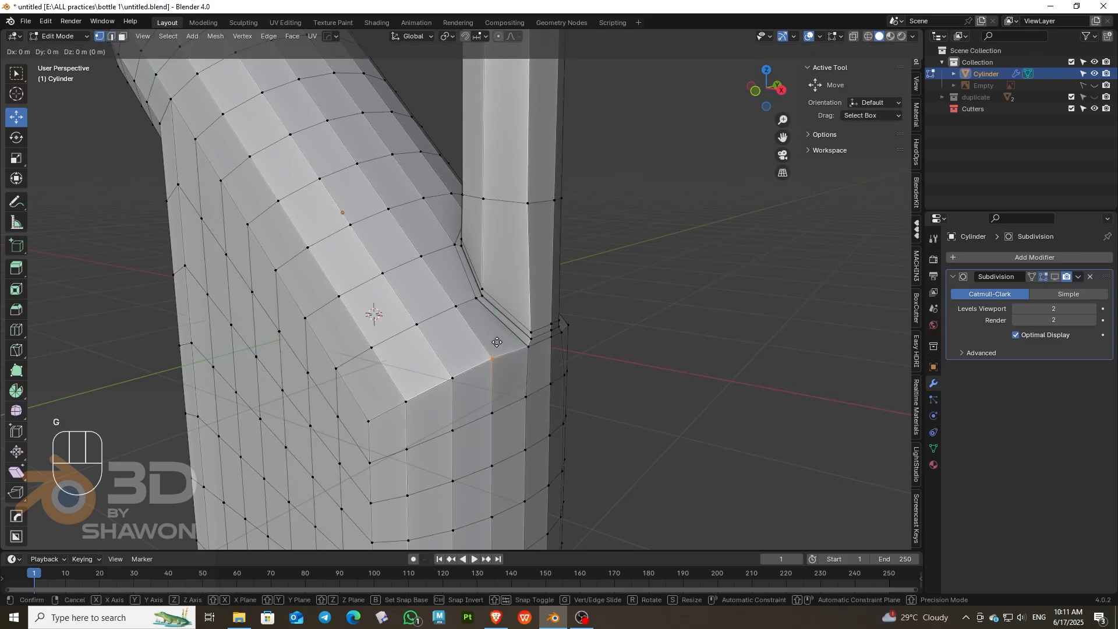
{"action": "left_click", "coordinate": [498, 344]}
Step: Slide the matching shoulder vertex on the opposite side of the handle base and readjust the first one
{"action": "middle_click_drag", "start_coordinate": [498, 343], "coordinate": [538, 329]}
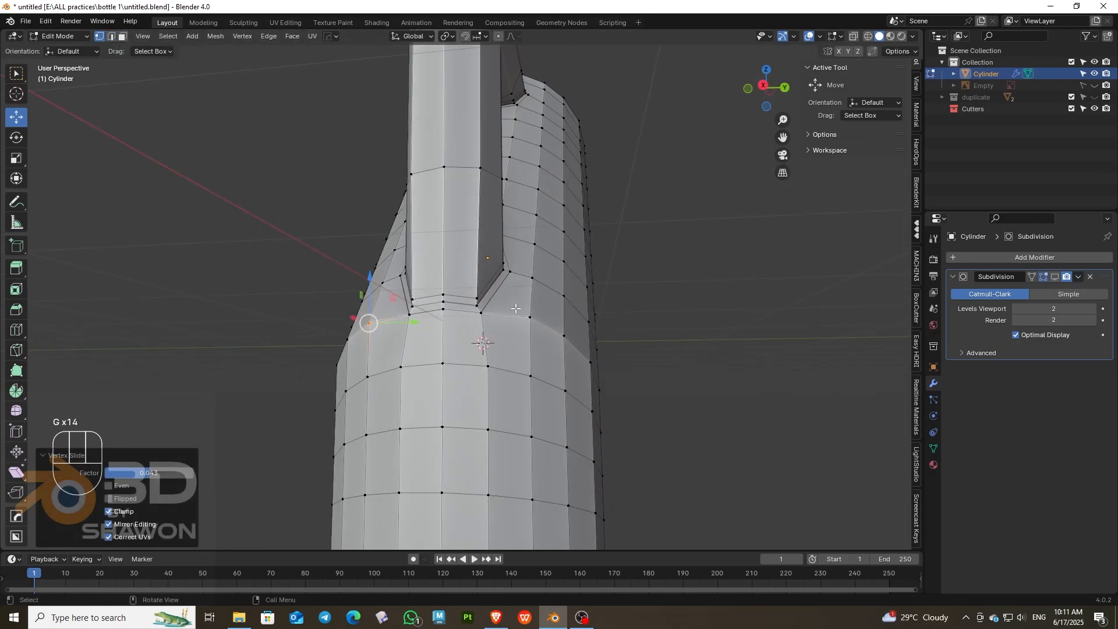
{"action": "left_click_drag", "start_coordinate": [539, 329], "coordinate": [541, 331]}
{"action": "key", "text": "g"}
{"action": "key", "text": "g"}
{"action": "left_click", "coordinate": [540, 335]}
{"action": "left_click_drag", "start_coordinate": [354, 312], "coordinate": [382, 338]}
{"action": "key", "text": "g"}
{"action": "key", "text": "g"}
{"action": "left_click", "coordinate": [384, 348]}
Step: Return to Object Mode, turn on the Subdivision viewport display and shade the jug smooth
{"action": "middle_click_drag", "start_coordinate": [385, 347], "coordinate": [464, 329]}
{"action": "key", "text": "Tab"}
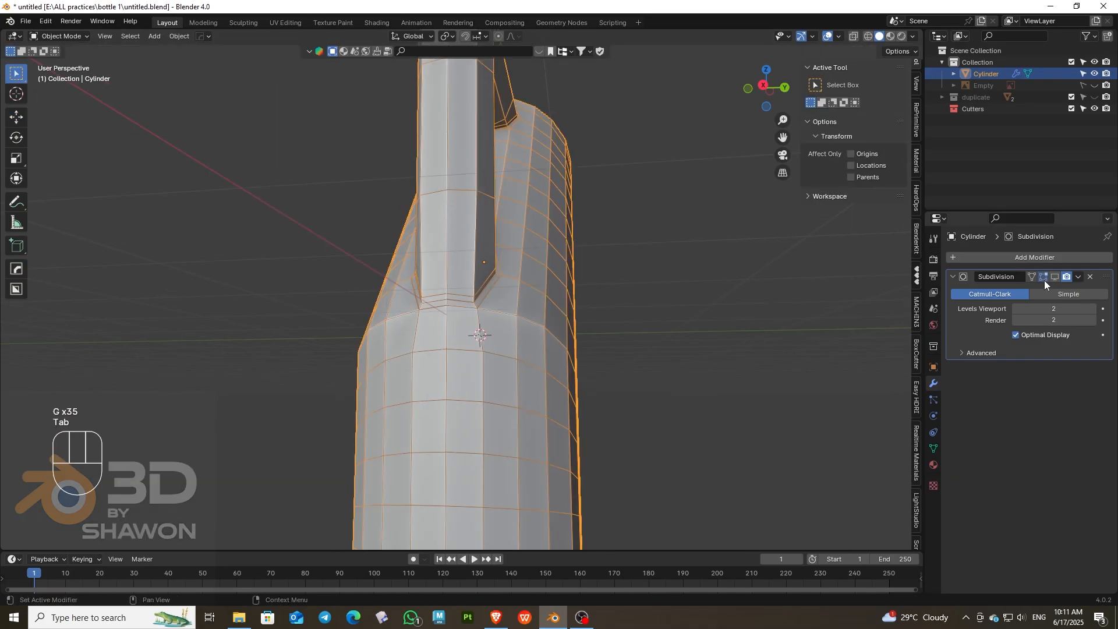
{"action": "left_click", "coordinate": [1054, 277]}
{"action": "left_click", "coordinate": [713, 175]}
{"action": "left_click_drag", "start_coordinate": [781, 90], "coordinate": [917, 71]}
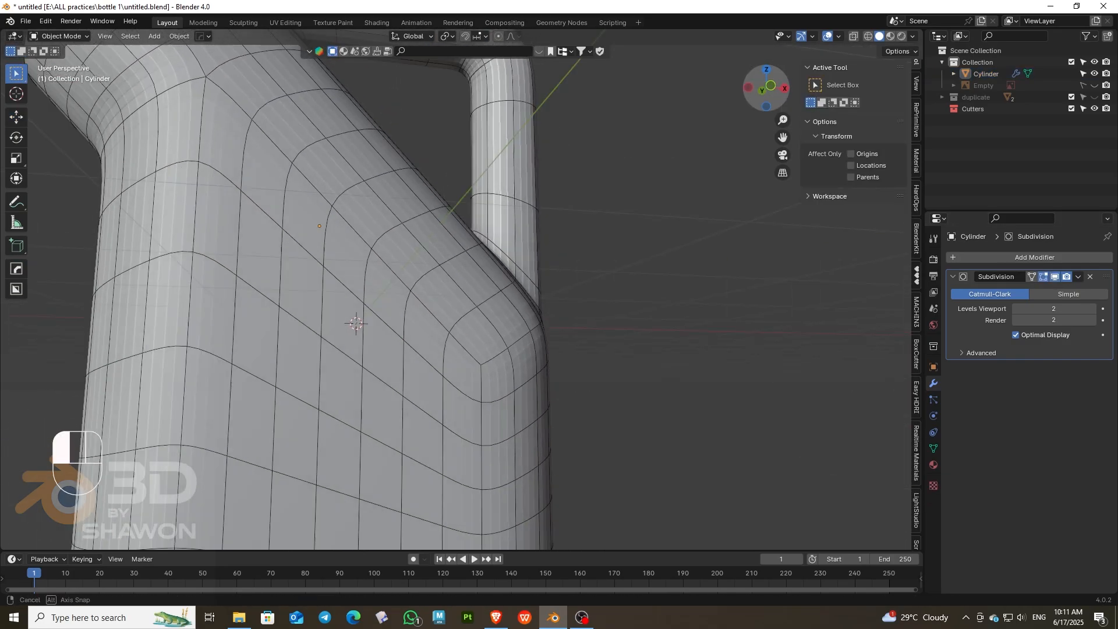
{"action": "scroll", "coordinate": [393, 286], "scroll_direction": "down", "scroll_amount": 2}
{"action": "left_click", "coordinate": [366, 312]}
{"action": "right_click", "coordinate": [366, 312]}
{"action": "left_click", "coordinate": [322, 278]}
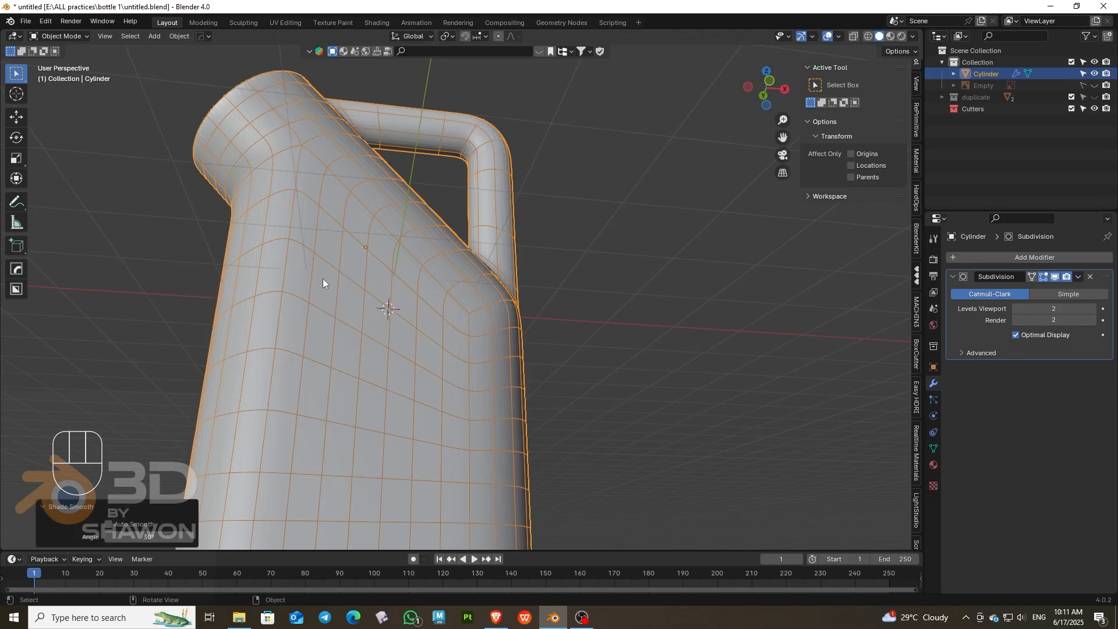
Step: Turn off the wireframe overlay and inspect the smoothed jug and handle junctions from several angles
{"action": "left_click", "coordinate": [599, 337]}
{"action": "key", "text": "KP_1"}
{"action": "scroll", "coordinate": [408, 303], "scroll_direction": "up", "scroll_amount": 4}
{"action": "scroll", "coordinate": [387, 282], "scroll_direction": "down", "scroll_amount": 2}
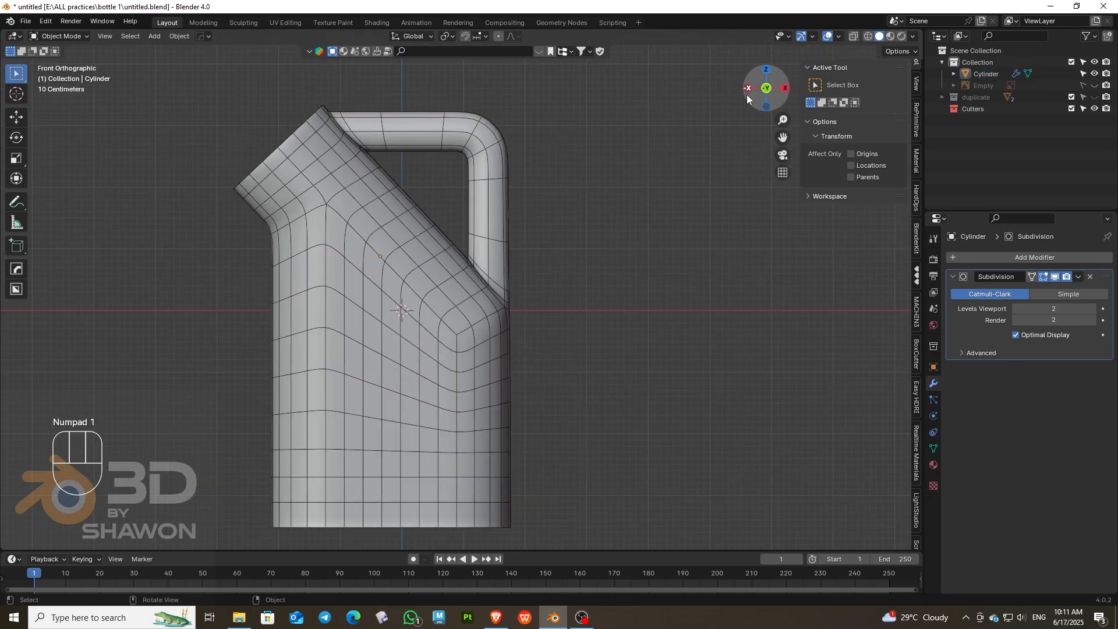
{"action": "mouse_move", "coordinate": [748, 94]}
{"action": "left_mouse_down"}
{"action": "mouse_move", "coordinate": [829, 126]}
{"action": "mouse_move", "coordinate": [990, 107]}
{"action": "mouse_move", "coordinate": [741, 115]}
{"action": "left_mouse_up"}
{"action": "key", "text": "KP_1"}
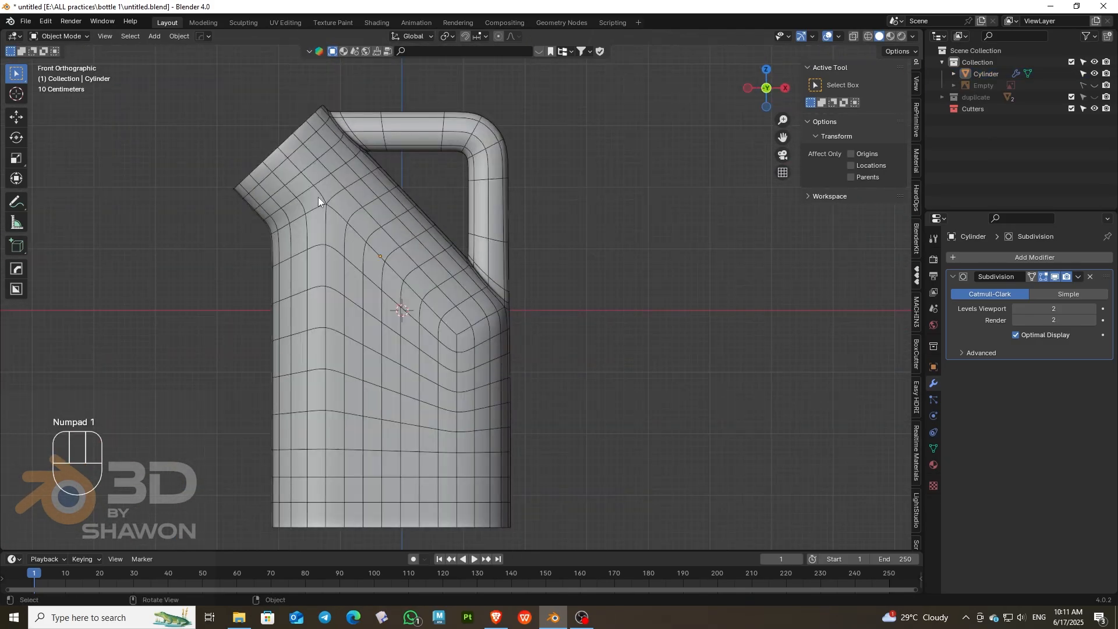
{"action": "scroll", "coordinate": [318, 197], "scroll_direction": "up", "scroll_amount": 2}
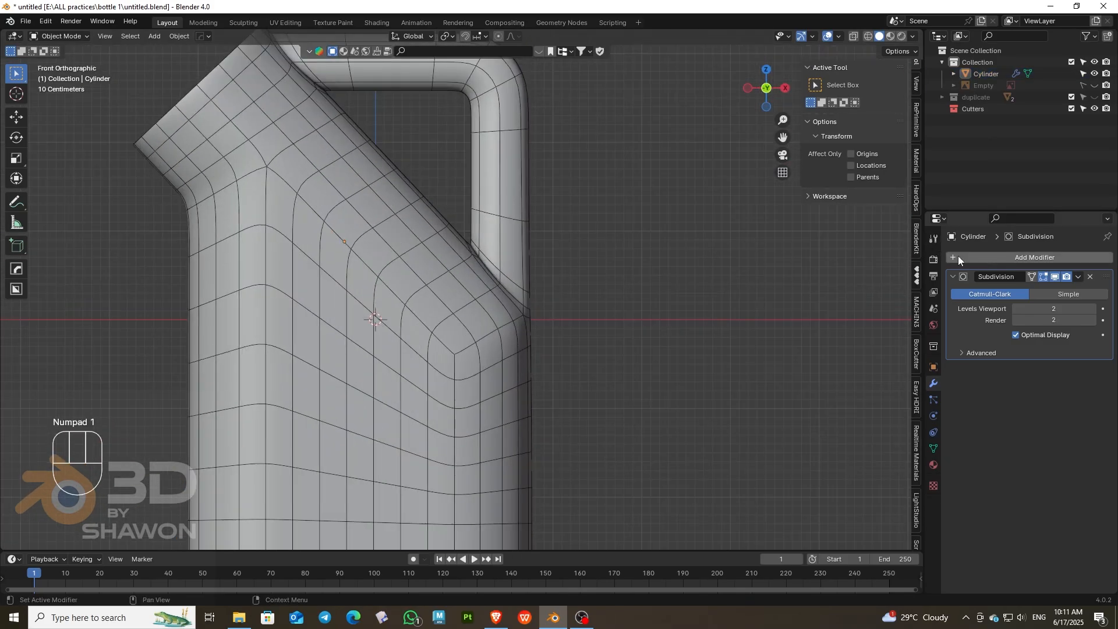
{"action": "left_click", "coordinate": [839, 36]}
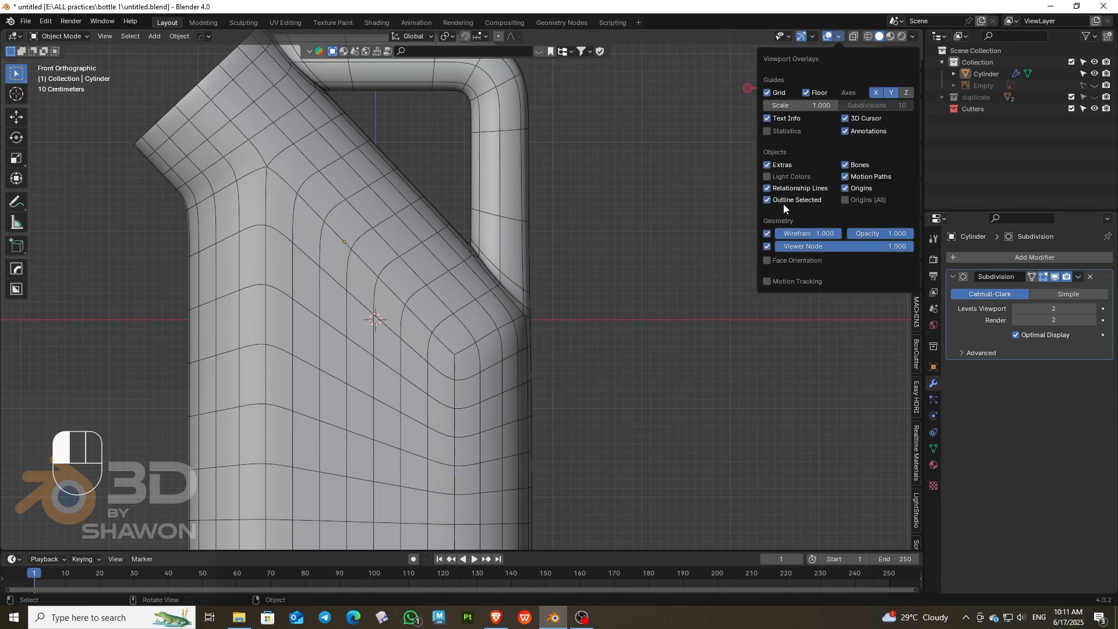
{"action": "left_click", "coordinate": [839, 37]}
{"action": "left_click", "coordinate": [768, 233]}
{"action": "left_click_drag", "start_coordinate": [778, 98], "coordinate": [582, 114]}
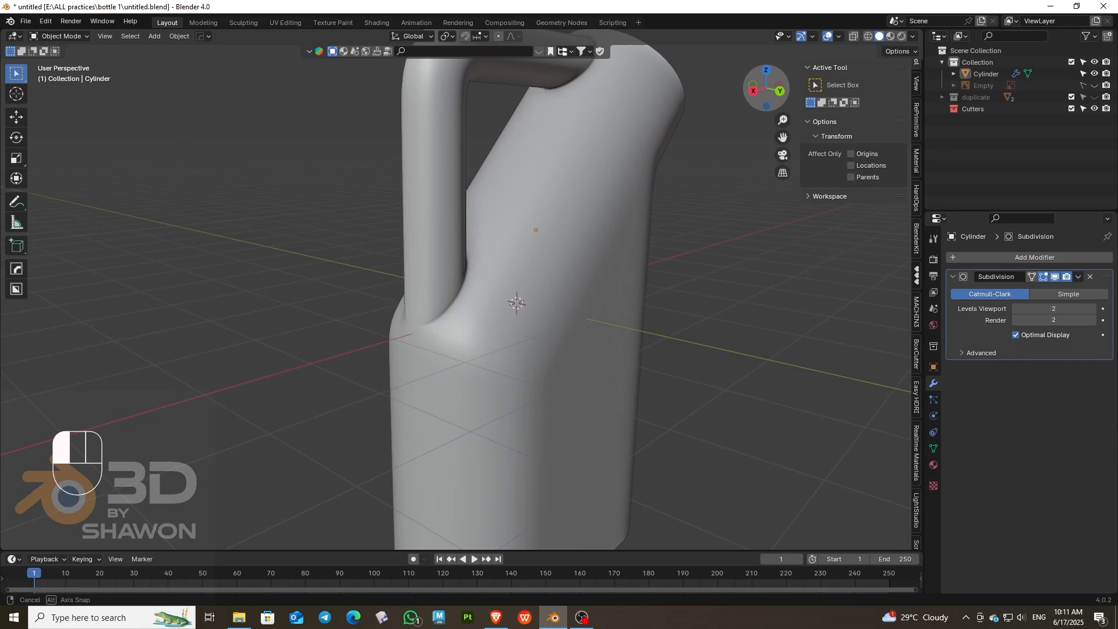
{"action": "left_click_drag", "start_coordinate": [517, 302], "coordinate": [716, 227]}
{"action": "scroll", "coordinate": [602, 159], "scroll_direction": "down", "scroll_amount": 2}
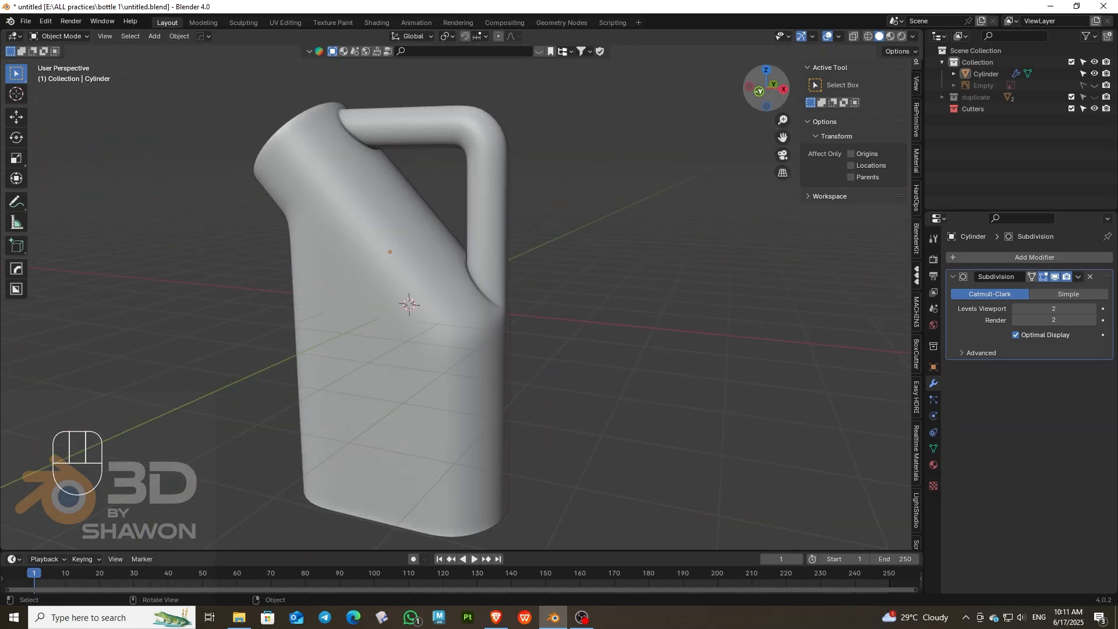
Step: Select the open edge loop at the jug's bottom in Edit Mode and fill it with a single face
{"action": "left_click_drag", "start_coordinate": [758, 91], "coordinate": [703, 355]}
{"action": "left_click_drag", "start_coordinate": [782, 137], "coordinate": [832, 257]}
{"action": "scroll", "coordinate": [496, 316], "scroll_direction": "up", "scroll_amount": 3}
{"action": "key", "text": "Tab"}
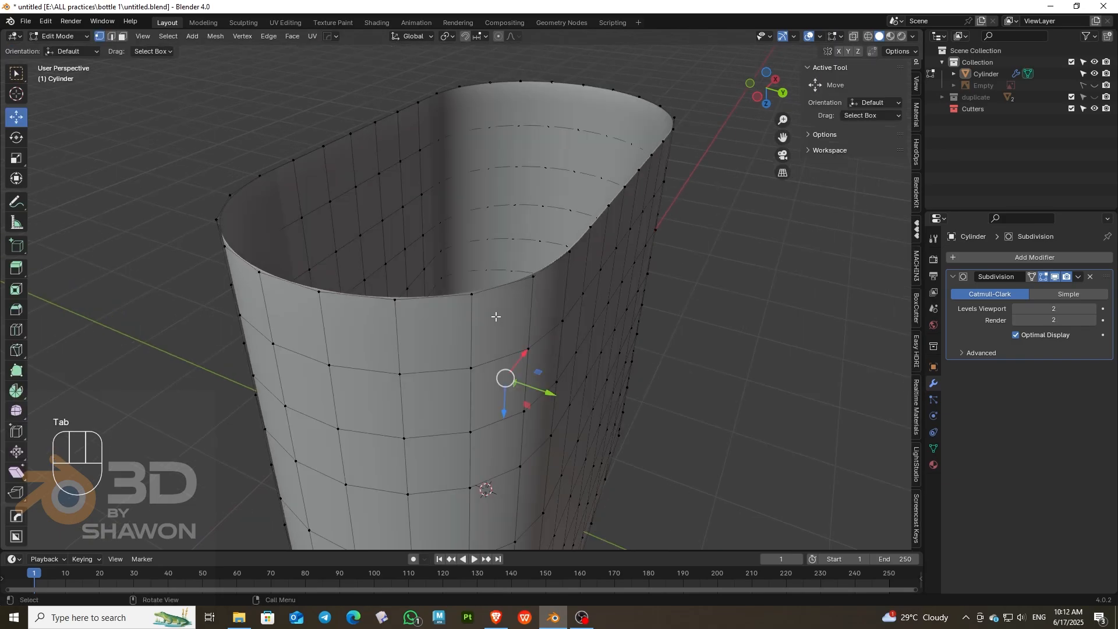
{"action": "left_click", "coordinate": [478, 292], "text": "alt"}
{"action": "left_click", "coordinate": [112, 36]}
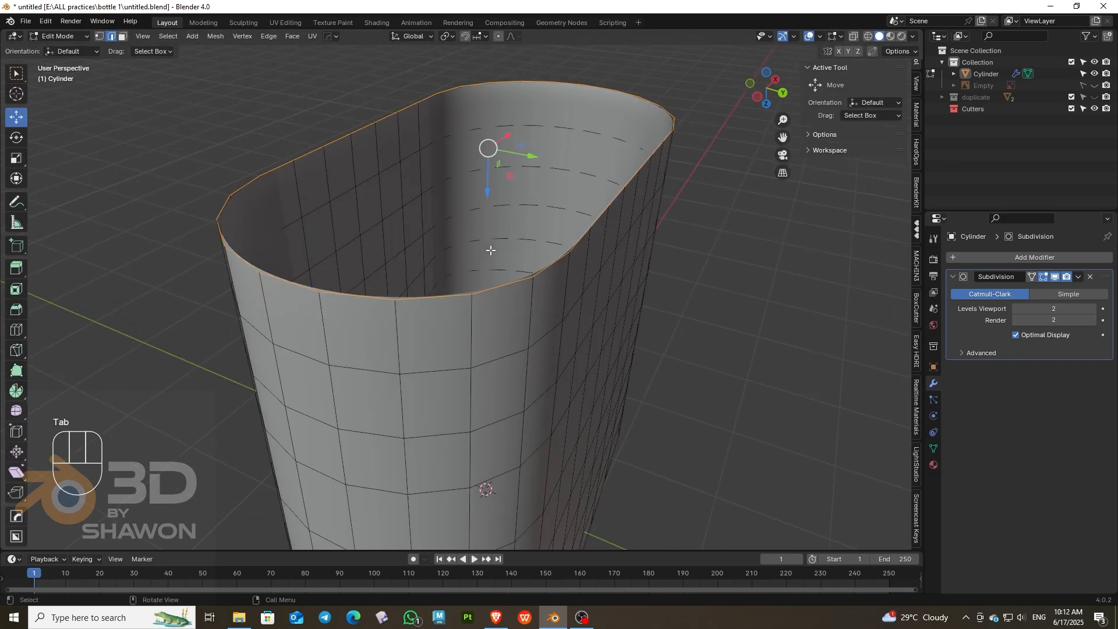
{"action": "scroll", "coordinate": [556, 297], "scroll_direction": "down", "scroll_amount": 1}
{"action": "scroll", "coordinate": [595, 248], "scroll_direction": "up", "scroll_amount": 2}
{"action": "key", "text": "f"}
Step: Turn off the Subdivision viewport display and bevel the bottom rim with width 0.0623 m, 2 segments and shape 1.000
{"action": "left_click", "coordinate": [1055, 277]}
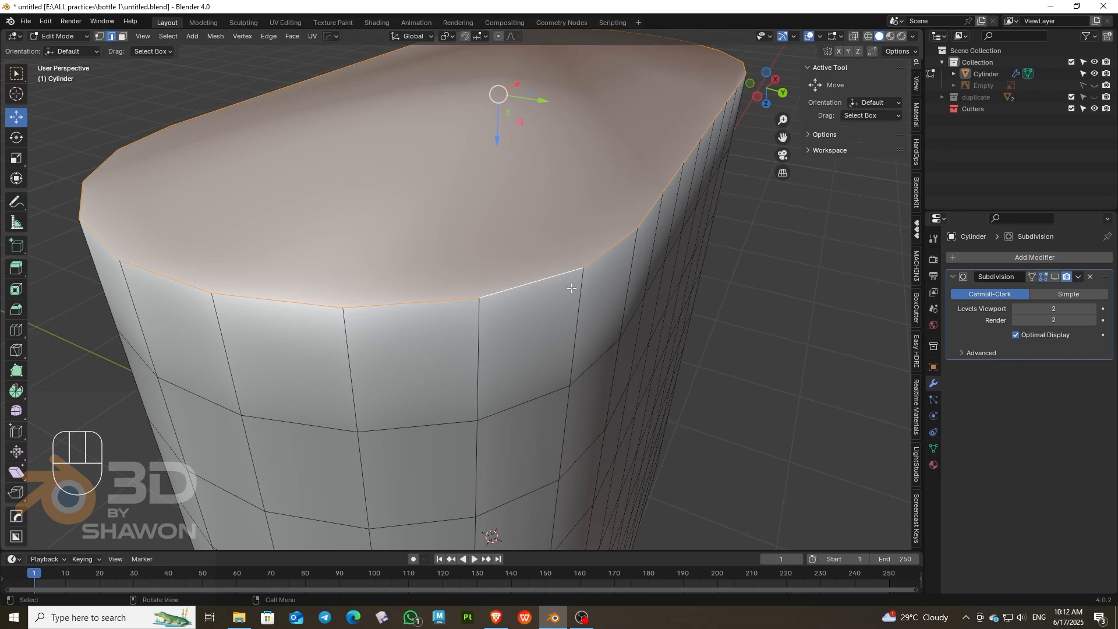
{"action": "key", "text": "ctrl+b"}
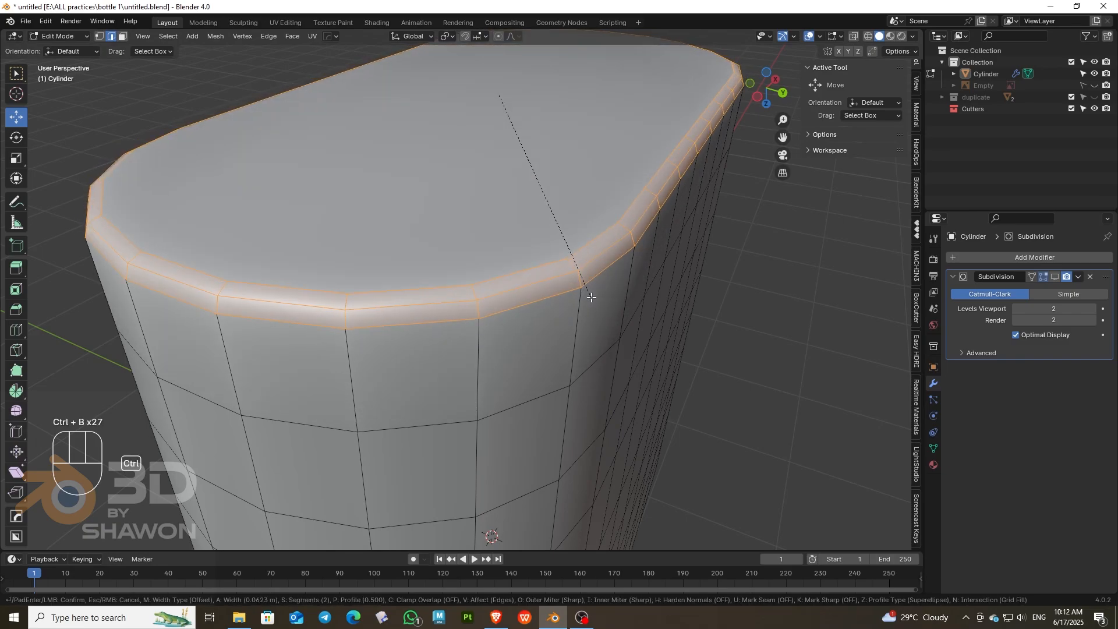
{"action": "left_click", "coordinate": [591, 297]}
{"action": "left_click_drag", "start_coordinate": [148, 387], "coordinate": [201, 386]}
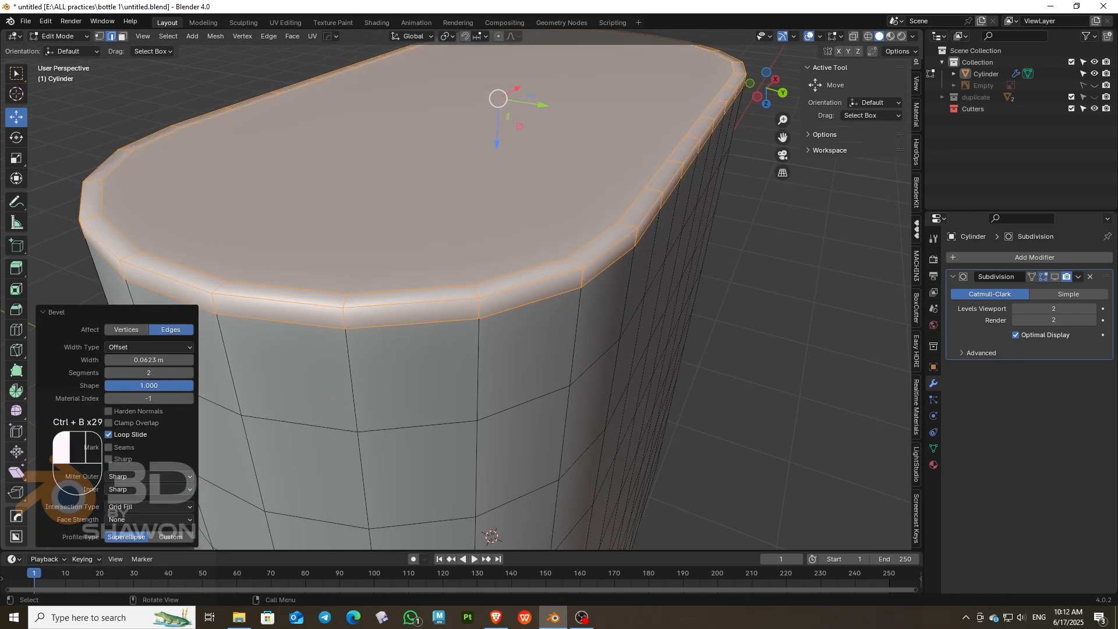
Step: Inset the jug's bottom face inward twice to form two concentric rings of faces
{"action": "scroll", "coordinate": [547, 252], "scroll_direction": "down", "scroll_amount": 2}
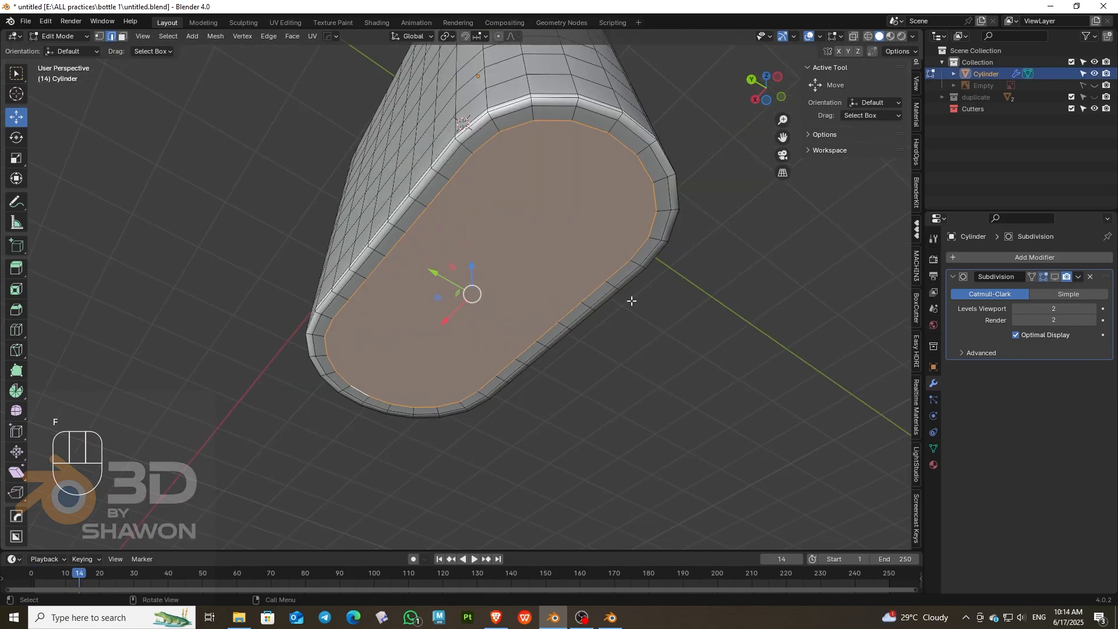
{"action": "key", "text": "i"}
{"action": "left_click", "coordinate": [617, 303]}
{"action": "key", "text": "i"}
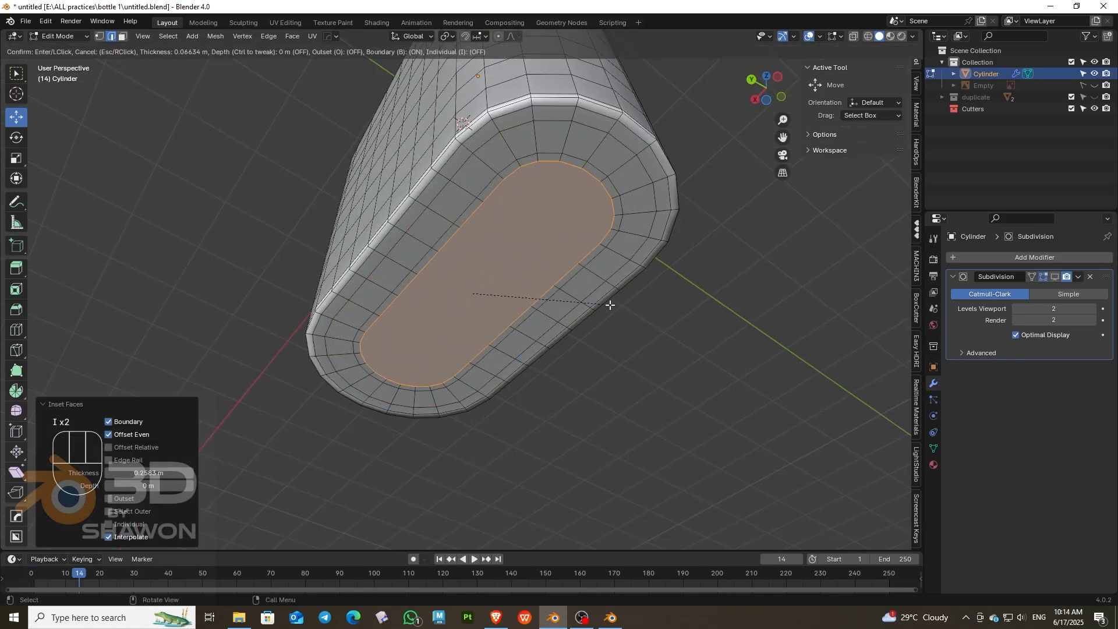
{"action": "left_click", "coordinate": [596, 303]}
Step: Delete the innermost face of the jug's base, leaving an elongated opening
{"action": "left_click_drag", "start_coordinate": [744, 95], "coordinate": [890, 201]}
{"action": "scroll", "coordinate": [493, 313], "scroll_direction": "up", "scroll_amount": 1}
{"action": "key", "text": "x"}
{"action": "left_click", "coordinate": [581, 281]}
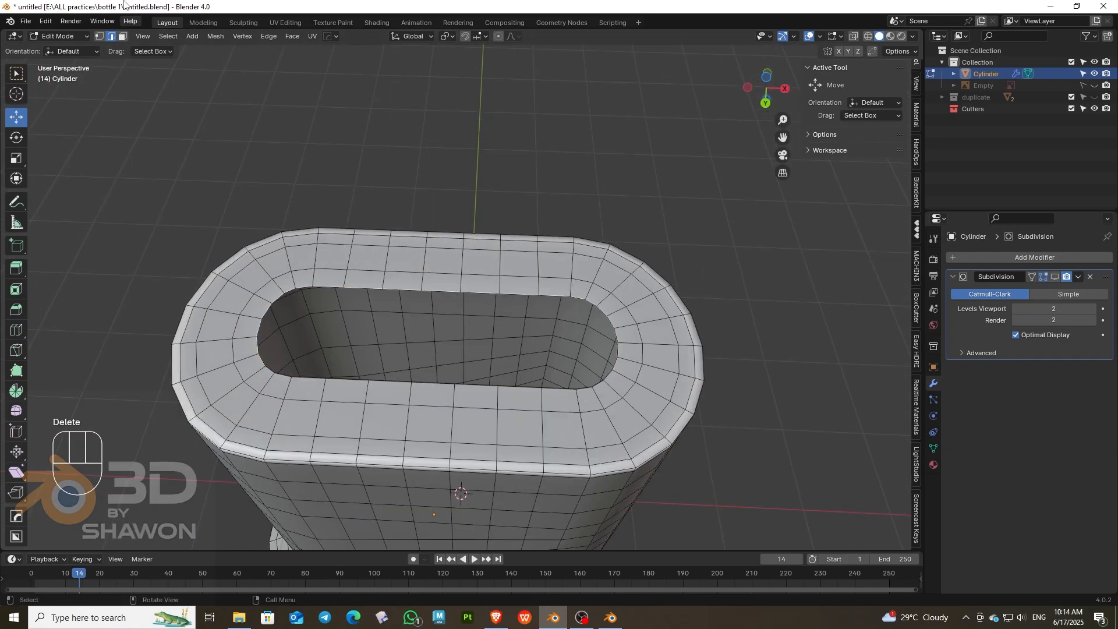
Step: Try to close the elongated opening in the jug's base with Grid Fill on its edge loop
{"action": "left_click", "coordinate": [336, 290], "text": "alt"}
{"action": "left_click", "coordinate": [336, 289], "text": "alt"}
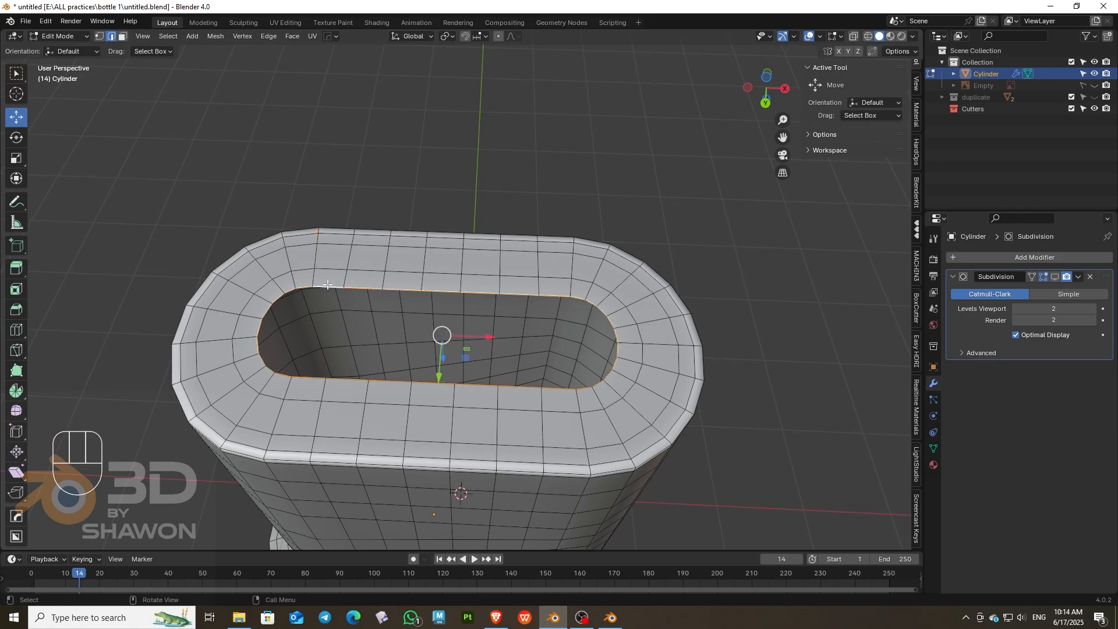
{"action": "key", "text": "space"}
{"action": "key", "text": "space"}
{"action": "left_click", "coordinate": [291, 36]}
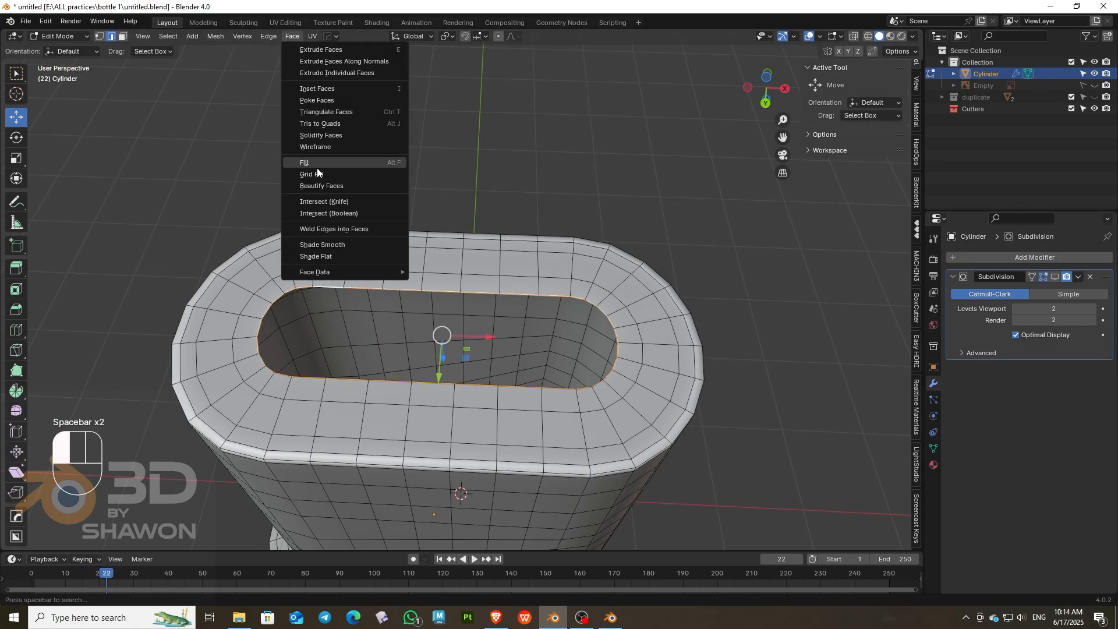
{"action": "left_click", "coordinate": [318, 171]}
{"action": "left_click", "coordinate": [613, 617]}
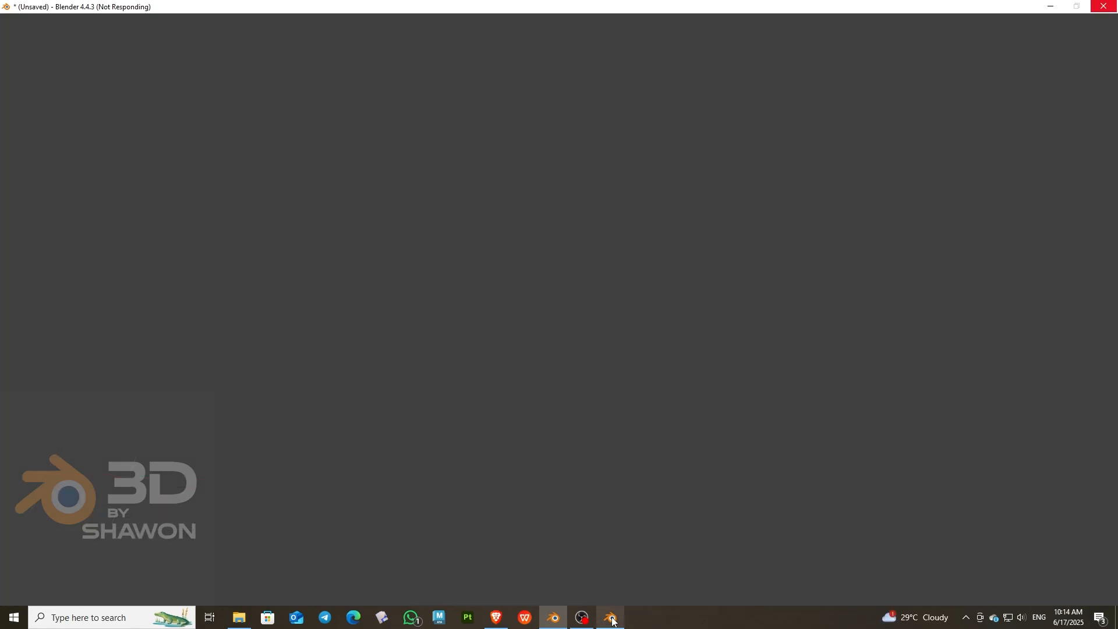
{"action": "left_click", "coordinate": [554, 617]}
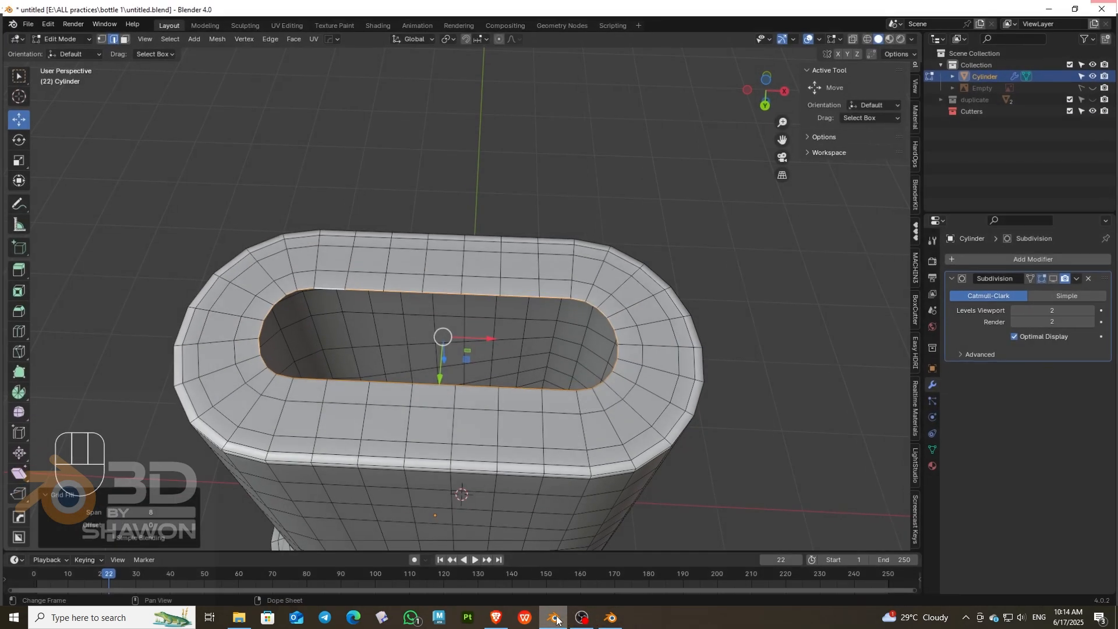
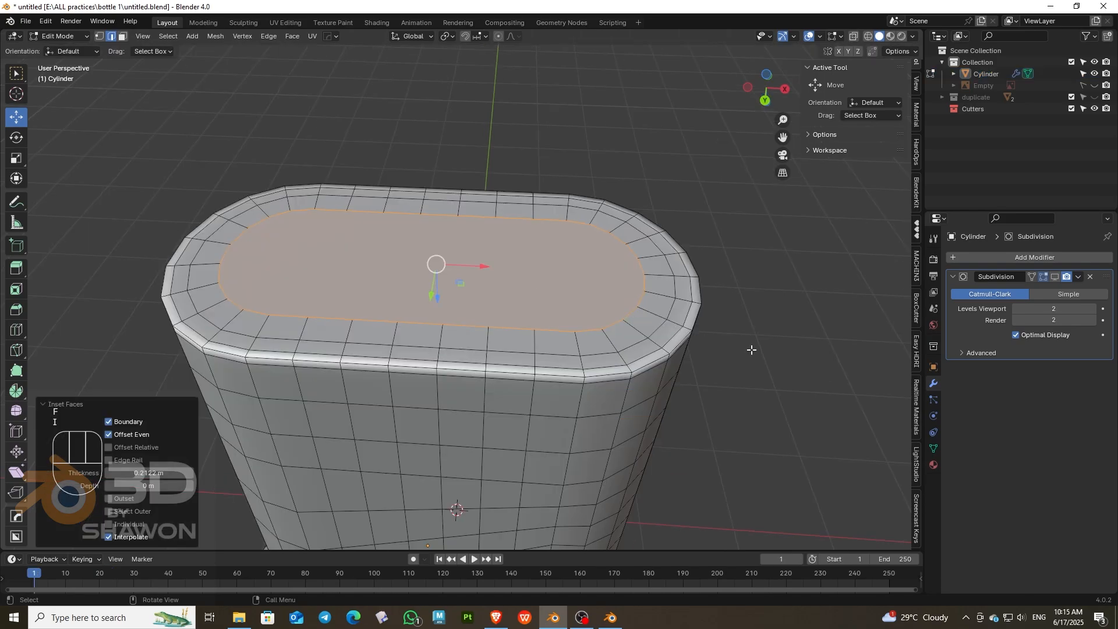
Step: Inset the jug's base face inward twice more, the last time with a thickness of 0.1393 m, and view it from the bottom
{"action": "key", "text": "i"}
{"action": "left_click", "coordinate": [693, 339]}
{"action": "key", "text": "KP_7"}
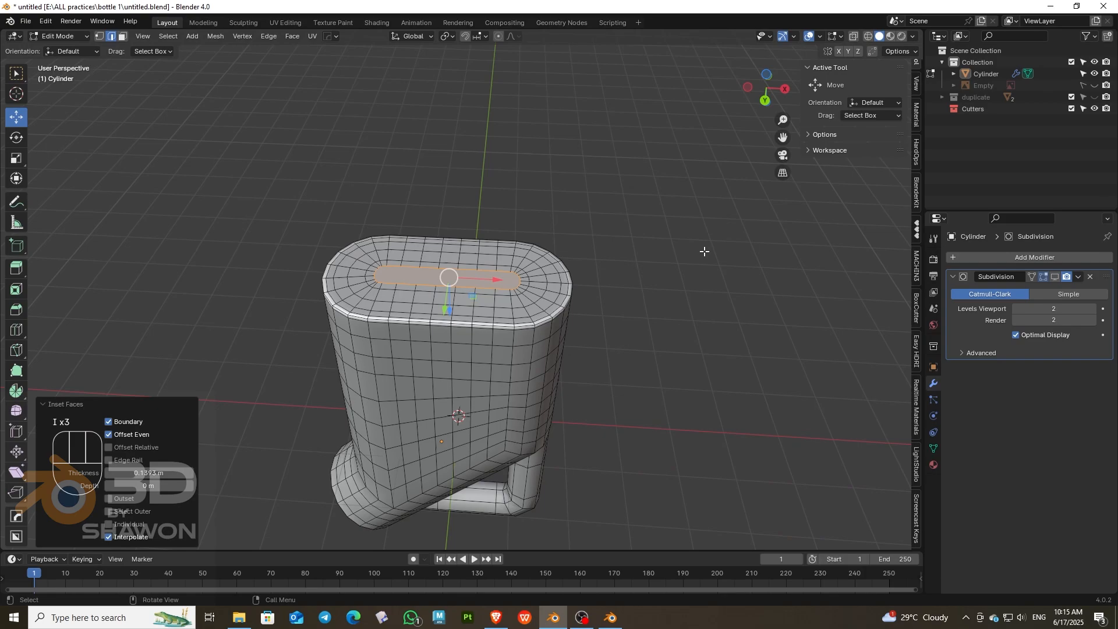
{"action": "key", "text": "ctrl+KP_7"}
{"action": "scroll", "coordinate": [522, 201], "scroll_direction": "up", "scroll_amount": 3}
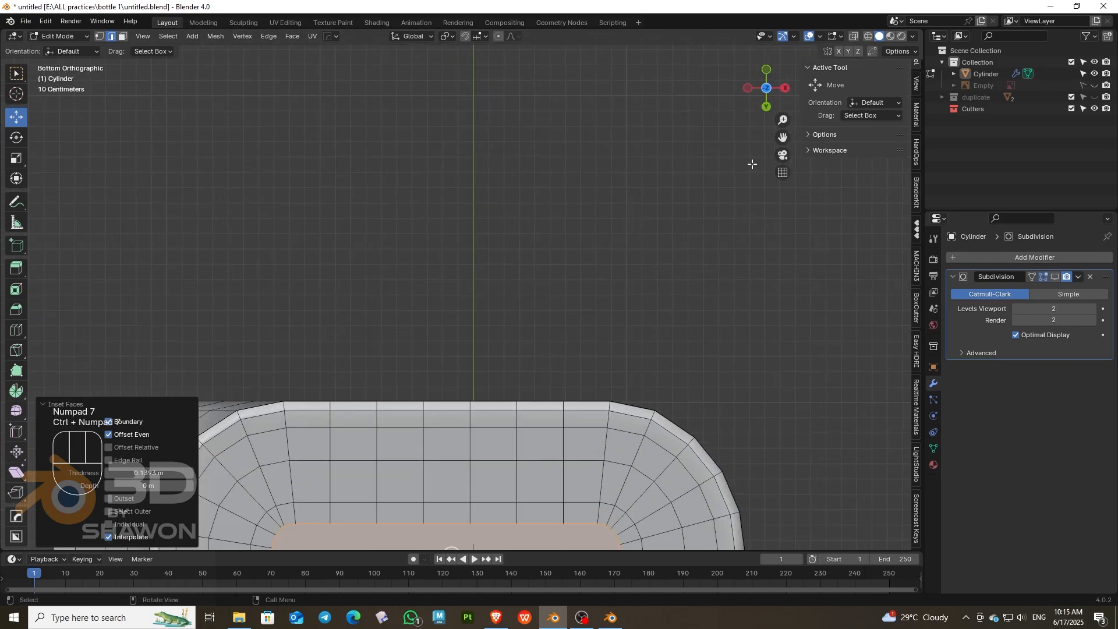
{"action": "left_click_drag", "start_coordinate": [782, 138], "coordinate": [820, 0]}
Step: Connect the three middle pairs of opposite vertices across the base's narrow central face with crosswise edges
{"action": "left_click", "coordinate": [99, 37]}
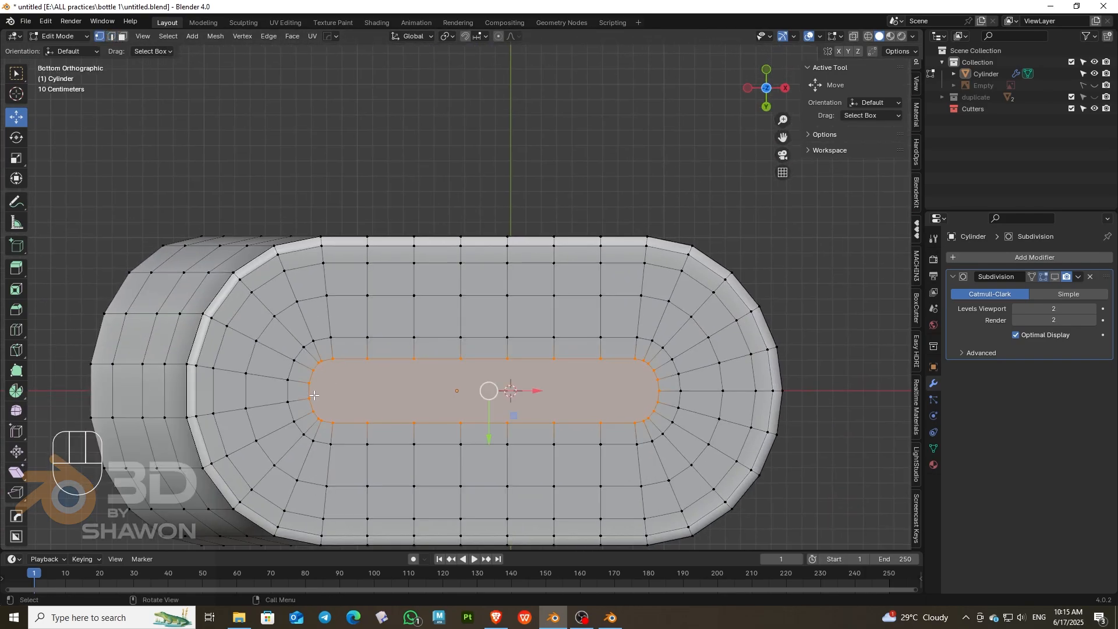
{"action": "scroll", "coordinate": [308, 408], "scroll_direction": "up", "scroll_amount": 3}
{"action": "left_click_drag", "start_coordinate": [779, 137], "coordinate": [857, 16]}
{"action": "scroll", "coordinate": [419, 369], "scroll_direction": "down", "scroll_amount": 1}
{"action": "left_click", "coordinate": [112, 37]}
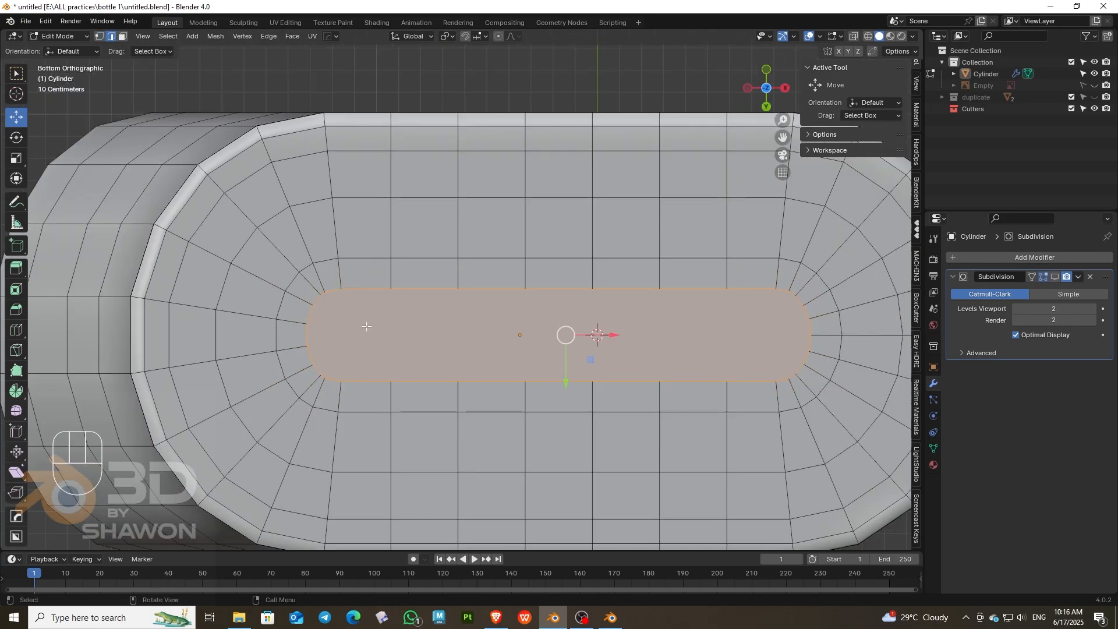
{"action": "left_click", "coordinate": [98, 37]}
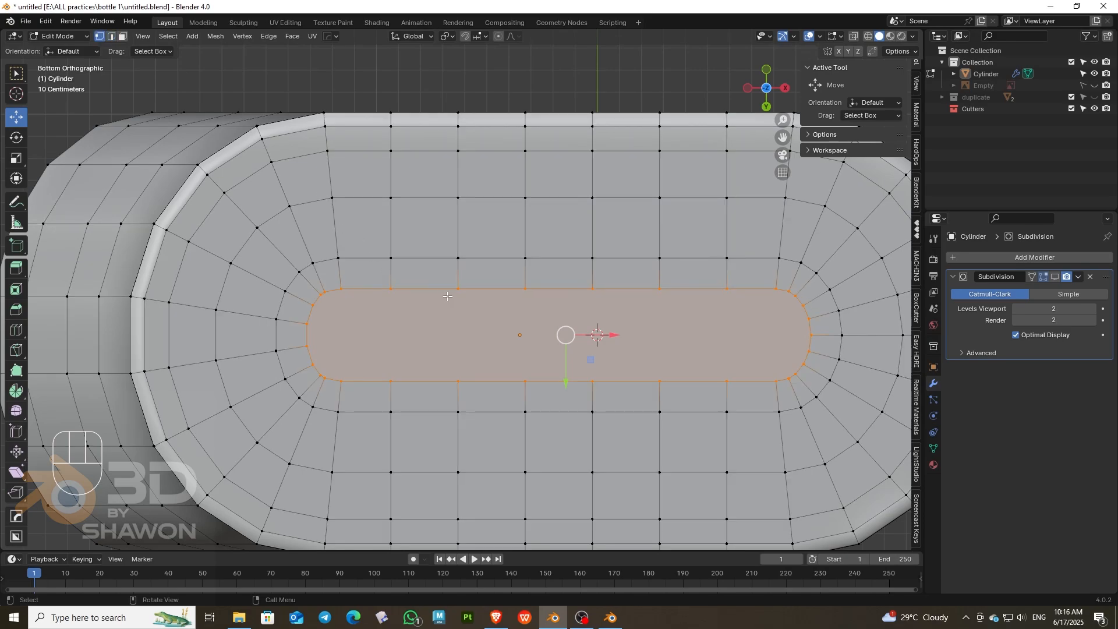
{"action": "left_click", "coordinate": [460, 341]}
{"action": "left_click_drag", "start_coordinate": [524, 281], "coordinate": [534, 391]}
{"action": "key", "text": "j"}
{"action": "left_click_drag", "start_coordinate": [597, 281], "coordinate": [600, 354]}
{"action": "left_click_drag", "start_coordinate": [593, 407], "coordinate": [588, 395]}
{"action": "key", "text": "j"}
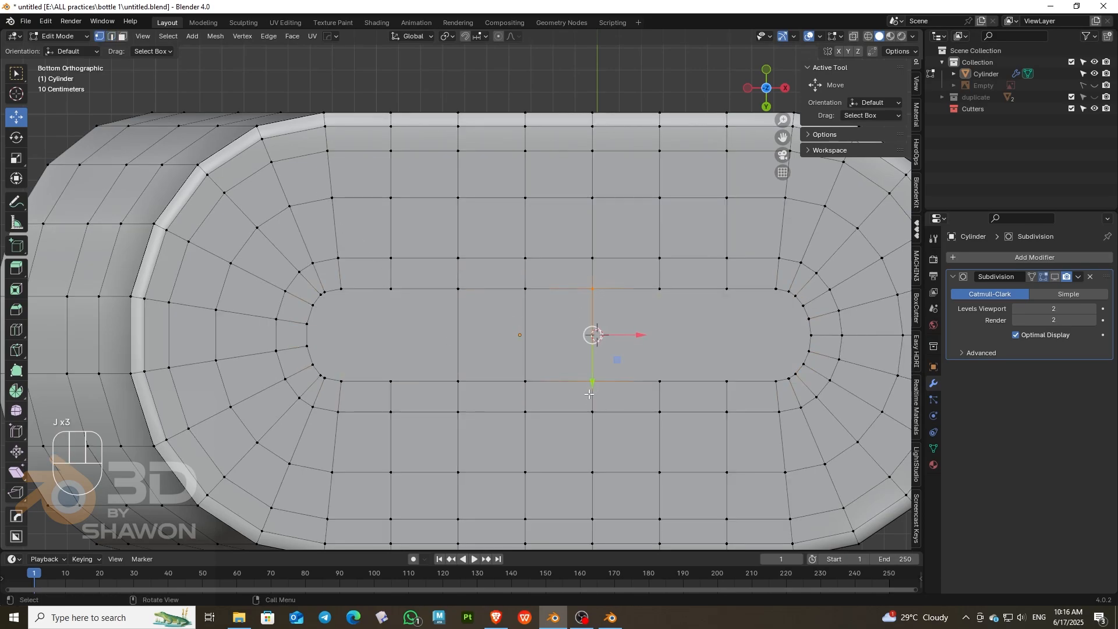
Step: Connect the next two pairs of opposite vertices on the central face's straight sides, toward the end away from the spout
{"action": "left_click_drag", "start_coordinate": [651, 280], "coordinate": [673, 393]}
{"action": "key", "text": "j"}
{"action": "left_click_drag", "start_coordinate": [711, 276], "coordinate": [741, 380]}
{"action": "key", "text": "j"}
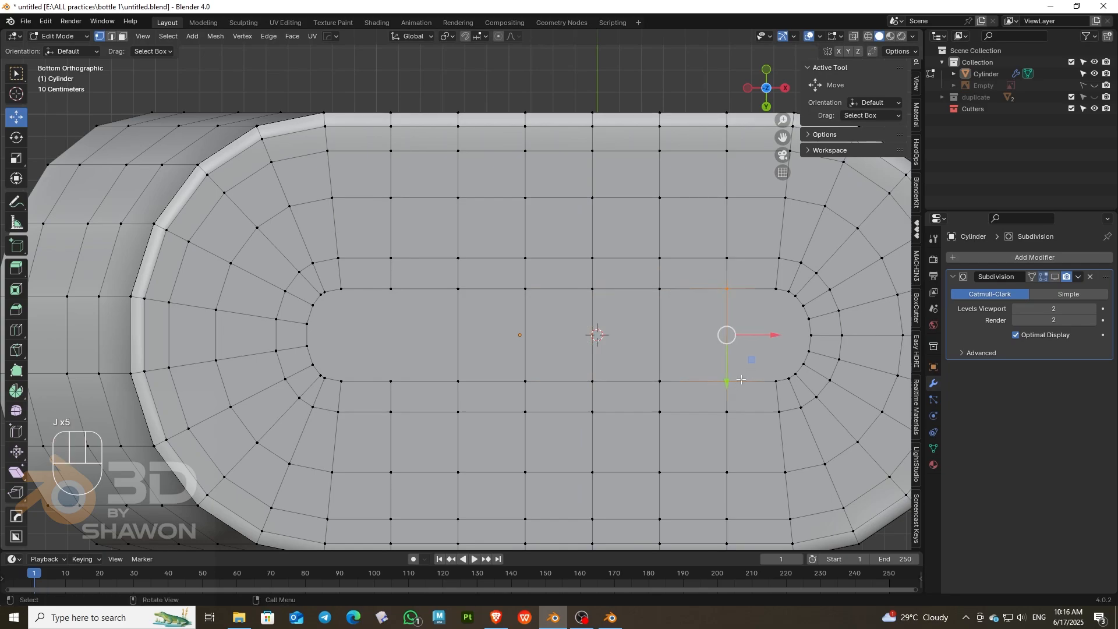
Step: Connect the three remaining pairs of opposite vertices toward the central face's spout-side end, including one pair on its curve
{"action": "left_click_drag", "start_coordinate": [379, 284], "coordinate": [423, 389]}
{"action": "key", "text": "j"}
{"action": "left_click_drag", "start_coordinate": [332, 283], "coordinate": [359, 392]}
{"action": "left_click", "coordinate": [326, 292]}
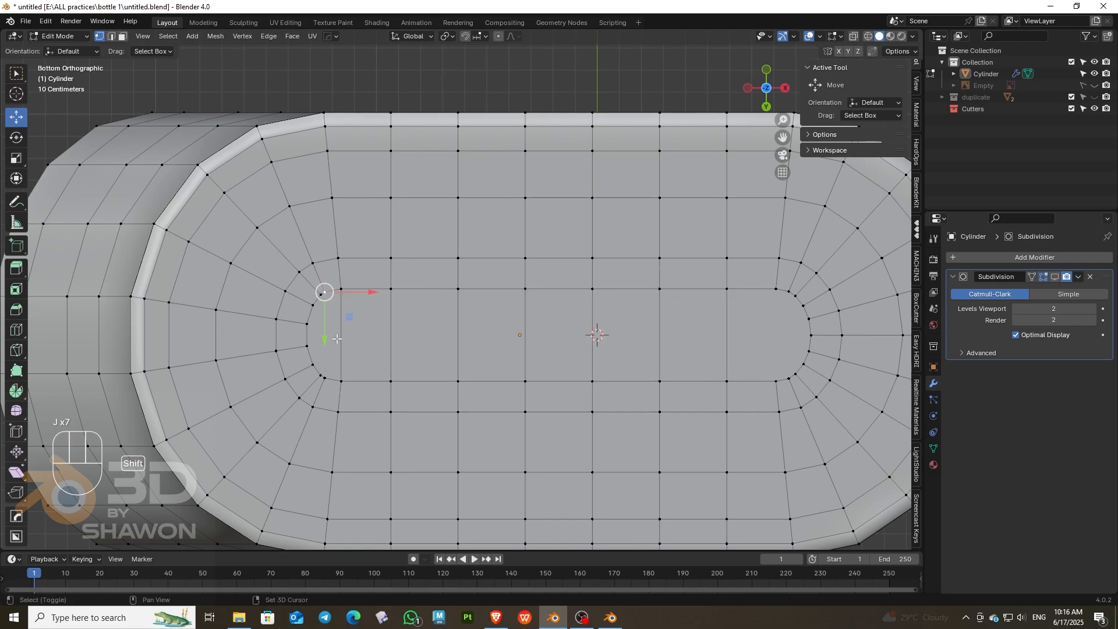
{"action": "left_click", "coordinate": [328, 377], "text": "shift"}
{"action": "key", "text": "j"}
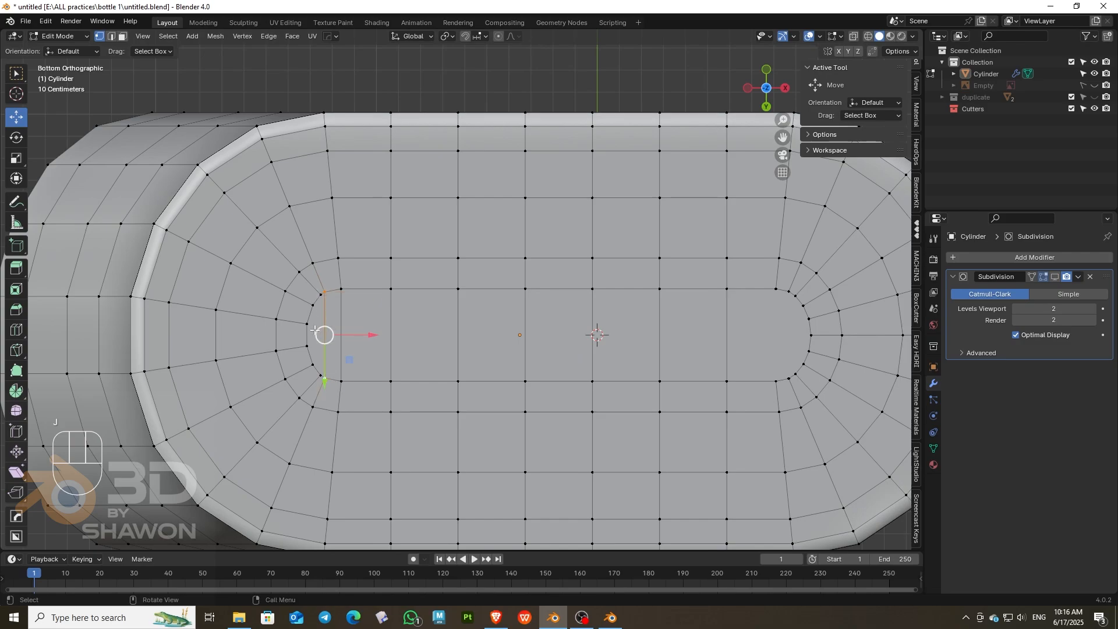
Step: Dissolve the edge loop that directly surrounds the base's central face
{"action": "scroll", "coordinate": [314, 330], "scroll_direction": "up", "scroll_amount": 1}
{"action": "left_click", "coordinate": [112, 38]}
{"action": "left_click", "coordinate": [292, 262], "text": "alt"}
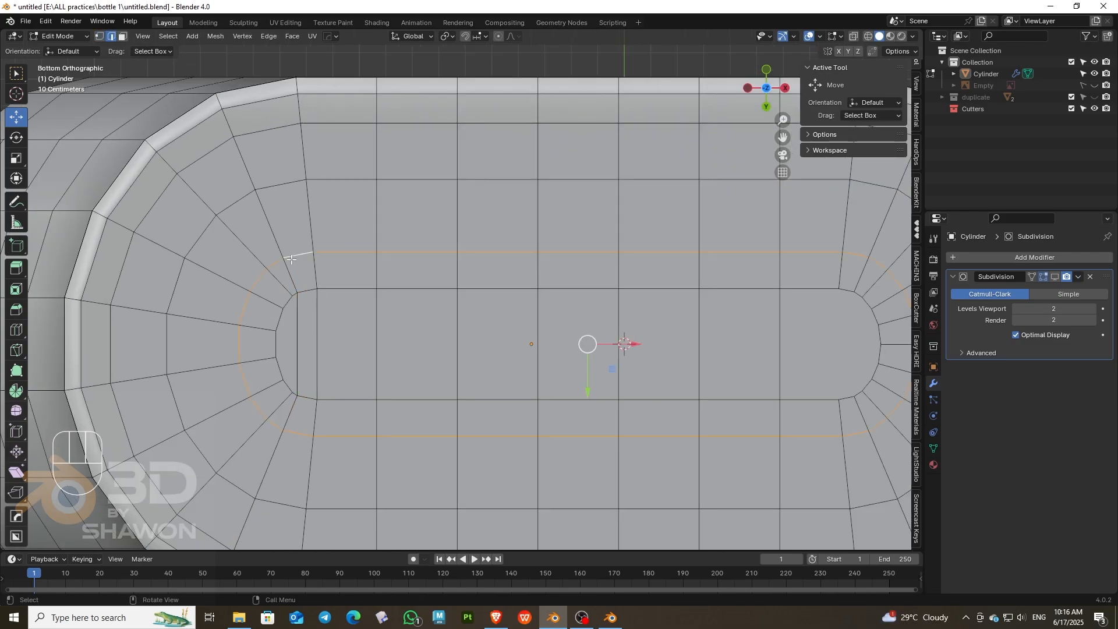
{"action": "key", "text": "ctrl+x"}
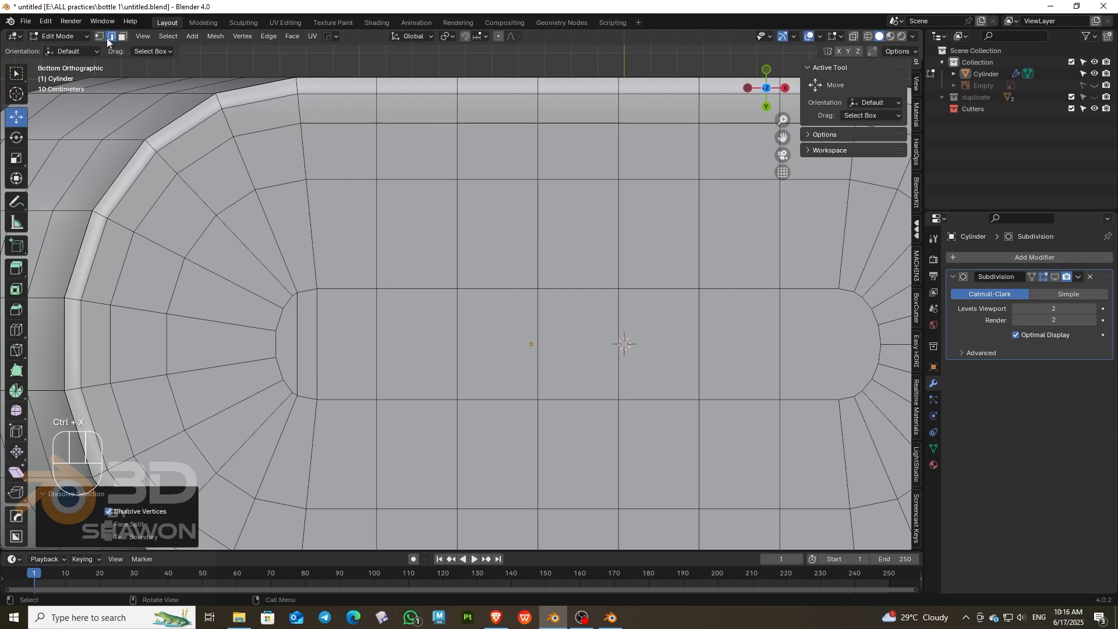
Step: Connect three pairs of opposite vertices across the central face at its curved end away from the spout
{"action": "left_click", "coordinate": [103, 37]}
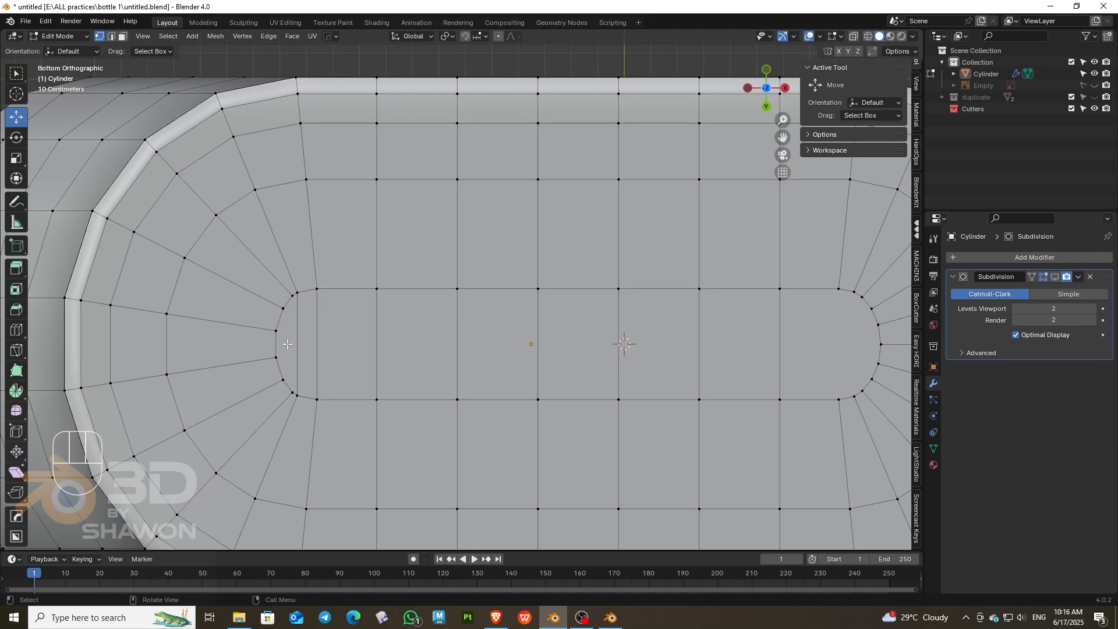
{"action": "left_click_drag", "start_coordinate": [824, 275], "coordinate": [845, 419]}
{"action": "scroll", "coordinate": [862, 326], "scroll_direction": "down", "scroll_amount": 1}
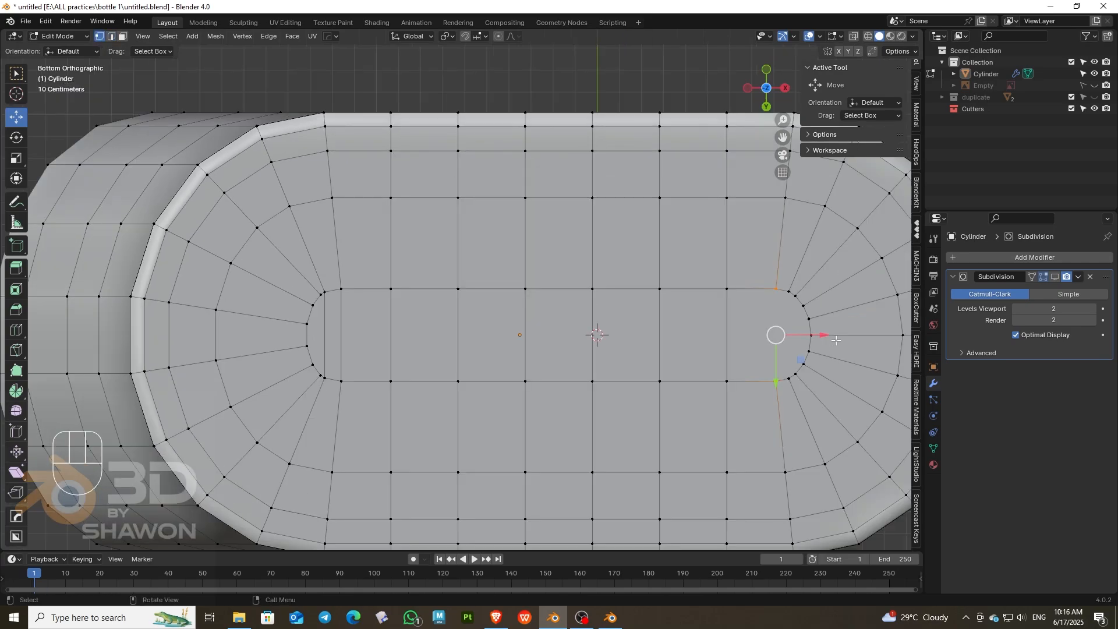
{"action": "scroll", "coordinate": [863, 308], "scroll_direction": "up", "scroll_amount": 1}
{"action": "key", "text": "j"}
{"action": "left_click_drag", "start_coordinate": [851, 284], "coordinate": [857, 418]}
{"action": "key", "text": "j"}
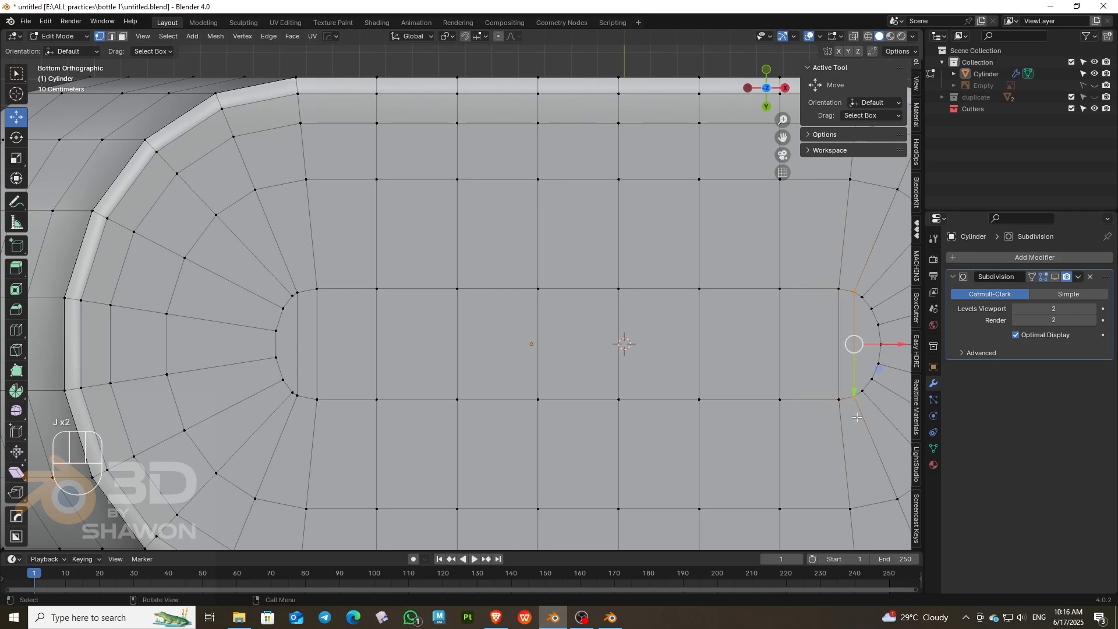
{"action": "left_click_drag", "start_coordinate": [859, 289], "coordinate": [868, 409]}
{"action": "key", "text": "j"}
{"action": "scroll", "coordinate": [862, 349], "scroll_direction": "down", "scroll_amount": 2}
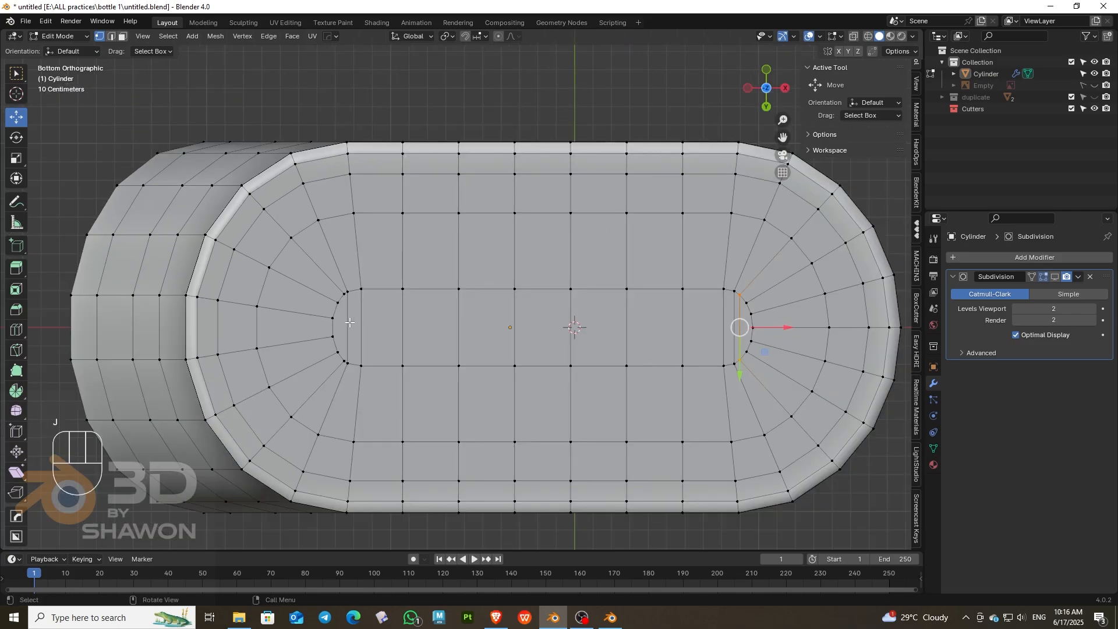
Step: Connect three pairs of vertices on the two curved ends with lengthwise edges running across the central face
{"action": "scroll", "coordinate": [315, 330], "scroll_direction": "up", "scroll_amount": 1}
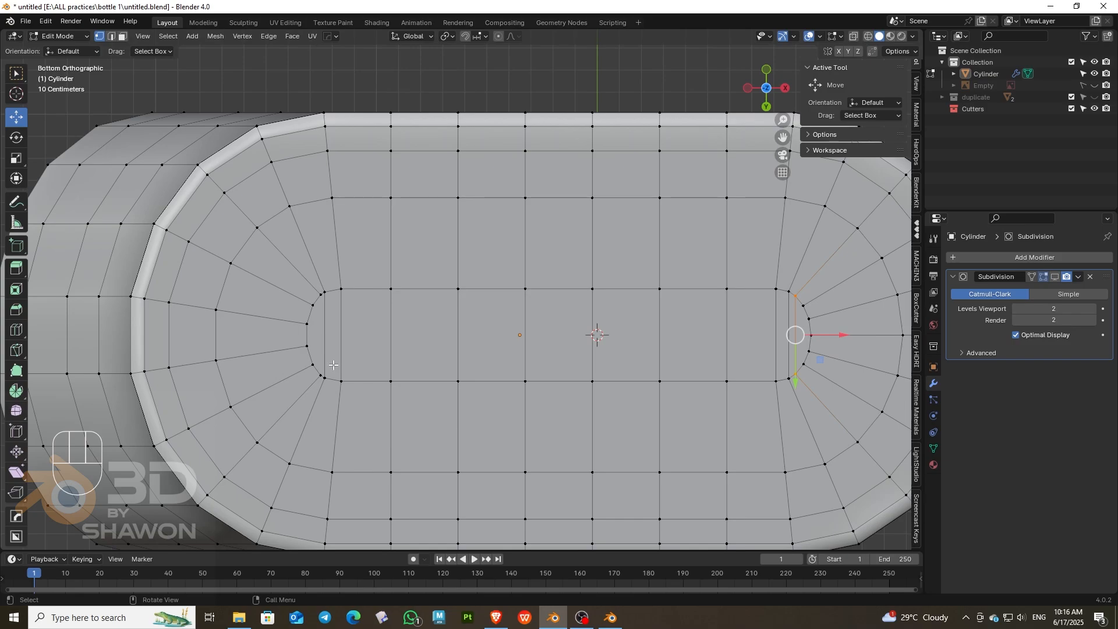
{"action": "left_click_drag", "start_coordinate": [303, 357], "coordinate": [324, 370]}
{"action": "left_click_drag", "start_coordinate": [507, 370], "coordinate": [809, 370]}
{"action": "key", "text": "j"}
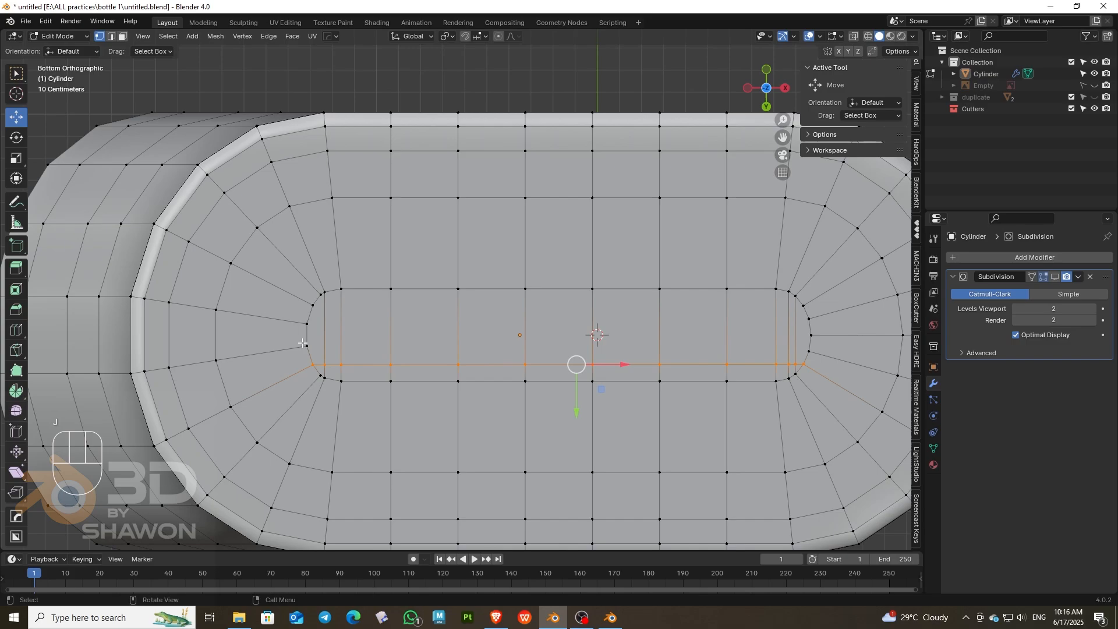
{"action": "left_click_drag", "start_coordinate": [302, 342], "coordinate": [819, 353]}
{"action": "key", "text": "j"}
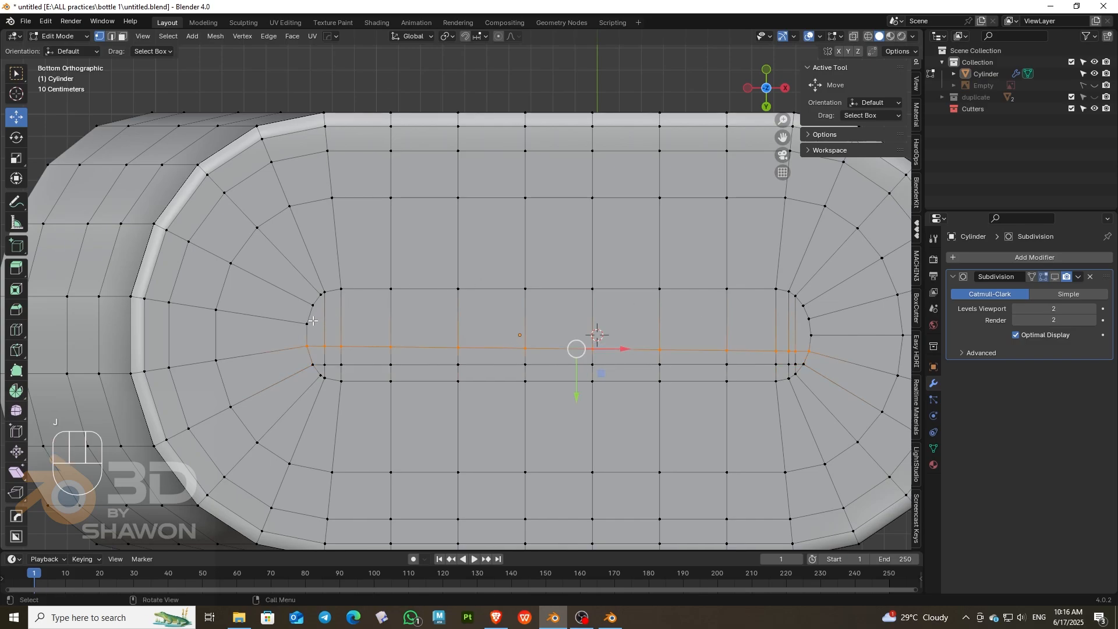
{"action": "left_click_drag", "start_coordinate": [302, 323], "coordinate": [862, 339]}
{"action": "key", "text": "j"}
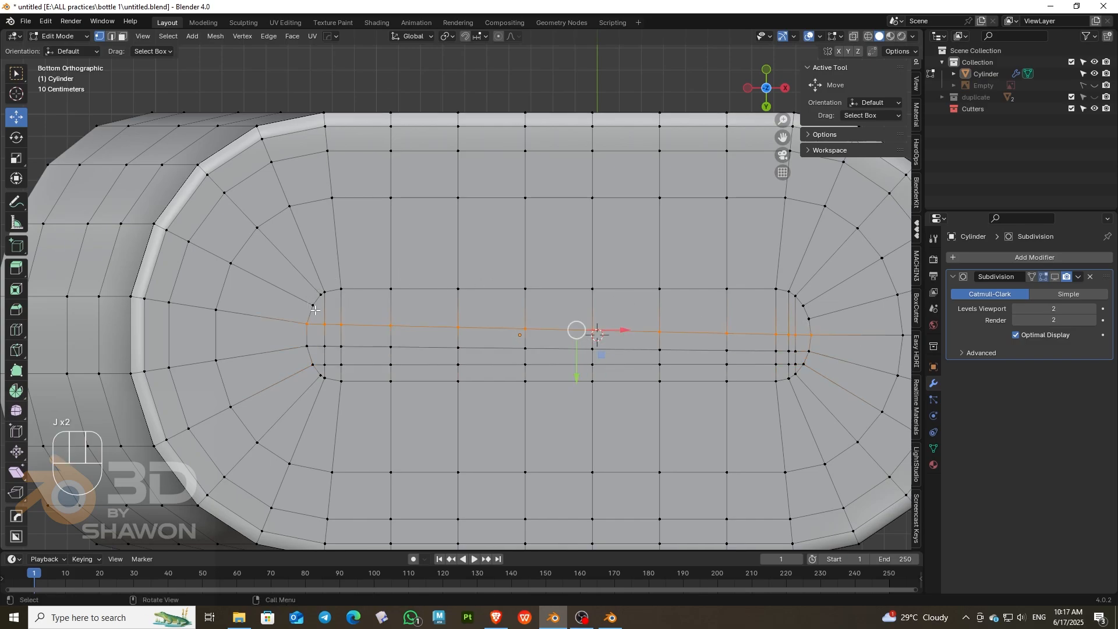
Step: Connect a fourth pair of curved-end vertices with another lengthwise edge across the central face
{"action": "left_click_drag", "start_coordinate": [308, 302], "coordinate": [807, 321]}
{"action": "left_click_drag", "start_coordinate": [533, 315], "coordinate": [531, 314]}
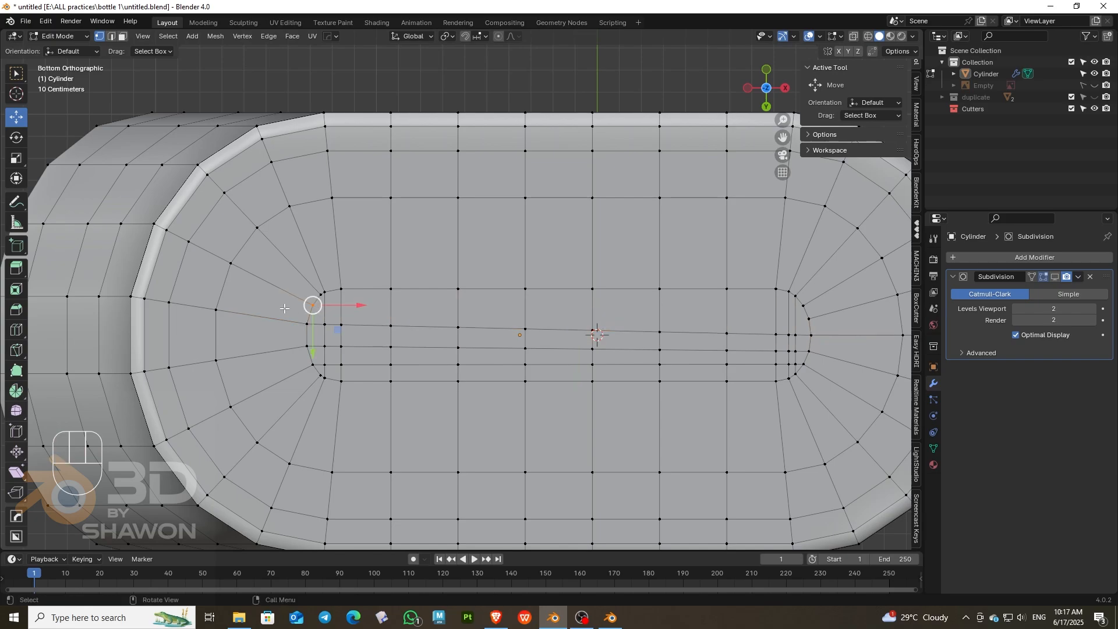
{"action": "left_click_drag", "start_coordinate": [307, 303], "coordinate": [373, 314]}
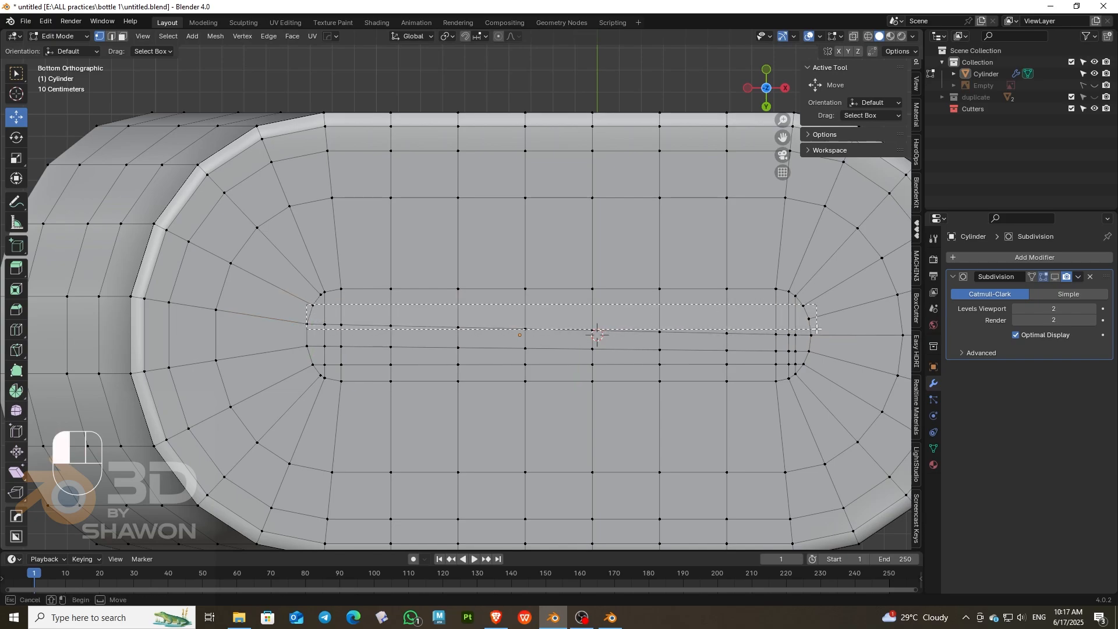
{"action": "left_click_drag", "start_coordinate": [811, 328], "coordinate": [809, 326]}
{"action": "left_click", "coordinate": [312, 307]}
{"action": "left_click", "coordinate": [809, 321], "text": "shift"}
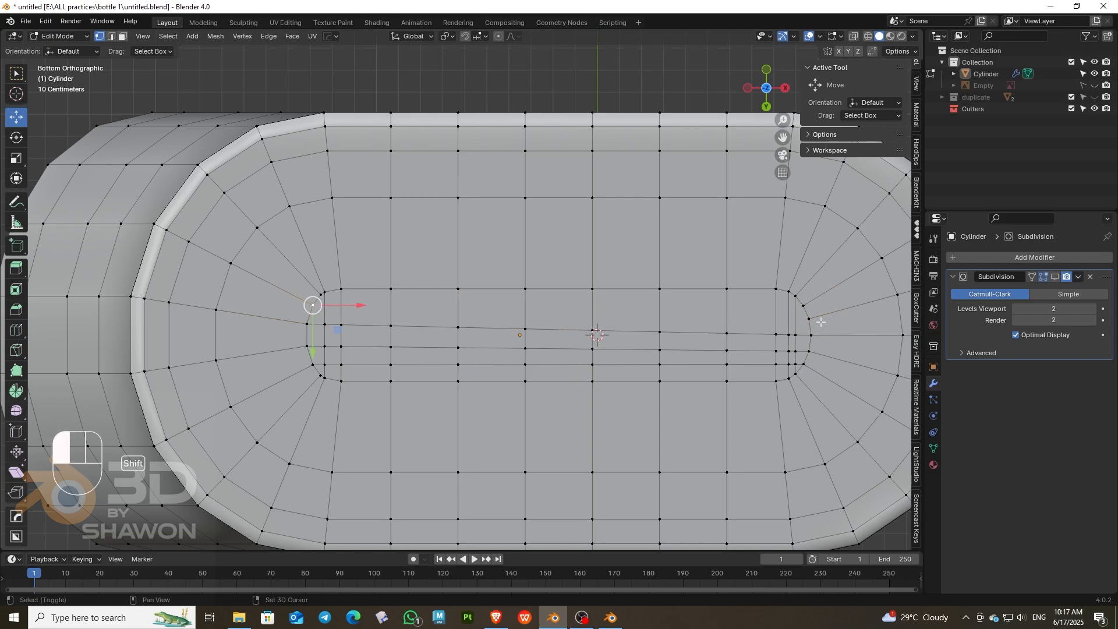
{"action": "key", "text": "j"}
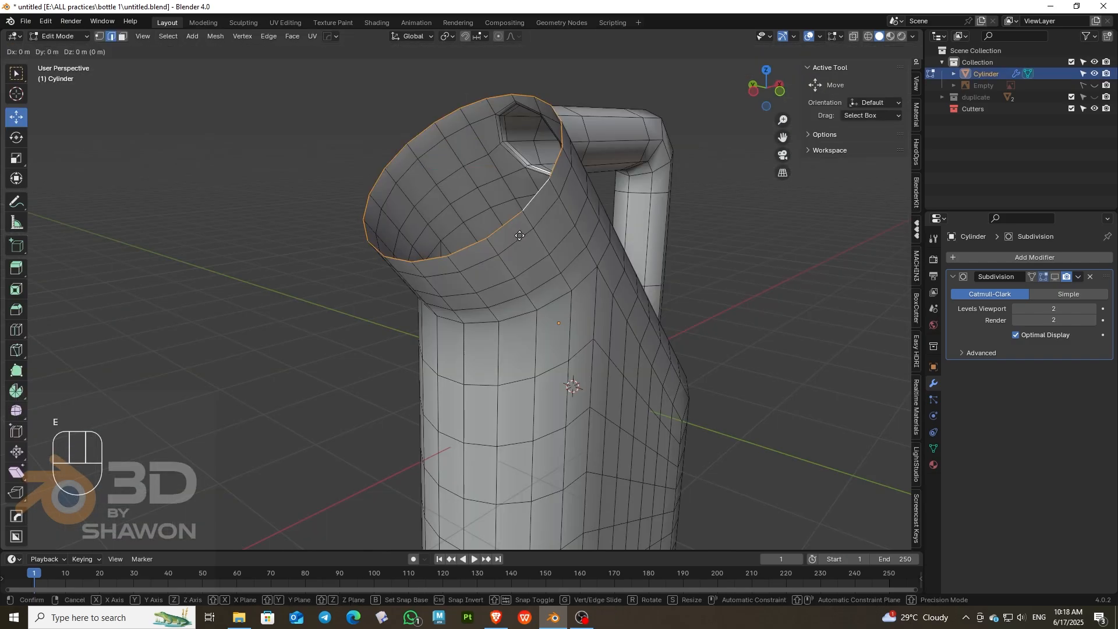
Step: Extrude the spout's open rim loop in place and scale it to about 0.902 to form an inner lip
{"action": "key", "text": "e"}
{"action": "left_click_drag", "start_coordinate": [767, 88], "coordinate": [765, 81]}
{"action": "scroll", "coordinate": [597, 208], "scroll_direction": "up", "scroll_amount": 1}
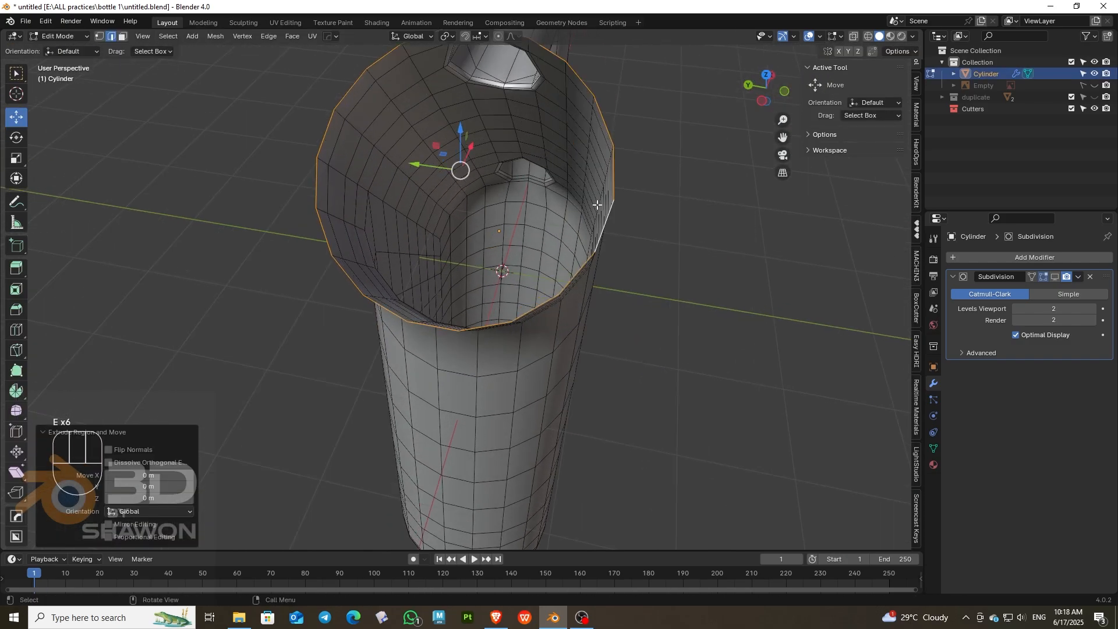
{"action": "scroll", "coordinate": [597, 209], "scroll_direction": "down", "scroll_amount": 1}
{"action": "key", "text": "s"}
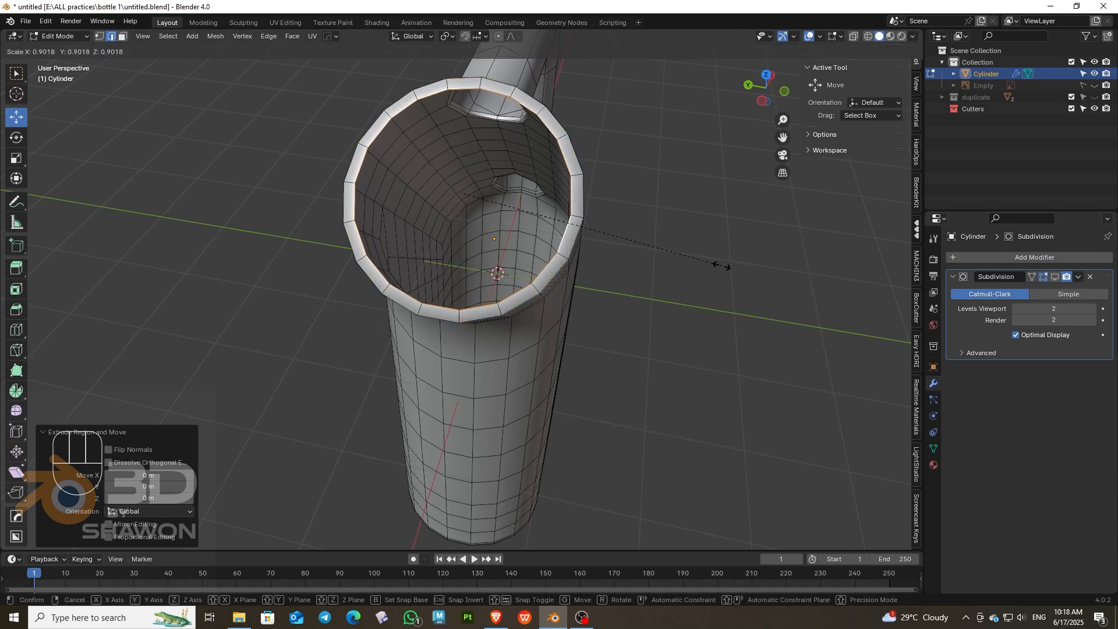
{"action": "left_click", "coordinate": [722, 263]}
Step: Create a custom orientation from the inner rim, then extrude the loop and move it -0.2577 m along that orientation's Z axis into the spout
{"action": "left_click", "coordinate": [413, 36]}
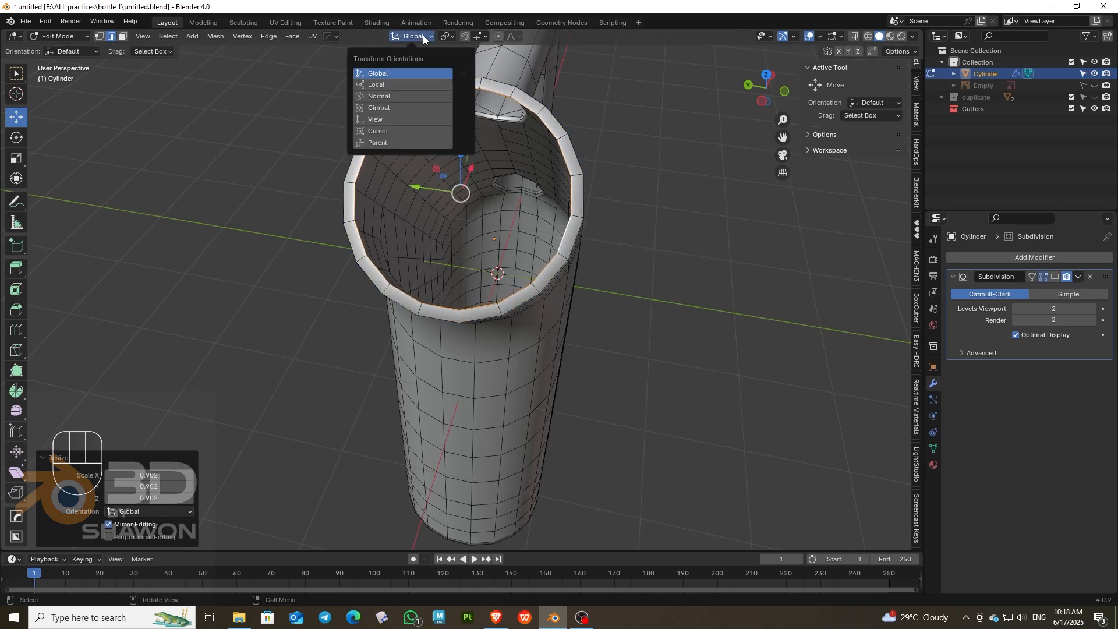
{"action": "left_click", "coordinate": [464, 75]}
{"action": "key", "text": "KP_1"}
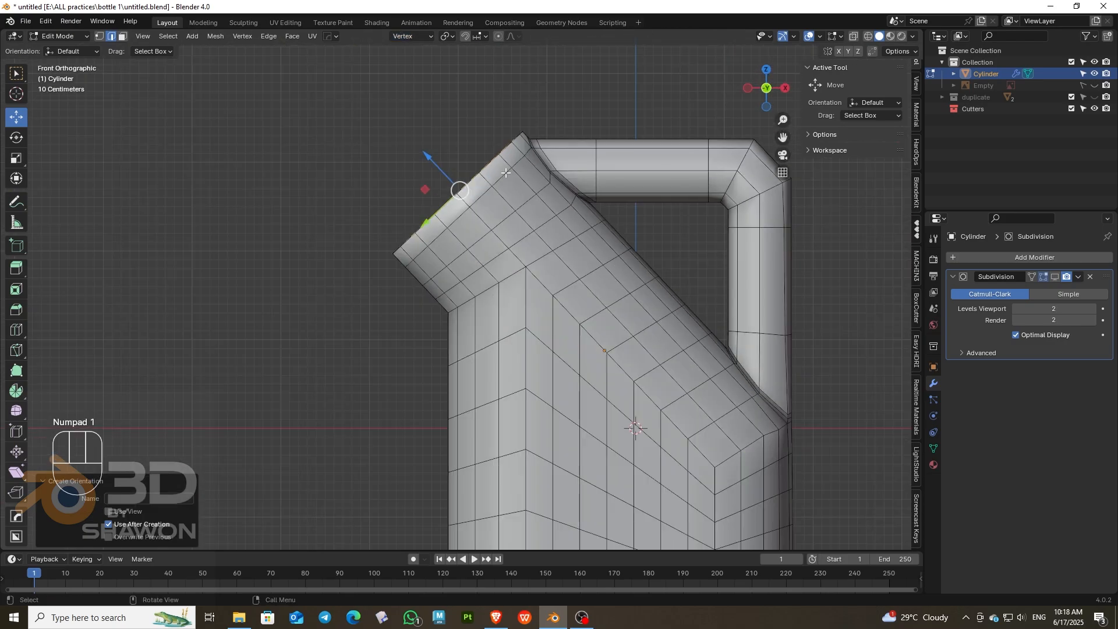
{"action": "scroll", "coordinate": [457, 170], "scroll_direction": "up", "scroll_amount": 3}
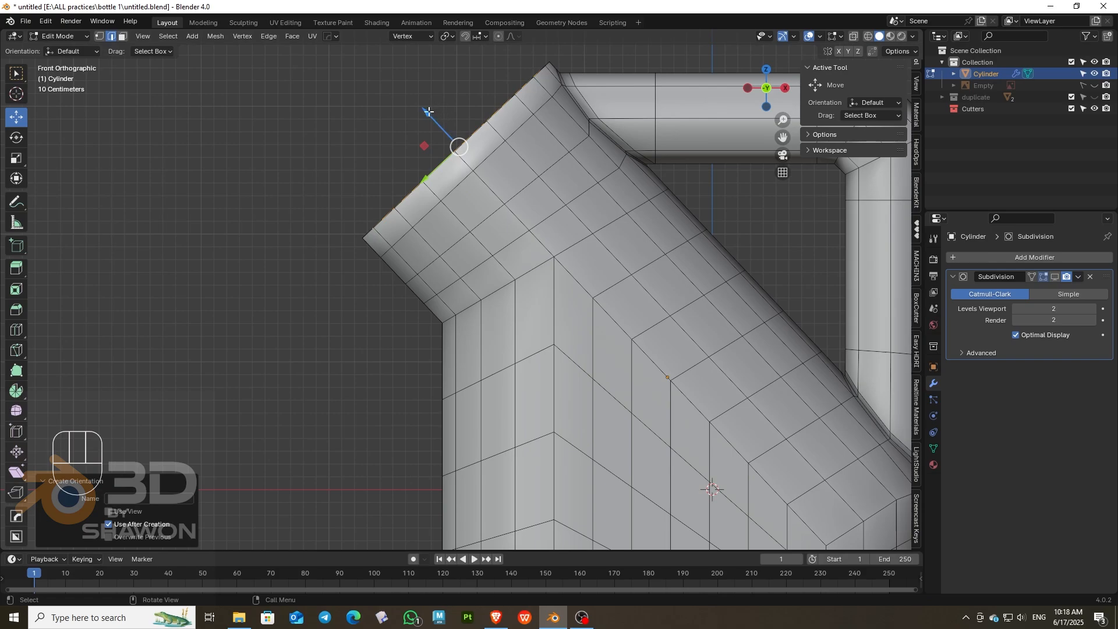
{"action": "key", "text": "e"}
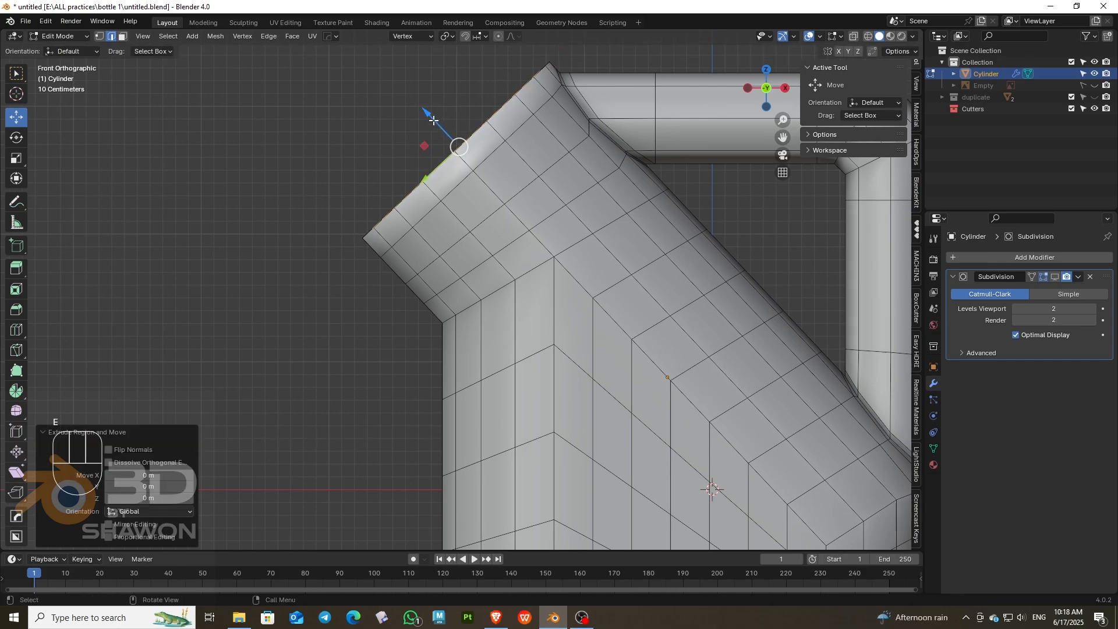
{"action": "left_click", "coordinate": [458, 142]}
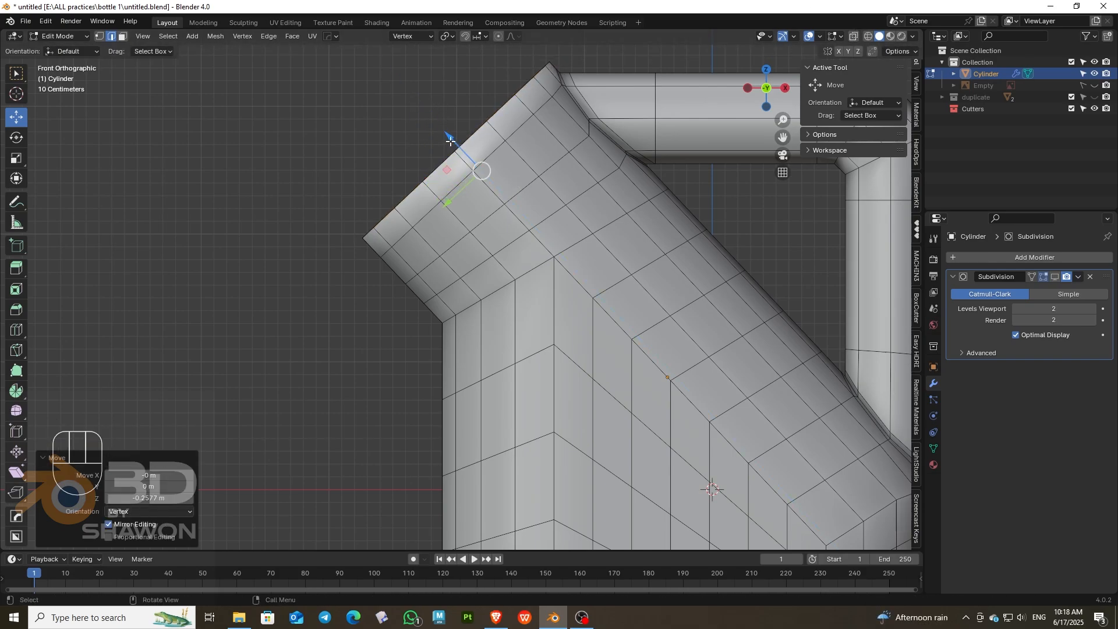
Step: Move the spout's inner loop back 0.05779 m along the custom orientation's Z axis
{"action": "left_click_drag", "start_coordinate": [451, 142], "coordinate": [444, 135]}
{"action": "left_click", "coordinate": [854, 37]}
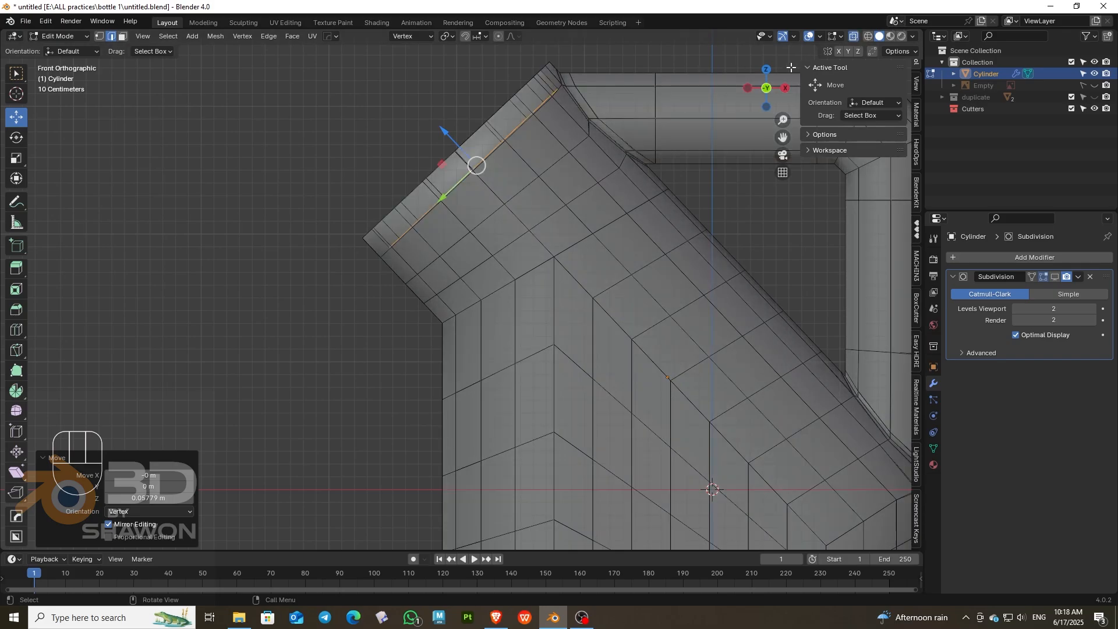
{"action": "left_click_drag", "start_coordinate": [774, 80], "coordinate": [891, 140]}
{"action": "left_click", "coordinate": [855, 37]}
{"action": "key", "text": "Tab"}
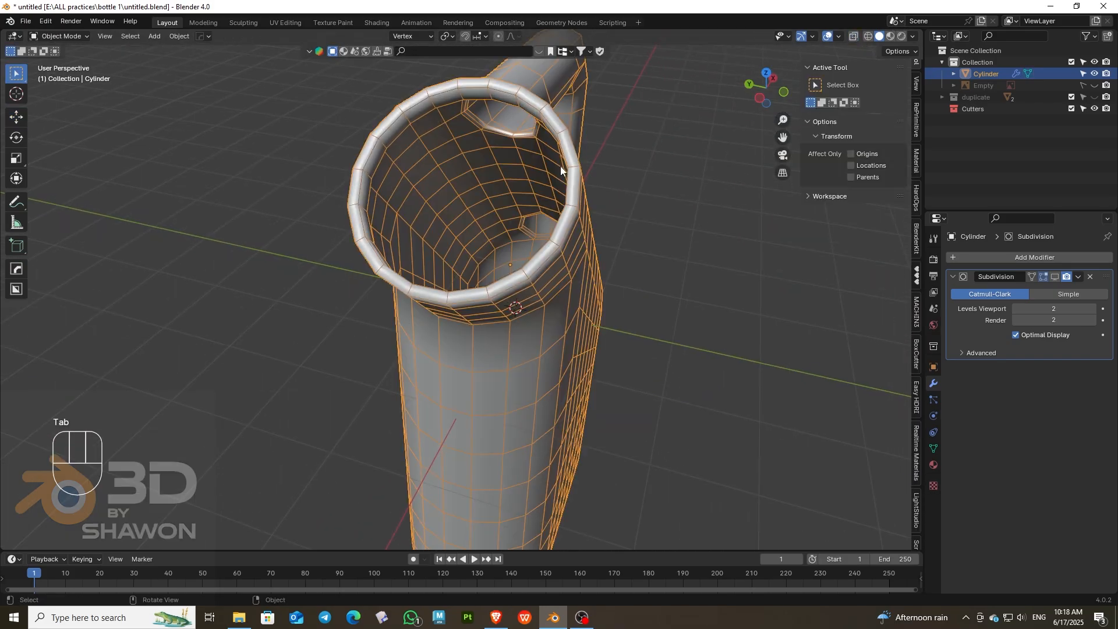
{"action": "left_click_drag", "start_coordinate": [772, 87], "coordinate": [767, 136]}
{"action": "scroll", "coordinate": [459, 301], "scroll_direction": "up", "scroll_amount": 5}
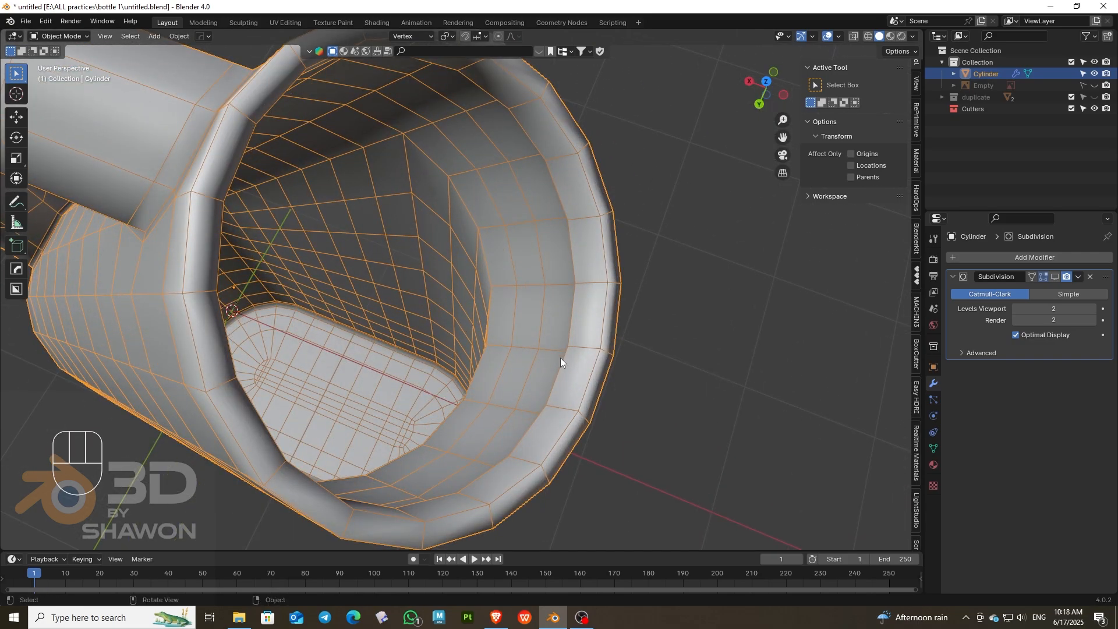
Step: Extrude the spout's inner edge loop in place and scale it outward in two passes, the second by a factor of 1.038
{"action": "key", "text": "Tab"}
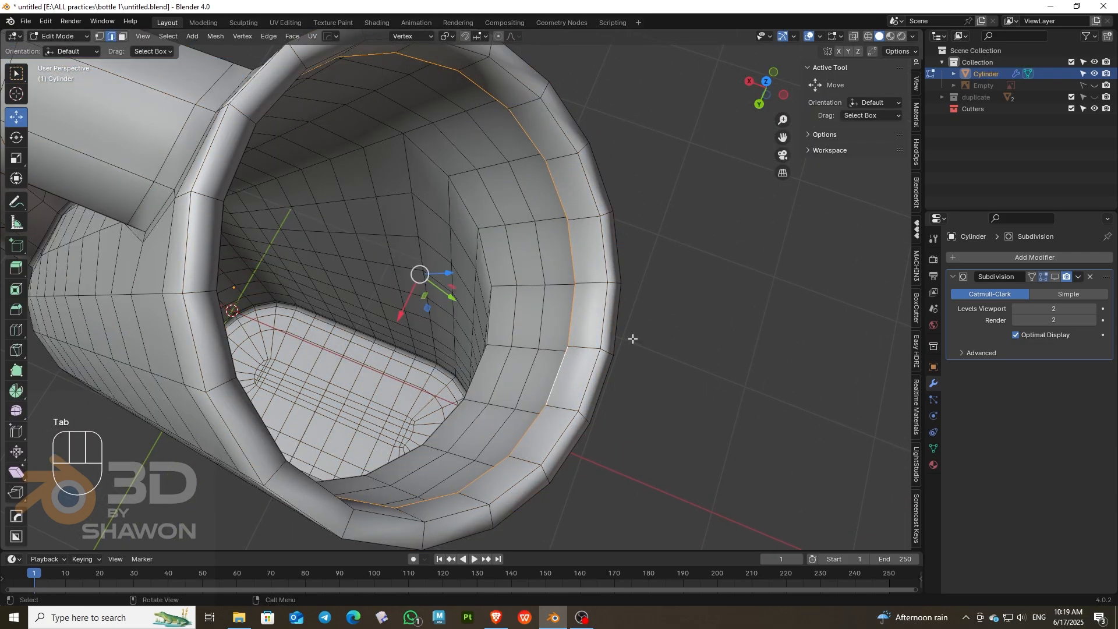
{"action": "key", "text": "e"}
{"action": "key", "text": "e"}
{"action": "right_click", "coordinate": [607, 321]}
{"action": "key", "text": "s"}
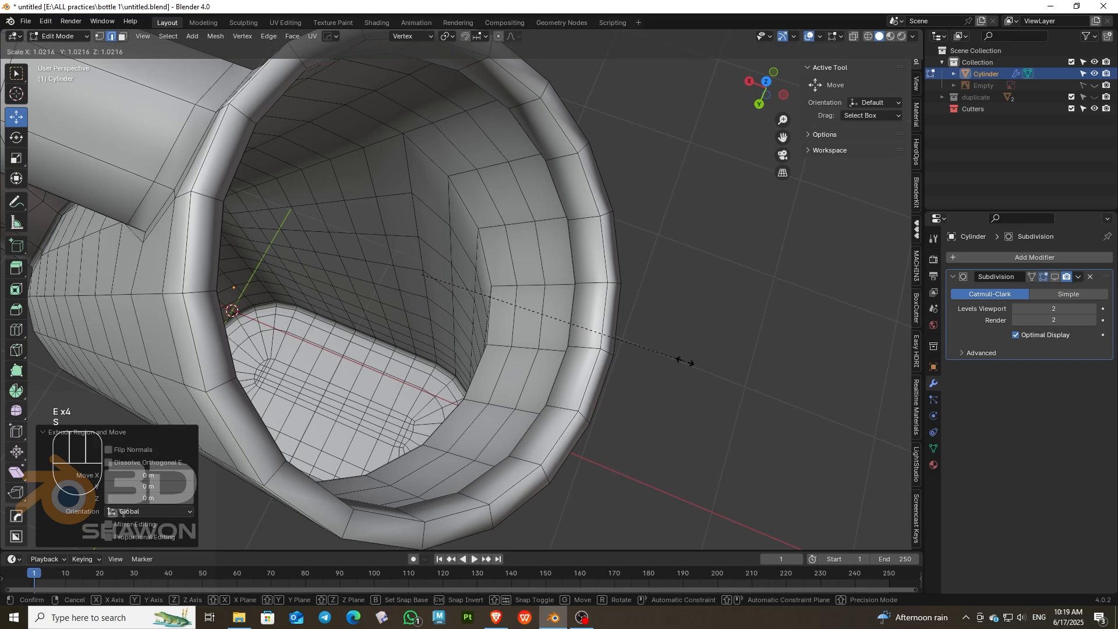
{"action": "left_click", "coordinate": [687, 362]}
{"action": "middle_click_drag", "start_coordinate": [687, 361], "coordinate": [676, 274]}
{"action": "key", "text": "s"}
{"action": "left_click", "coordinate": [689, 276]}
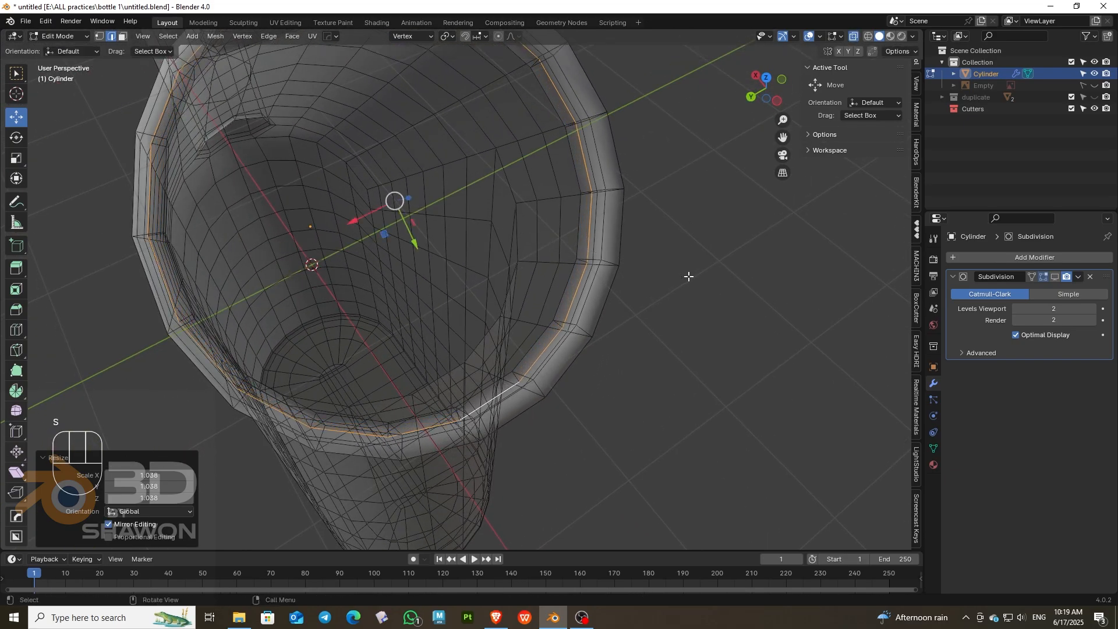
{"action": "left_click", "coordinate": [851, 36]}
Step: Select the outer edge loop of the spout rim
{"action": "middle_click_drag", "start_coordinate": [676, 245], "coordinate": [664, 281]}
{"action": "key", "text": "Tab"}
{"action": "scroll", "coordinate": [667, 282], "scroll_direction": "down", "scroll_amount": 3}
{"action": "left_click", "coordinate": [681, 273]}
{"action": "left_click_drag", "start_coordinate": [761, 82], "coordinate": [772, 111]}
{"action": "scroll", "coordinate": [435, 229], "scroll_direction": "up", "scroll_amount": 4}
{"action": "key", "text": "Tab"}
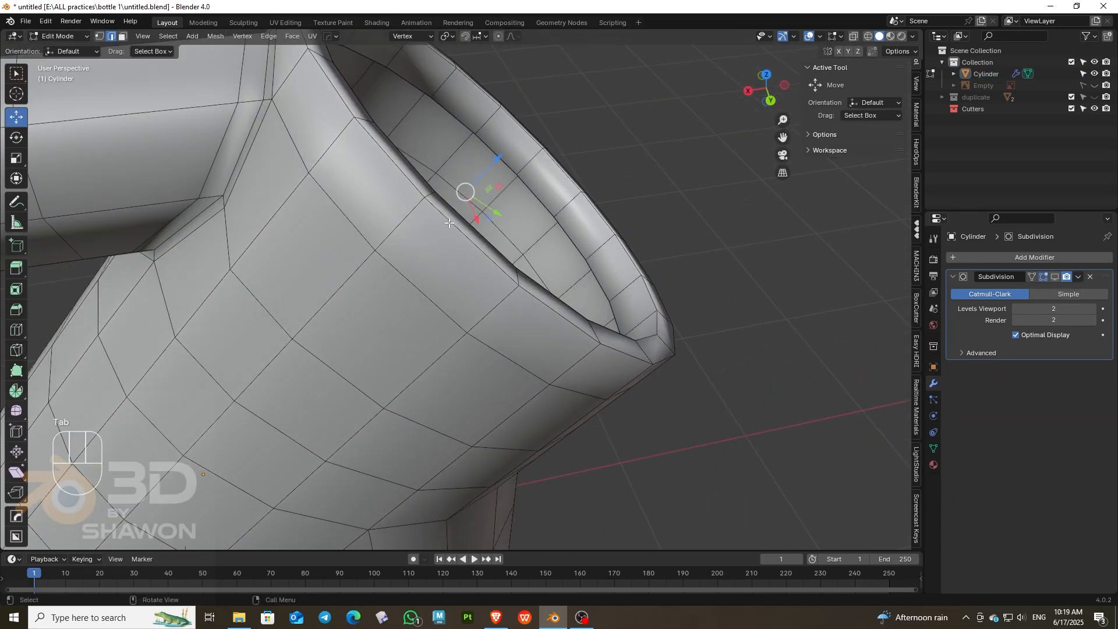
{"action": "left_click", "coordinate": [449, 219], "text": "alt"}
{"action": "middle_click_drag", "start_coordinate": [449, 219], "coordinate": [436, 223]}
Step: Try to bevel only the spout rim's outer edge loop
{"action": "key", "text": "ctrl+b"}
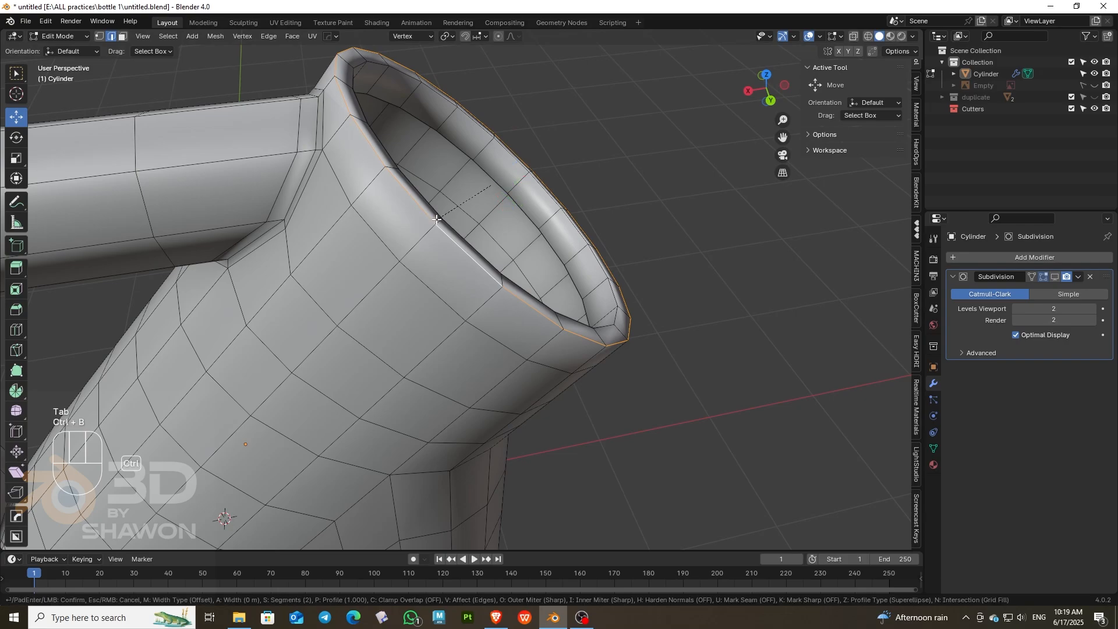
{"action": "left_click", "coordinate": [428, 226]}
{"action": "left_click_drag", "start_coordinate": [764, 83], "coordinate": [657, 75]}
{"action": "key", "text": "ctrl+z"}
Step: Add the rim's inner edge loop to the selection and bevel both loops with width 0.0239 m and 2 segments
{"action": "left_click_drag", "start_coordinate": [782, 137], "coordinate": [800, 421]}
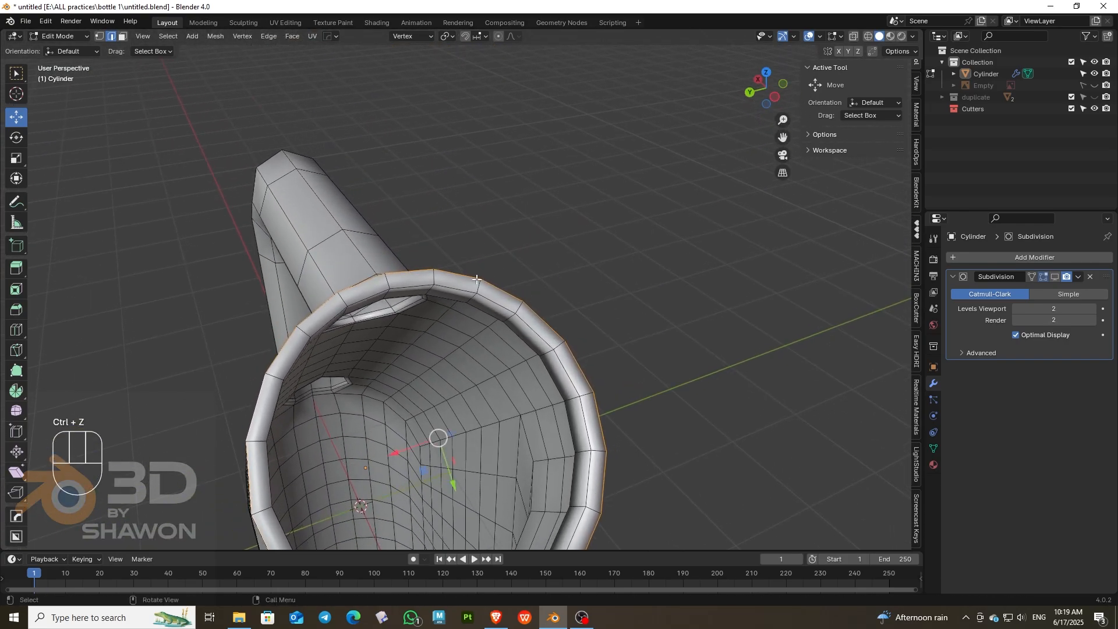
{"action": "scroll", "coordinate": [524, 326], "scroll_direction": "up", "scroll_amount": 2}
{"action": "left_click", "coordinate": [451, 287], "text": "alt+shift"}
{"action": "scroll", "coordinate": [524, 229], "scroll_direction": "up", "scroll_amount": 2}
{"action": "key", "text": "ctrl+b"}
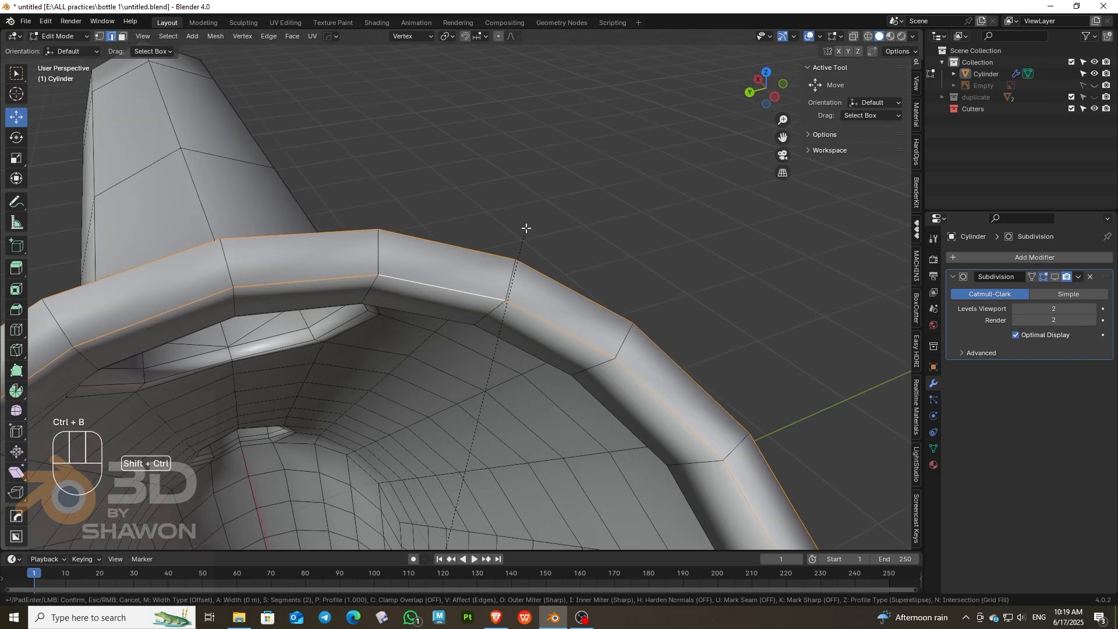
{"action": "left_click", "coordinate": [597, 82]}
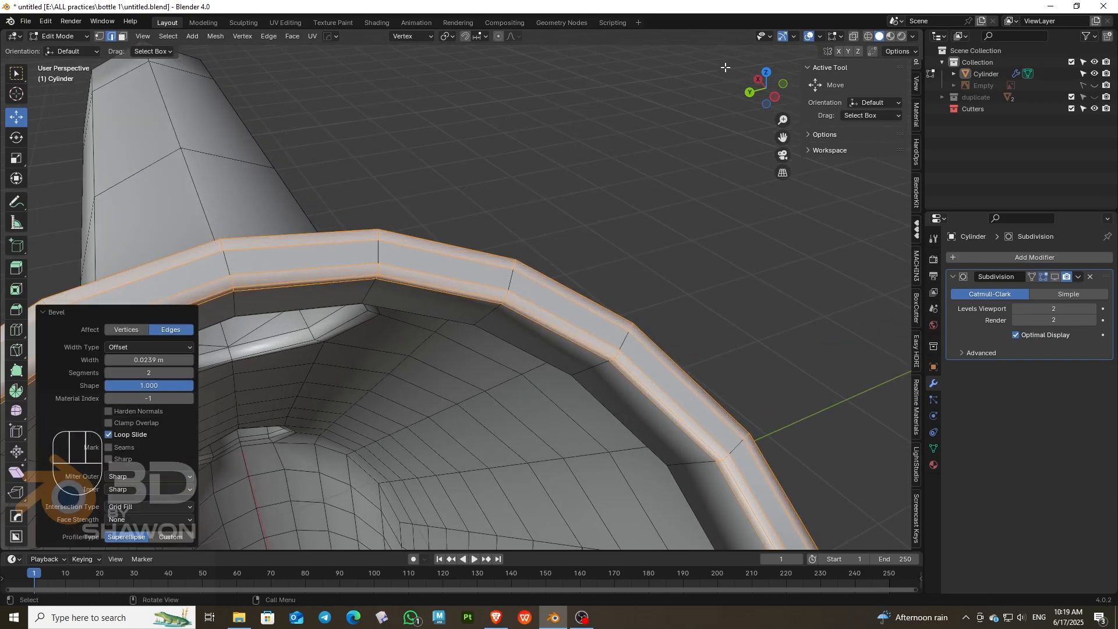
Step: Select the edge loop deep inside the spout lip and examine how it meets the spout wall
{"action": "left_click_drag", "start_coordinate": [765, 86], "coordinate": [810, 30]}
{"action": "scroll", "coordinate": [443, 289], "scroll_direction": "up", "scroll_amount": 3}
{"action": "left_click", "coordinate": [602, 247], "text": "alt"}
{"action": "scroll", "coordinate": [548, 254], "scroll_direction": "down", "scroll_amount": 3}
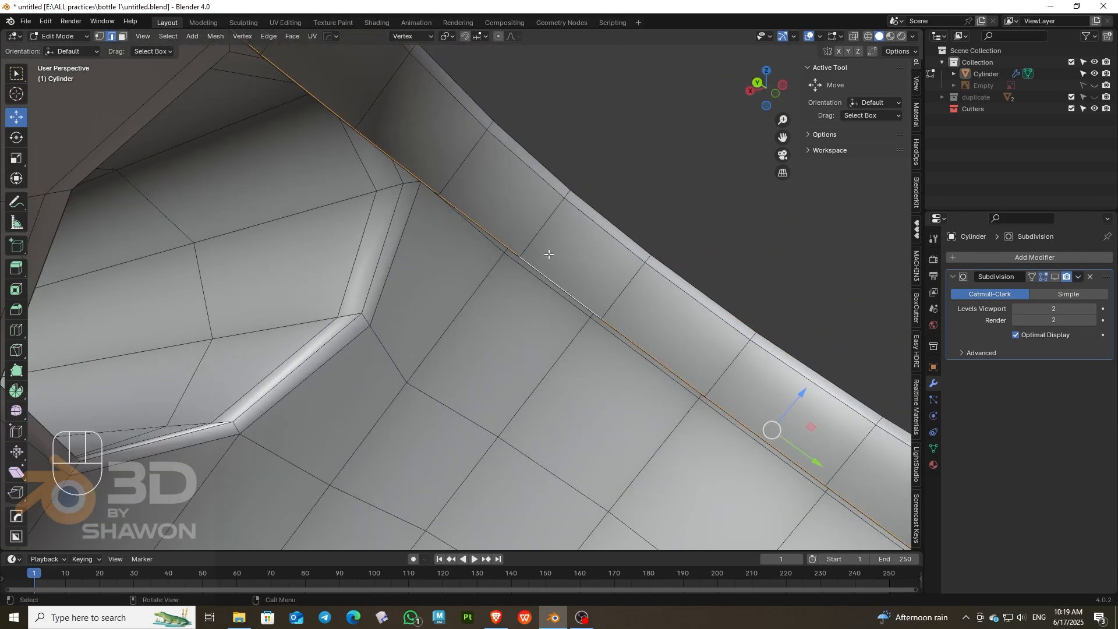
{"action": "scroll", "coordinate": [549, 253], "scroll_direction": "down", "scroll_amount": 4}
{"action": "left_click_drag", "start_coordinate": [767, 86], "coordinate": [670, 192]}
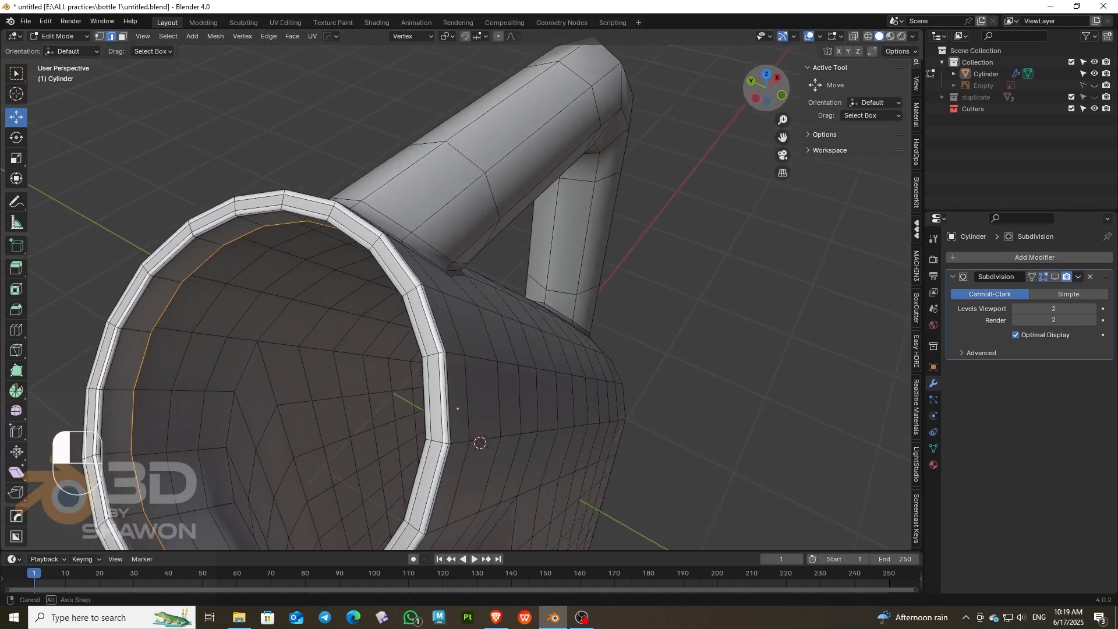
Step: Enable the Subdivision modifier's viewport display and check the smoothed mesh in Edit and Object modes
{"action": "key", "text": "Tab"}
{"action": "left_click", "coordinate": [1055, 277]}
{"action": "scroll", "coordinate": [588, 235], "scroll_direction": "down", "scroll_amount": 3}
{"action": "key", "text": "Tab"}
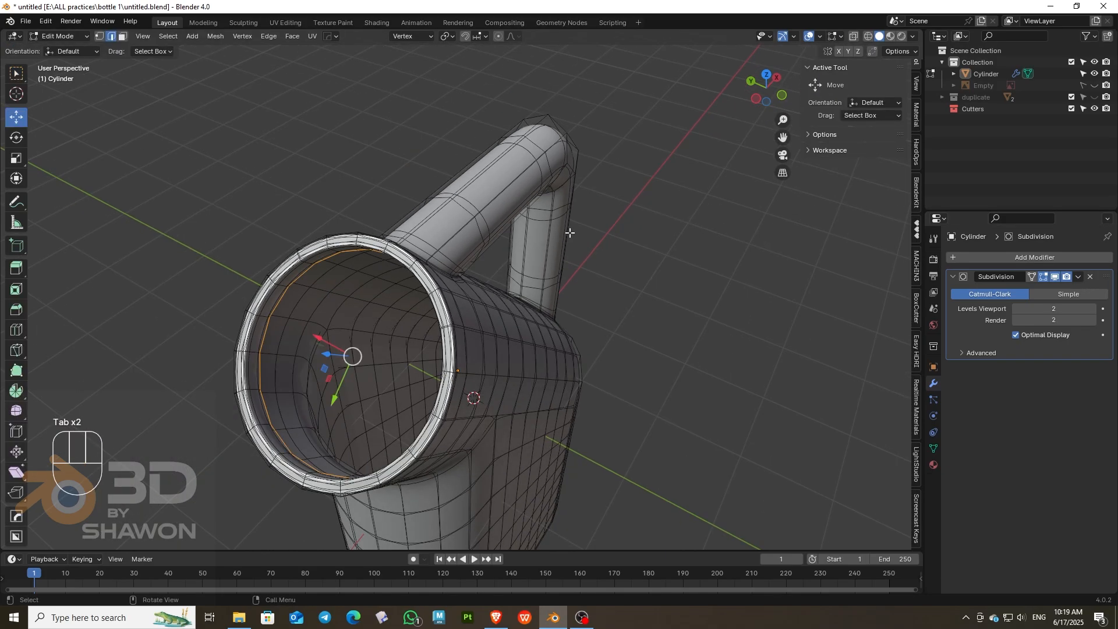
{"action": "key", "text": "Tab"}
Step: Hide the wireframe overlay and examine the smoothed jug's surface from several angles
{"action": "left_click", "coordinate": [839, 36]}
{"action": "left_click", "coordinate": [767, 237]}
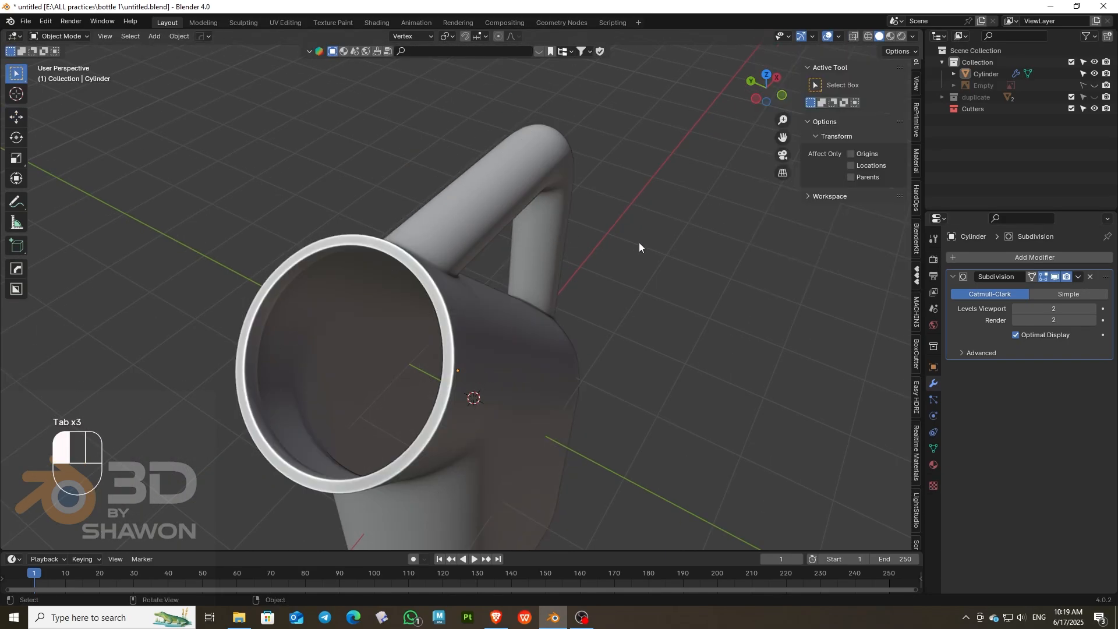
{"action": "scroll", "coordinate": [638, 242], "scroll_direction": "down", "scroll_amount": 4}
{"action": "left_click_drag", "start_coordinate": [781, 100], "coordinate": [619, 128]}
{"action": "key", "text": "KP_1"}
{"action": "left_click_drag", "start_coordinate": [782, 137], "coordinate": [737, 12]}
{"action": "left_click_drag", "start_coordinate": [768, 92], "coordinate": [652, 163]}
Step: Turn the wireframe overlay on and examine the subdivided jug's topology from the front and around
{"action": "left_click", "coordinate": [838, 36]}
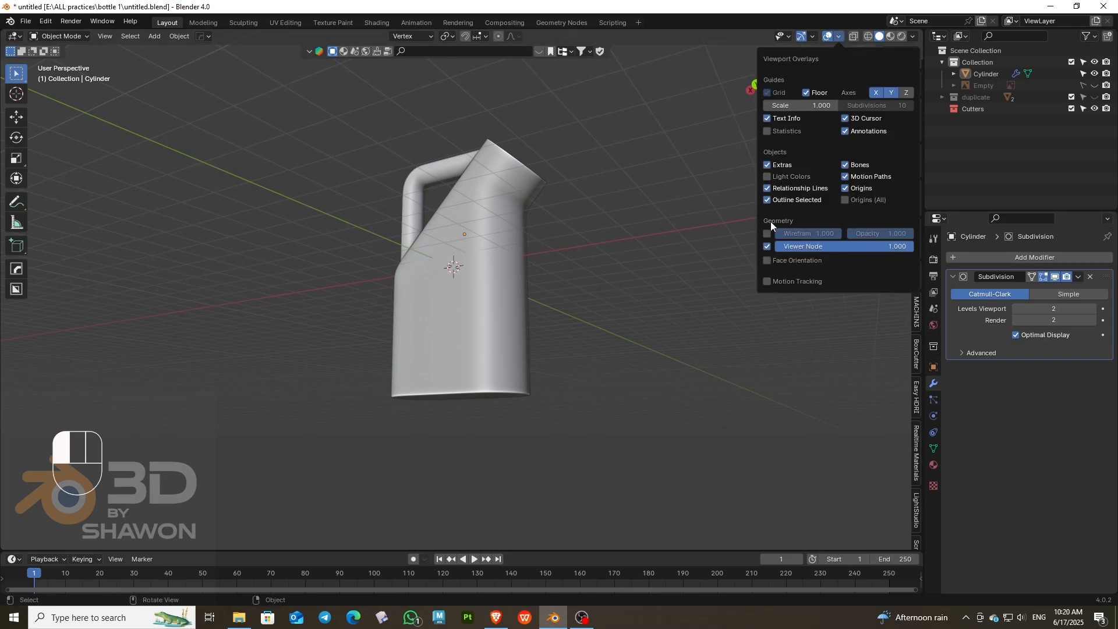
{"action": "left_click", "coordinate": [767, 233]}
{"action": "key", "text": "KP_1"}
{"action": "scroll", "coordinate": [447, 302], "scroll_direction": "up", "scroll_amount": 3}
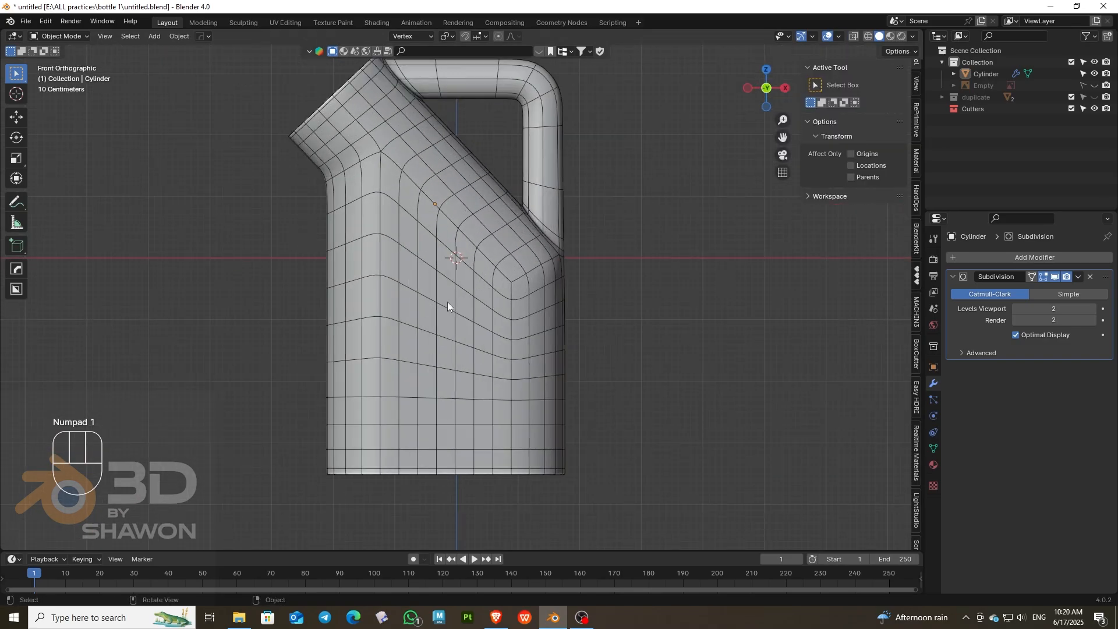
{"action": "scroll", "coordinate": [441, 300], "scroll_direction": "up", "scroll_amount": 4}
{"action": "scroll", "coordinate": [441, 299], "scroll_direction": "down", "scroll_amount": 4}
{"action": "left_click_drag", "start_coordinate": [764, 91], "coordinate": [915, 105]}
{"action": "scroll", "coordinate": [463, 313], "scroll_direction": "down", "scroll_amount": 4}
{"action": "key", "text": "KP_1"}
{"action": "scroll", "coordinate": [498, 294], "scroll_direction": "up", "scroll_amount": 4}
{"action": "scroll", "coordinate": [498, 294], "scroll_direction": "down", "scroll_amount": 2}
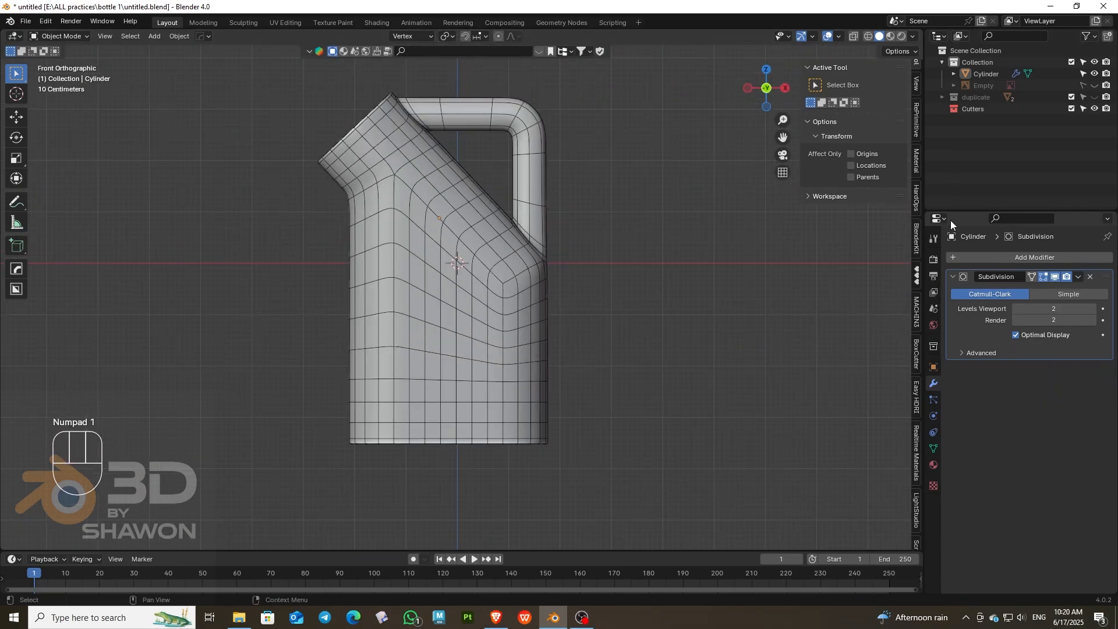
Step: Open the Easy HDRI controls and set the render engine to Cycles
{"action": "left_click", "coordinate": [916, 395]}
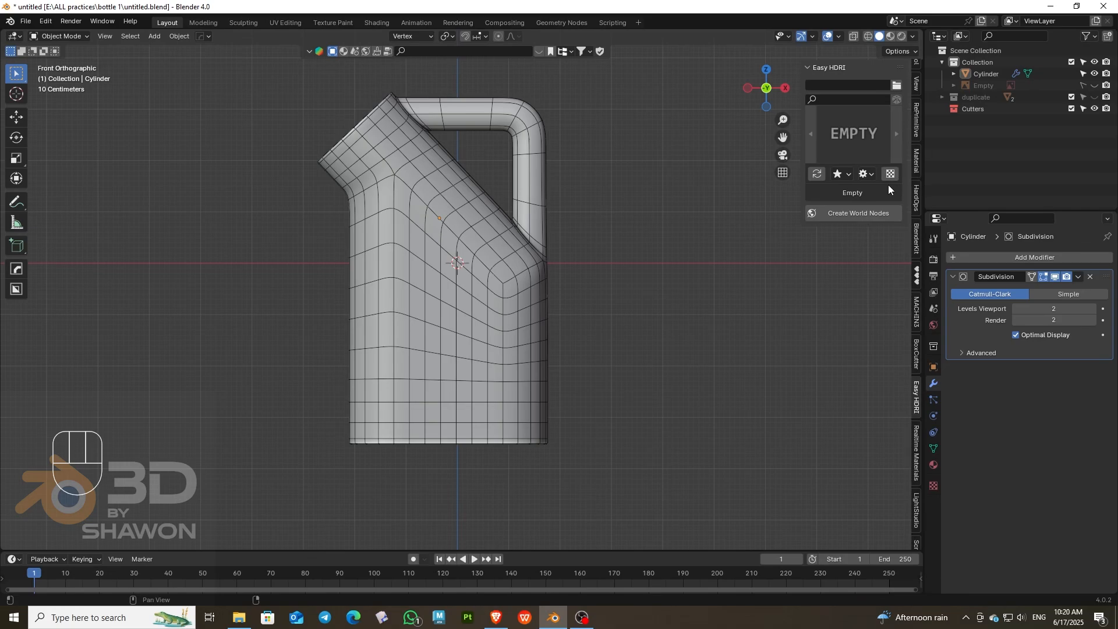
{"action": "left_click", "coordinate": [933, 258]}
{"action": "left_click", "coordinate": [1059, 259]}
{"action": "left_click", "coordinate": [1047, 289]}
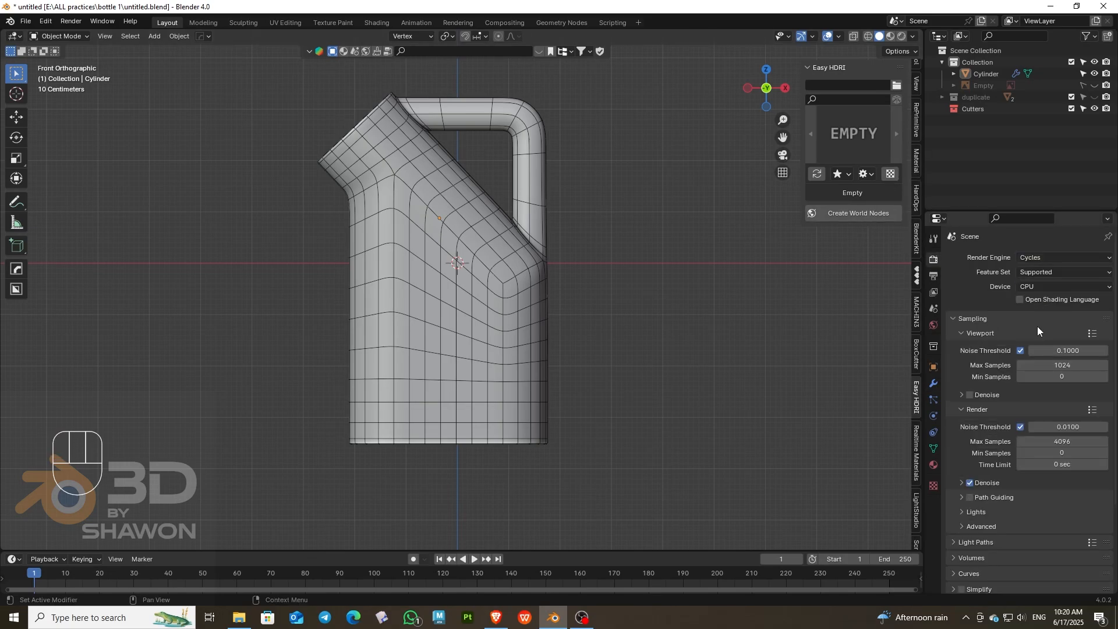
Step: Set the maximum samples to 50 for the final render and 40 for the viewport
{"action": "double_click", "coordinate": [1064, 443]}
{"action": "type", "text": "50"}
{"action": "key", "text": "Tab"}
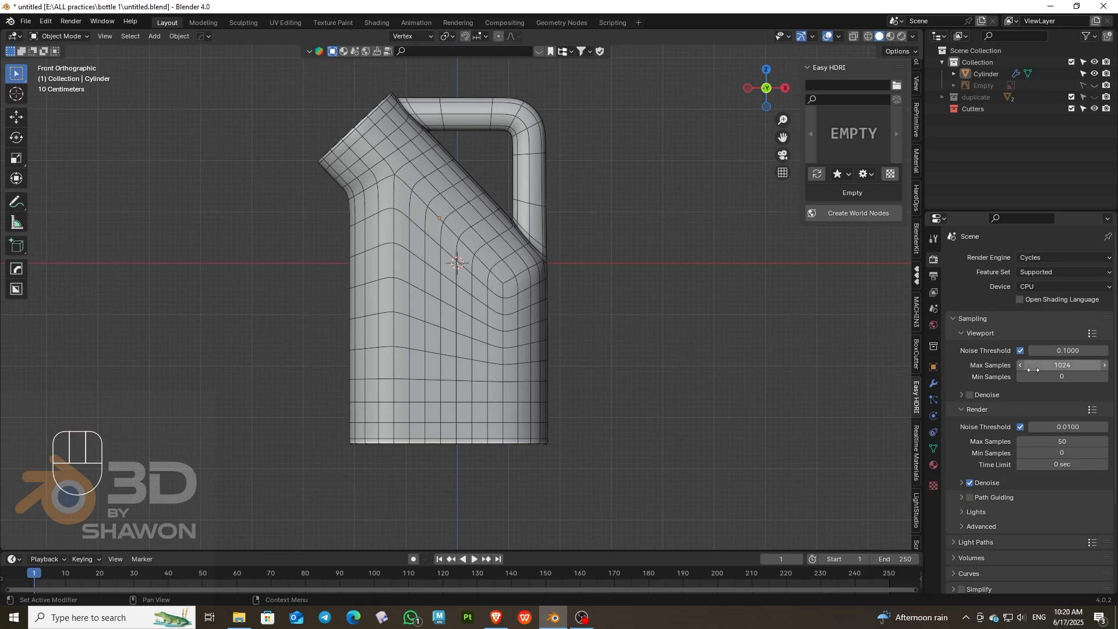
{"action": "type", "text": "40"}
{"action": "key", "text": "Return"}
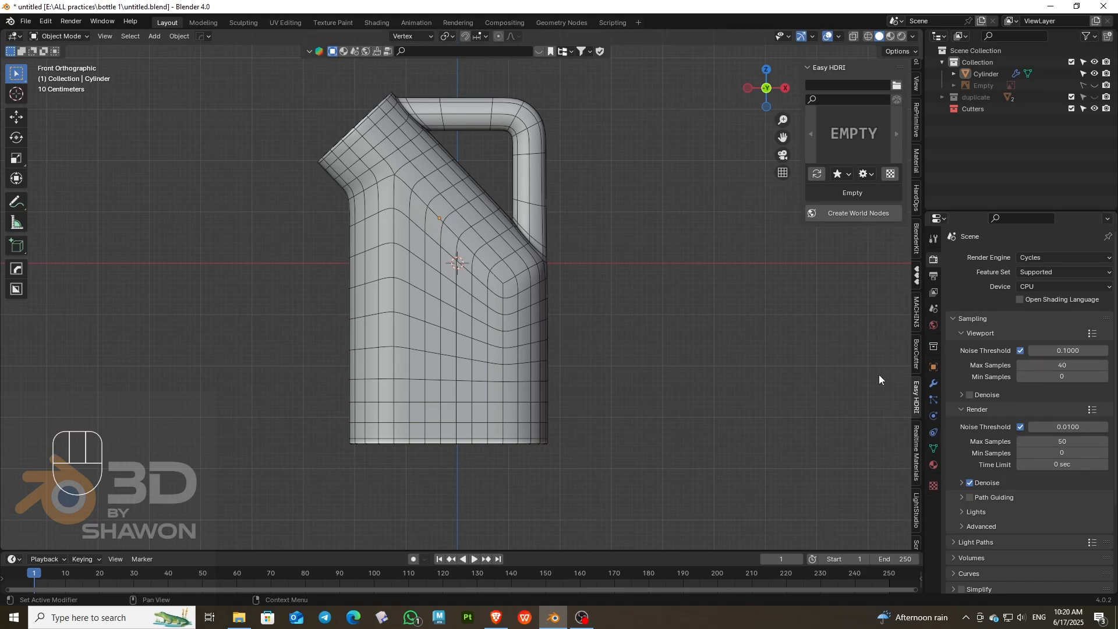
Step: Select the jug, create the Easy HDRI world nodes and make the world background transparent
{"action": "left_click", "coordinate": [505, 267]}
{"action": "left_click", "coordinate": [845, 212]}
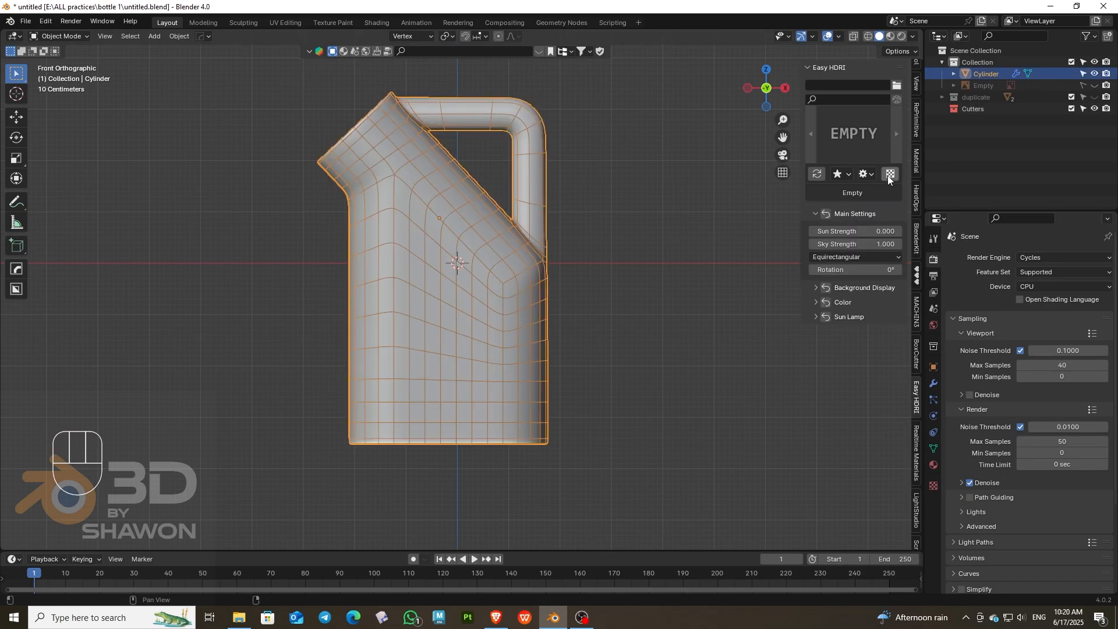
{"action": "scroll", "coordinate": [483, 258], "scroll_direction": "down", "scroll_amount": 3}
{"action": "scroll", "coordinate": [483, 257], "scroll_direction": "up", "scroll_amount": 4}
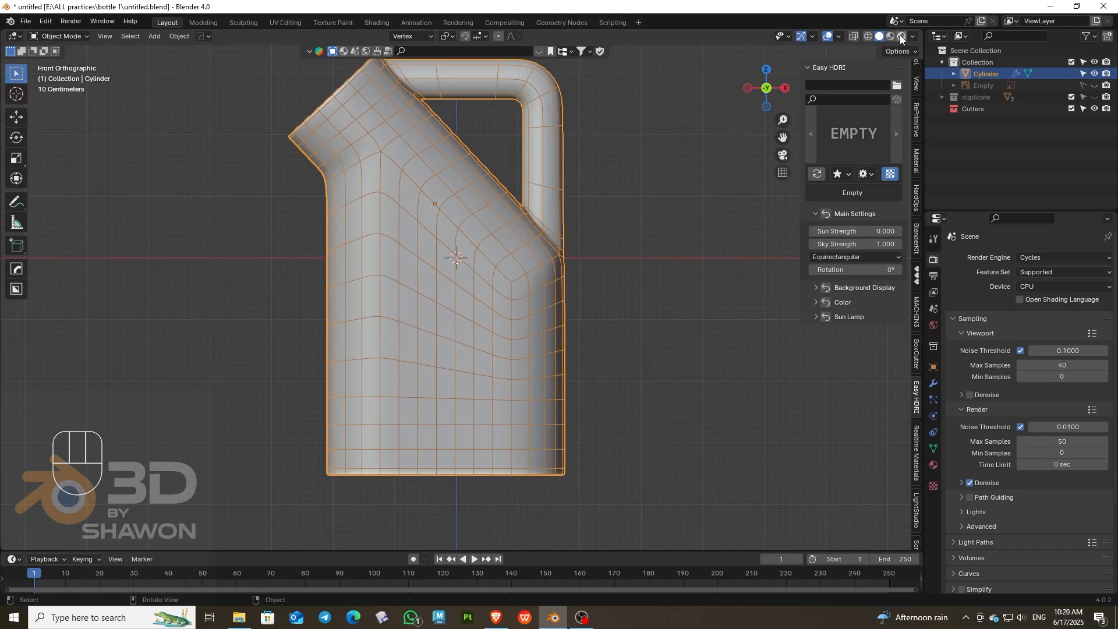
Step: Switch the viewport to Rendered shading and view the jug from the front
{"action": "left_click", "coordinate": [901, 36]}
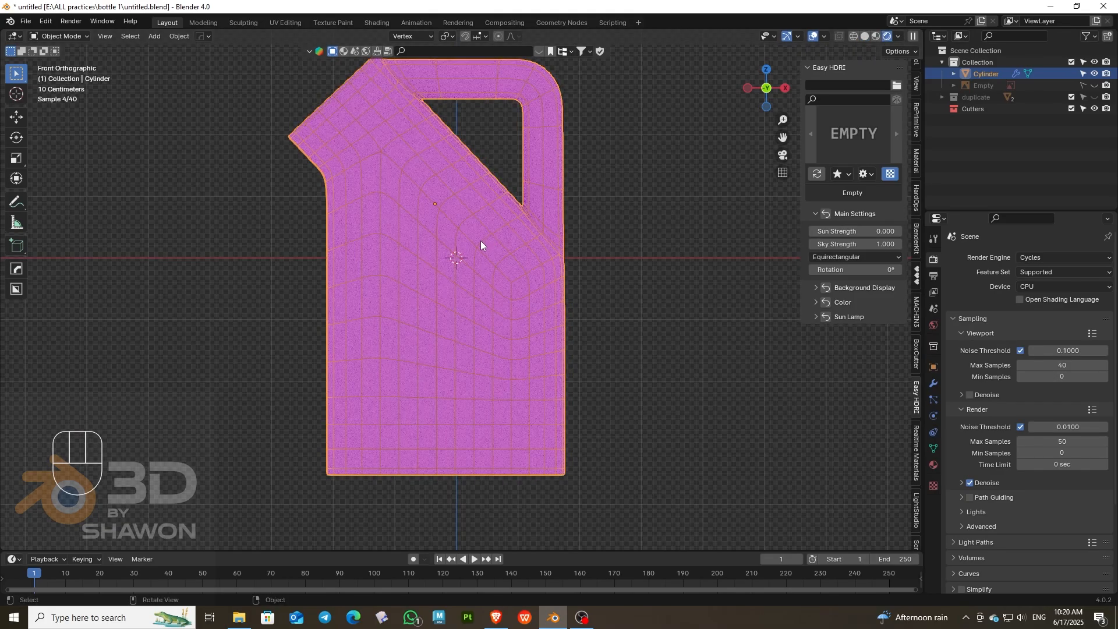
{"action": "scroll", "coordinate": [480, 242], "scroll_direction": "up", "scroll_amount": 3}
{"action": "scroll", "coordinate": [477, 246], "scroll_direction": "down", "scroll_amount": 3}
{"action": "middle_click_drag", "start_coordinate": [475, 247], "coordinate": [530, 226]}
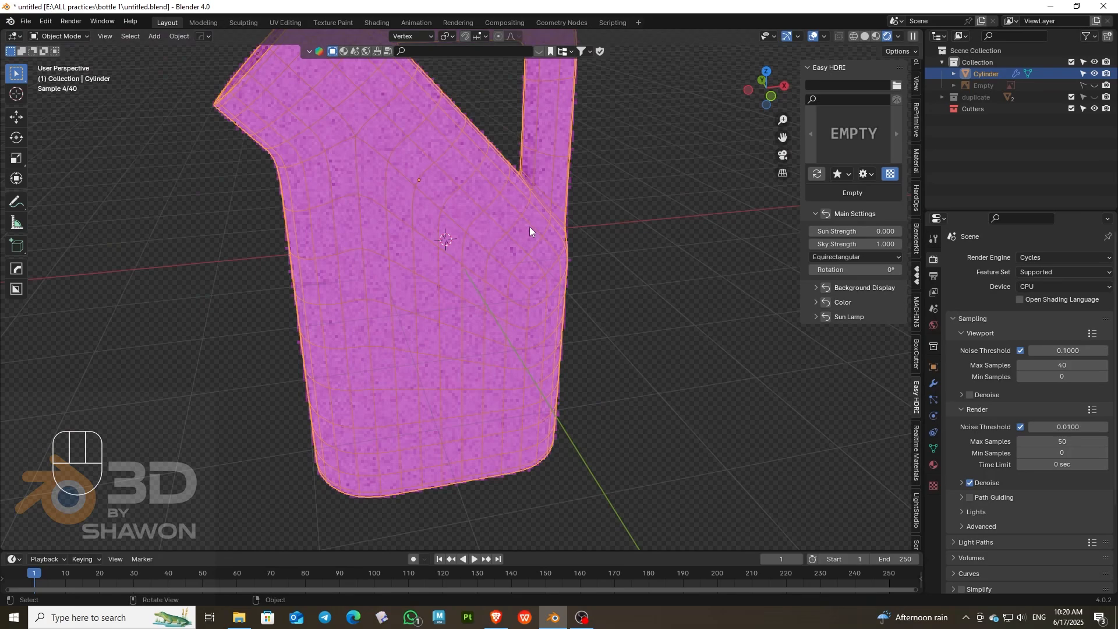
{"action": "key", "text": "KP_1"}
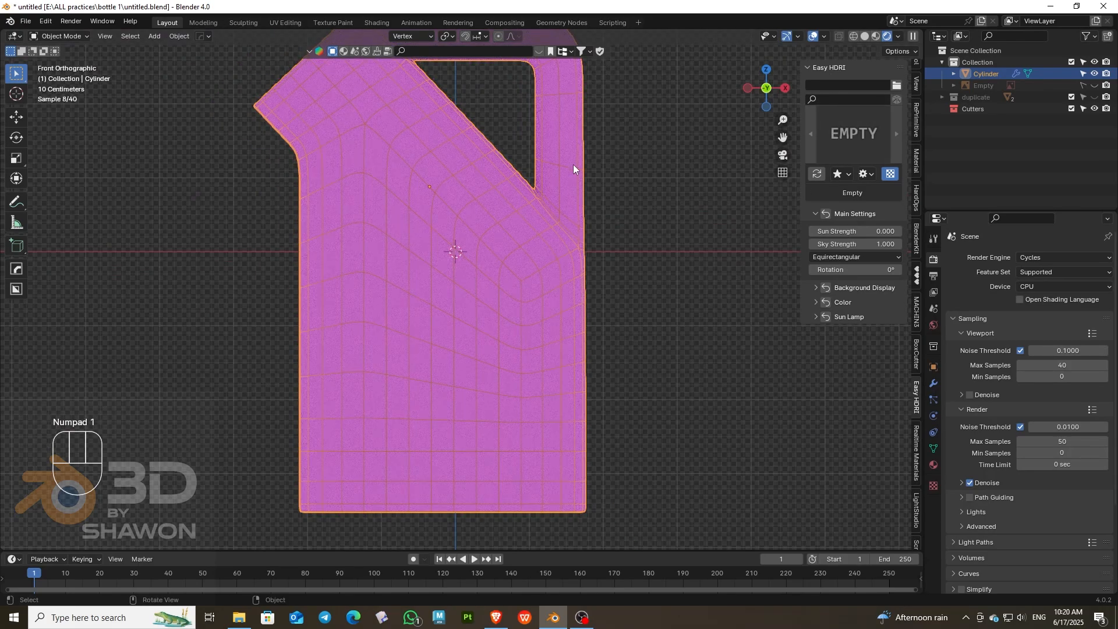
Step: Set the Cycles device to GPU Compute and the feature set to Experimental
{"action": "left_click", "coordinate": [1048, 287]}
{"action": "left_click", "coordinate": [1040, 309]}
{"action": "left_click", "coordinate": [1050, 272]}
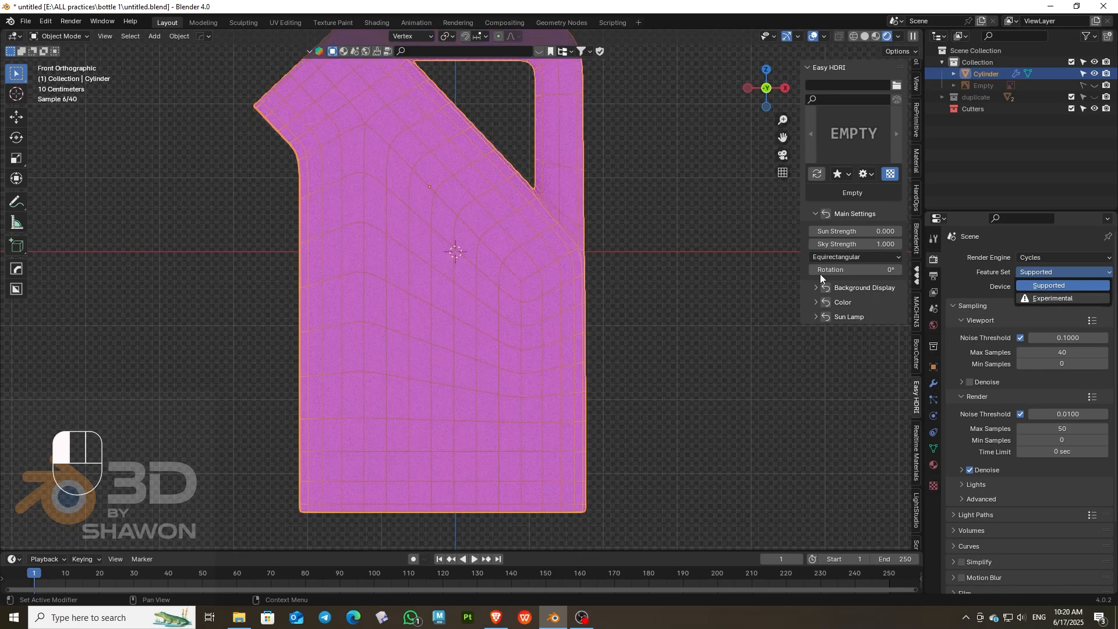
{"action": "left_click", "coordinate": [1052, 298]}
{"action": "scroll", "coordinate": [547, 313], "scroll_direction": "down", "scroll_amount": 5}
{"action": "scroll", "coordinate": [546, 309], "scroll_direction": "up", "scroll_amount": 7}
{"action": "scroll", "coordinate": [547, 306], "scroll_direction": "down", "scroll_amount": 2}
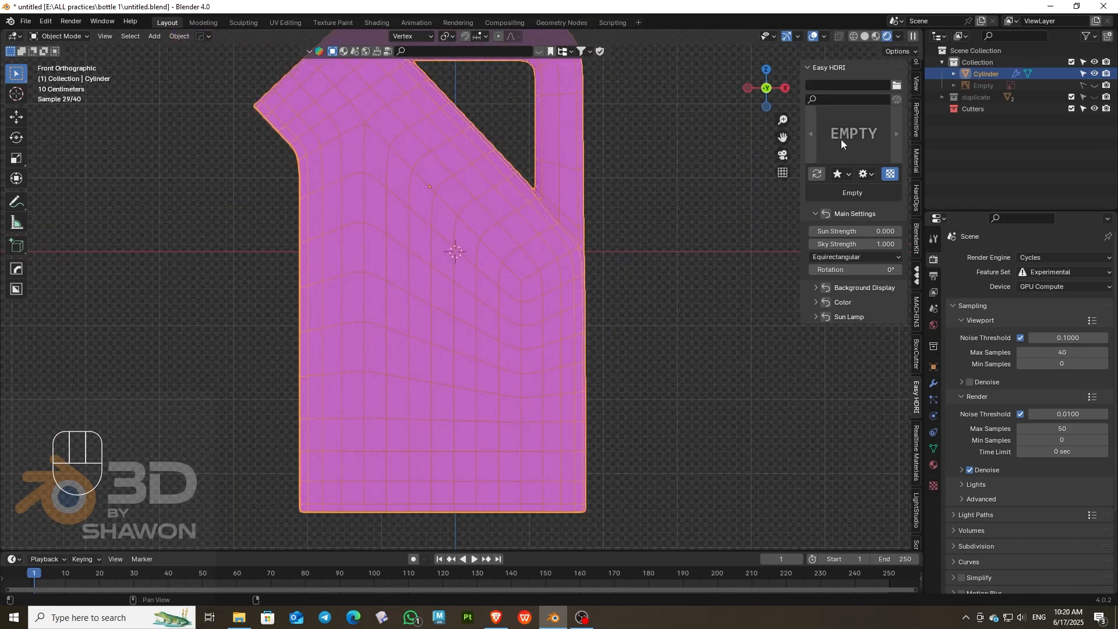
Step: Load the folder D:\Hdri\Studio_HDRI_Pack into Easy HDRI to light the jug
{"action": "scroll", "coordinate": [727, 123], "scroll_direction": "down", "scroll_amount": 2}
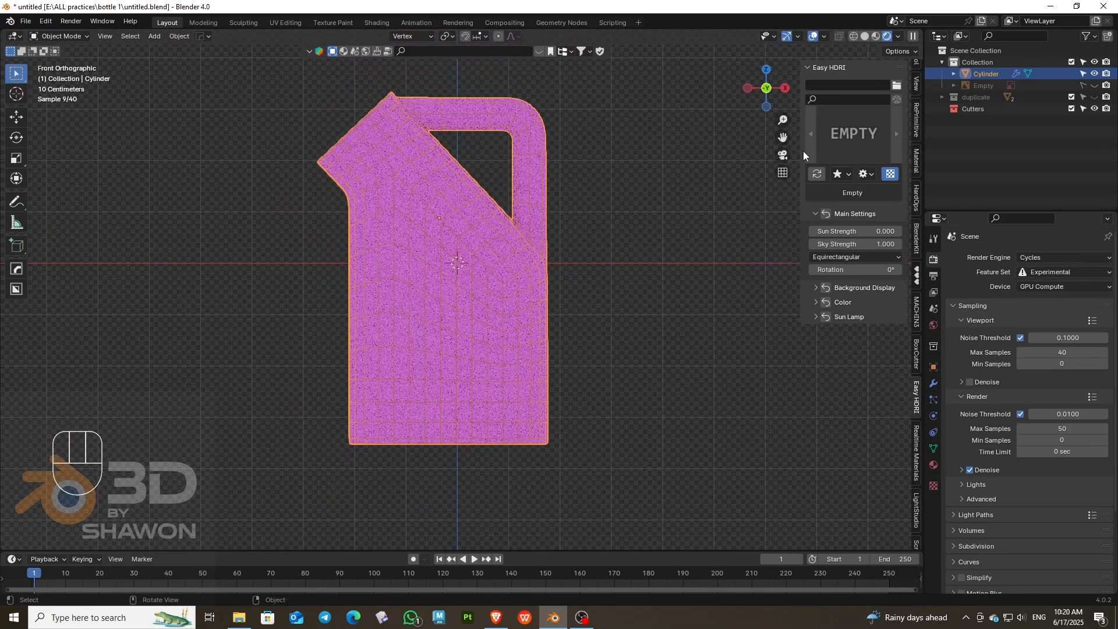
{"action": "left_click", "coordinate": [897, 86]}
{"action": "left_click", "coordinate": [432, 170]}
{"action": "left_click", "coordinate": [302, 389]}
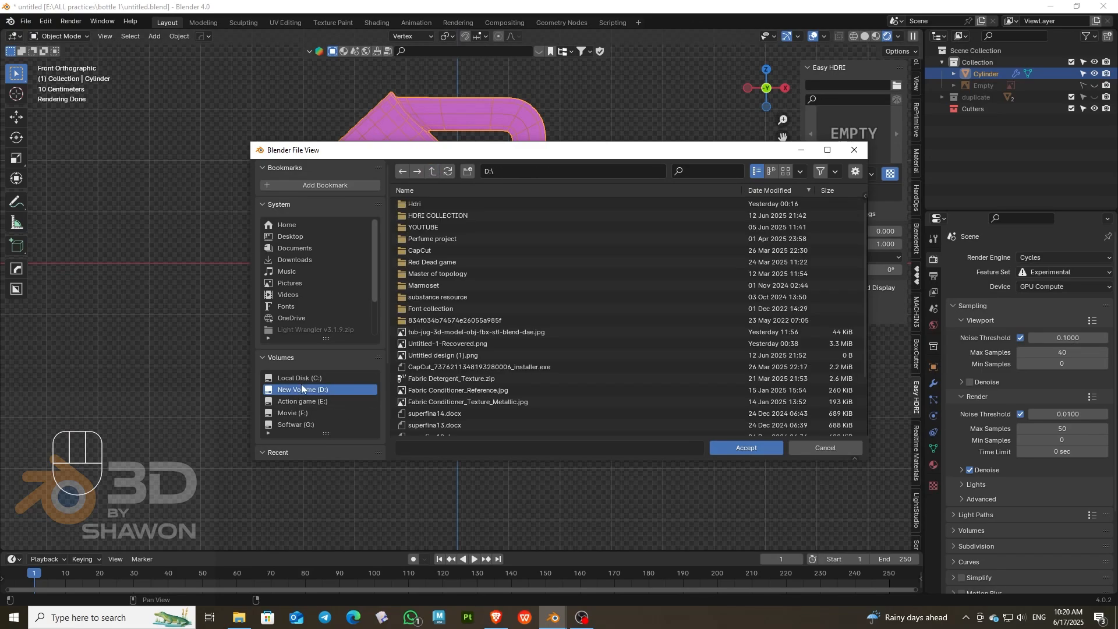
{"action": "double_click", "coordinate": [417, 214]}
{"action": "left_click", "coordinate": [433, 171]}
{"action": "double_click", "coordinate": [420, 205]}
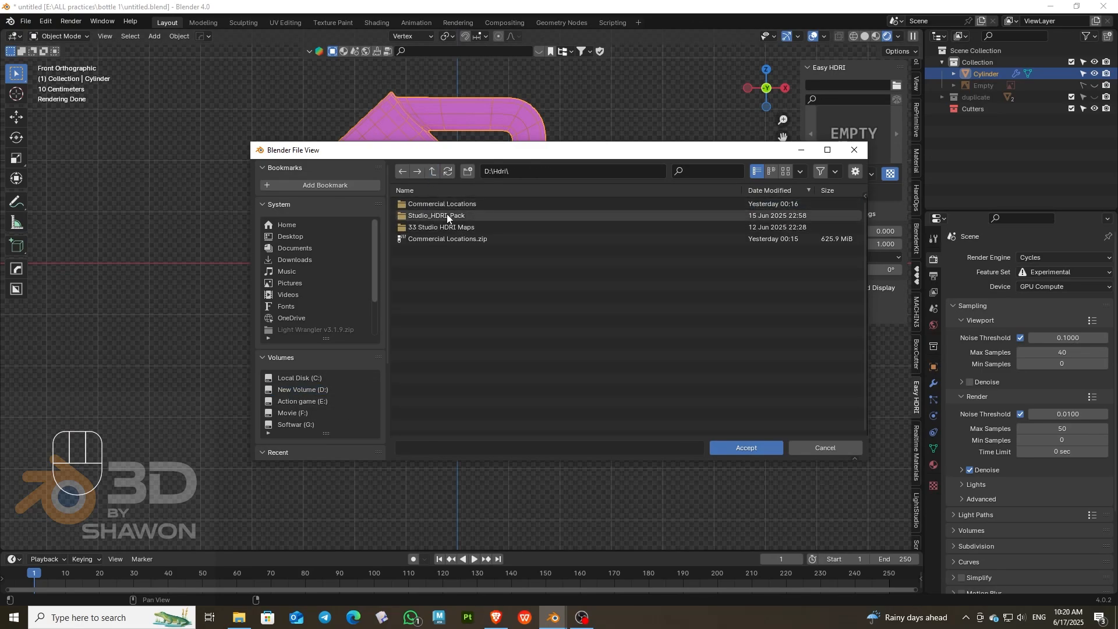
{"action": "double_click", "coordinate": [447, 214]}
{"action": "scroll", "coordinate": [524, 355], "scroll_direction": "down", "scroll_amount": 10}
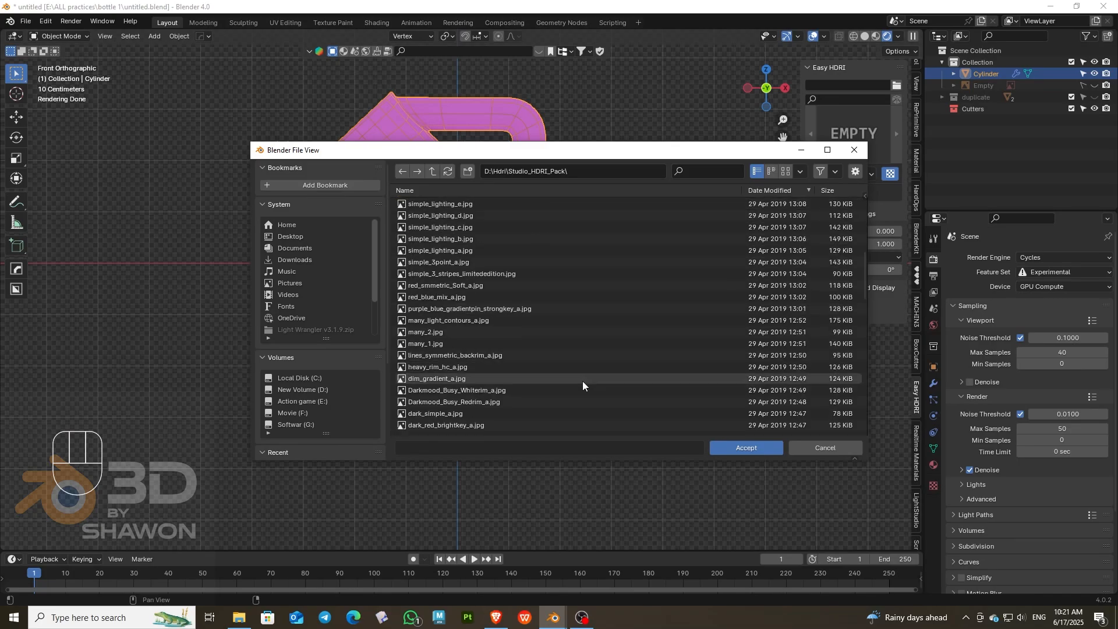
{"action": "left_click", "coordinate": [745, 447]}
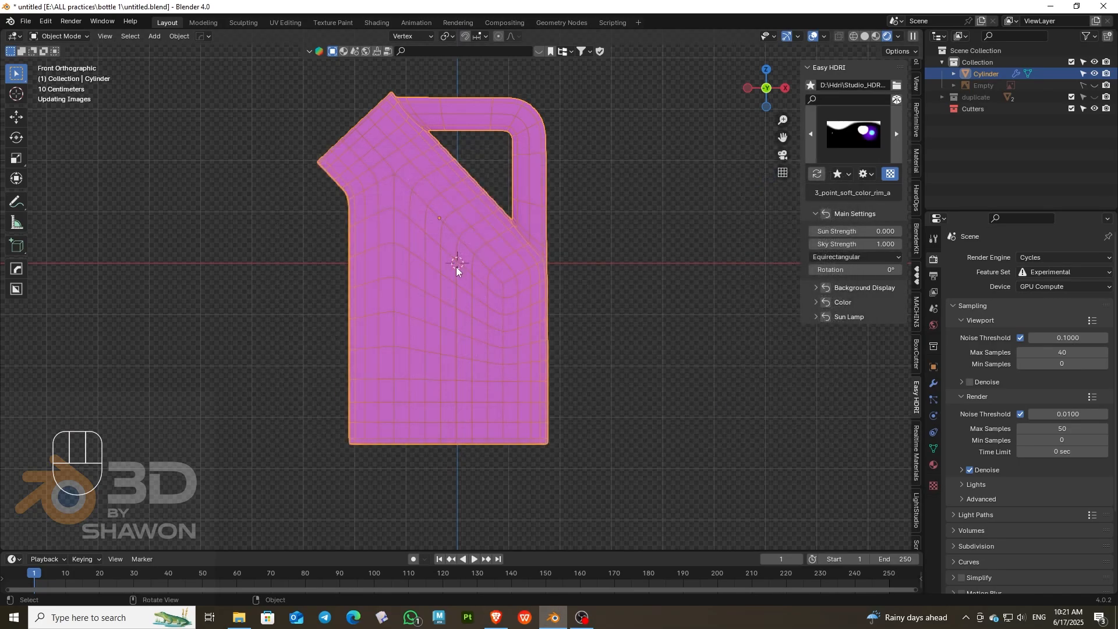
{"action": "scroll", "coordinate": [466, 273], "scroll_direction": "down", "scroll_amount": 2}
{"action": "scroll", "coordinate": [468, 278], "scroll_direction": "up", "scroll_amount": 3}
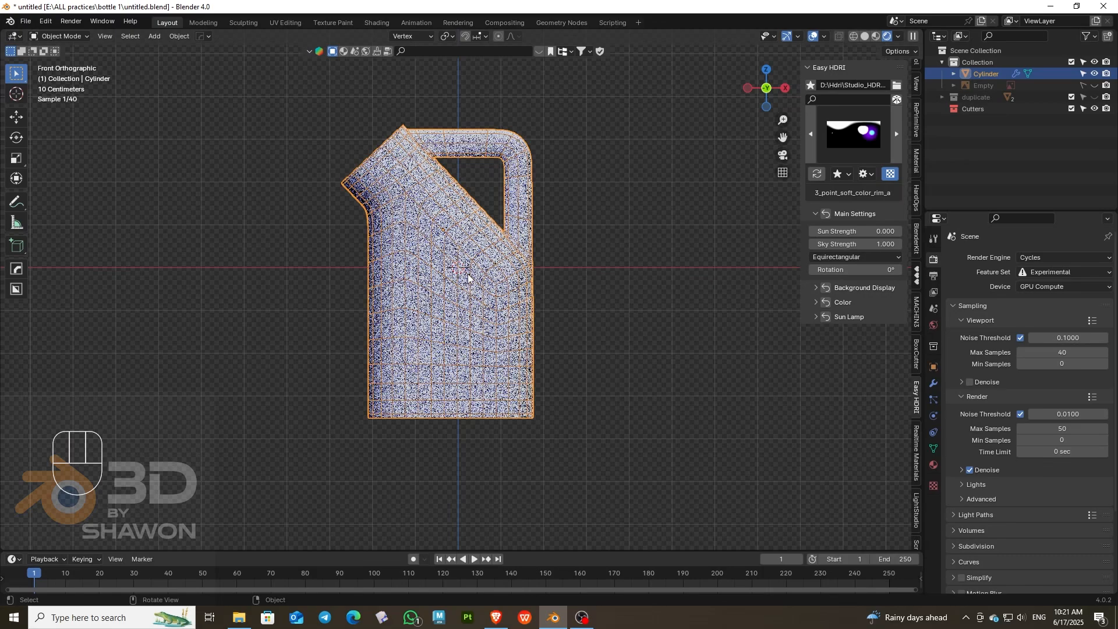
Step: Deselect the jug and search the BlenderKit material library for "glossy plastic"
{"action": "left_click_drag", "start_coordinate": [786, 137], "coordinate": [788, 190]}
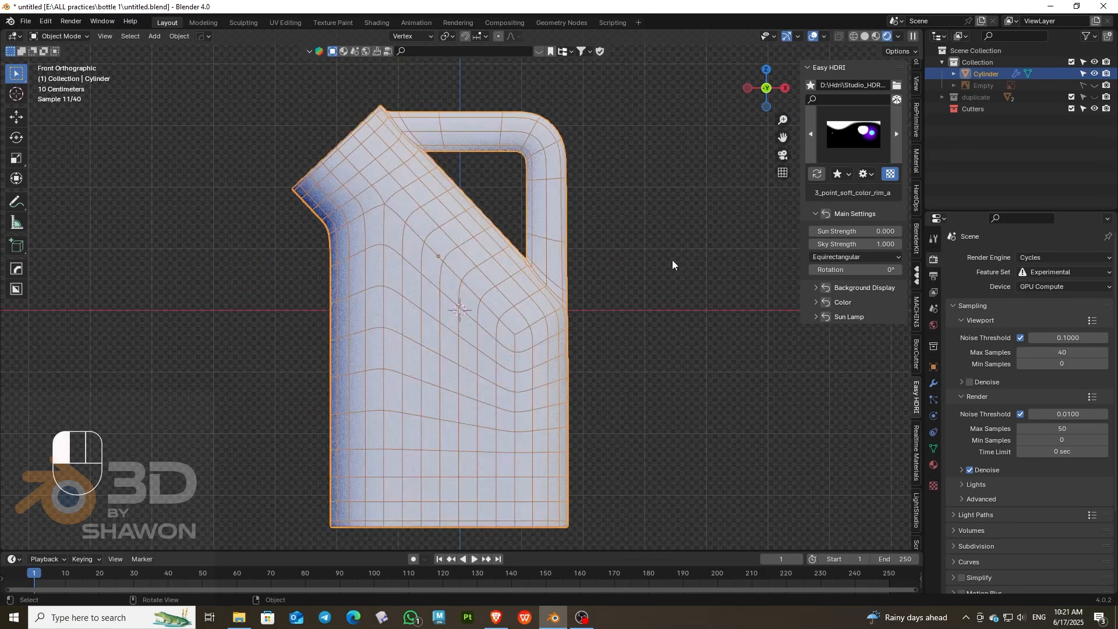
{"action": "left_click", "coordinate": [672, 263]}
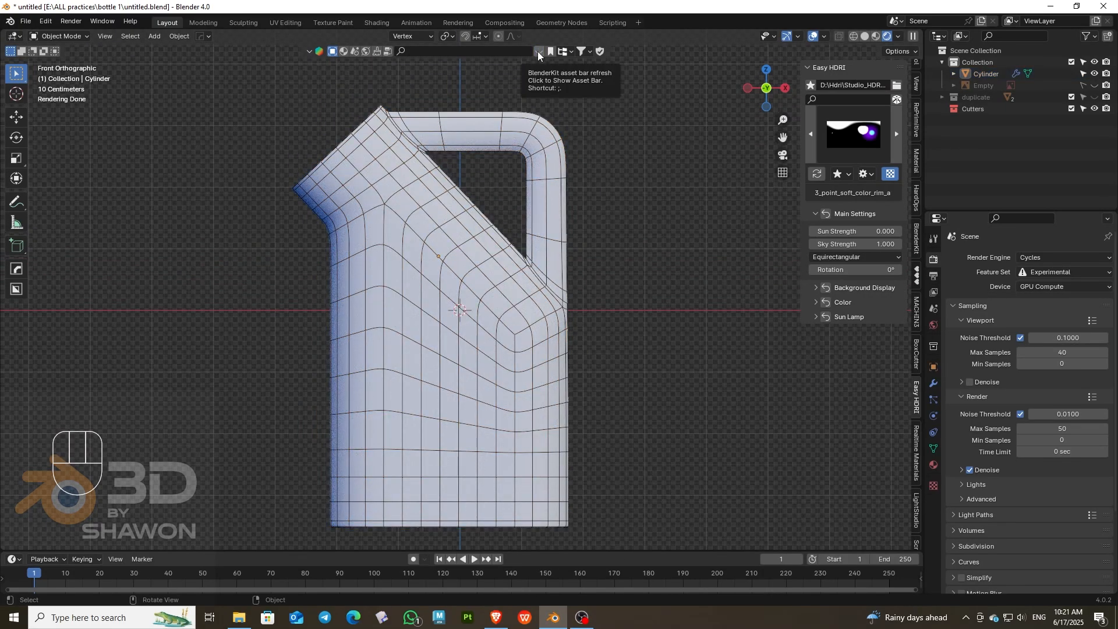
{"action": "left_click", "coordinate": [539, 52]}
{"action": "left_click", "coordinate": [507, 51]}
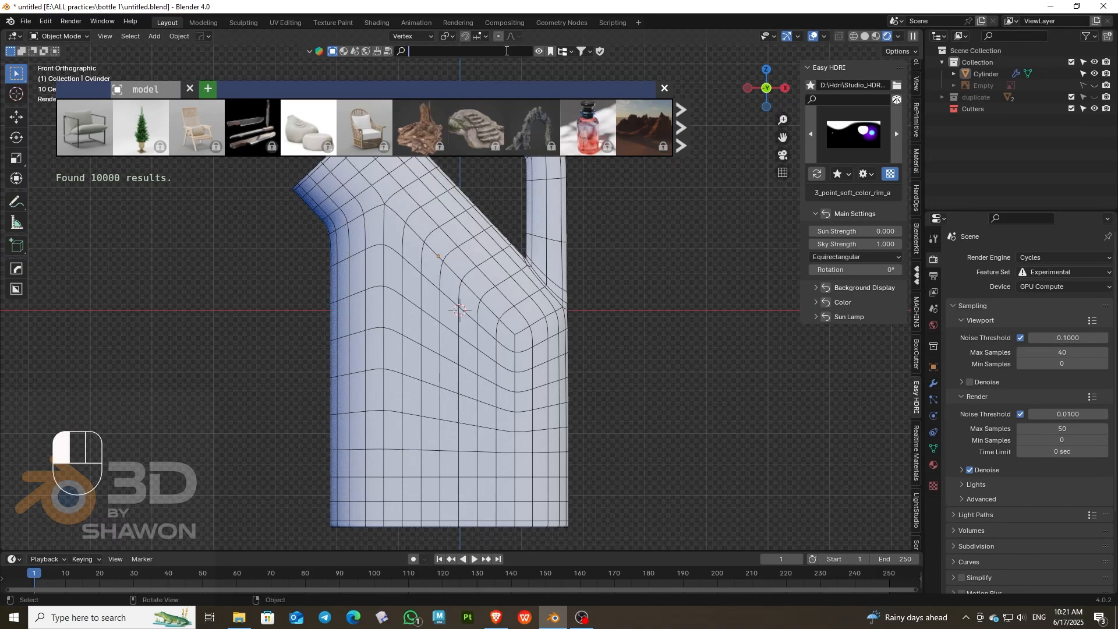
{"action": "type", "text": "glossy plastic"}
{"action": "key", "text": "Return"}
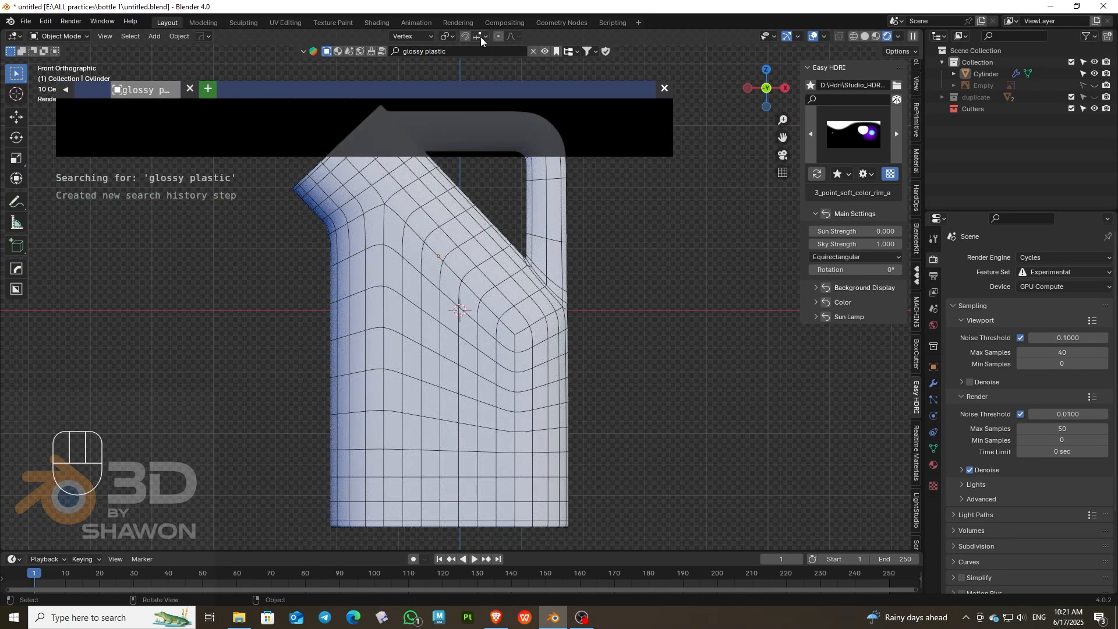
{"action": "left_click", "coordinate": [341, 52]}
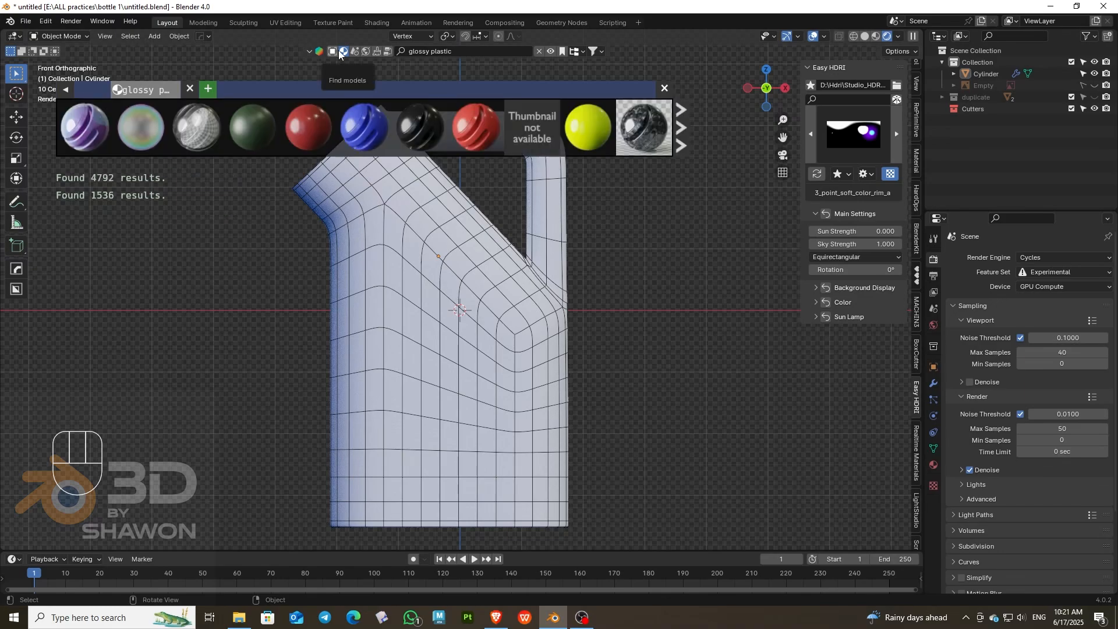
Step: Apply the Blue Plastic Glossy material to the jug and close the asset bar
{"action": "mouse_move", "coordinate": [354, 121]}
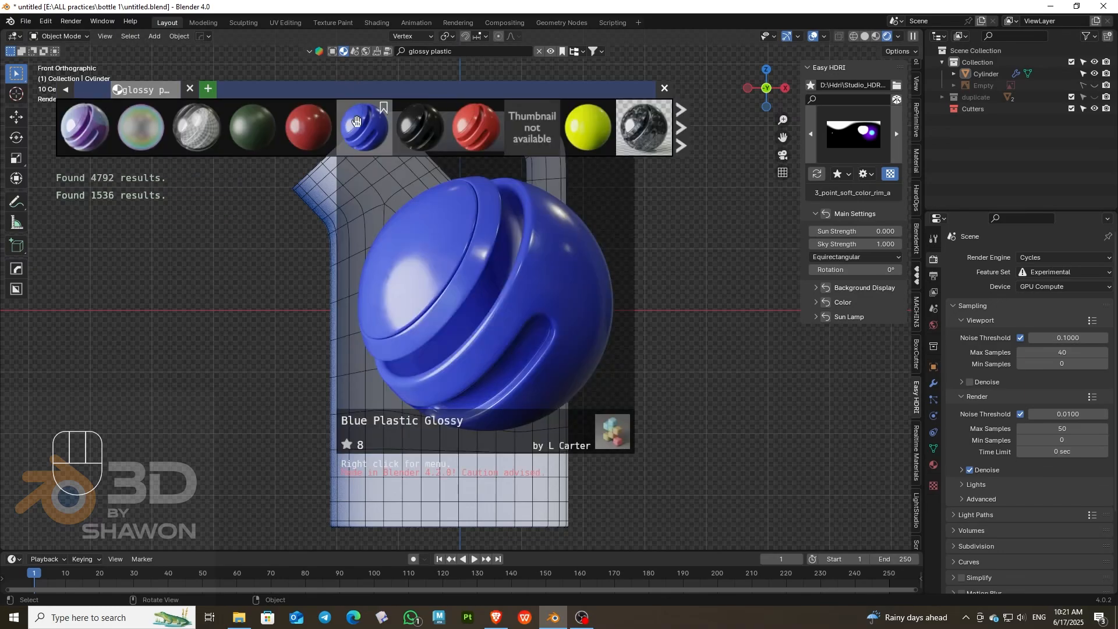
{"action": "left_click_drag", "start_coordinate": [361, 123], "coordinate": [505, 314]}
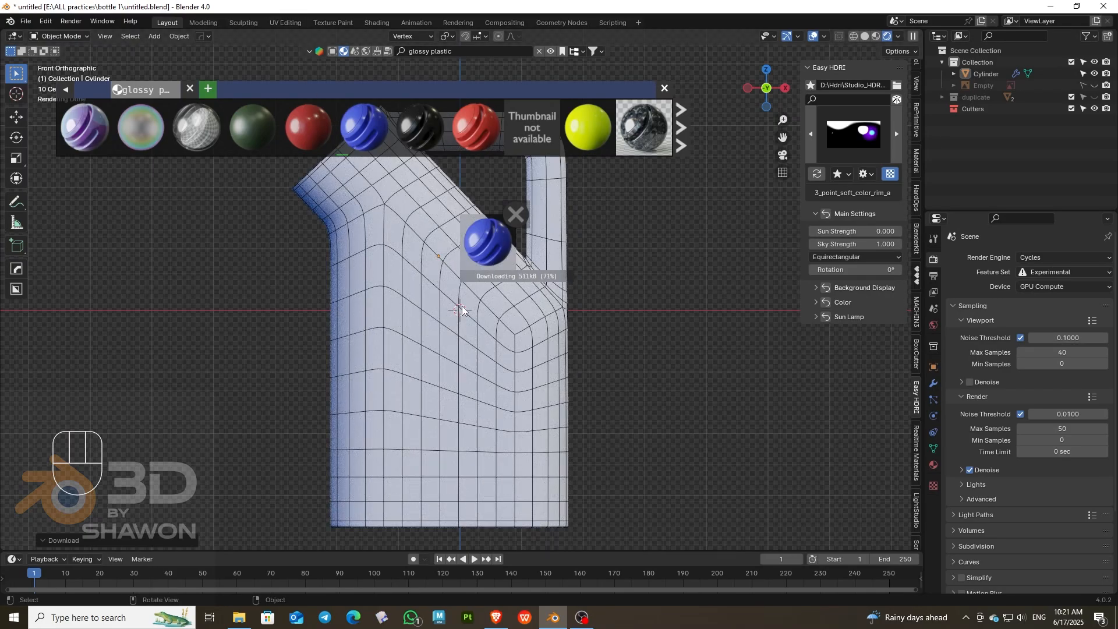
{"action": "scroll", "coordinate": [474, 320], "scroll_direction": "up", "scroll_amount": 2}
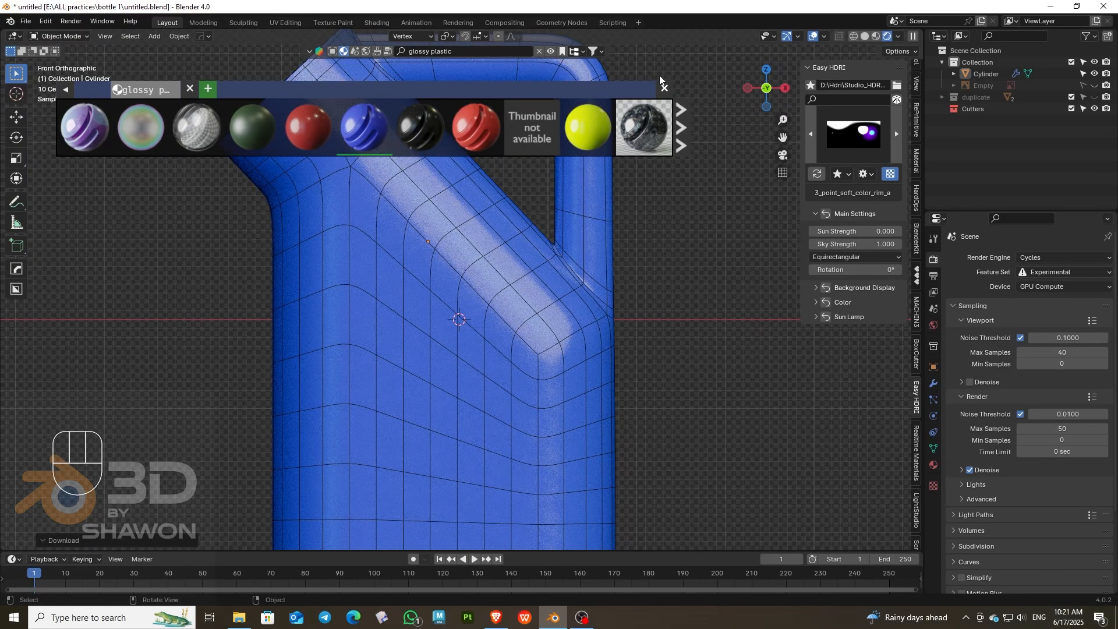
{"action": "left_click", "coordinate": [664, 87]}
{"action": "scroll", "coordinate": [509, 342], "scroll_direction": "down", "scroll_amount": 2}
Step: Enlarge the timeline area below the viewport and change it to the Shader Editor
{"action": "left_click_drag", "start_coordinate": [589, 551], "coordinate": [547, 341]}
{"action": "left_click", "coordinate": [13, 351]}
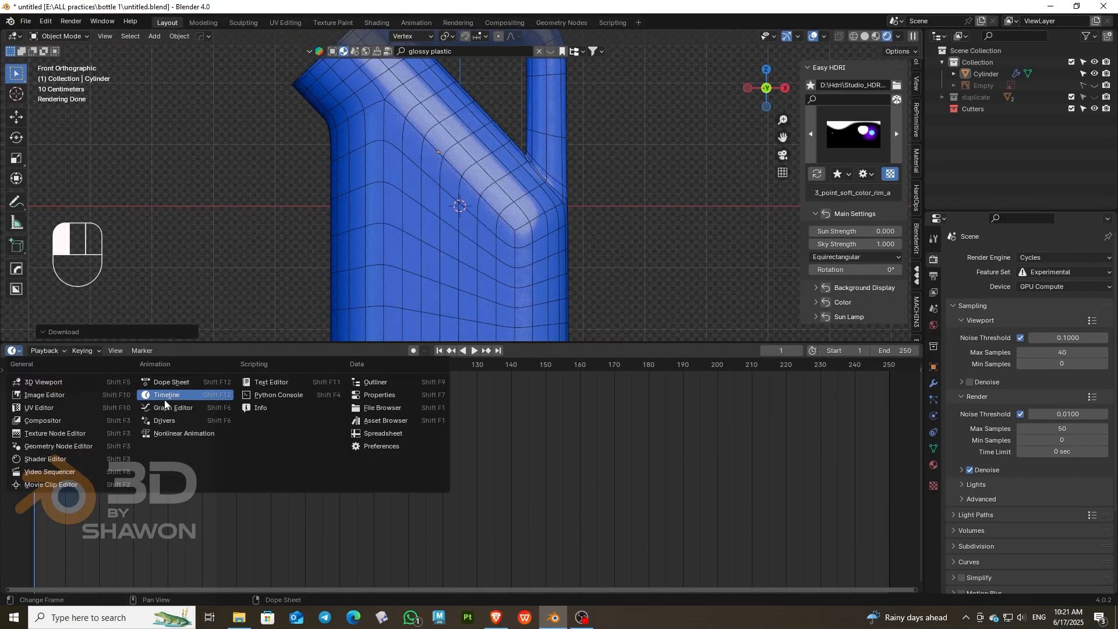
{"action": "left_click", "coordinate": [47, 460]}
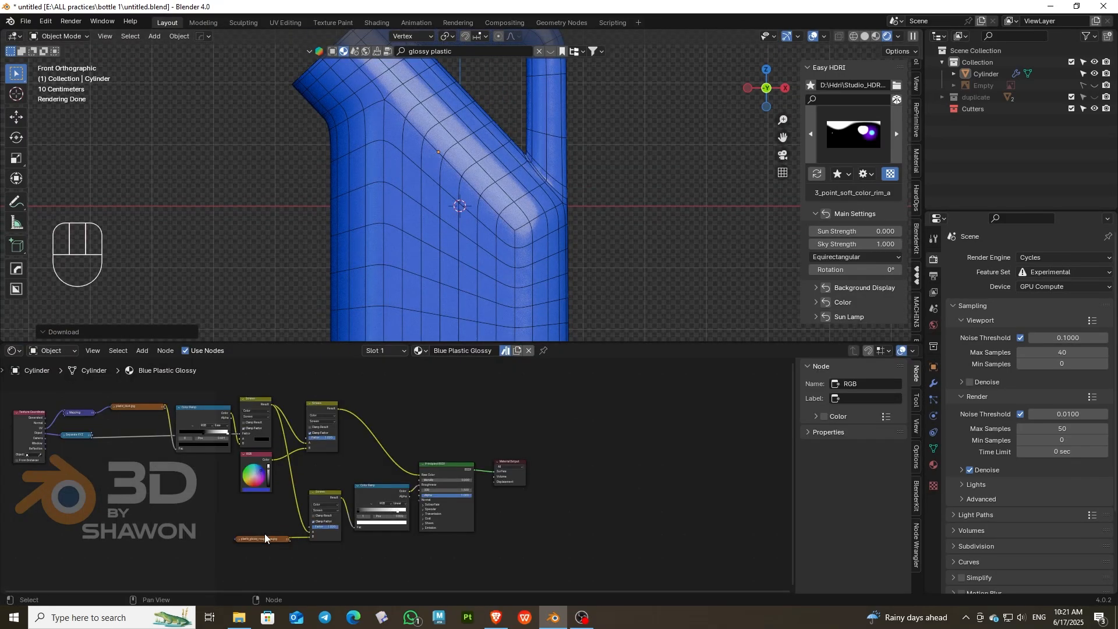
Step: Examine the Blue Plastic Glossy node tree, its surface settings and the Color Ramp that feeds the roughness
{"action": "scroll", "coordinate": [315, 466], "scroll_direction": "up", "scroll_amount": 2}
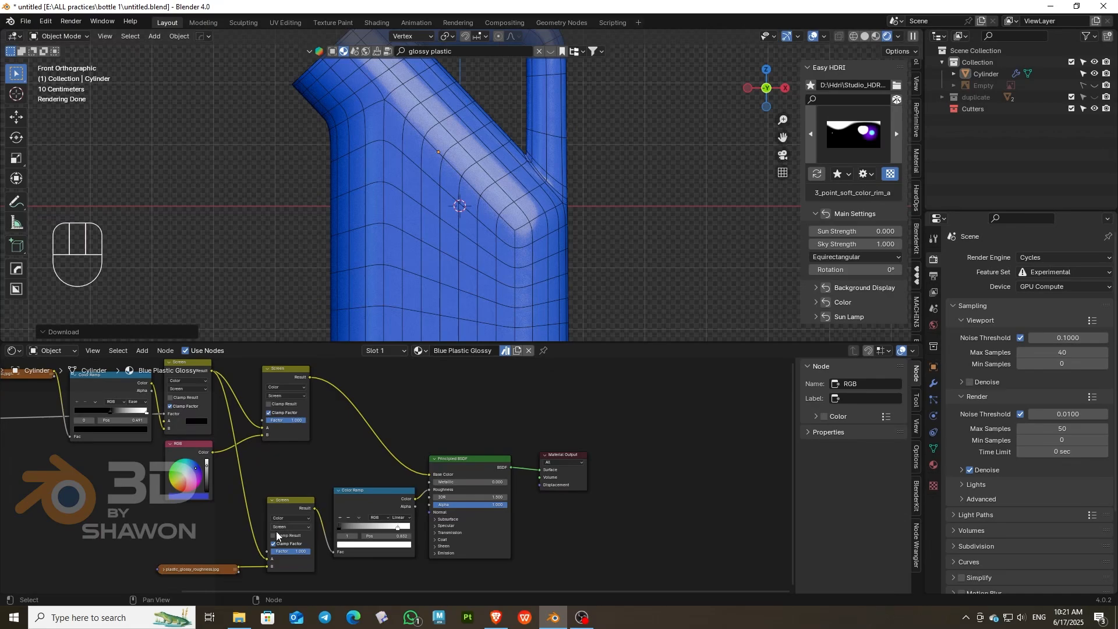
{"action": "scroll", "coordinate": [358, 540], "scroll_direction": "up", "scroll_amount": 6}
{"action": "scroll", "coordinate": [565, 464], "scroll_direction": "down", "scroll_amount": 13}
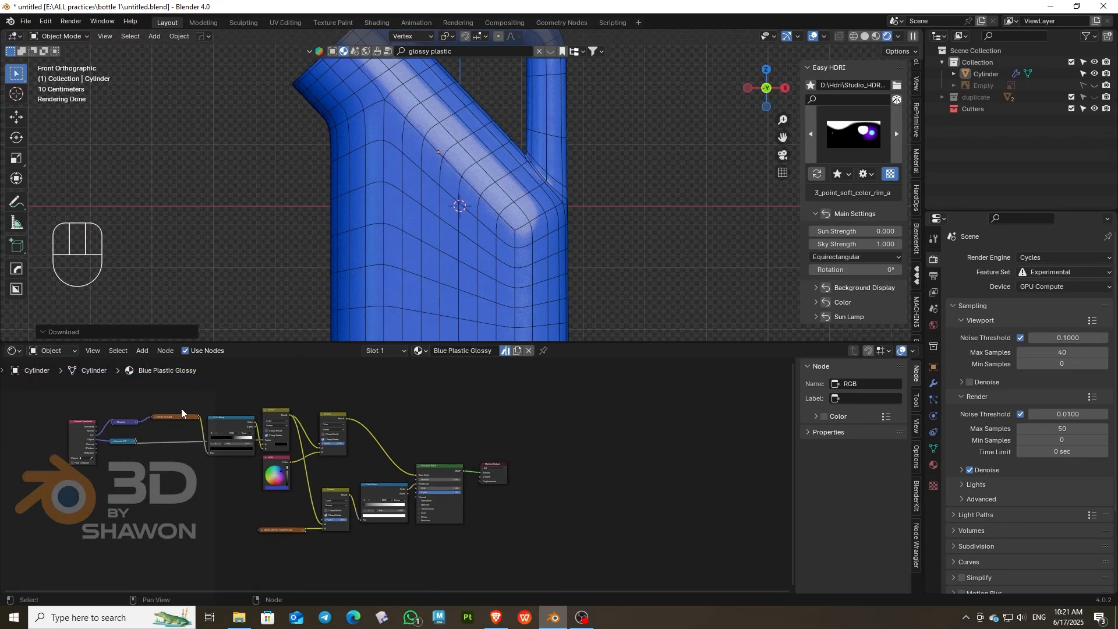
{"action": "scroll", "coordinate": [183, 411], "scroll_direction": "up", "scroll_amount": 6}
{"action": "left_click", "coordinate": [933, 464]}
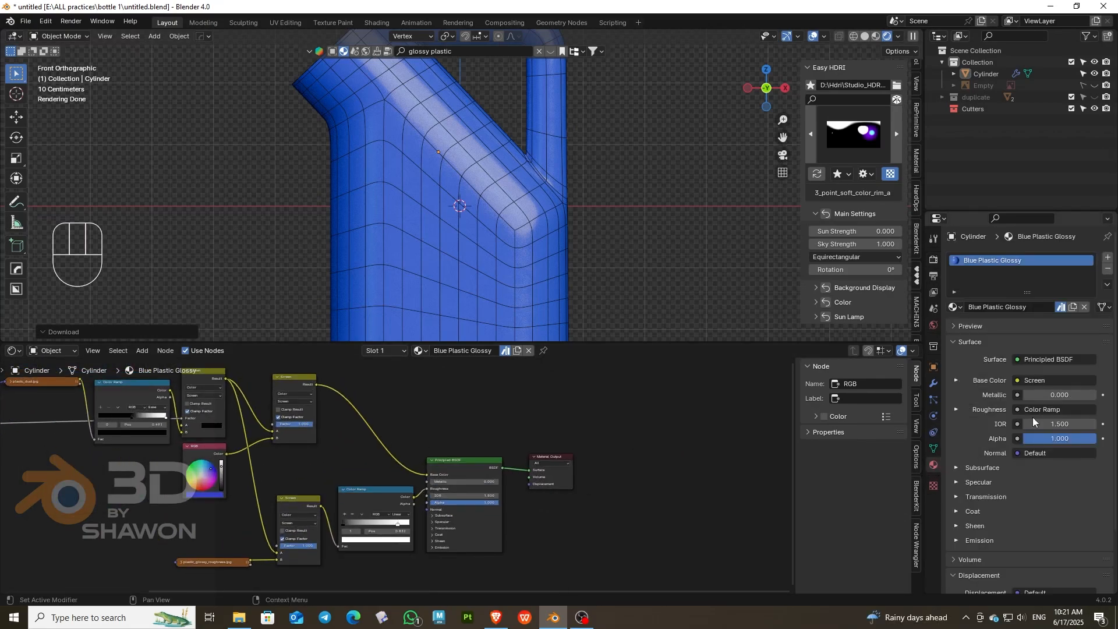
{"action": "scroll", "coordinate": [1040, 437], "scroll_direction": "down", "scroll_amount": 3}
{"action": "scroll", "coordinate": [406, 449], "scroll_direction": "down", "scroll_amount": 7}
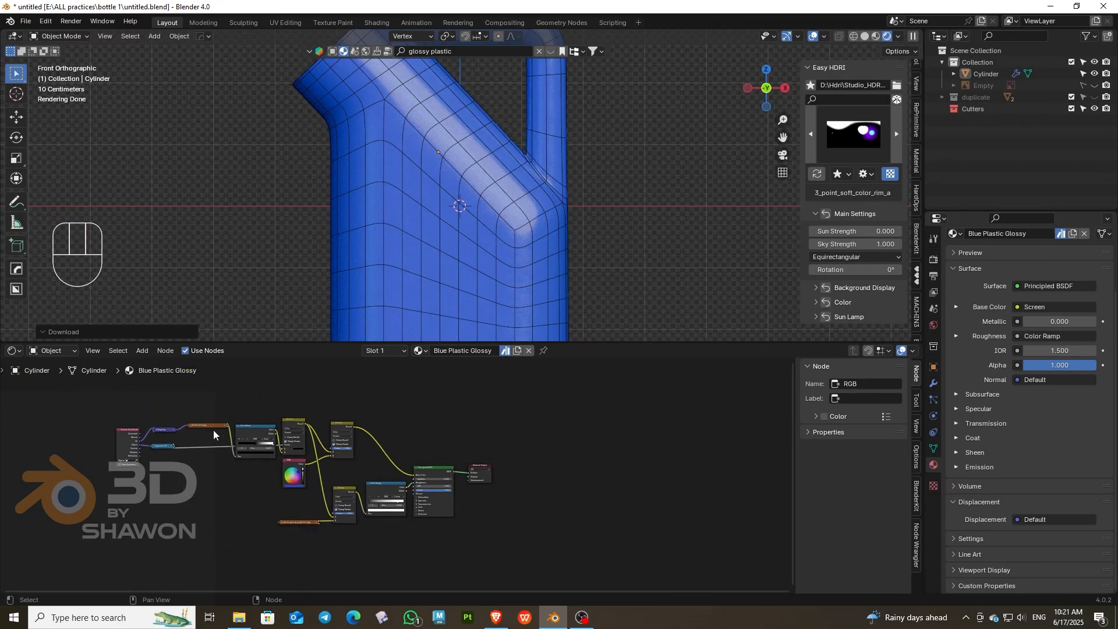
{"action": "scroll", "coordinate": [160, 448], "scroll_direction": "up", "scroll_amount": 5}
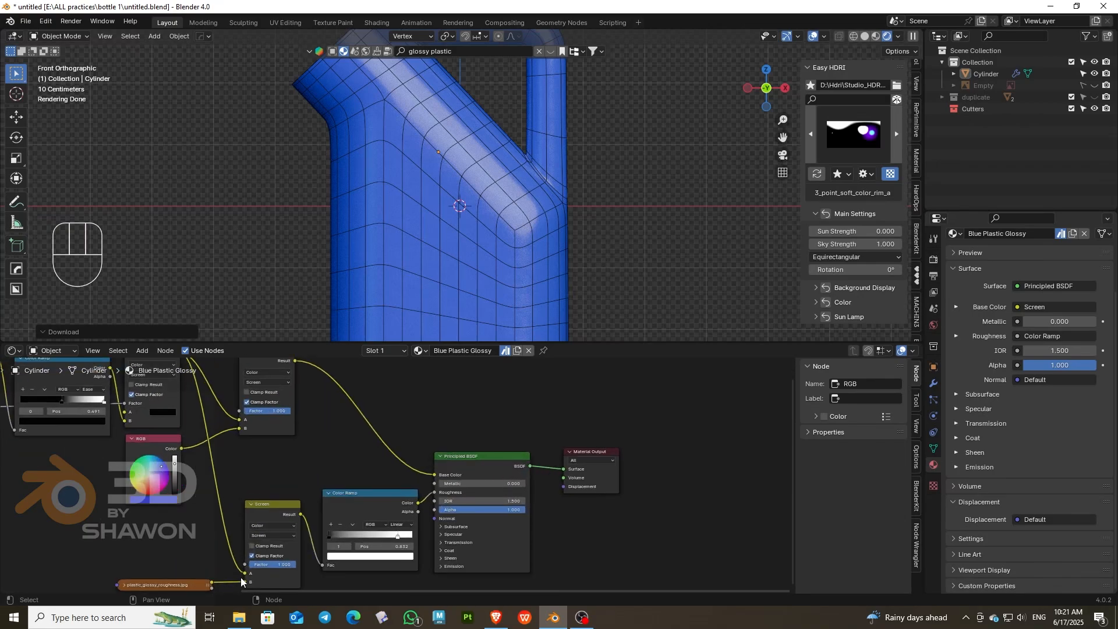
{"action": "scroll", "coordinate": [339, 506], "scroll_direction": "up", "scroll_amount": 2}
{"action": "mouse_move", "coordinate": [324, 543]}
{"action": "left_mouse_down"}
{"action": "mouse_move", "coordinate": [349, 544]}
{"action": "mouse_move", "coordinate": [312, 545]}
{"action": "left_mouse_up"}
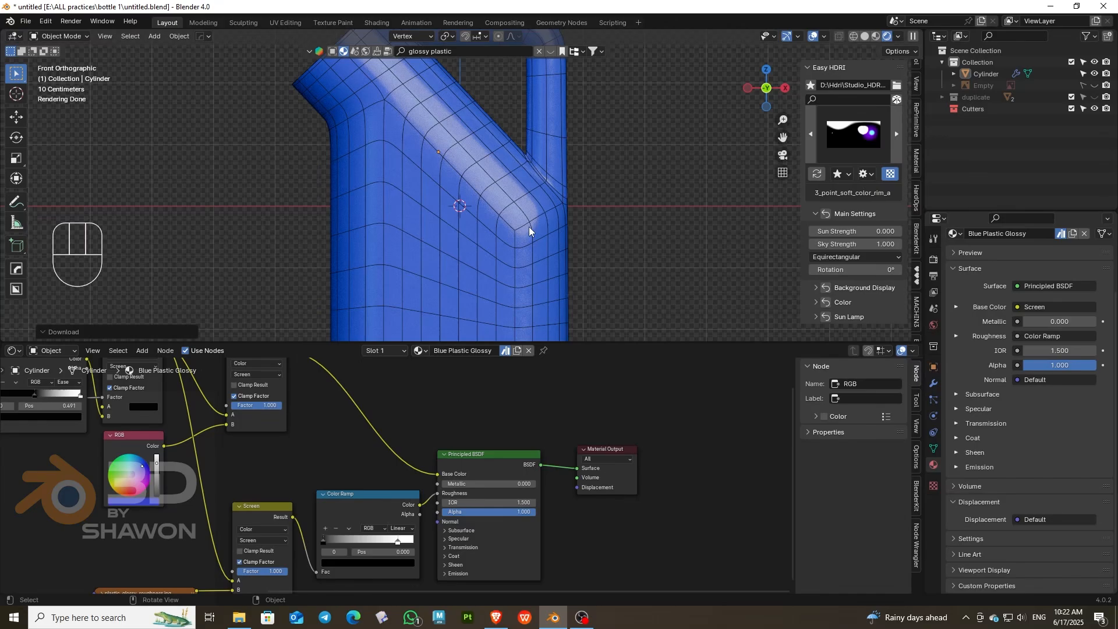
{"action": "scroll", "coordinate": [547, 458], "scroll_direction": "down", "scroll_amount": 5}
Step: Shrink the Shader Editor area to give the space back to the viewport and save the file
{"action": "left_click_drag", "start_coordinate": [613, 344], "coordinate": [611, 582]}
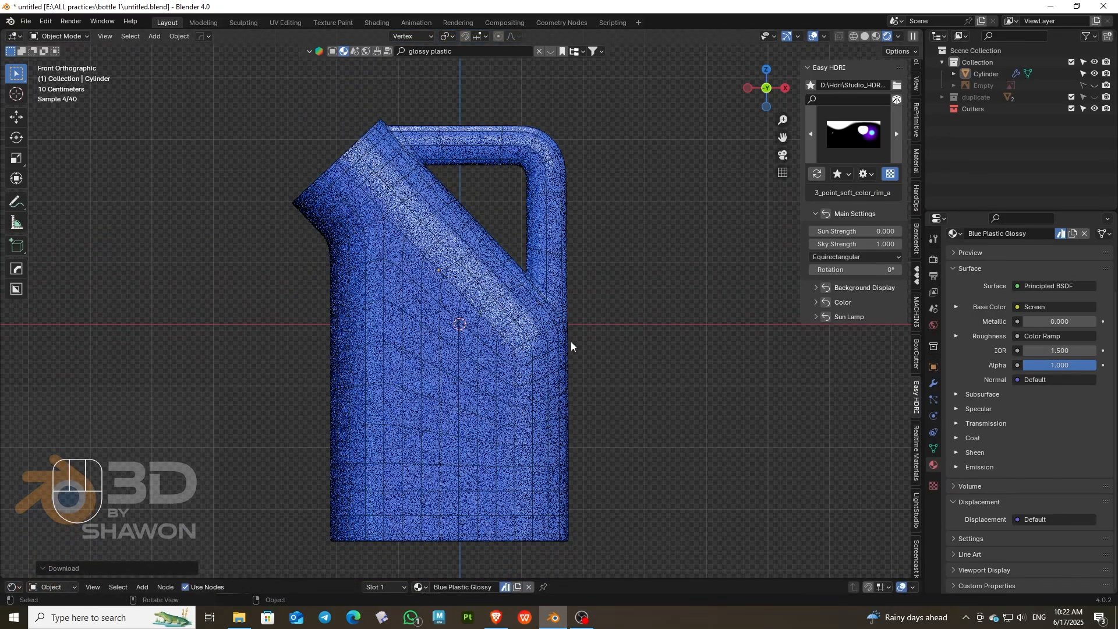
{"action": "scroll", "coordinate": [571, 346], "scroll_direction": "down", "scroll_amount": 4}
{"action": "scroll", "coordinate": [533, 306], "scroll_direction": "up", "scroll_amount": 8}
{"action": "scroll", "coordinate": [487, 267], "scroll_direction": "down", "scroll_amount": 6}
{"action": "key", "text": "shift+a"}
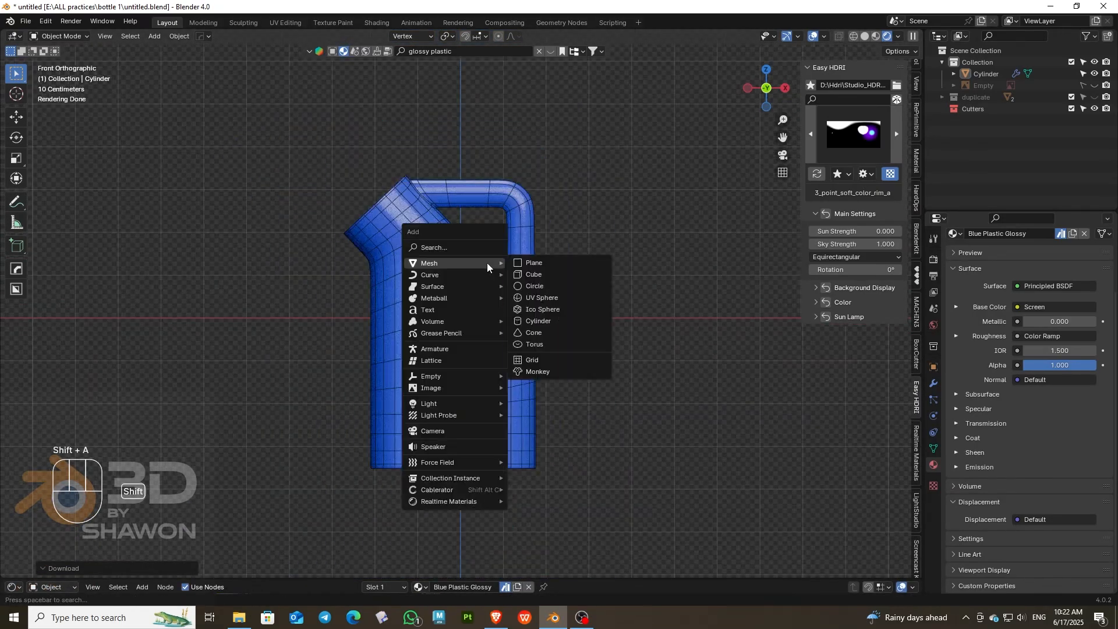
{"action": "key", "text": "ctrl+s"}
Step: Add a camera and align it to the current front view of the jug
{"action": "scroll", "coordinate": [408, 239], "scroll_direction": "down", "scroll_amount": 3}
{"action": "key", "text": "shift+a"}
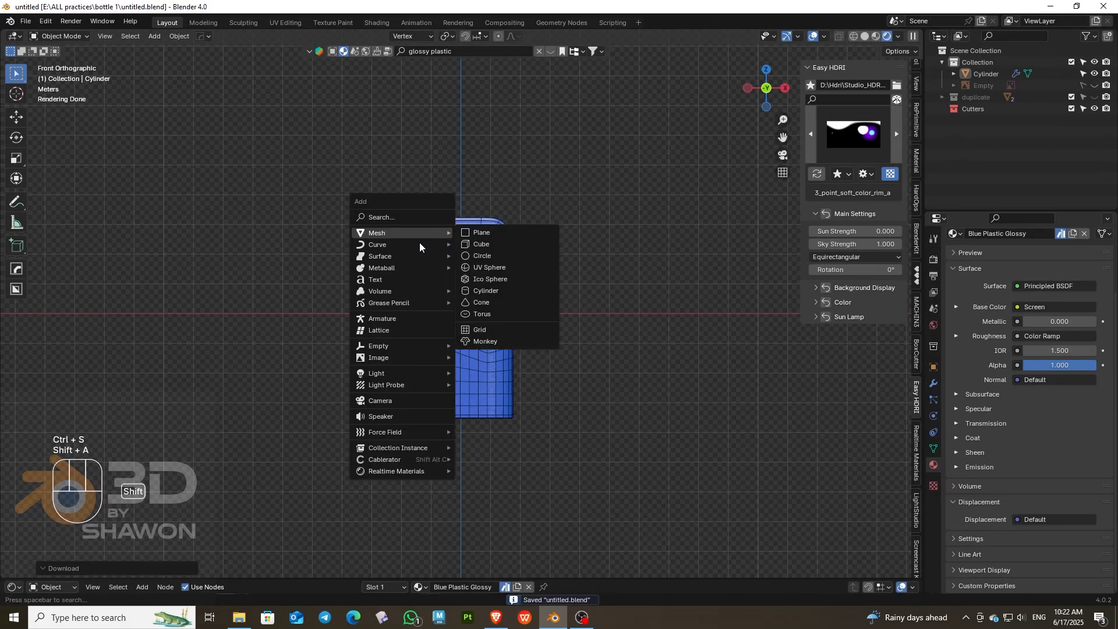
{"action": "left_click", "coordinate": [376, 399]}
{"action": "key", "text": "KP_0"}
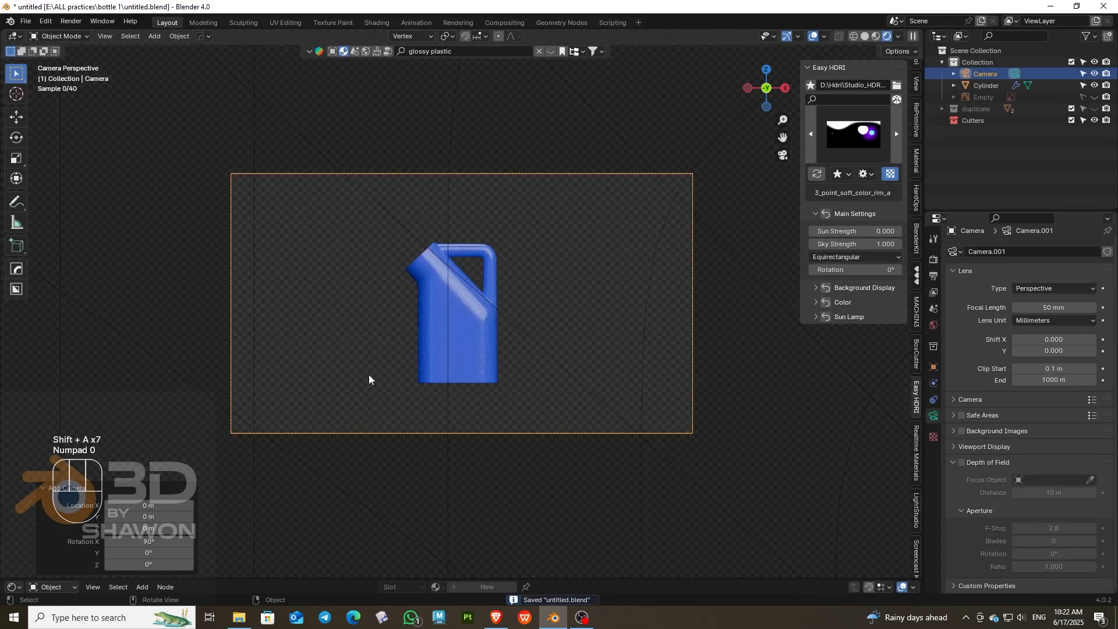
{"action": "key", "text": "KP_0"}
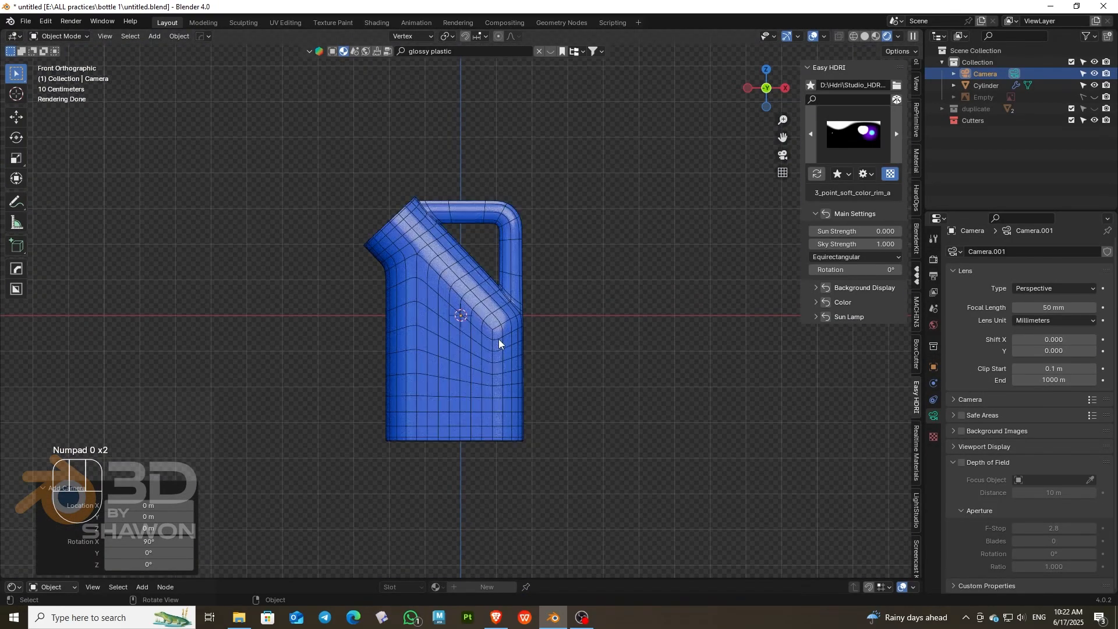
{"action": "key", "text": "ctrl+alt+KP_0"}
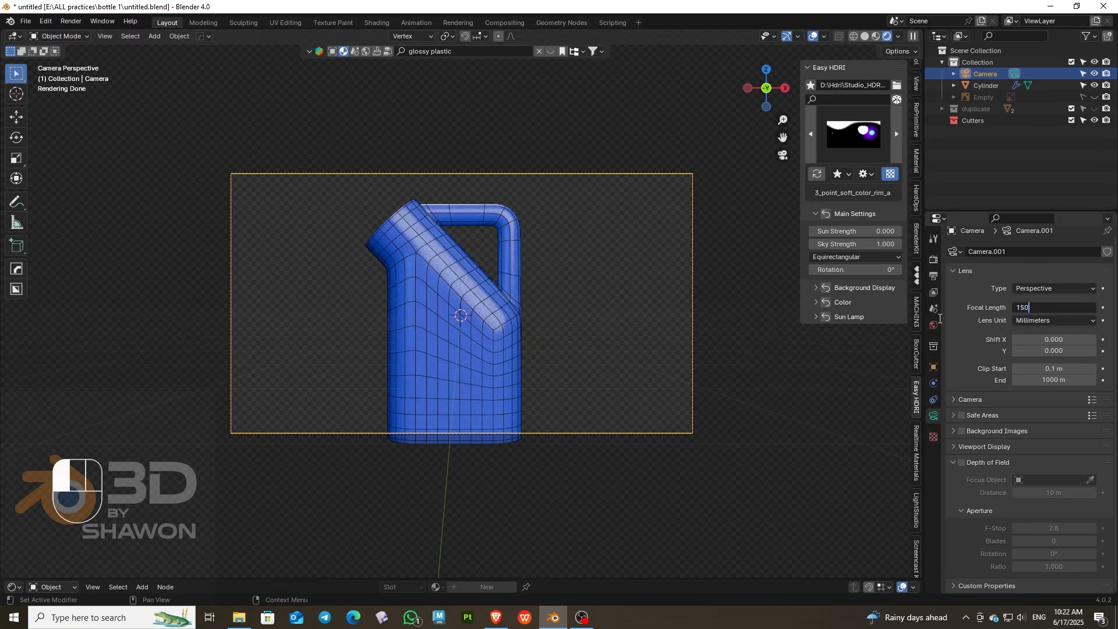
Step: Set the camera's focal length to 150 mm and the output resolution to 3000 × 2000 px
{"action": "key", "text": "Return"}
{"action": "left_click", "coordinate": [933, 275]}
{"action": "left_click", "coordinate": [1084, 266]}
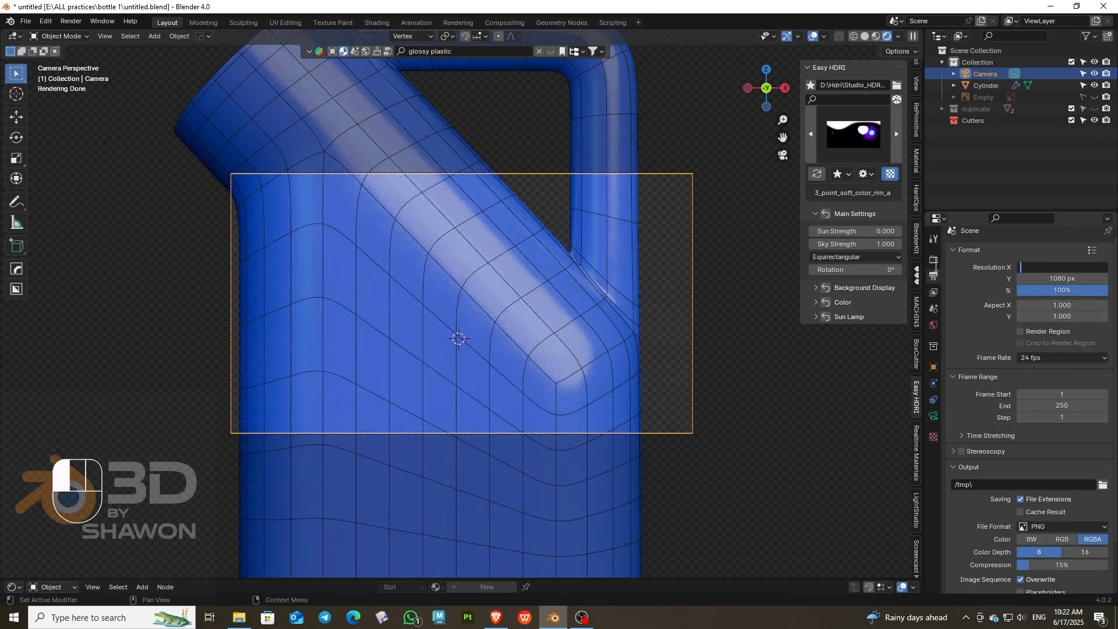
{"action": "type", "text": "3000"}
{"action": "key", "text": "Tab"}
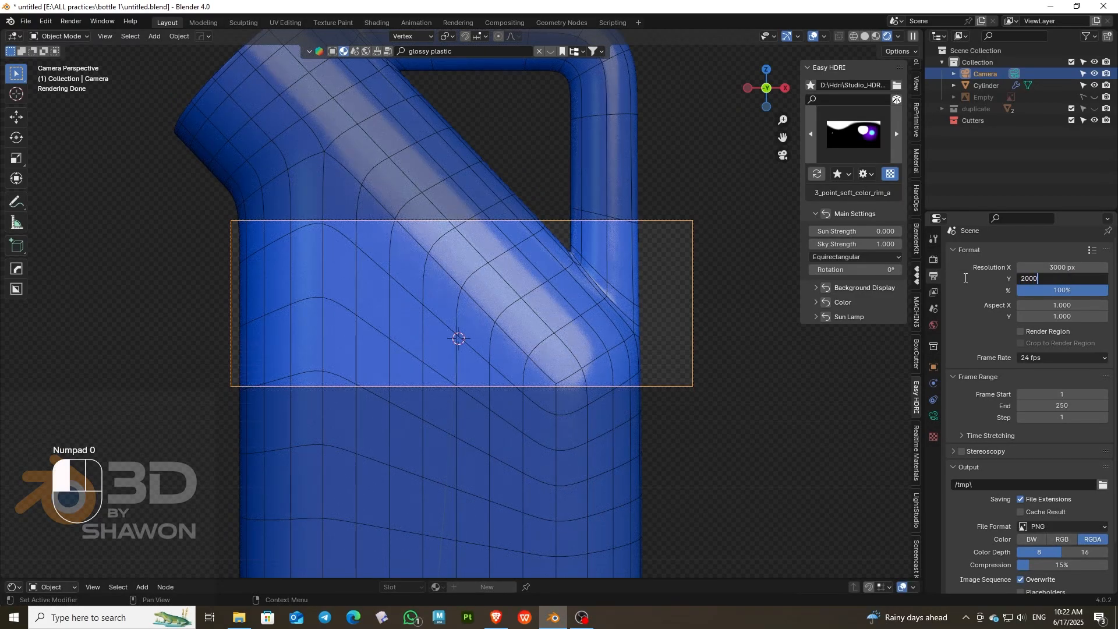
{"action": "type", "text": "2000"}
{"action": "key", "text": "Return"}
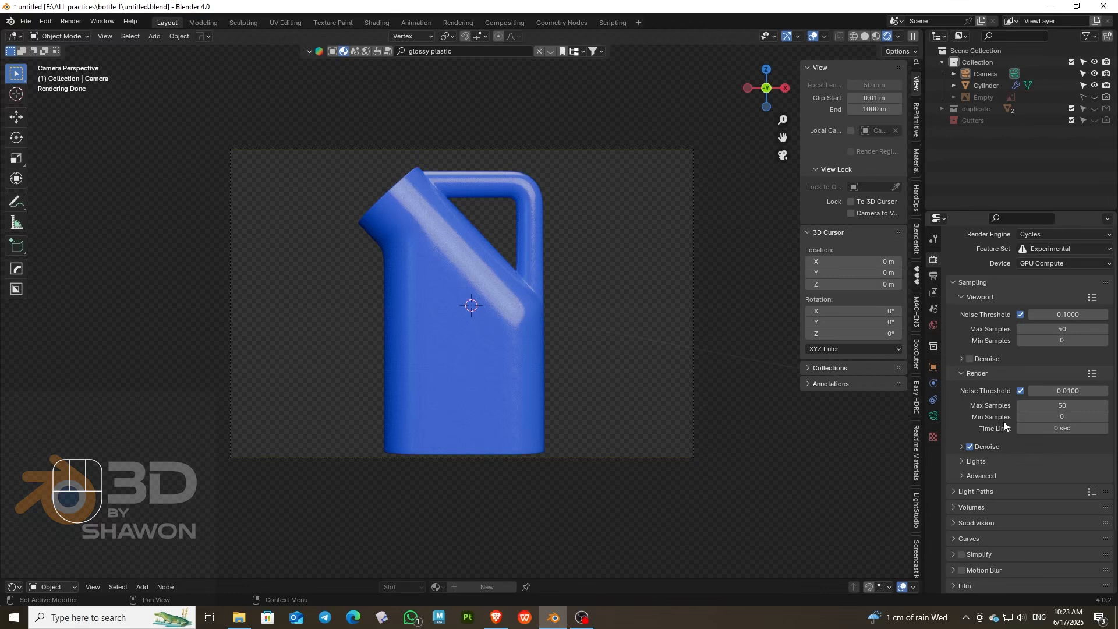
Step: Try the Standard, AgX and Filmic view transforms in the render's color management
{"action": "scroll", "coordinate": [1003, 426], "scroll_direction": "down", "scroll_amount": 3}
{"action": "scroll", "coordinate": [1035, 457], "scroll_direction": "down", "scroll_amount": 5}
{"action": "left_click", "coordinate": [1036, 496]}
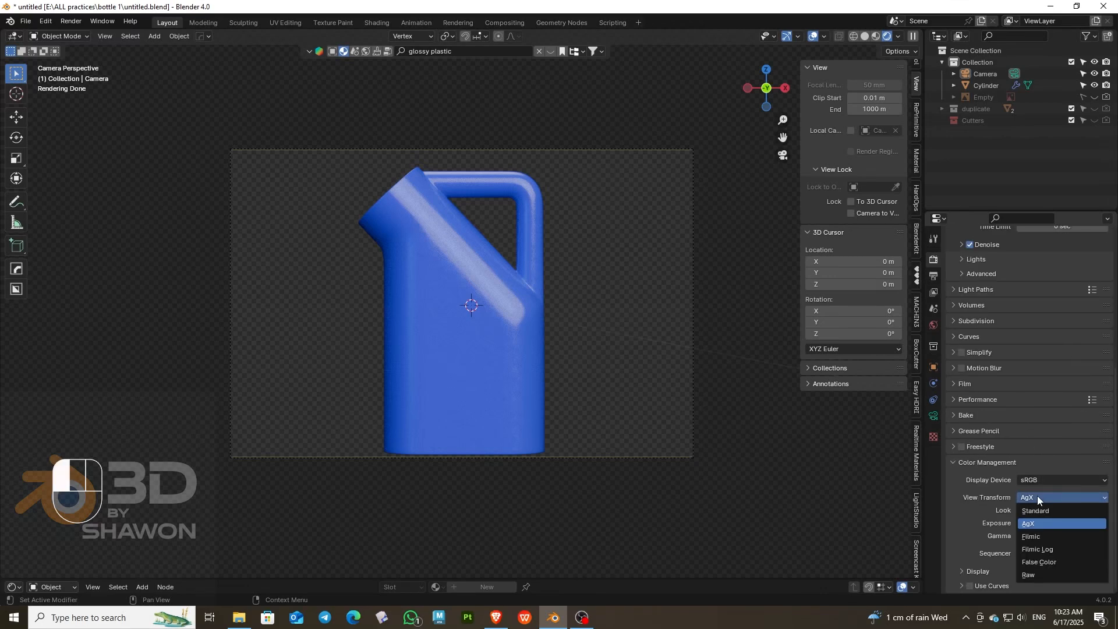
{"action": "left_click", "coordinate": [1036, 510]}
{"action": "left_click", "coordinate": [1037, 498]}
{"action": "left_click", "coordinate": [1034, 523]}
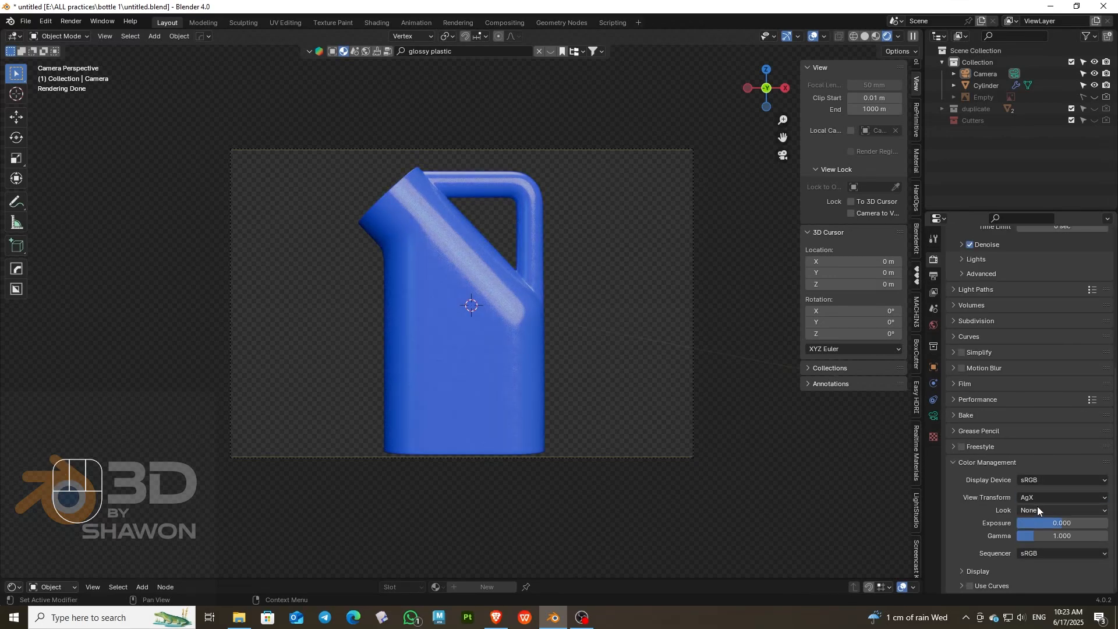
{"action": "left_click", "coordinate": [1037, 499]}
{"action": "left_click", "coordinate": [1029, 536]}
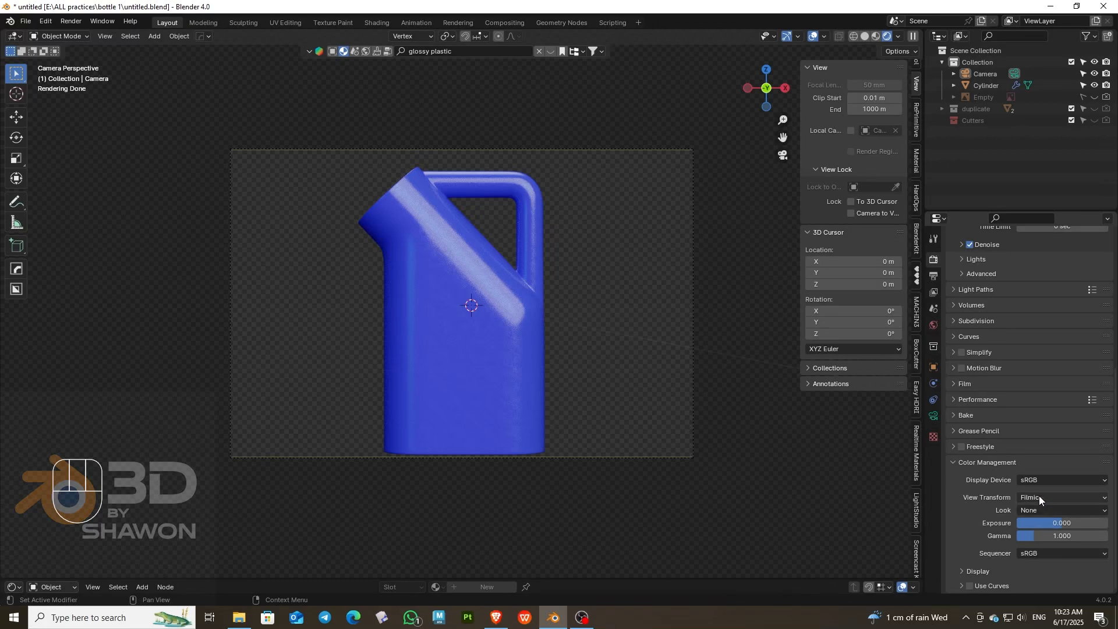
Step: Try the Standard view transform with the Low Contrast look, and reset the look to None
{"action": "left_click", "coordinate": [1039, 496]}
{"action": "left_click", "coordinate": [1034, 511]}
{"action": "left_click", "coordinate": [1033, 512]}
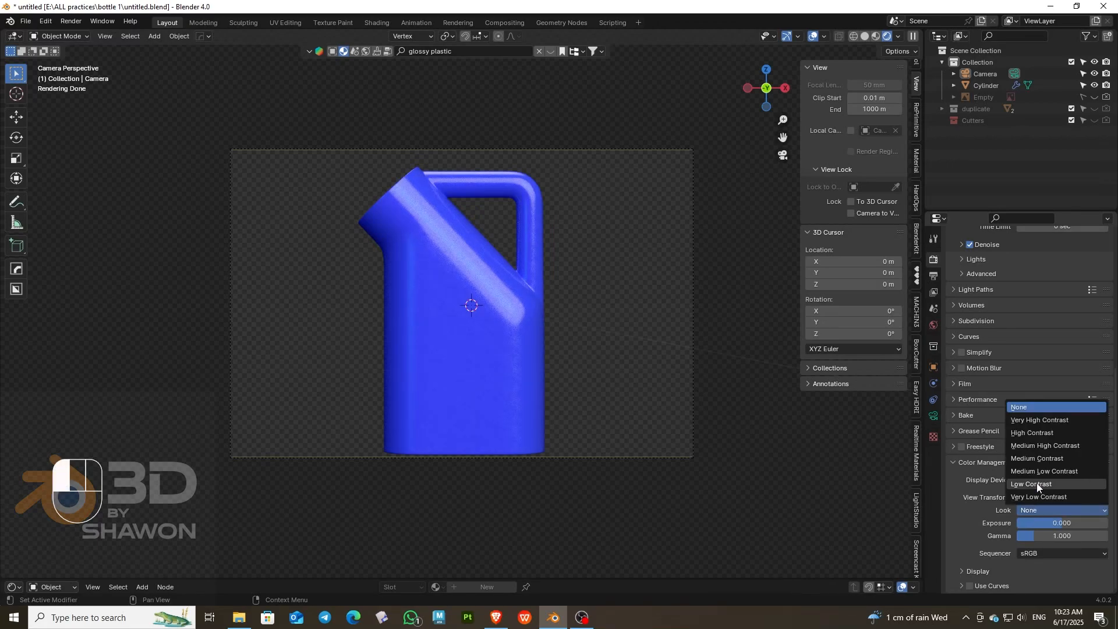
{"action": "left_click", "coordinate": [1037, 484]}
{"action": "left_click", "coordinate": [1046, 511]}
{"action": "left_click", "coordinate": [1029, 407]}
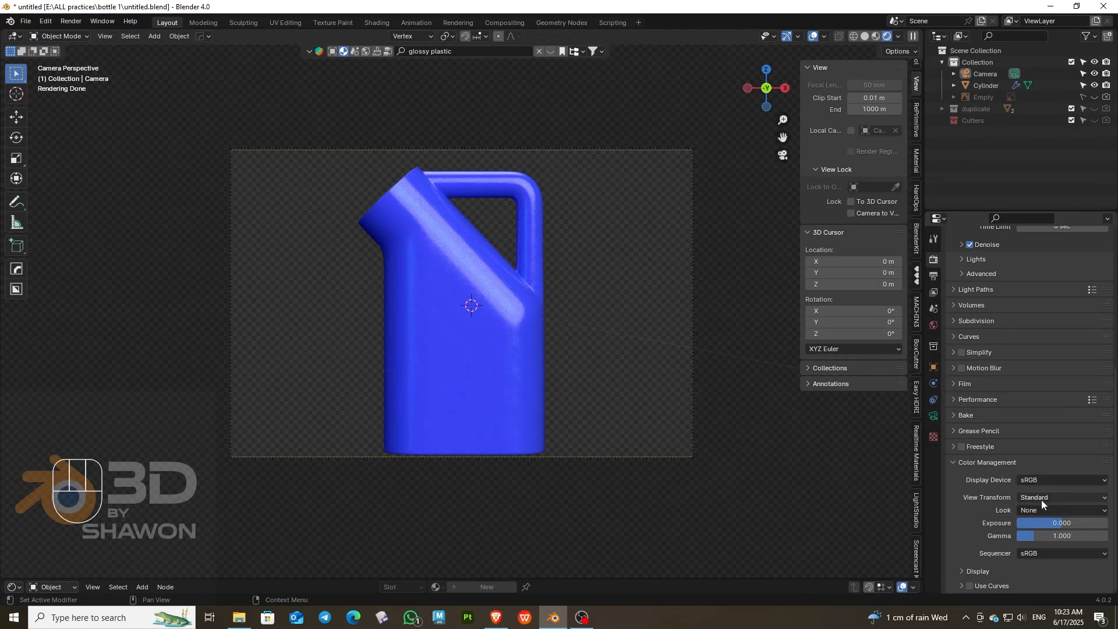
Step: Set the view transform to AgX with the Medium High Contrast look and check the jug's shading up close
{"action": "left_click", "coordinate": [1041, 500]}
{"action": "left_click", "coordinate": [1036, 525]}
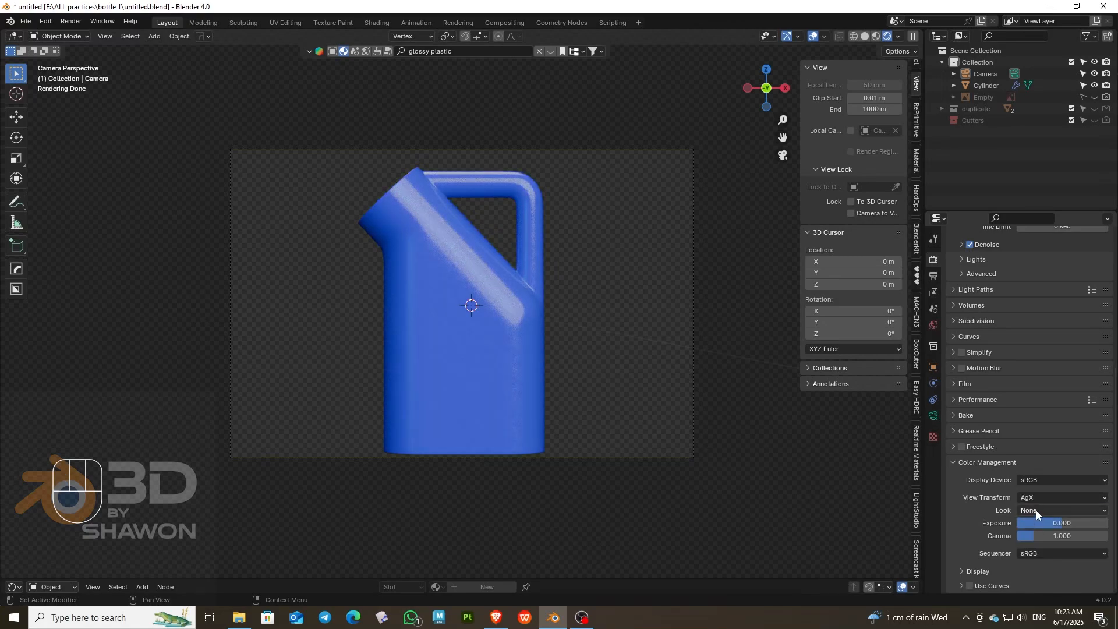
{"action": "left_click", "coordinate": [1036, 510]}
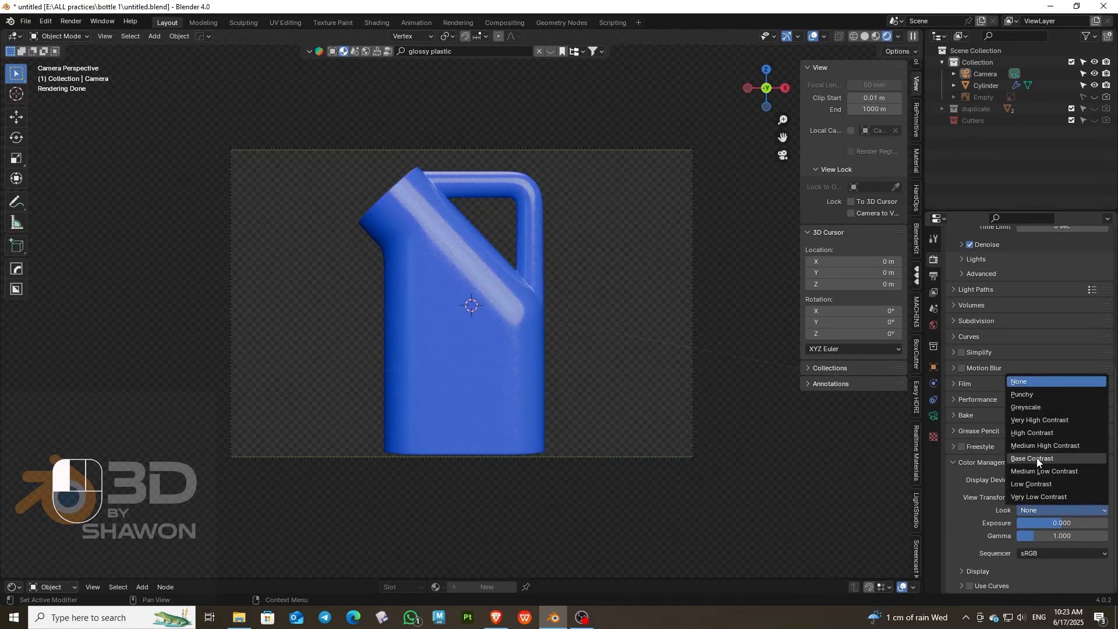
{"action": "left_click", "coordinate": [1042, 510]}
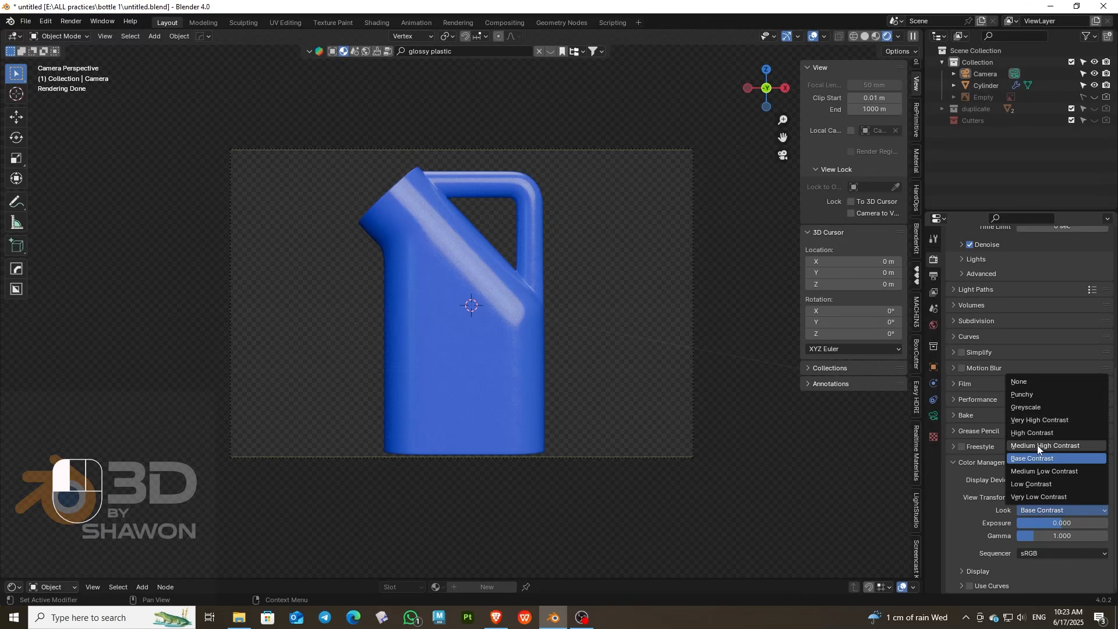
{"action": "left_click", "coordinate": [1042, 445]}
{"action": "scroll", "coordinate": [454, 266], "scroll_direction": "up", "scroll_amount": 6}
{"action": "scroll", "coordinate": [382, 267], "scroll_direction": "down", "scroll_amount": 2}
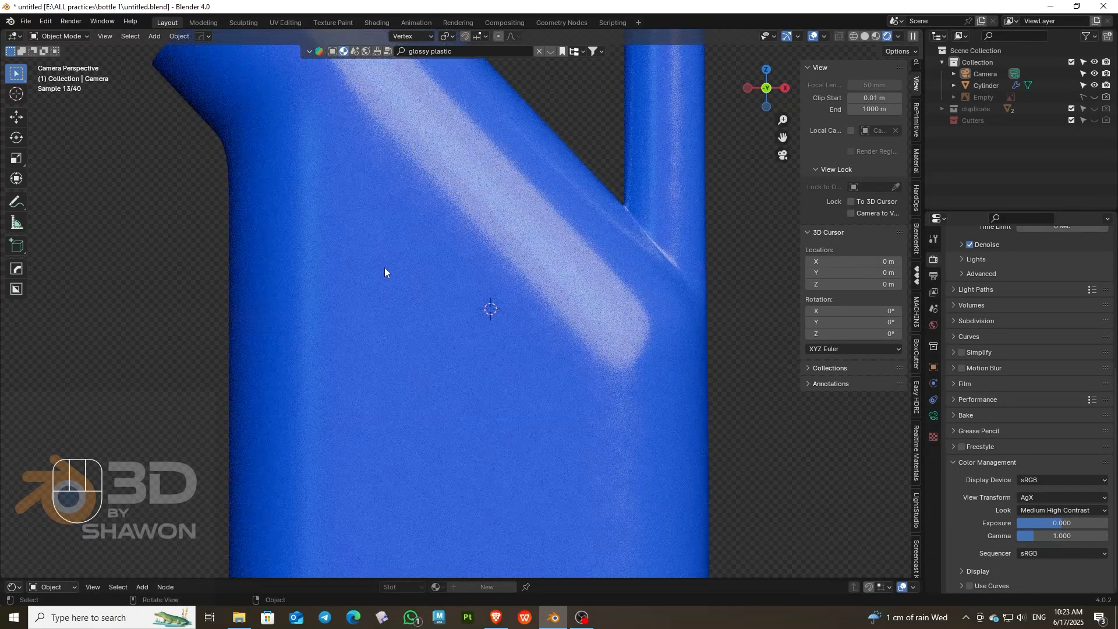
{"action": "scroll", "coordinate": [400, 273], "scroll_direction": "up", "scroll_amount": 4}
{"action": "scroll", "coordinate": [400, 278], "scroll_direction": "down", "scroll_amount": 8}
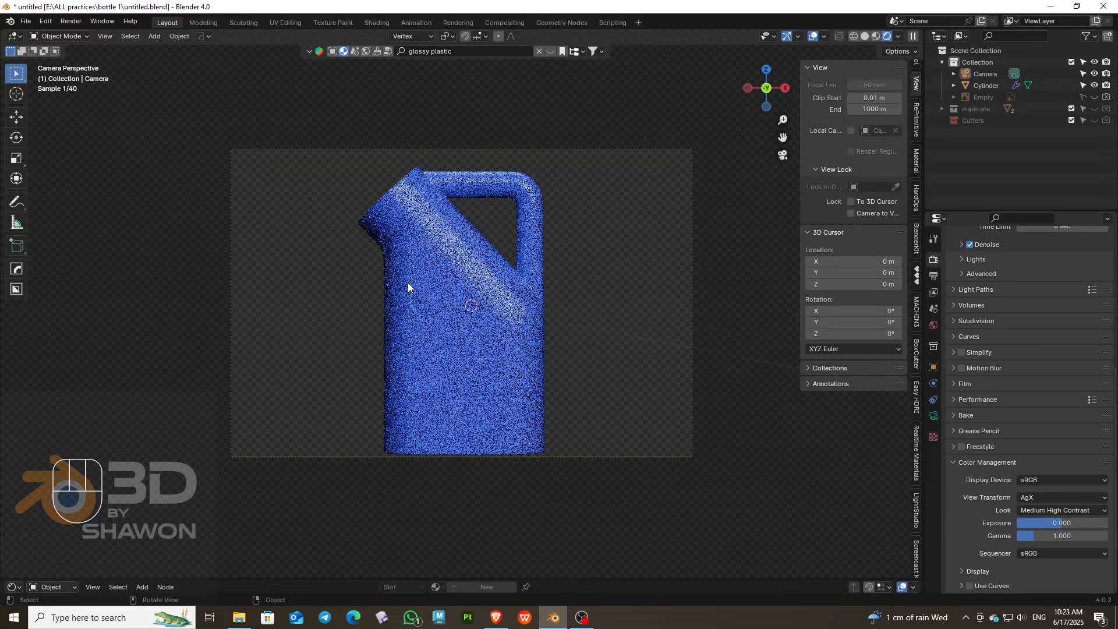
Step: Render the current camera view as a still image and examine the rendered jug's spout, body and handle
{"action": "left_click", "coordinate": [73, 22]}
{"action": "left_click", "coordinate": [78, 33]}
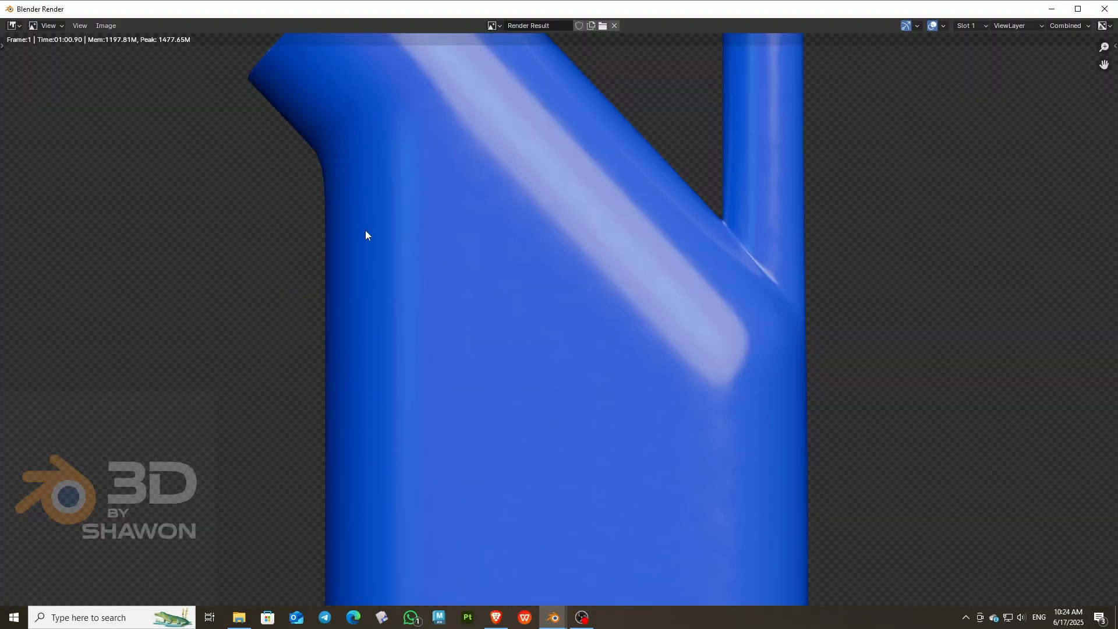
{"action": "scroll", "coordinate": [499, 287], "scroll_direction": "down", "scroll_amount": 4}
{"action": "scroll", "coordinate": [495, 277], "scroll_direction": "up", "scroll_amount": 1}
{"action": "scroll", "coordinate": [494, 272], "scroll_direction": "up", "scroll_amount": 1}
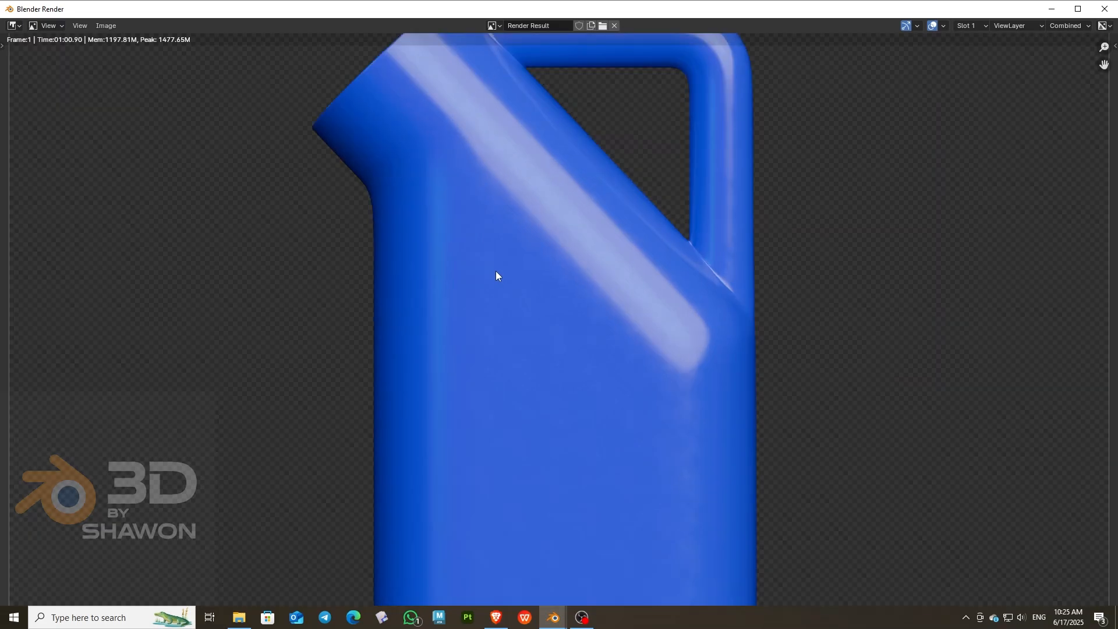
{"action": "scroll", "coordinate": [495, 271], "scroll_direction": "down", "scroll_amount": 2}
{"action": "scroll", "coordinate": [496, 271], "scroll_direction": "up", "scroll_amount": 2}
{"action": "scroll", "coordinate": [497, 271], "scroll_direction": "down", "scroll_amount": 3}
{"action": "scroll", "coordinate": [498, 270], "scroll_direction": "up", "scroll_amount": 2}
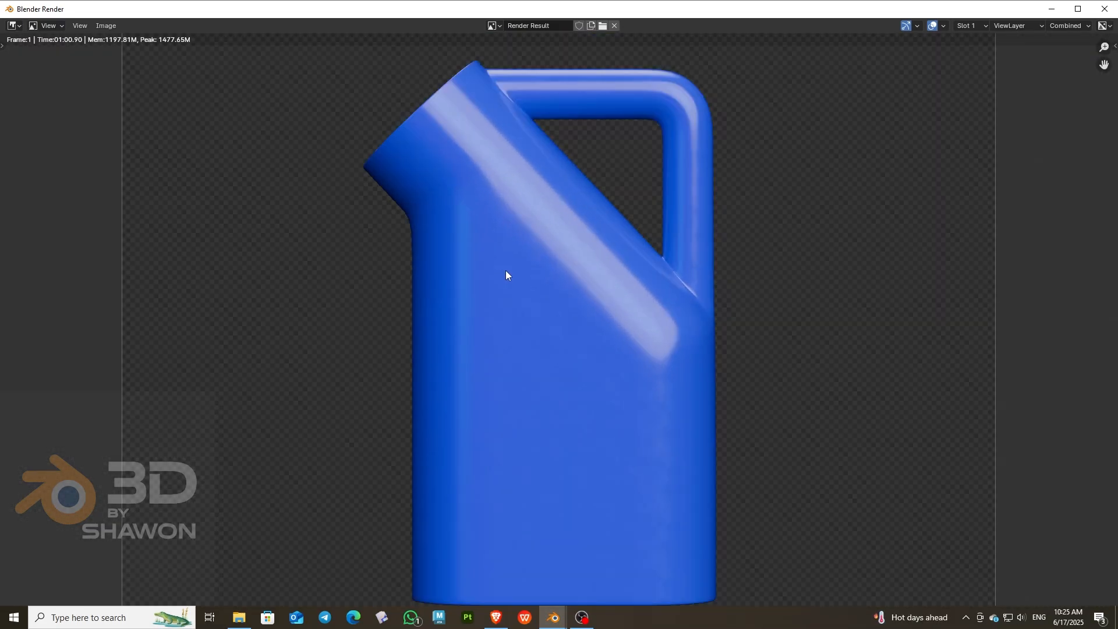
{"action": "scroll", "coordinate": [469, 201], "scroll_direction": "down", "scroll_amount": 1}
Step: Save the rendered image as untitled1.png in the E:\ALL practices\bottle 1\ folder, in PNG format
{"action": "left_click", "coordinate": [109, 26]}
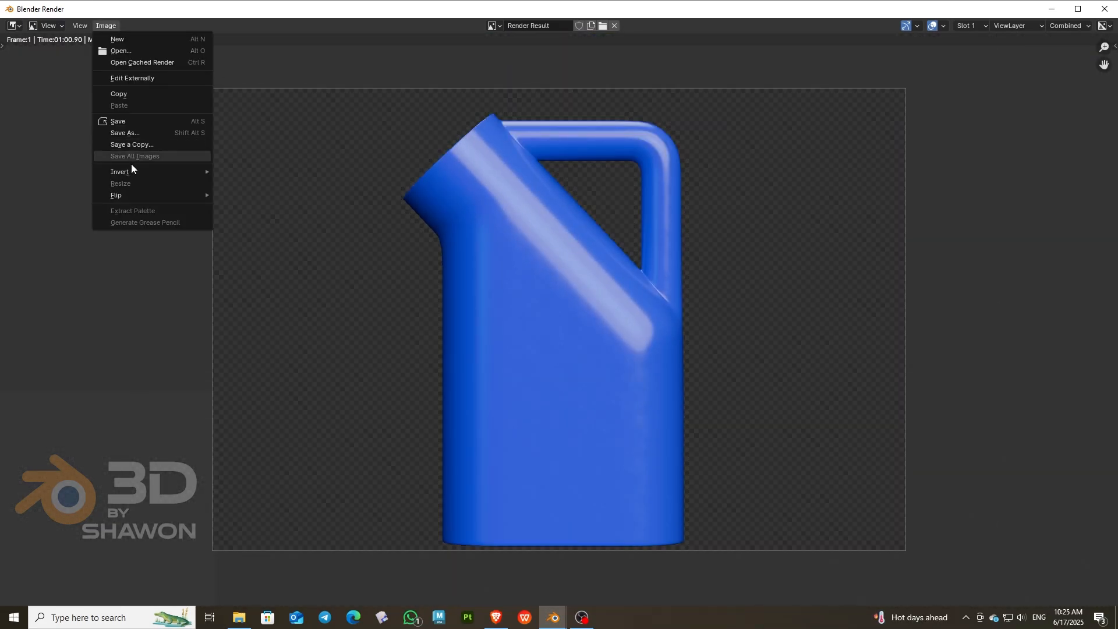
{"action": "left_click", "coordinate": [156, 133]}
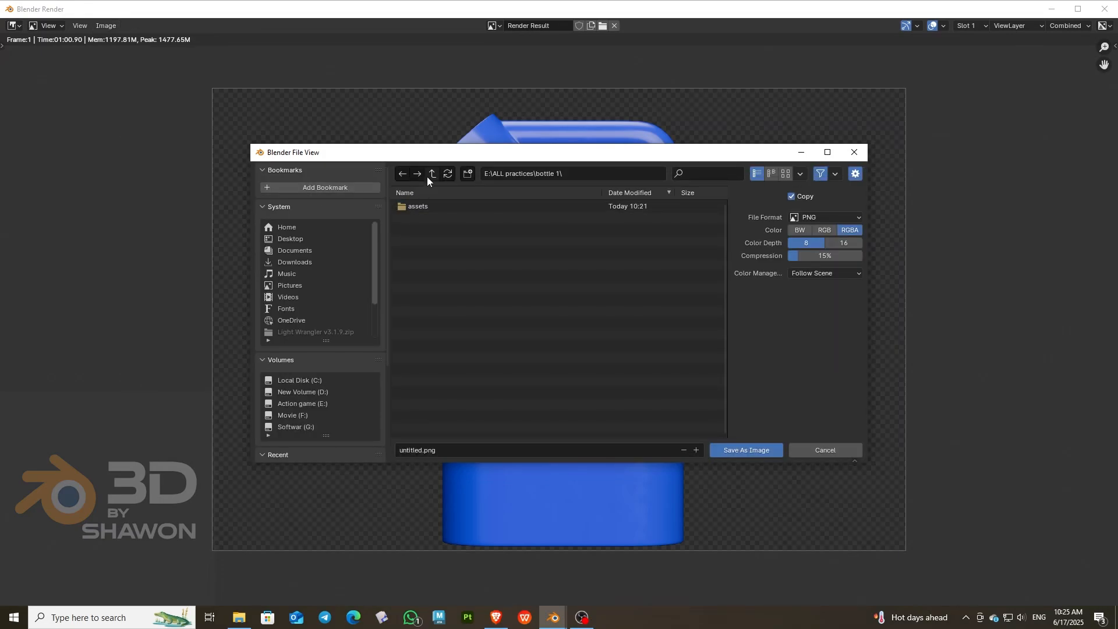
{"action": "left_click", "coordinate": [430, 173]}
{"action": "double_click", "coordinate": [429, 206]}
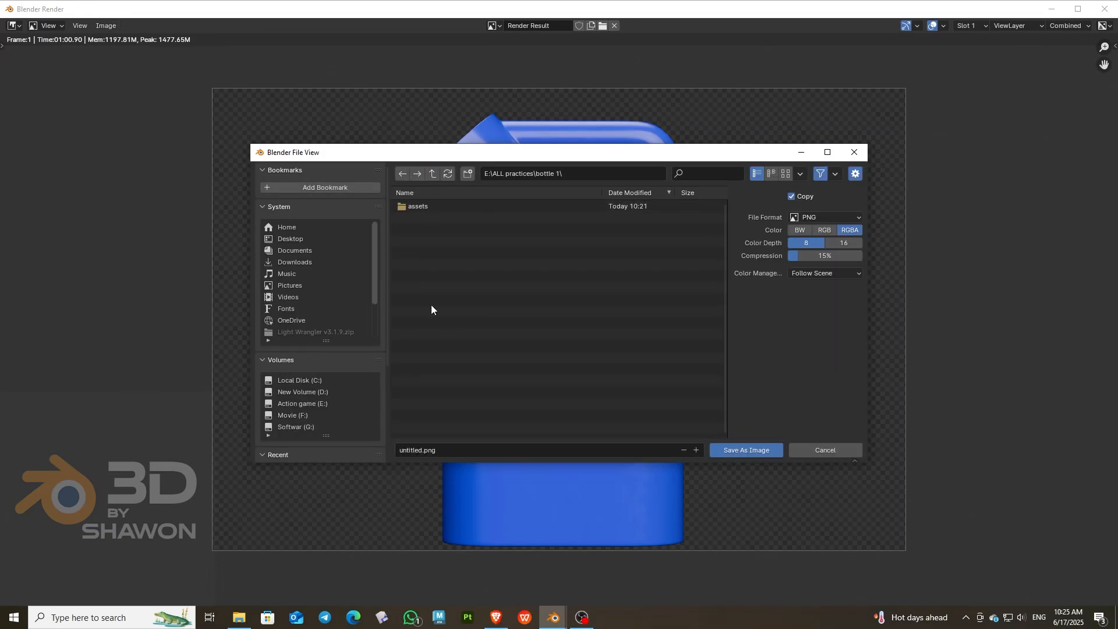
{"action": "left_click", "coordinate": [428, 452]}
{"action": "key", "text": "Right"}
{"action": "type", "text": "1"}
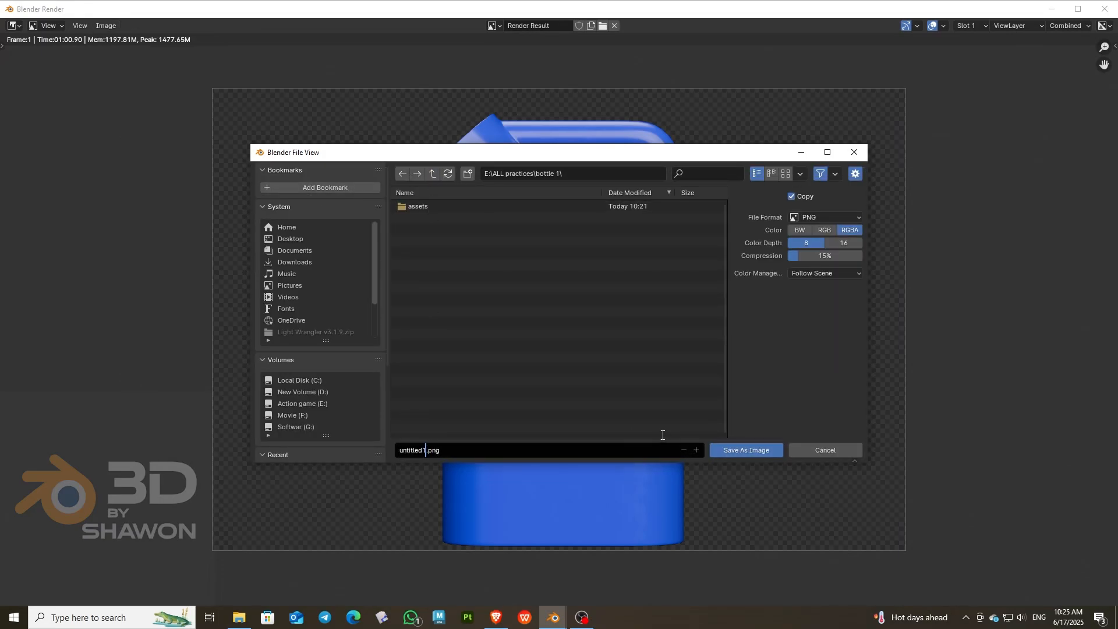
{"action": "key", "text": "Return"}
{"action": "left_click", "coordinate": [737, 450]}
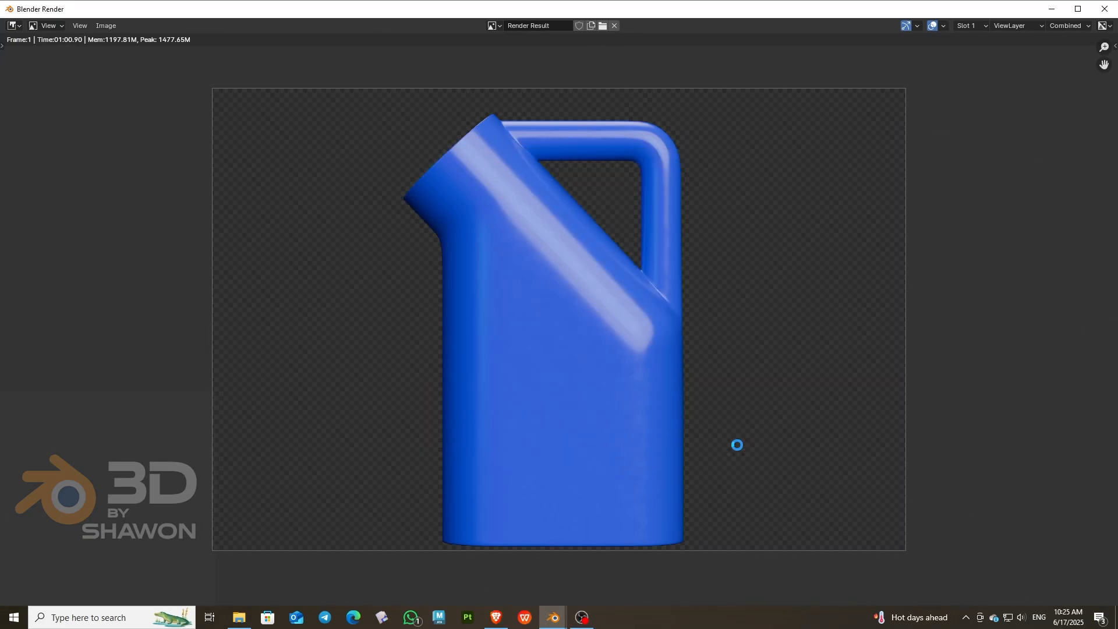